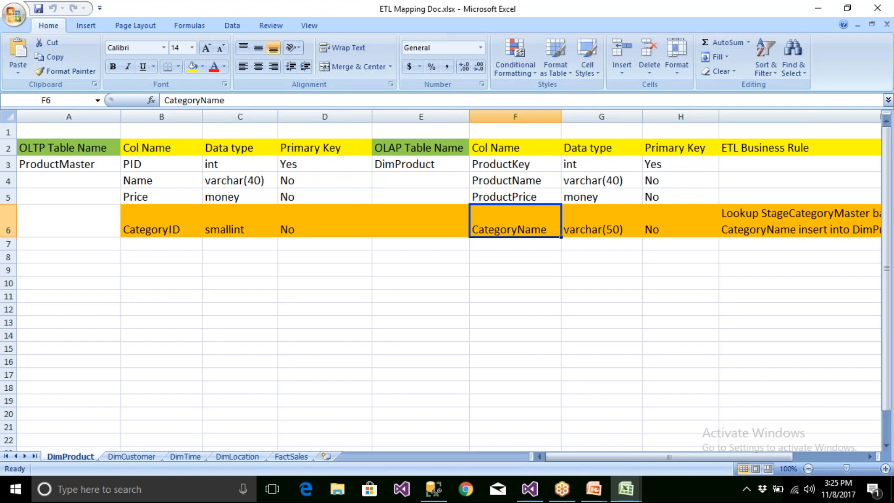
# Review the ProductMaster source table's PID, Name and Price columns with their data types and primary key flags.
pyautogui.click(76, 164)
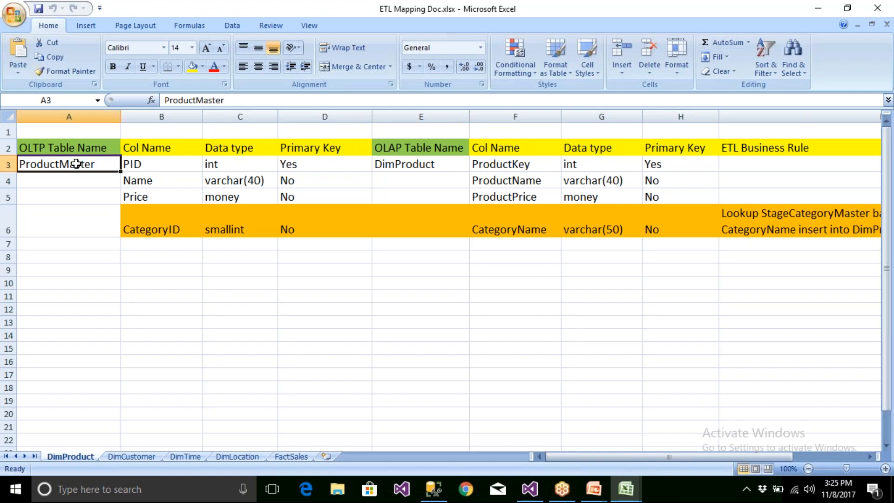
pyautogui.moveTo(145, 162); pyautogui.dragTo(302, 192)
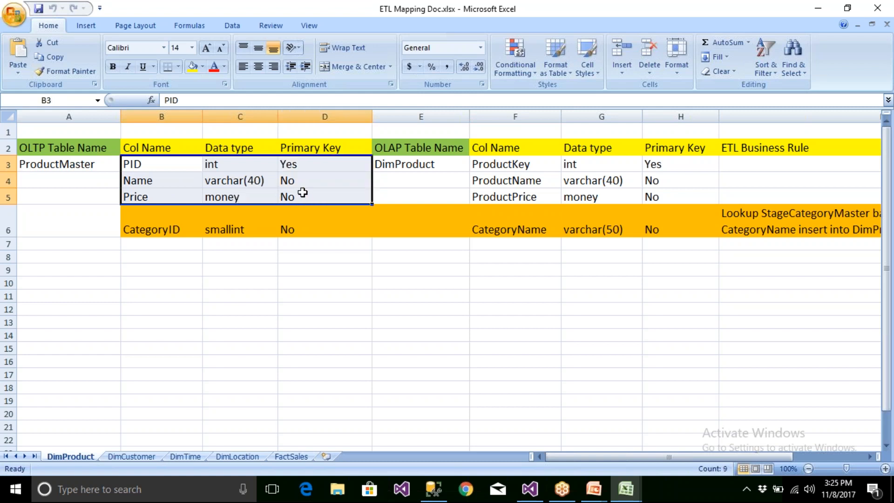
pyautogui.click(305, 182)
pyautogui.click(305, 195)
pyautogui.click(307, 182)
pyautogui.click(306, 191)
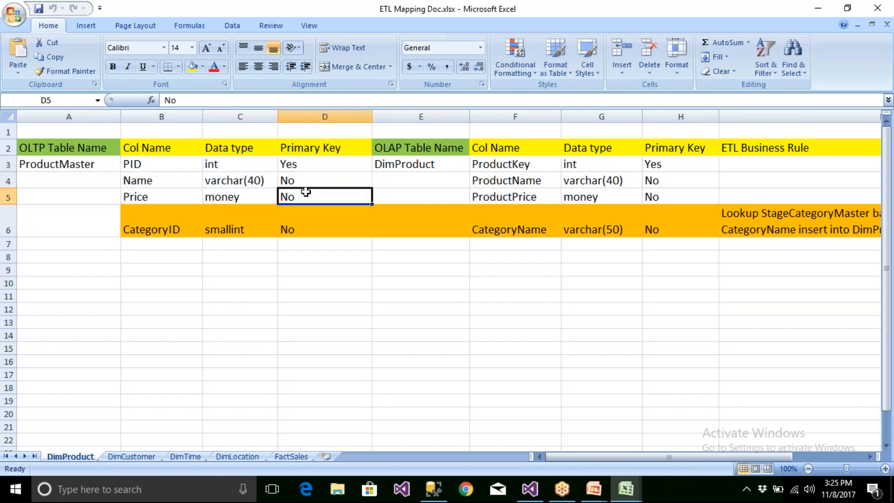
# Change the OLAP Table Name header on the DimProduct sheet to "DWH Table Name".
pyautogui.click(52, 148)
pyautogui.click(447, 149)
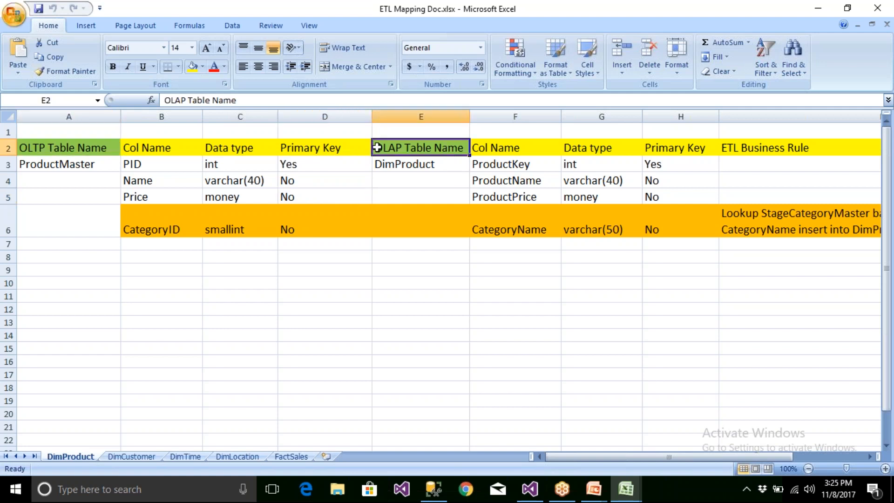
pyautogui.doubleClick(403, 147)
pyautogui.press('BackSpace')
pyautogui.press('BackSpace')
pyautogui.press('BackSpace')
pyautogui.press('BackSpace')
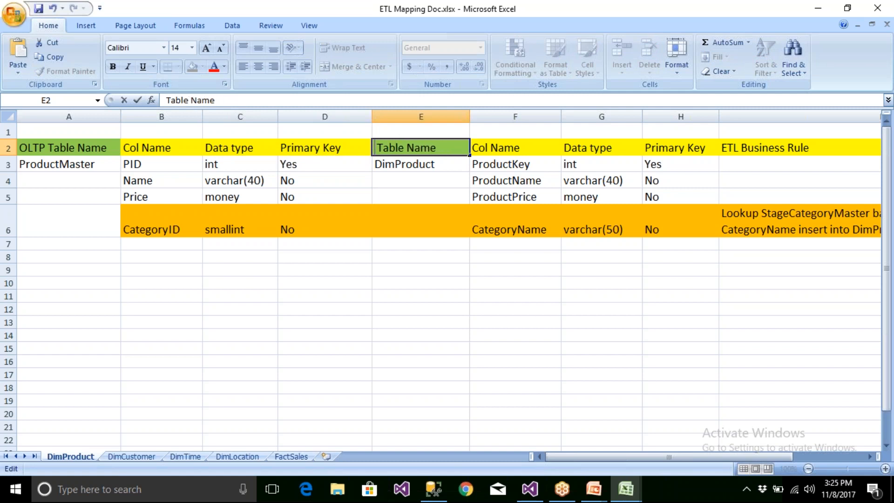
pyautogui.write('DWH')
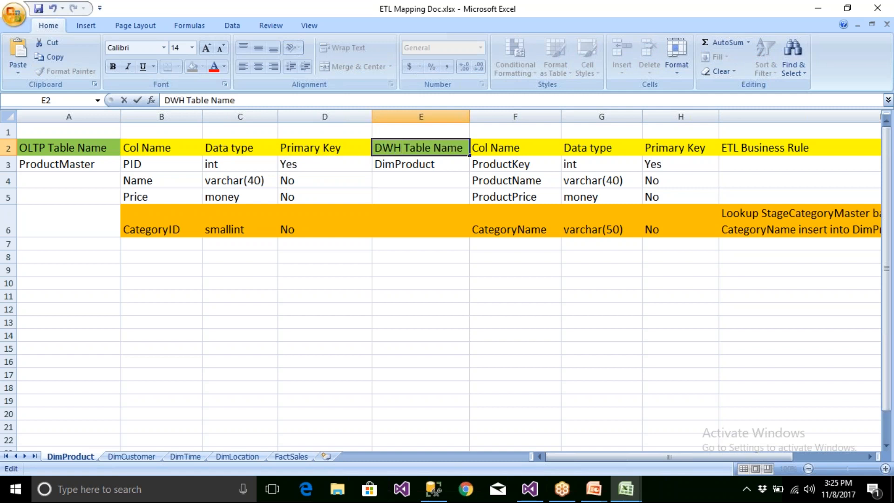
pyautogui.click(599, 296)
# Compare ProductMaster's PID, Name and Price with DimProduct's ProductKey, ProductName and ProductPrice, including the target data types and primary key flags.
pyautogui.click(96, 167)
pyautogui.click(443, 168)
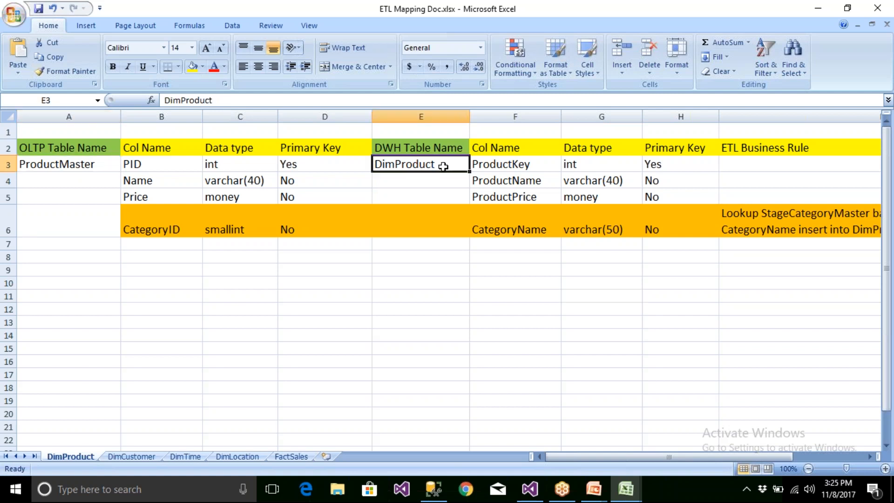
pyautogui.click(140, 165)
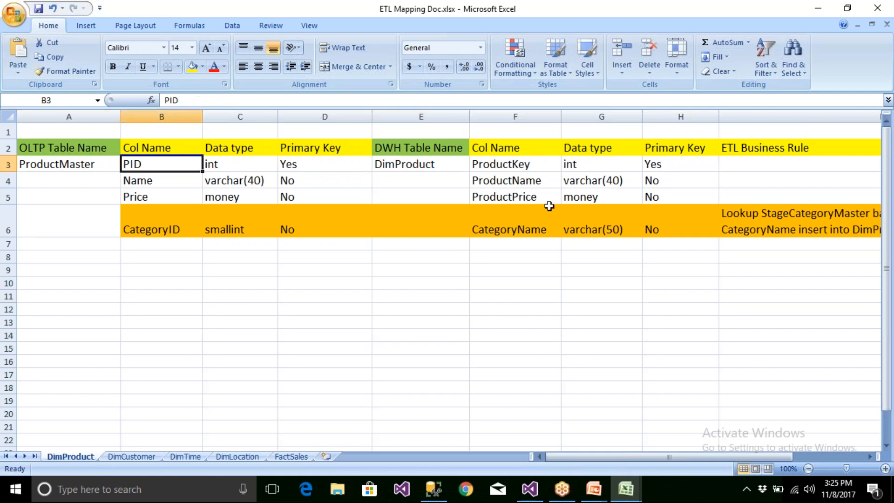
pyautogui.click(540, 164)
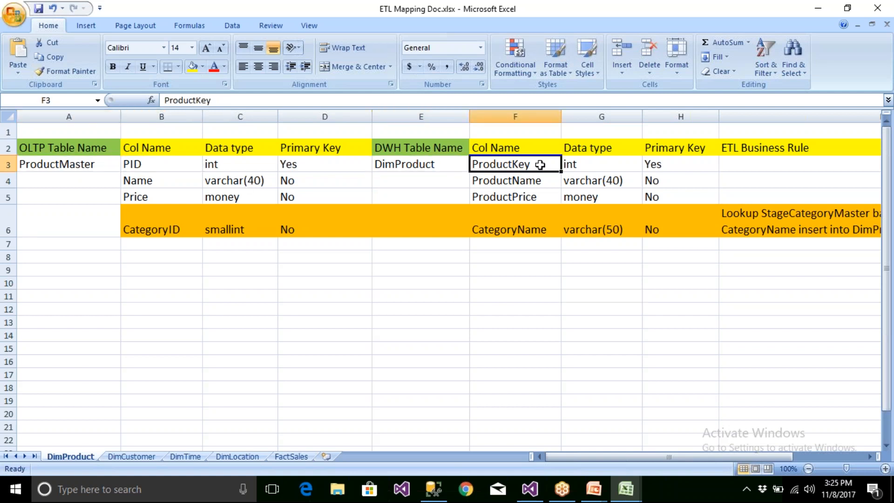
pyautogui.click(145, 178)
pyautogui.click(491, 186)
pyautogui.click(177, 198)
pyautogui.click(521, 199)
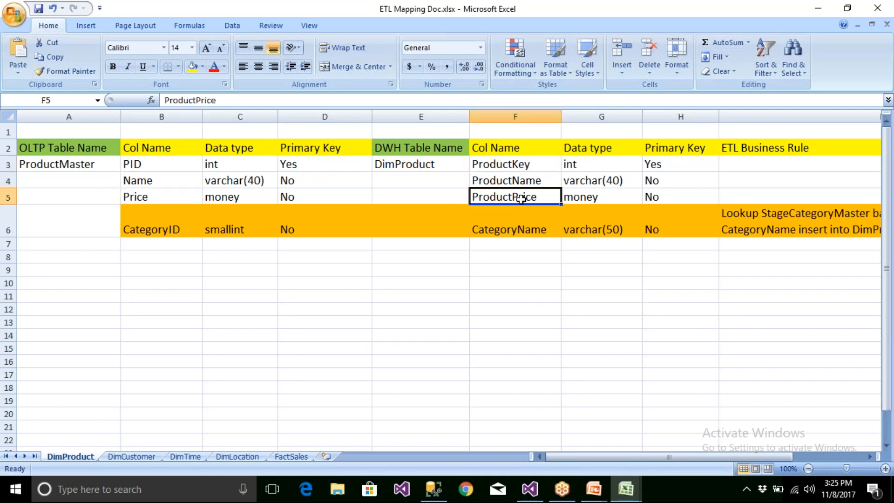
pyautogui.click(596, 164)
pyautogui.moveTo(617, 167); pyautogui.dragTo(658, 192)
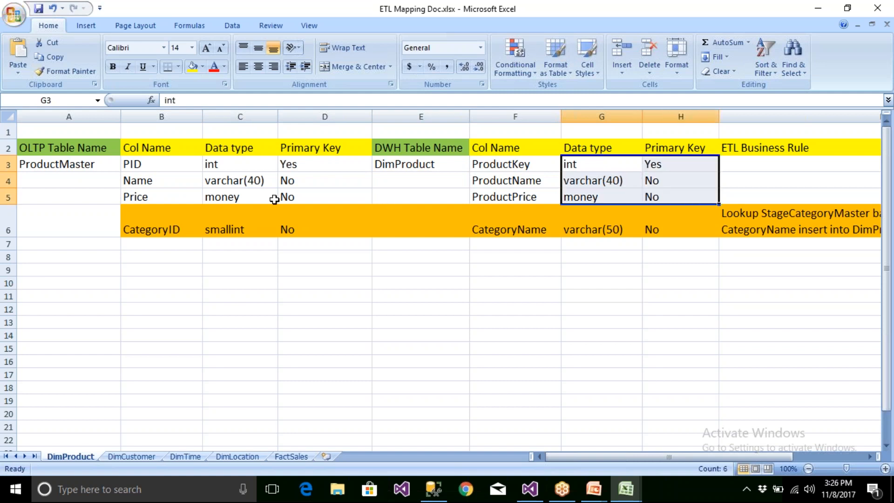
# Examine the row mapping CategoryID to CategoryName, including its data types, primary key flags and ETL business rule.
pyautogui.click(140, 226)
pyautogui.click(236, 227)
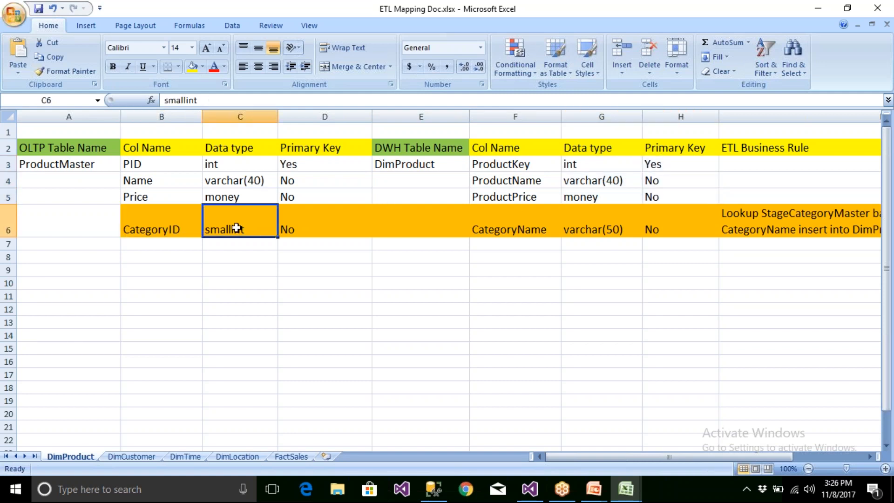
pyautogui.click(308, 230)
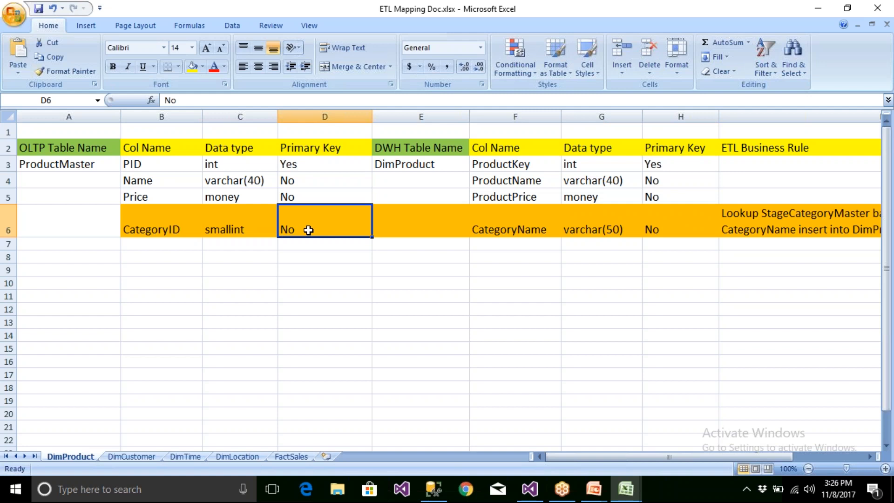
pyautogui.click(539, 229)
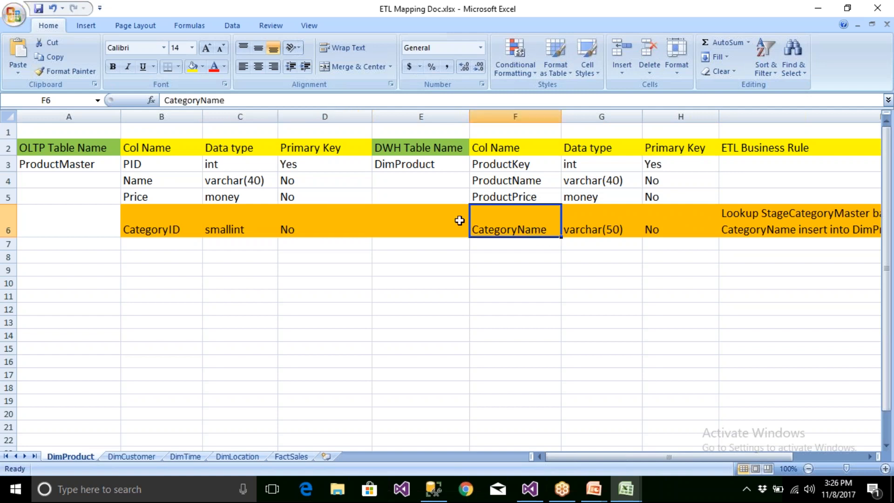
pyautogui.click(582, 231)
pyautogui.moveTo(587, 461); pyautogui.dragTo(612, 456)
pyautogui.click(627, 147)
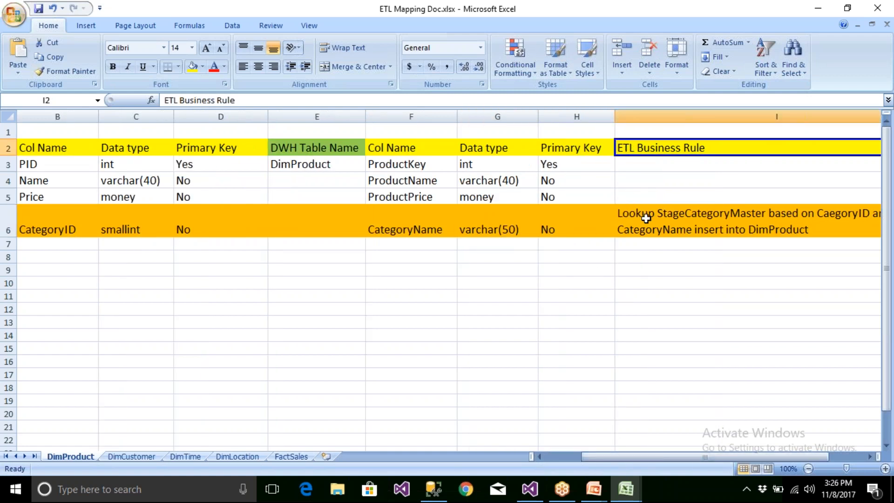
pyautogui.click(646, 217)
pyautogui.moveTo(789, 460); pyautogui.dragTo(818, 456)
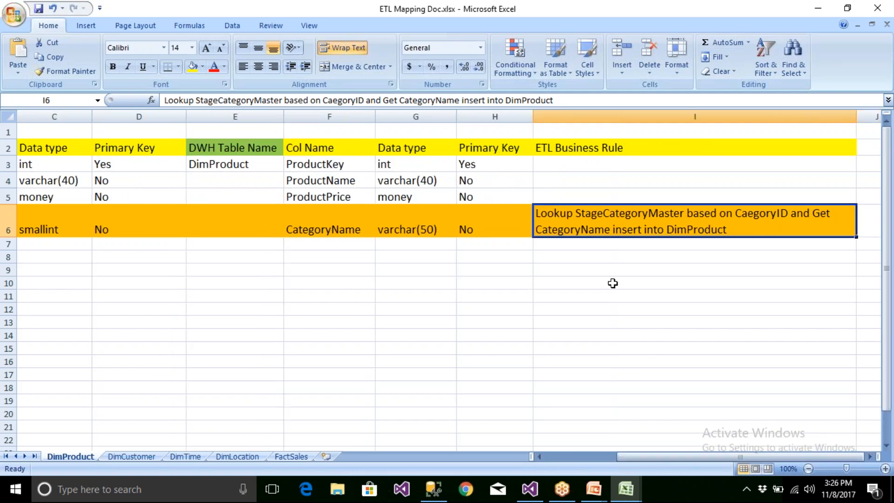
# Insert "on" after "Lookup" in the CategoryName row's ETL business rule and save the workbook.
pyautogui.doubleClick(577, 213)
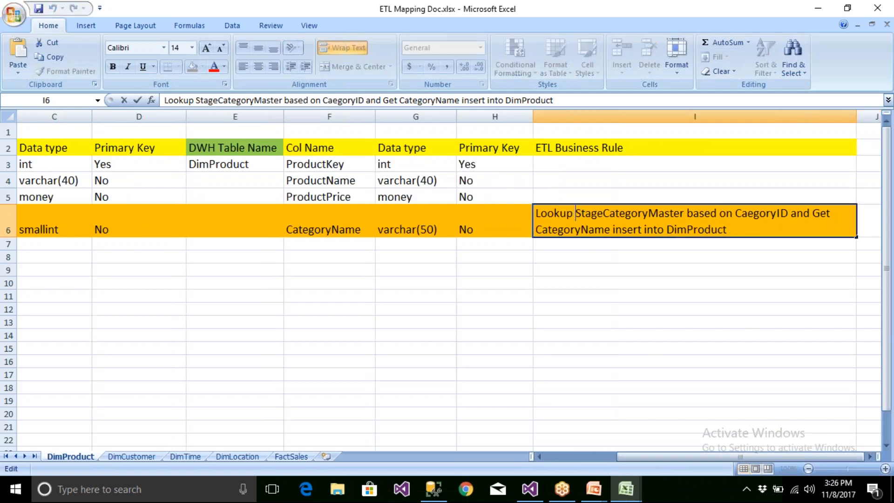
pyautogui.write('on')
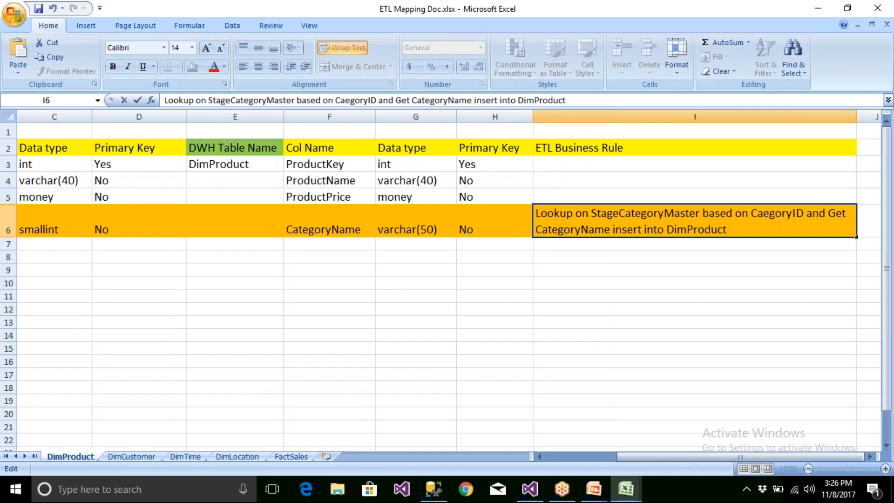
pyautogui.click(624, 257)
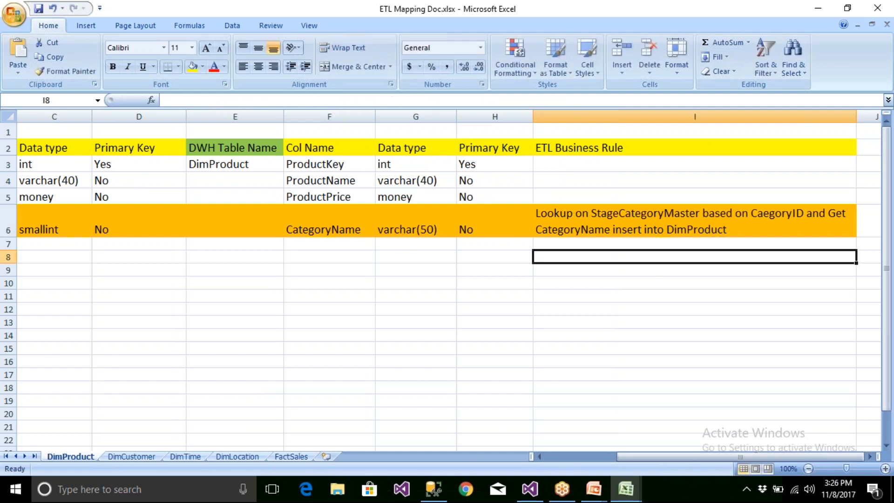
pyautogui.click(667, 221)
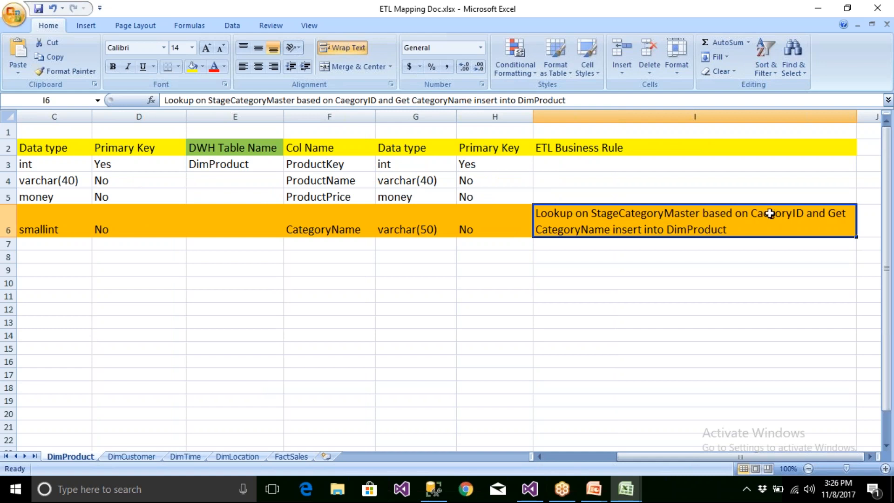
pyautogui.click(672, 273)
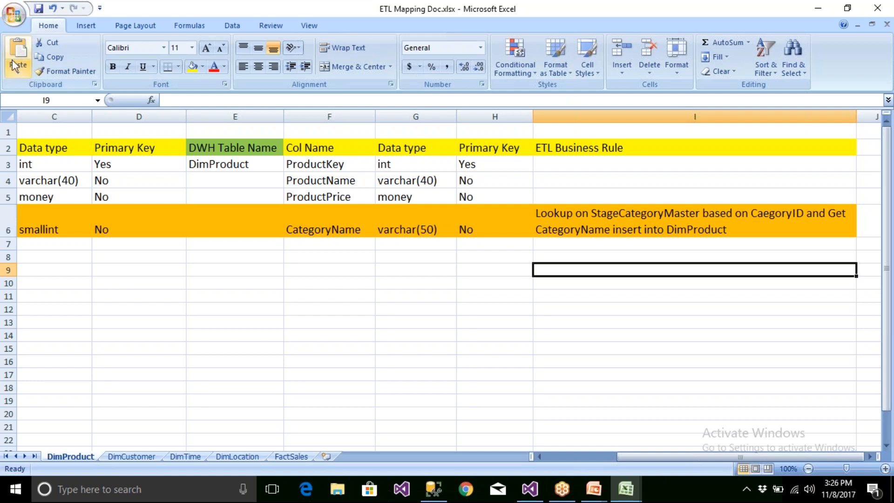
pyautogui.click(39, 11)
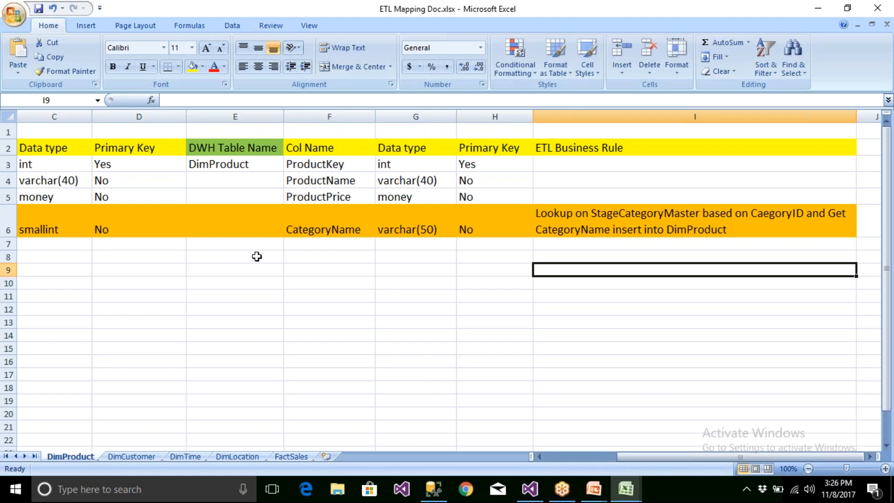
# Review the DimProduct source block, look through the DimCustomer, DimTime, DimLocation and FactSales mapping sheets, and return to DimProduct.
pyautogui.click(312, 233)
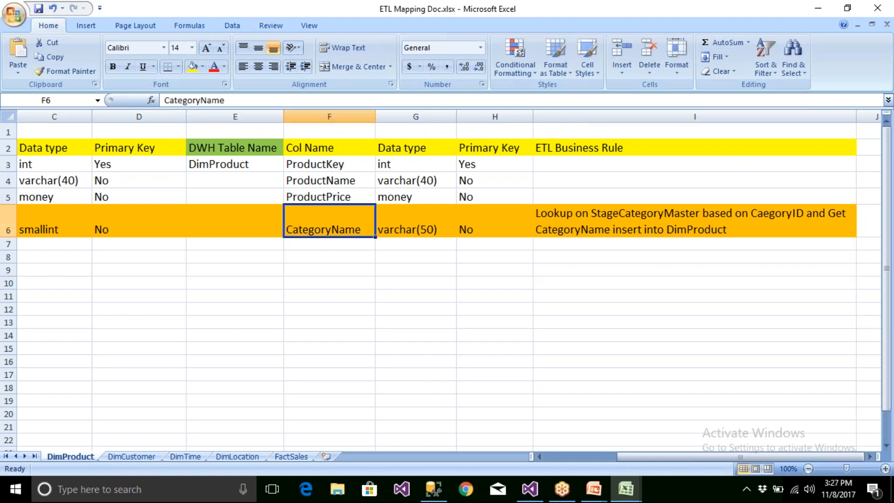
pyautogui.click(546, 454)
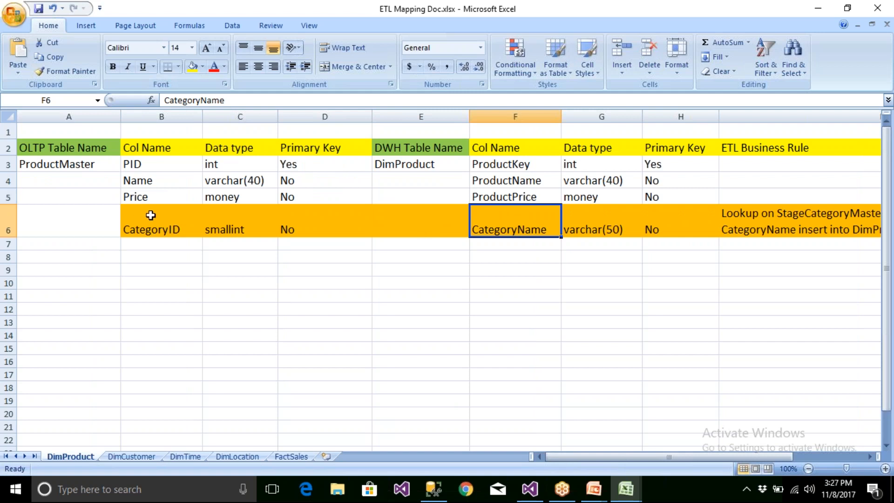
pyautogui.moveTo(63, 131); pyautogui.dragTo(309, 230)
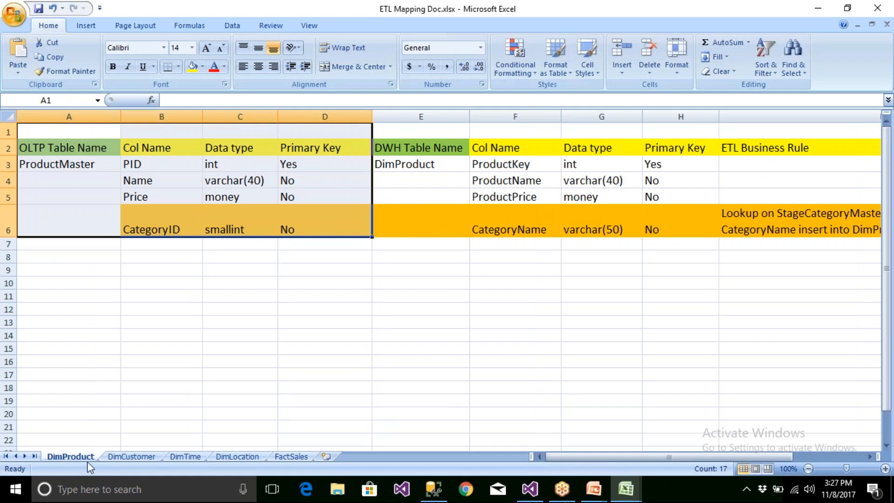
pyautogui.click(122, 453)
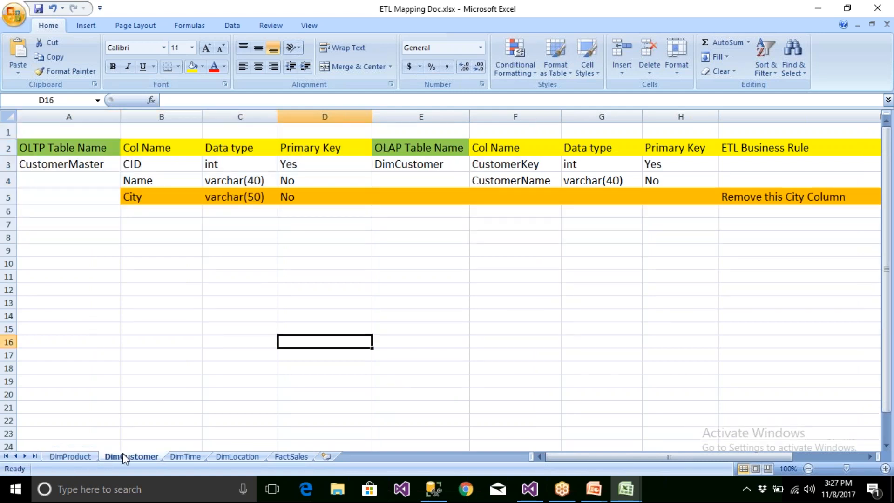
pyautogui.click(174, 456)
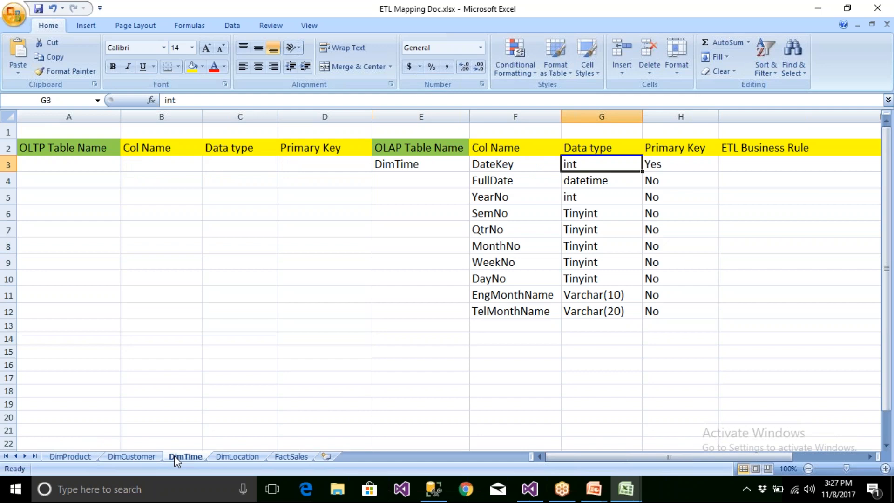
pyautogui.click(236, 456)
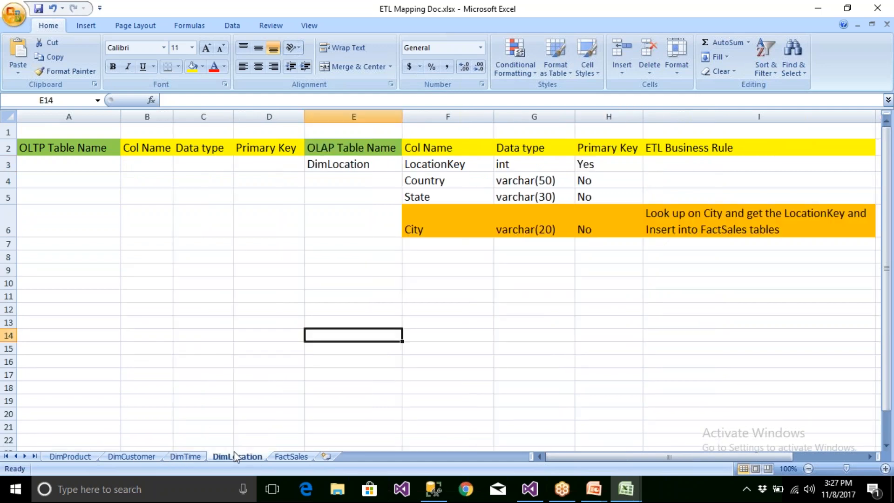
pyautogui.click(278, 458)
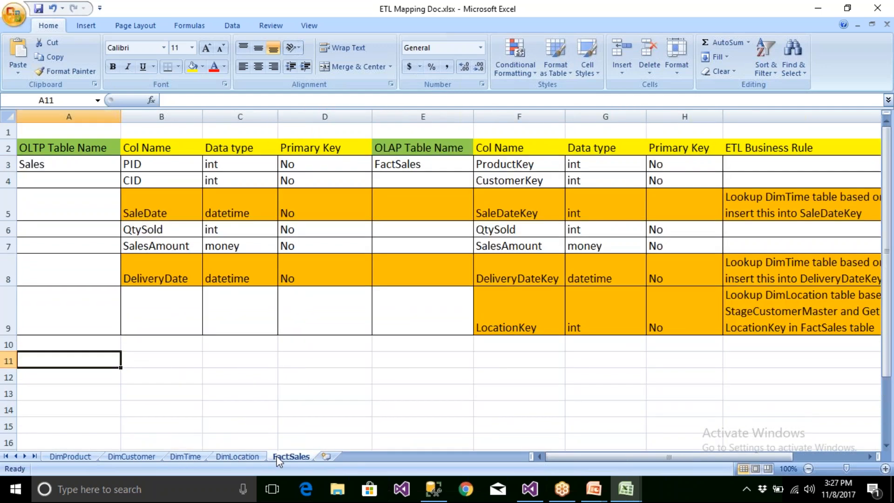
pyautogui.click(71, 456)
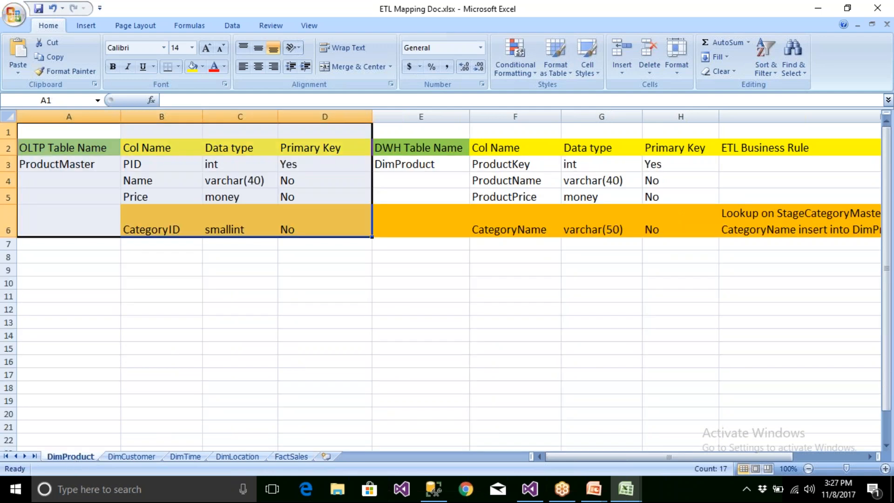
# Enter "Business Key" as the ETL business rule for the ProductKey row of DimProduct.
pyautogui.click(692, 161)
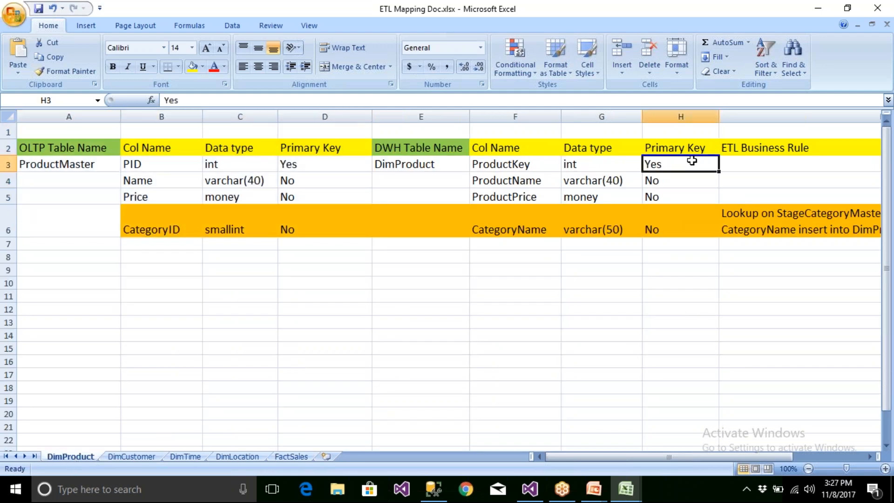
pyautogui.click(775, 163)
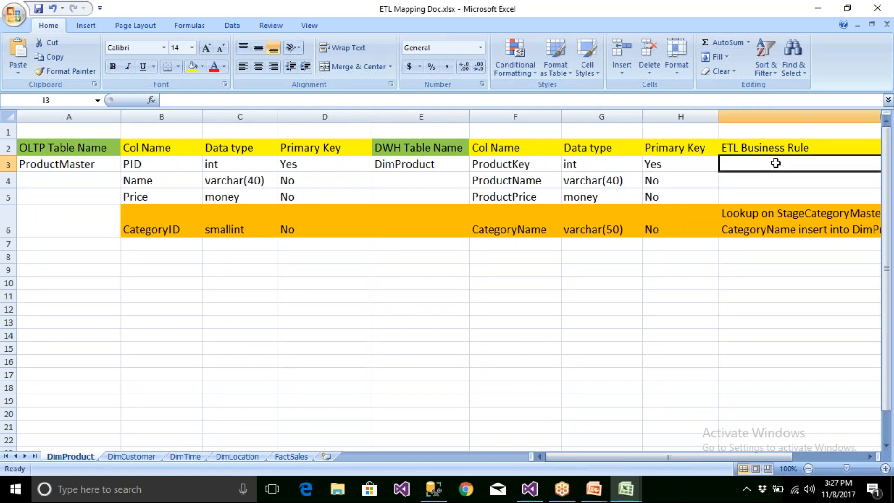
pyautogui.write('Business ')
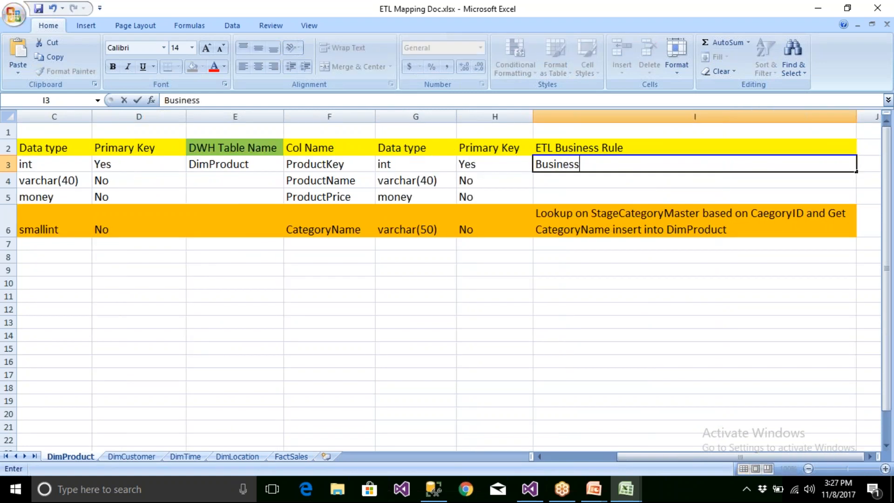
pyautogui.write('Key')
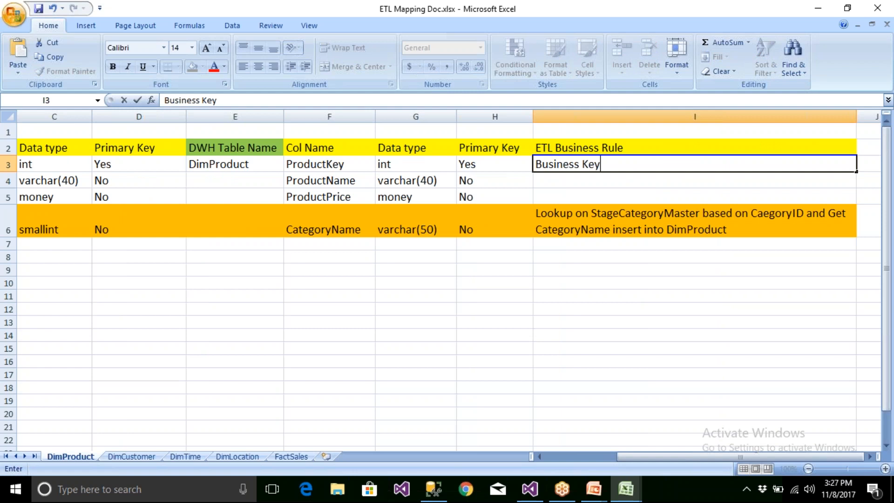
pyautogui.press('Return')
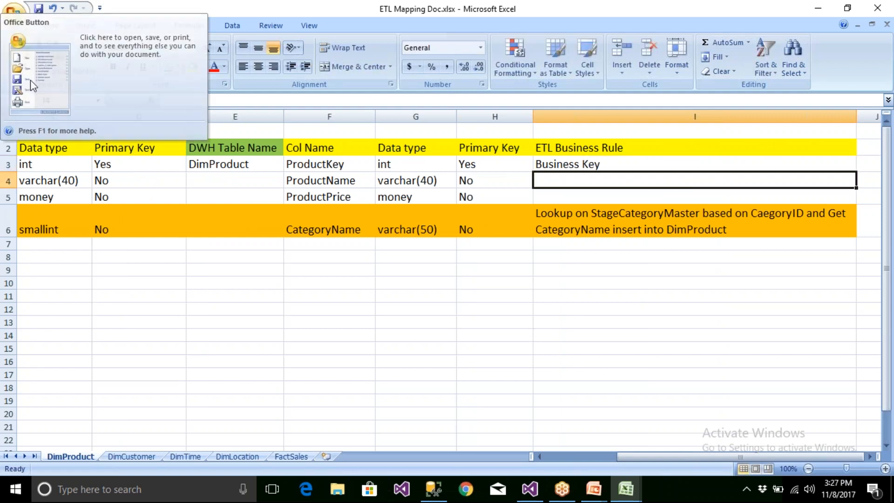
# Enter the sample source headers pid, name and price in cells B10 to D10, below the ProductMaster mapping.
pyautogui.click(325, 166)
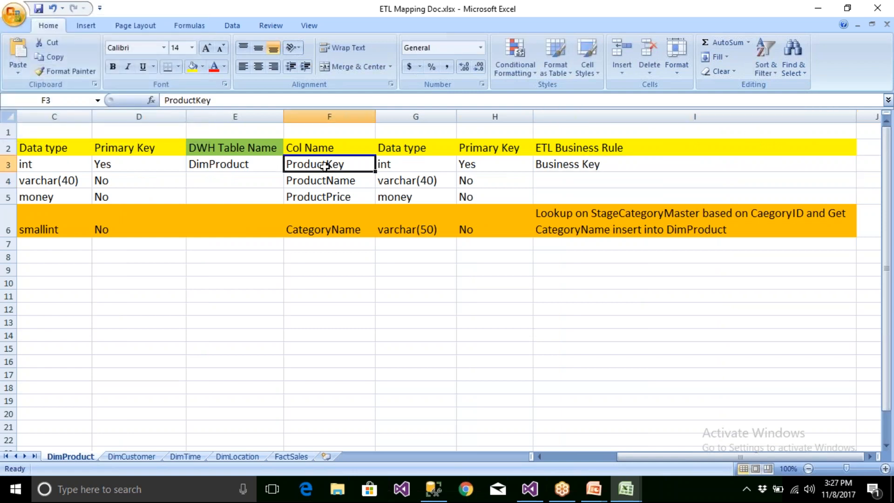
pyautogui.click(480, 165)
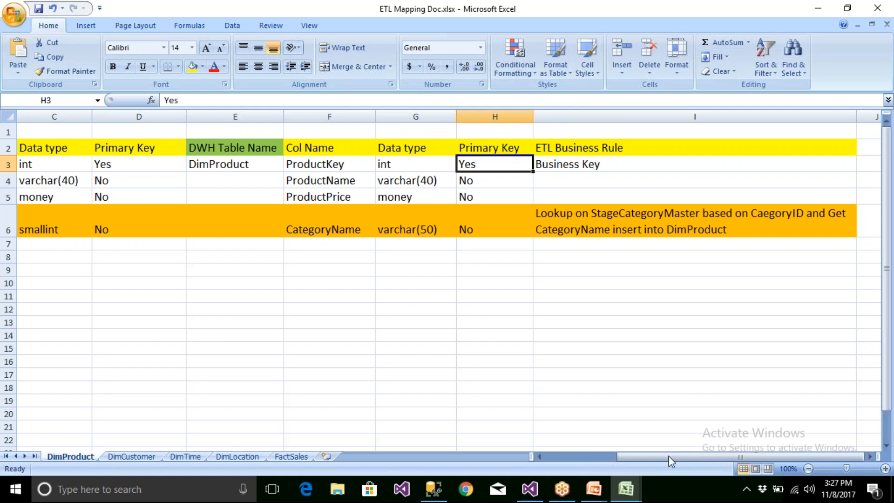
pyautogui.click(580, 456)
pyautogui.click(147, 169)
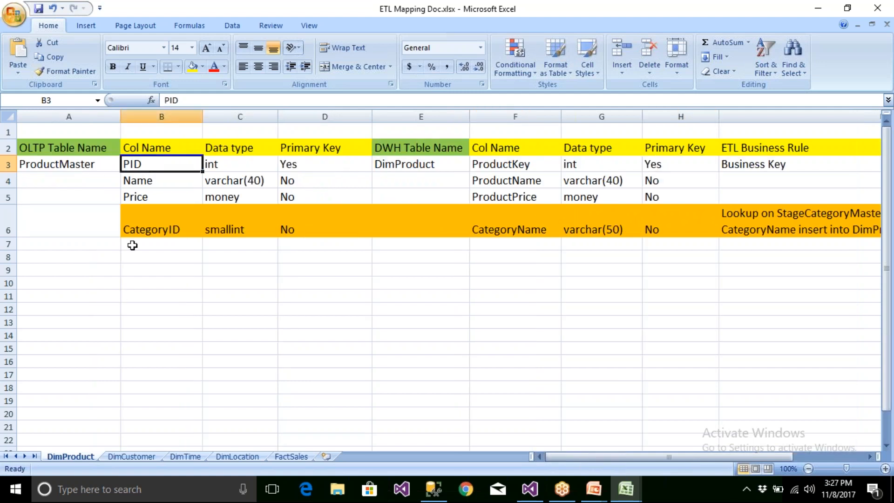
pyautogui.click(129, 285)
pyautogui.write('pid')
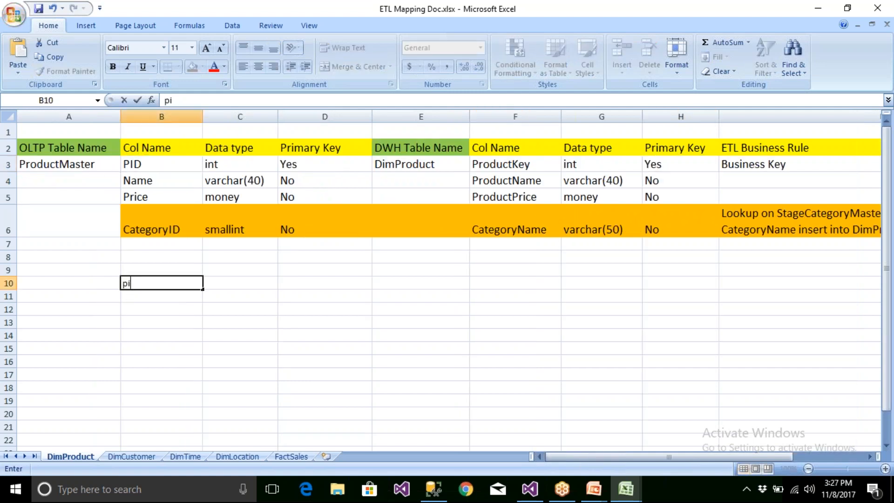
pyautogui.press('Tab')
pyautogui.write('name')
pyautogui.press('Tab')
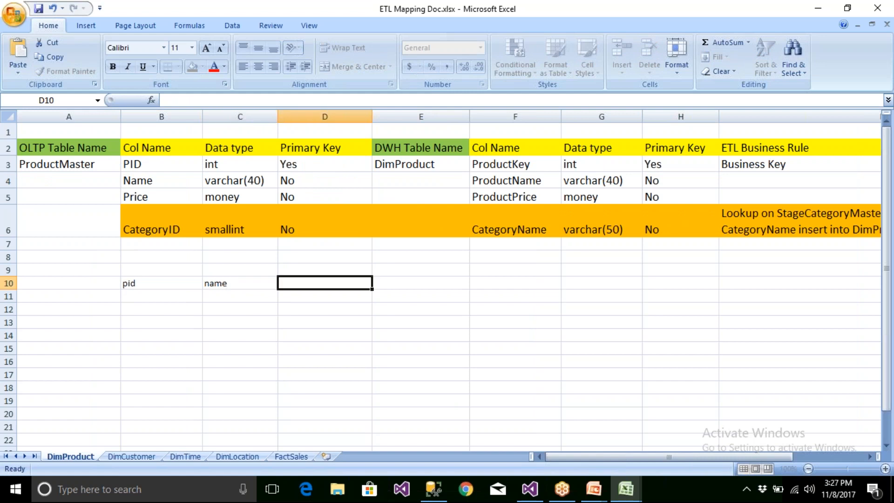
pyautogui.write('price')
pyautogui.press('Return')
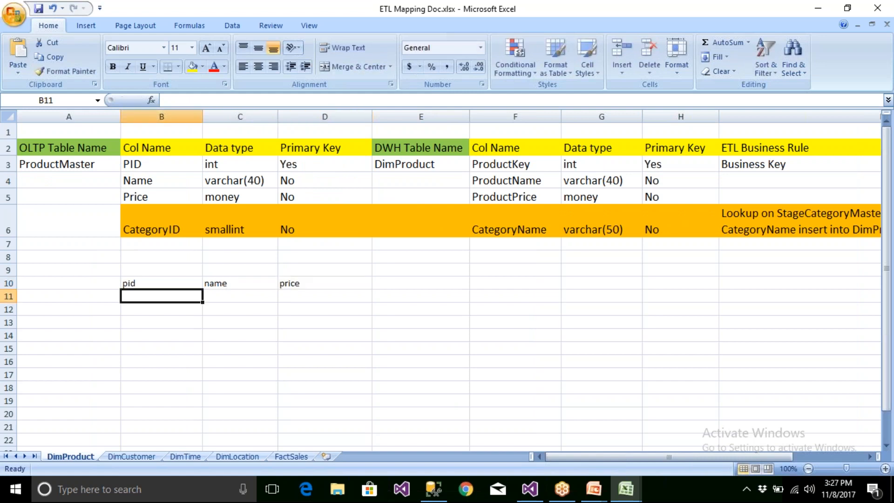
# Fill the sample source table with two records: 1, Pen, 10 and 2, Pencil, 20.
pyautogui.write('1')
pyautogui.press('Tab')
pyautogui.write('Pen')
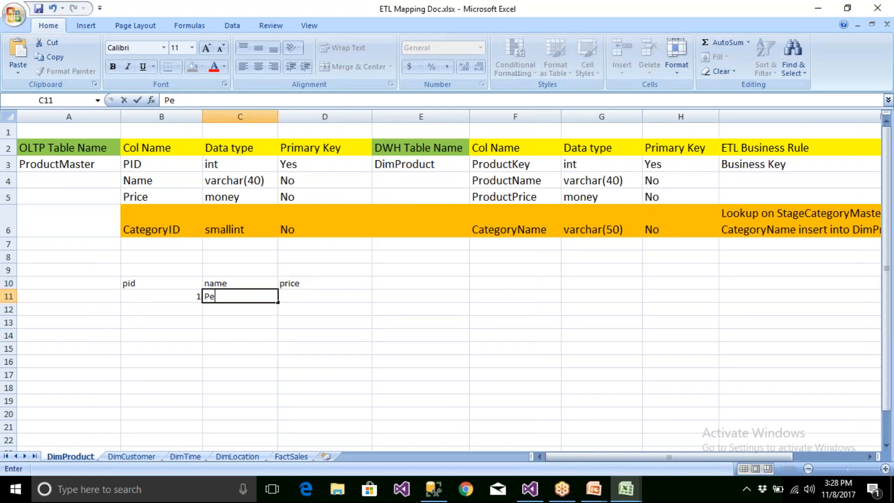
pyautogui.press('Tab')
pyautogui.write('10')
pyautogui.press('Return')
pyautogui.write('2')
pyautogui.press('Tab')
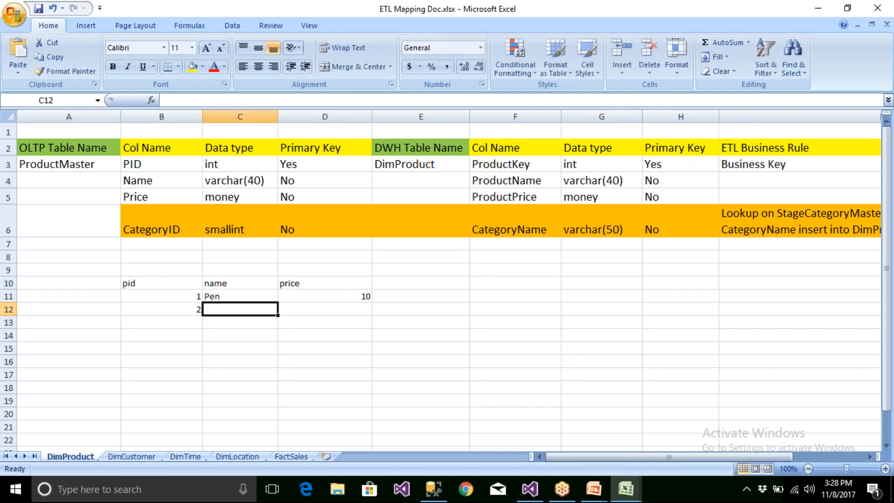
pyautogui.write('Pencil')
pyautogui.press('Tab')
pyautogui.write('20')
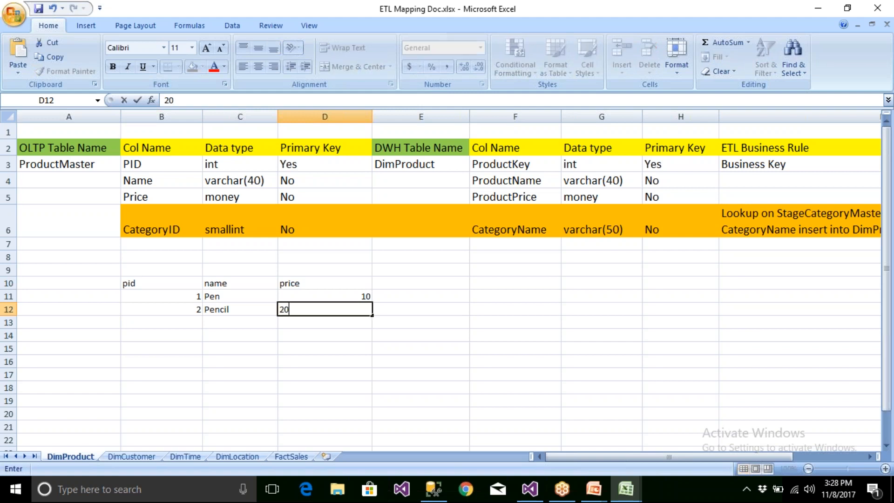
pyautogui.press('Return')
# Centre the sample source table's contents and give its header row a yellow fill.
pyautogui.moveTo(133, 283); pyautogui.dragTo(352, 350)
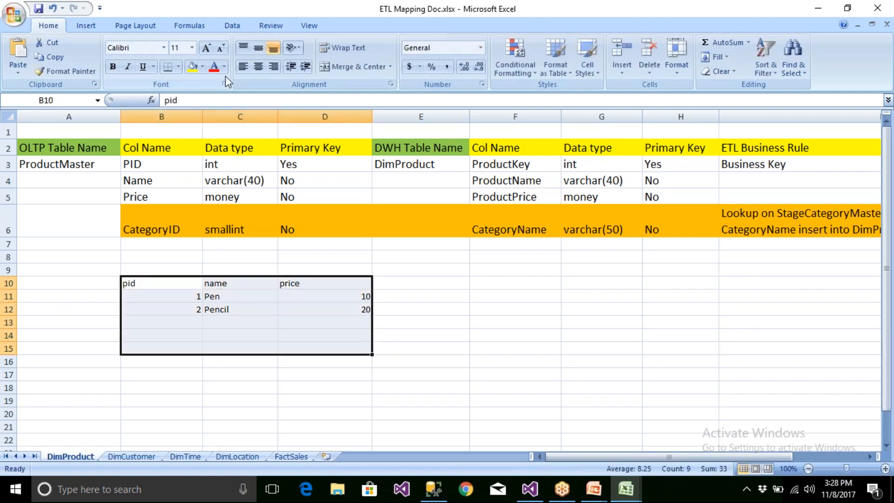
pyautogui.click(258, 66)
pyautogui.click(198, 367)
pyautogui.moveTo(159, 282); pyautogui.dragTo(326, 283)
pyautogui.click(201, 66)
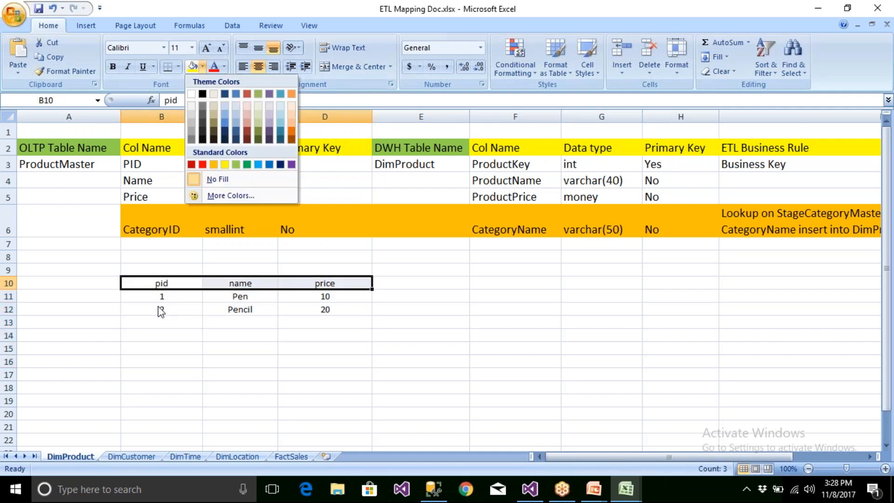
pyautogui.click(225, 165)
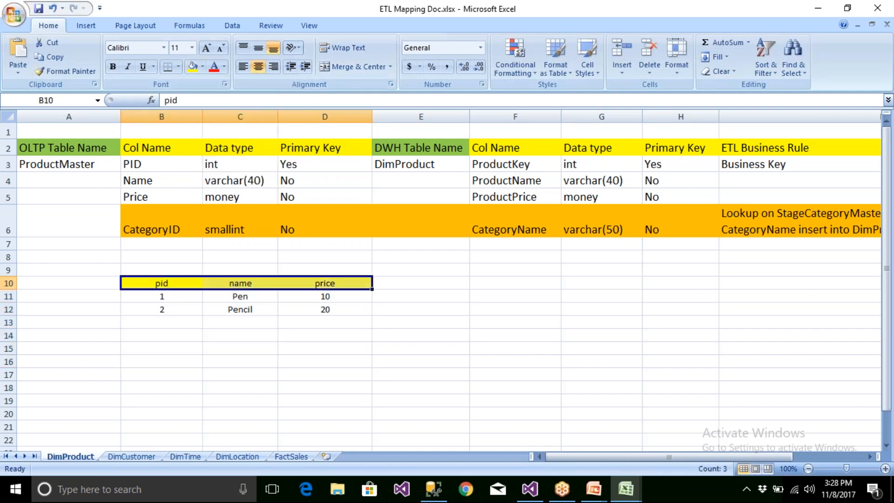
# Enter the sample warehouse headers ProdKey, Name and Price in cells F10 to H10.
pyautogui.click(519, 282)
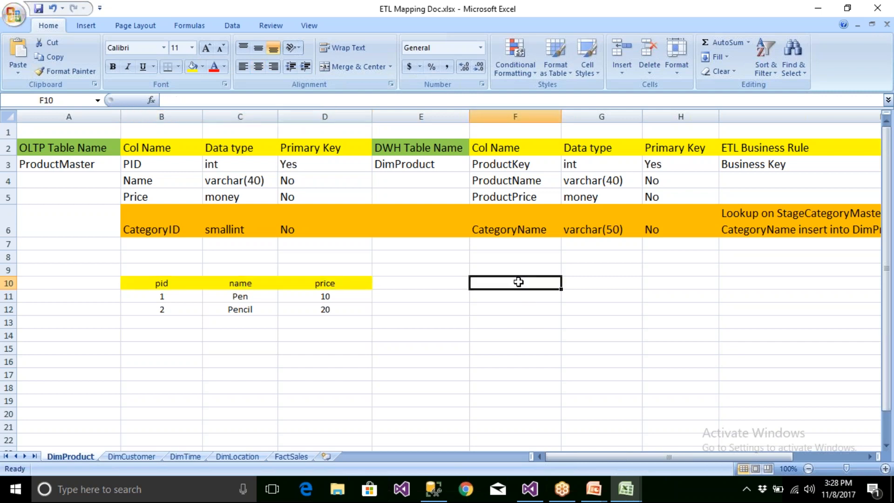
pyautogui.write('ProdKey')
pyautogui.press('Tab')
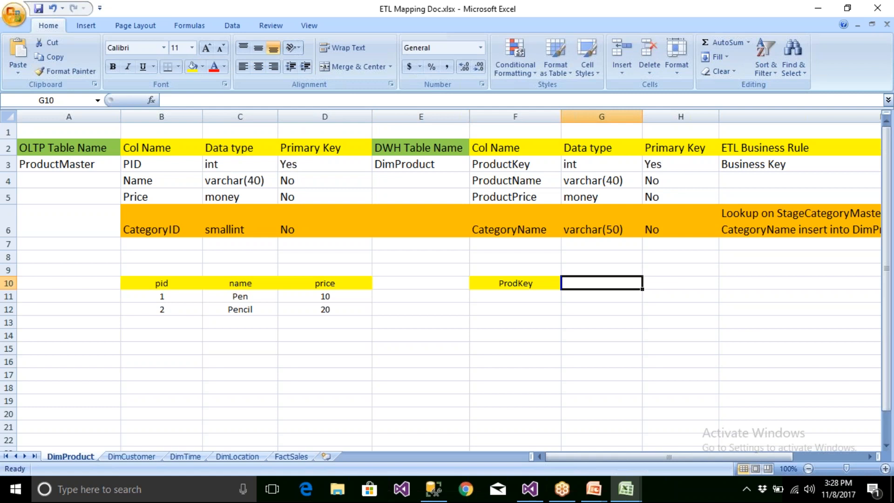
pyautogui.write('Name')
pyautogui.press('Tab')
pyautogui.write('Price')
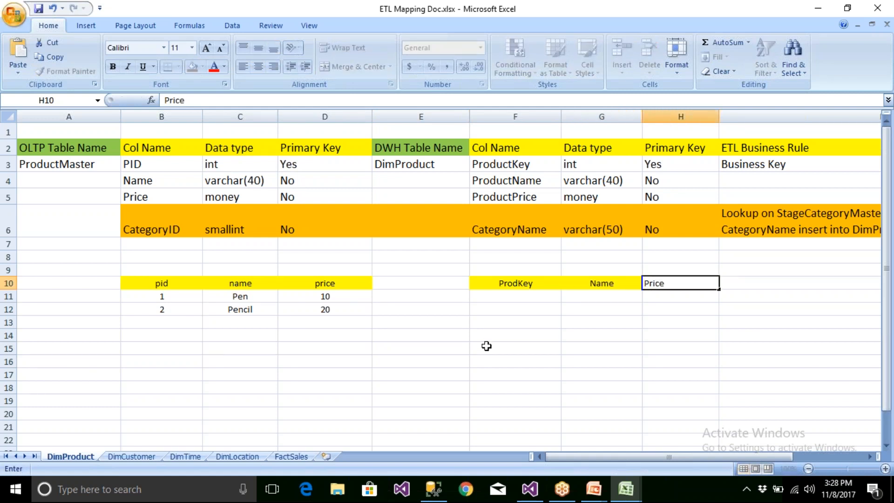
pyautogui.click(486, 347)
pyautogui.click(516, 282)
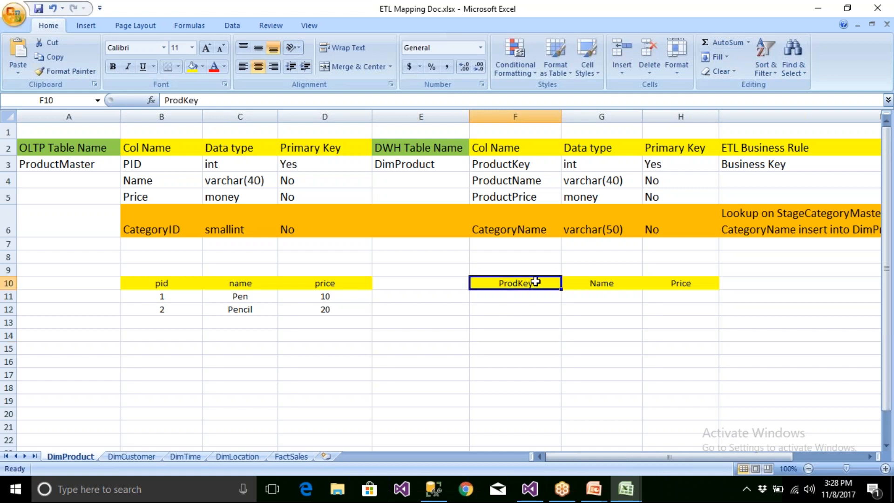
pyautogui.press('F2')
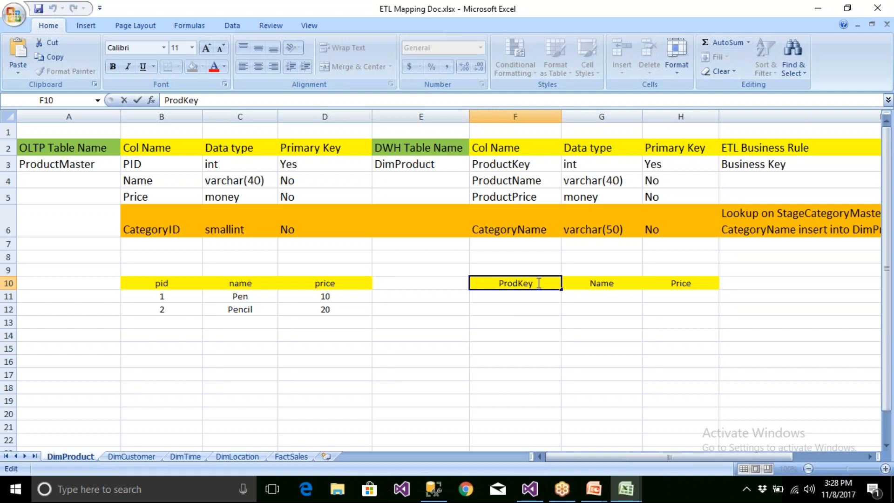
# Copy the Pen and Pencil names and prices from the source table into the Name and Price columns at G11.
pyautogui.moveTo(184, 297); pyautogui.dragTo(184, 311)
pyautogui.click(529, 296)
pyautogui.moveTo(258, 295); pyautogui.dragTo(309, 309)
pyautogui.hotkey('ctrl', 'c')
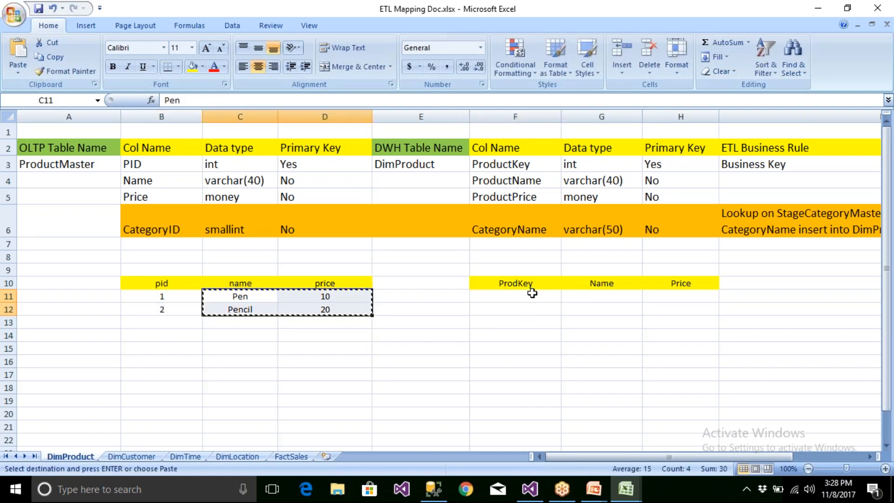
pyautogui.click(598, 297)
pyautogui.hotkey('ctrl', 'v')
# Enter 1 and 2 as the ProdKey values for Pen and Pencil.
pyautogui.click(536, 296)
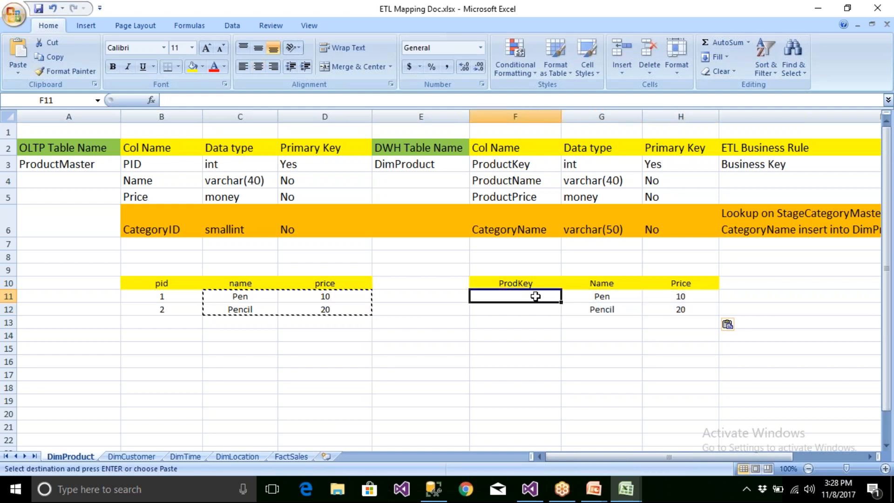
pyautogui.write('1')
pyautogui.press('Return')
pyautogui.write('2')
pyautogui.press('Return')
pyautogui.press('Return')
# Centre the ProdKey header and the two key cells below it.
pyautogui.moveTo(530, 283); pyautogui.dragTo(533, 310)
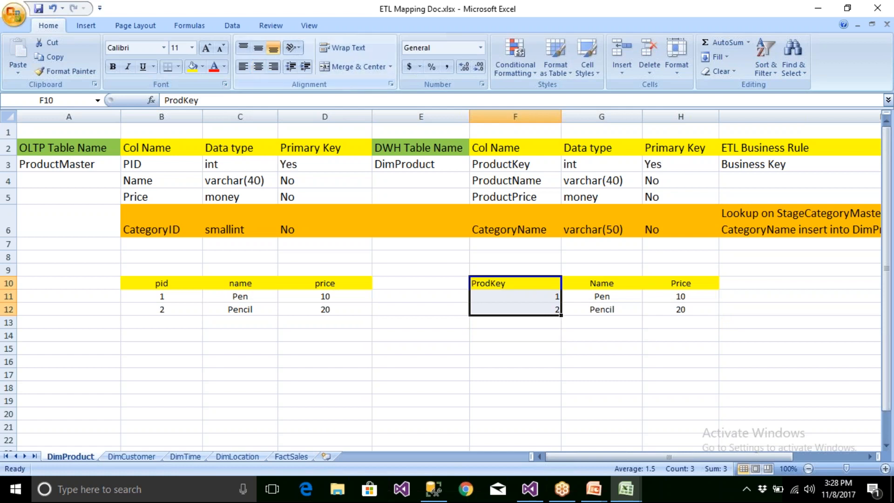
pyautogui.click(258, 67)
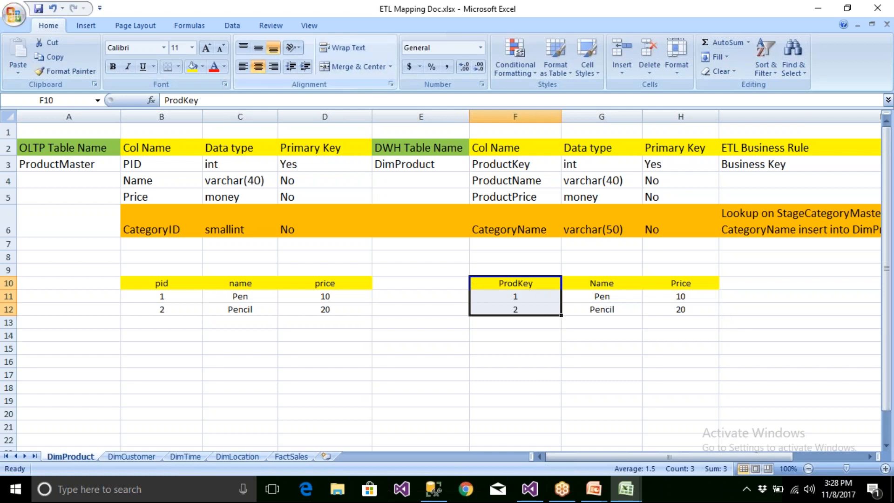
pyautogui.click(570, 423)
# Compare the pid and ProdKey columns, and clear the two sample warehouse records in F11:H12.
pyautogui.moveTo(530, 282); pyautogui.dragTo(536, 311)
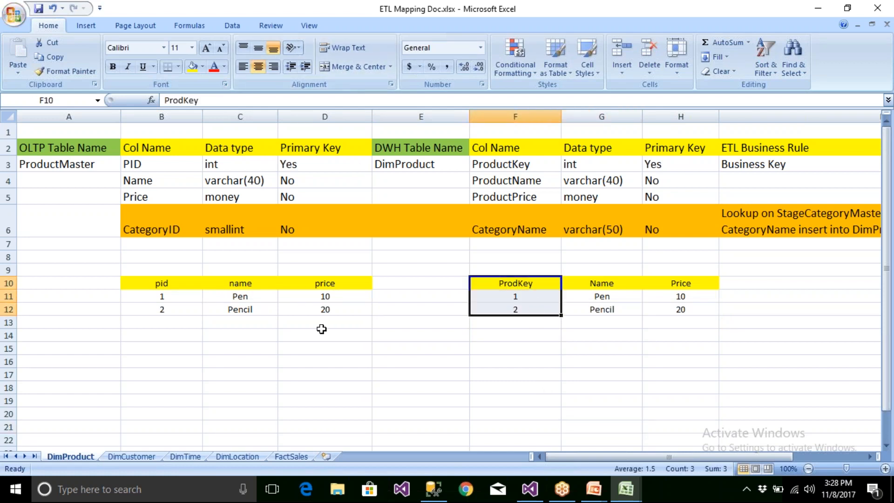
pyautogui.moveTo(173, 283); pyautogui.dragTo(175, 309)
pyautogui.moveTo(516, 283); pyautogui.dragTo(521, 318)
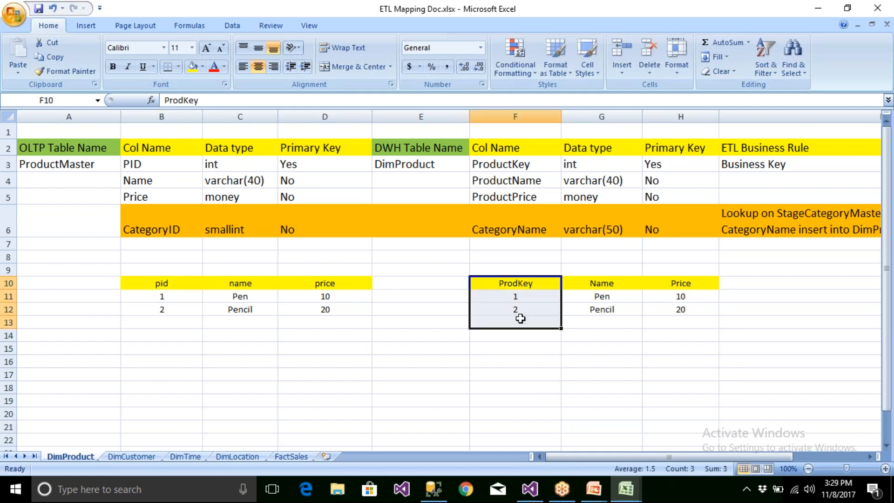
pyautogui.click(515, 348)
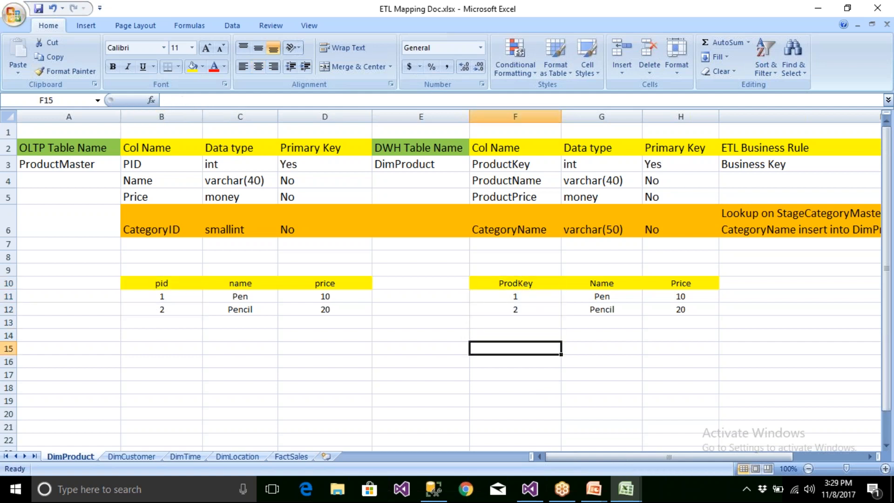
pyautogui.moveTo(491, 296); pyautogui.dragTo(664, 310)
pyautogui.press('Delete')
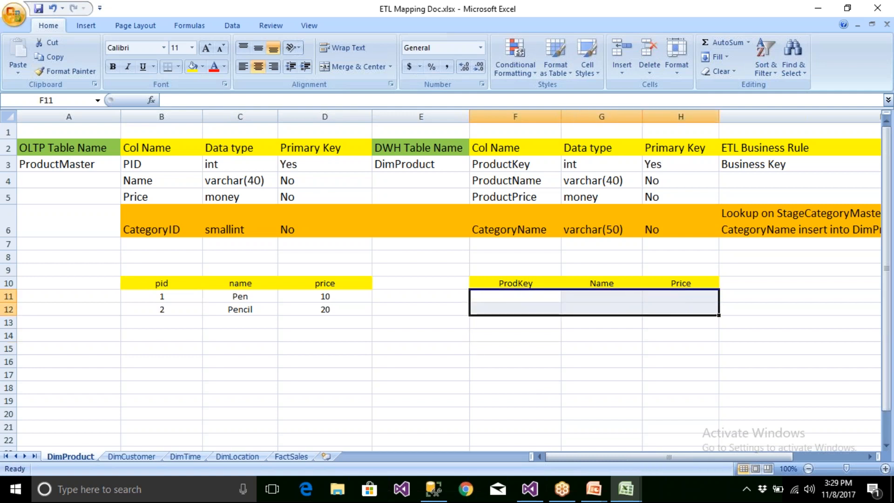
# Copy the name and price values in C11:D12 into the empty Name and Price cells of the sample warehouse table.
pyautogui.moveTo(274, 293); pyautogui.dragTo(334, 312)
pyautogui.hotkey('ctrl', 'c')
pyautogui.click(578, 296)
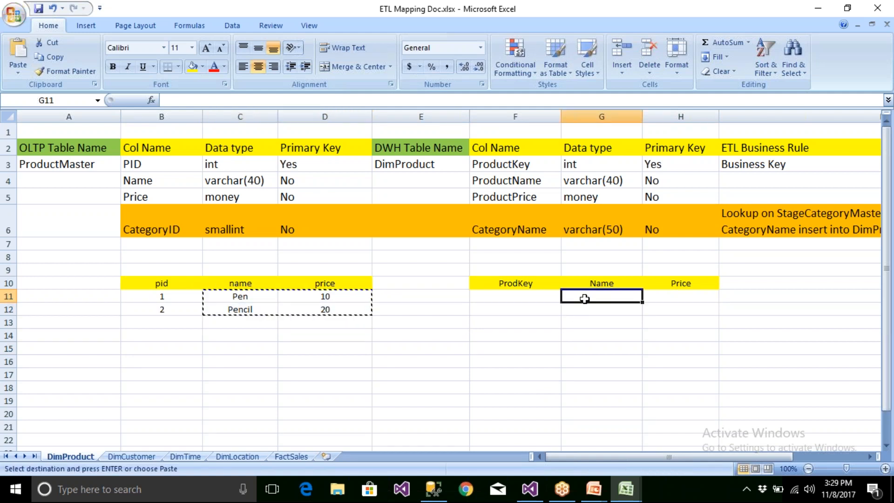
pyautogui.hotkey('ctrl', 'v')
pyautogui.click(564, 401)
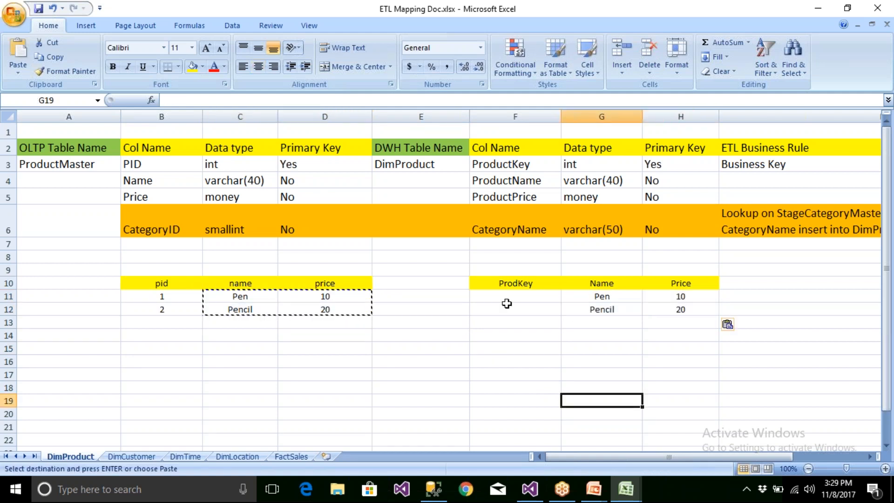
# Enter 3 and 4 as the ProdKey values for Pen and Pencil.
pyautogui.click(507, 297)
pyautogui.write('3')
pyautogui.press('Return')
pyautogui.write('4')
pyautogui.click(513, 344)
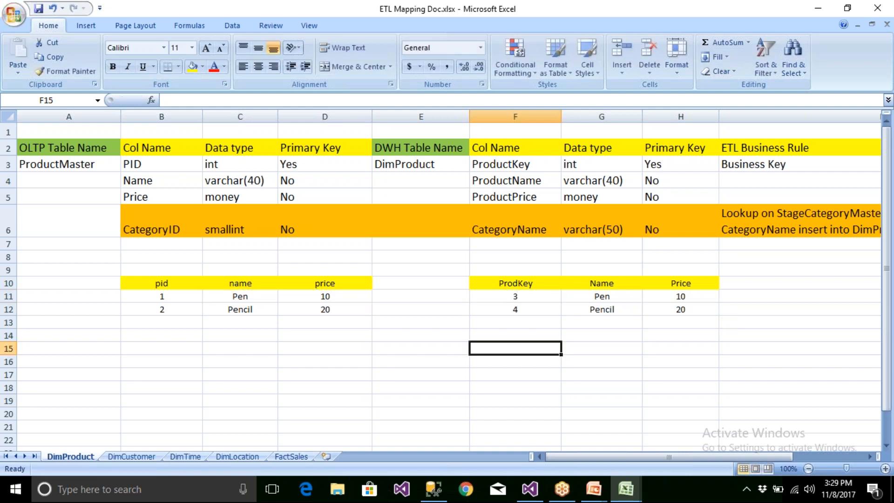
# Compare the PID to ProductKey mapping and the sample pid, name and price values with the ProdKey values.
pyautogui.moveTo(523, 297); pyautogui.dragTo(529, 309)
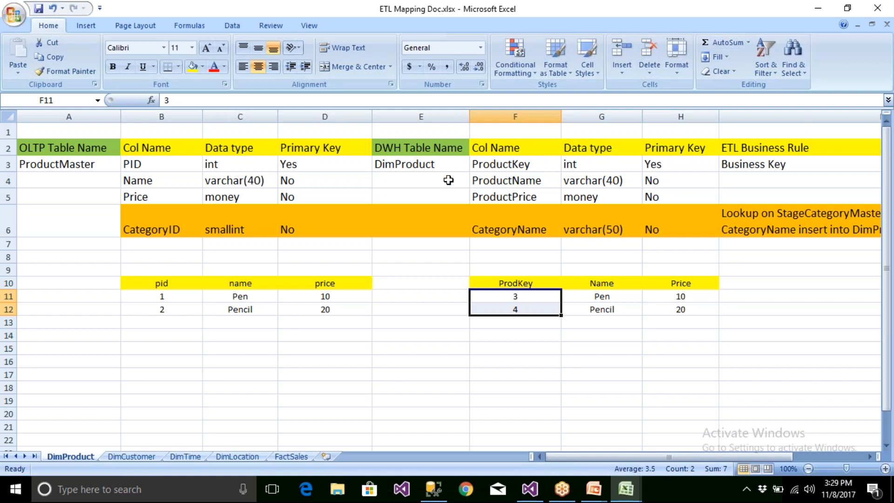
pyautogui.click(512, 166)
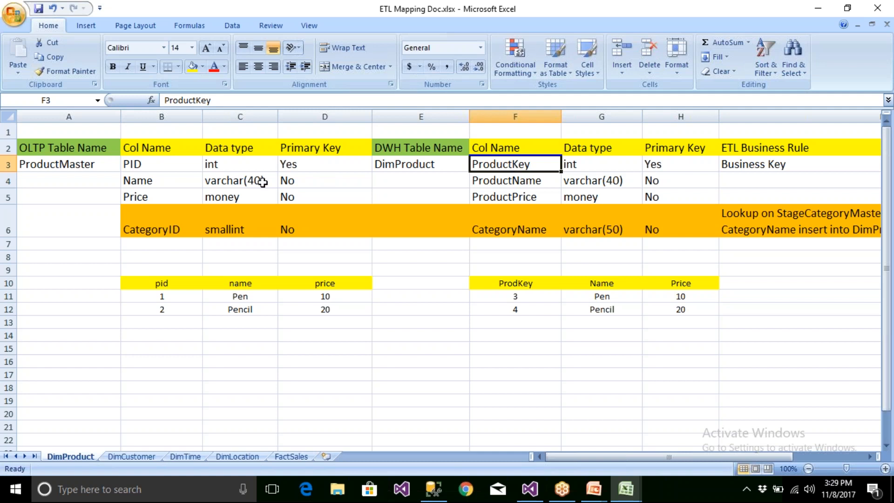
pyautogui.click(155, 164)
pyautogui.click(521, 169)
pyautogui.moveTo(162, 300); pyautogui.dragTo(173, 319)
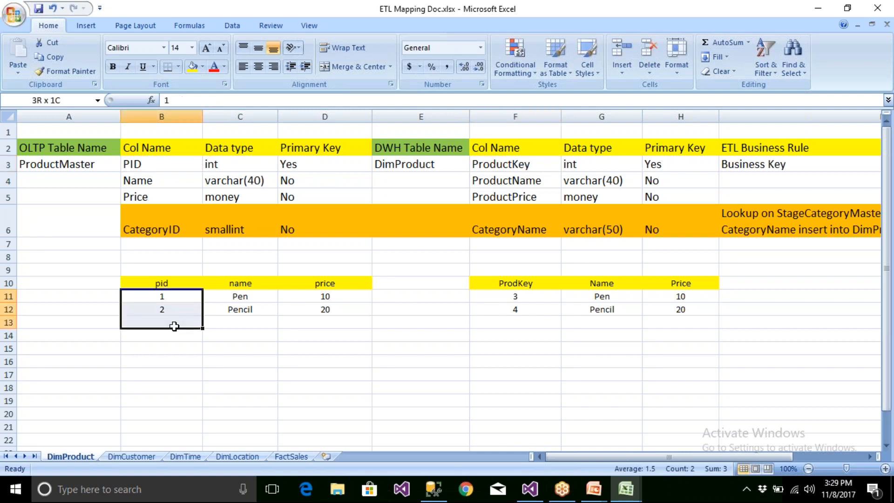
pyautogui.moveTo(525, 298); pyautogui.dragTo(533, 318)
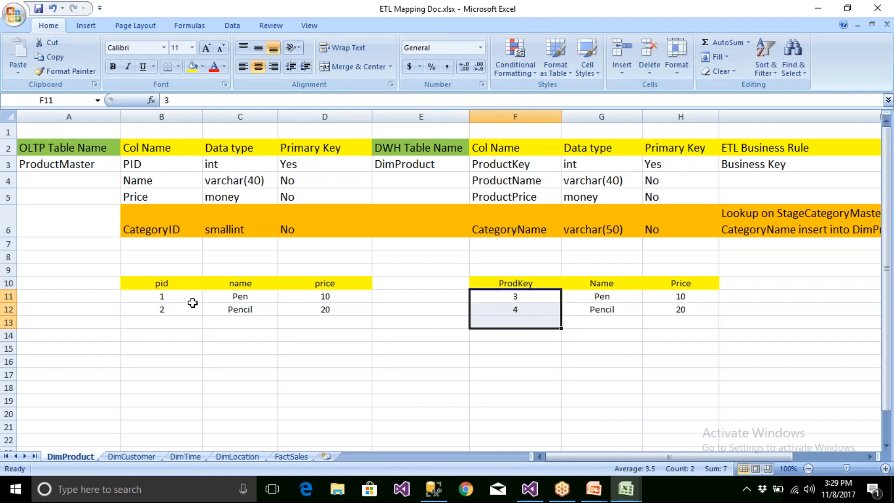
pyautogui.moveTo(191, 303); pyautogui.dragTo(183, 341)
pyautogui.moveTo(510, 296); pyautogui.dragTo(521, 334)
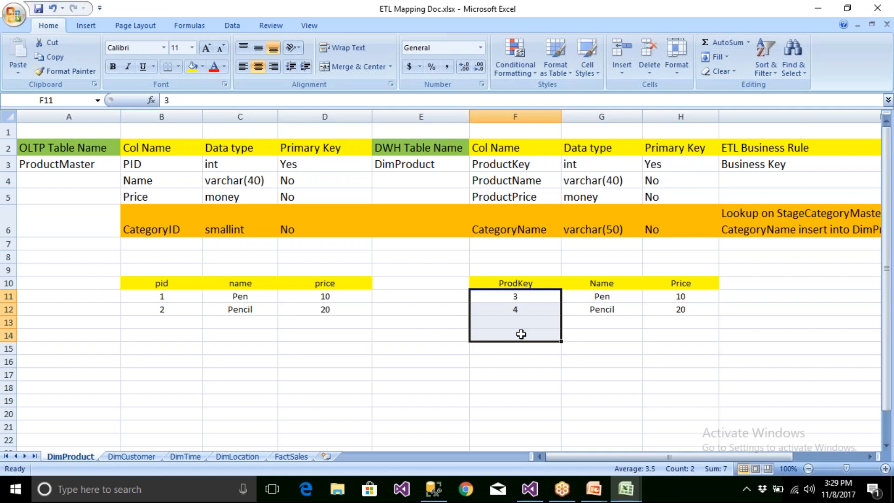
pyautogui.moveTo(243, 283); pyautogui.dragTo(364, 326)
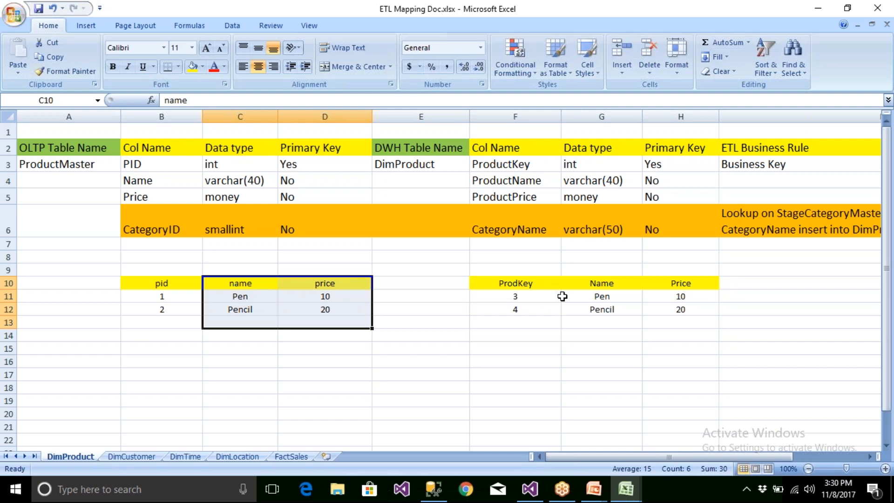
pyautogui.moveTo(531, 287); pyautogui.dragTo(531, 321)
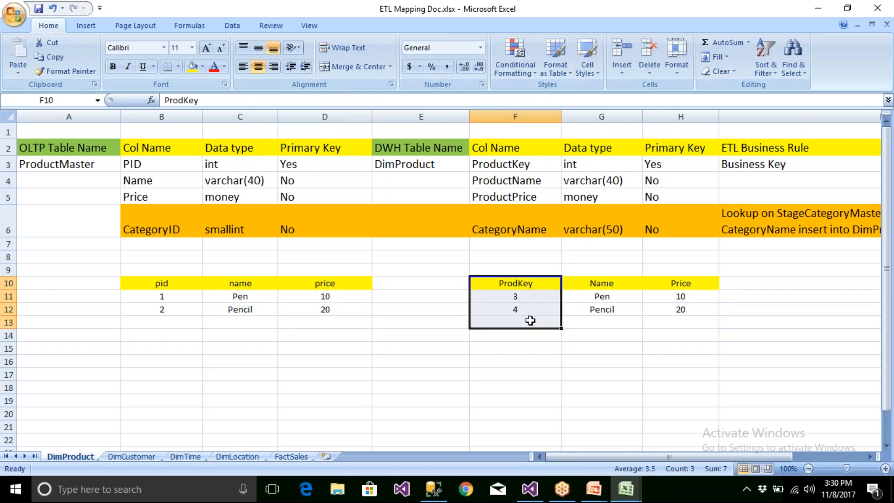
# Label the sample ProdKey column by entering Pk in cell F9 above its header.
pyautogui.click(524, 283)
pyautogui.click(520, 273)
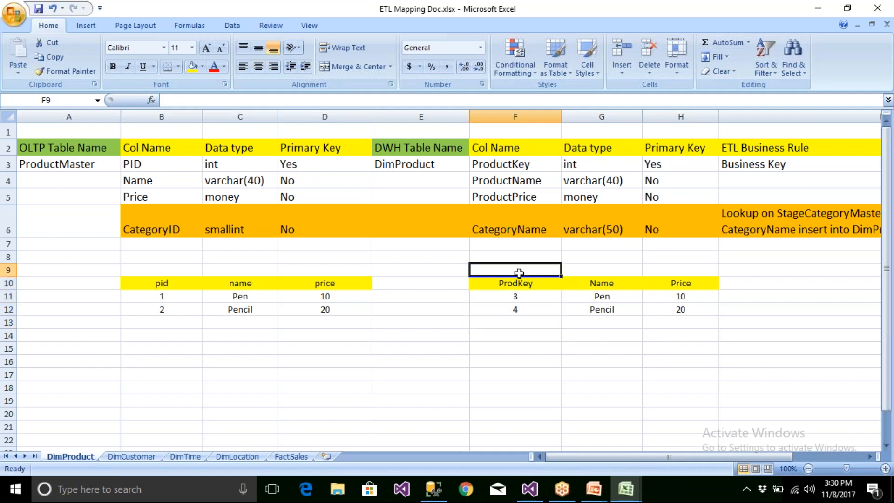
pyautogui.write('Pk')
pyautogui.press('Return')
pyautogui.press('Return')
pyautogui.press('Return')
pyautogui.press('Return')
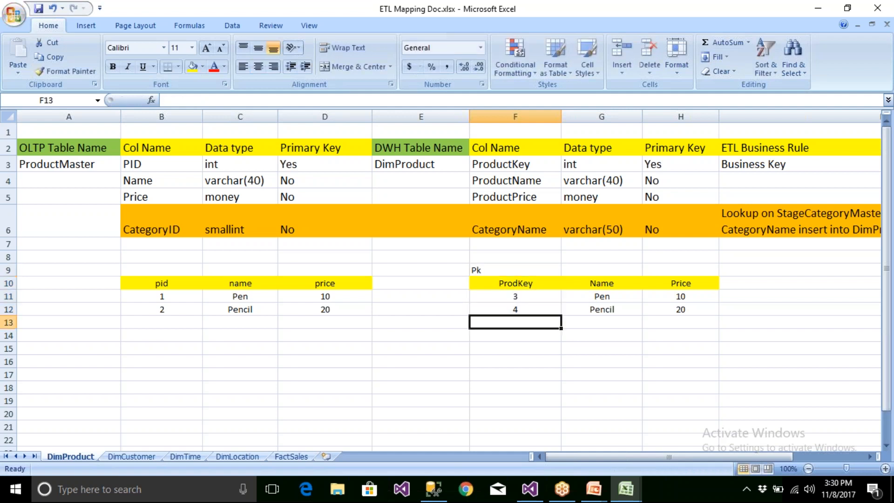
# Compare the sample pid values with the ProdKey values of the Pen and Pencil records.
pyautogui.moveTo(513, 269); pyautogui.dragTo(515, 284)
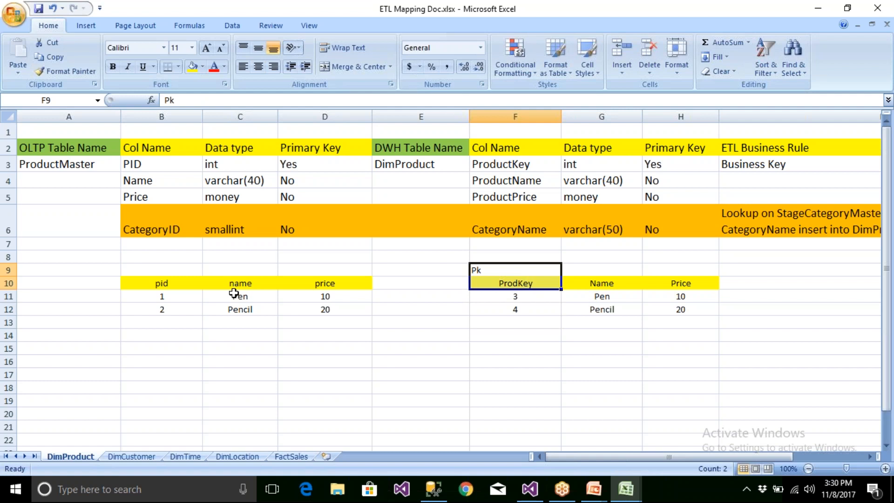
pyautogui.moveTo(160, 269); pyautogui.dragTo(173, 321)
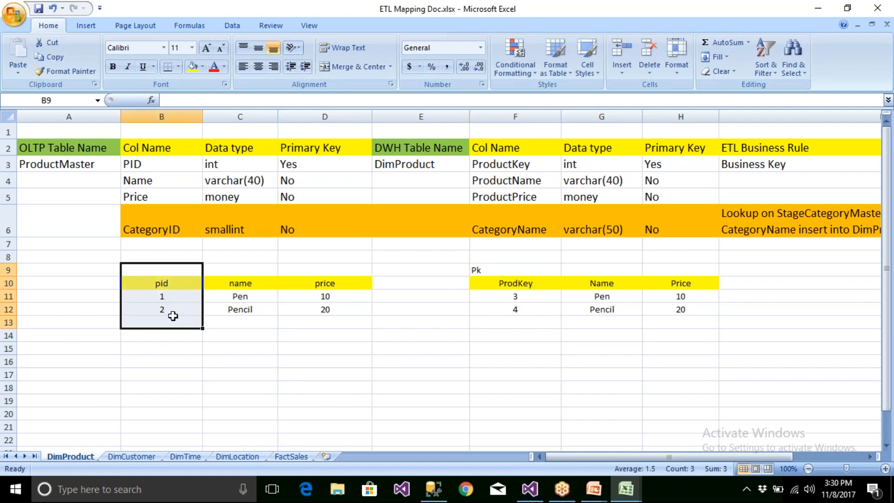
pyautogui.click(525, 293)
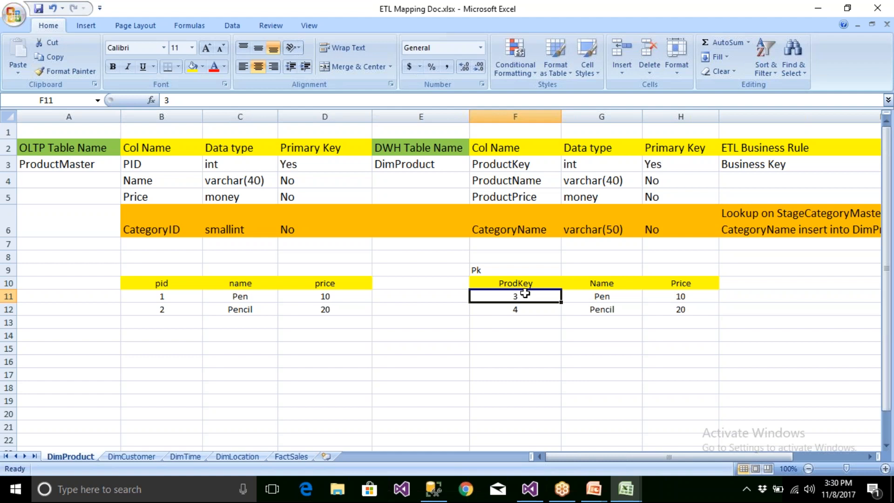
pyautogui.moveTo(161, 285); pyautogui.dragTo(168, 321)
pyautogui.moveTo(498, 282); pyautogui.dragTo(515, 309)
pyautogui.click(170, 296)
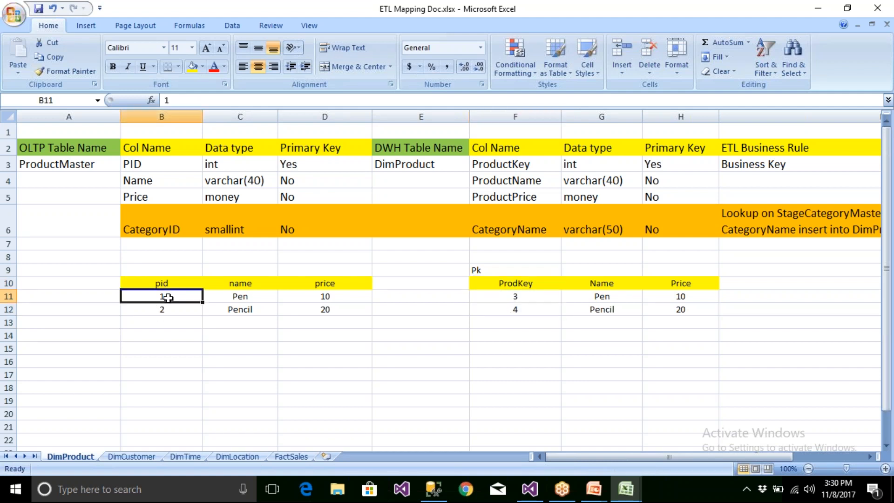
pyautogui.click(504, 293)
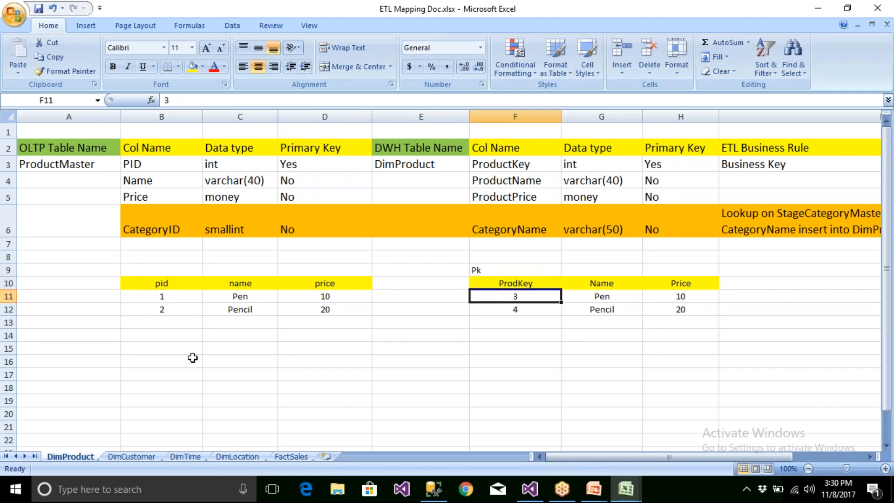
pyautogui.click(162, 297)
pyautogui.click(535, 295)
pyautogui.click(183, 297)
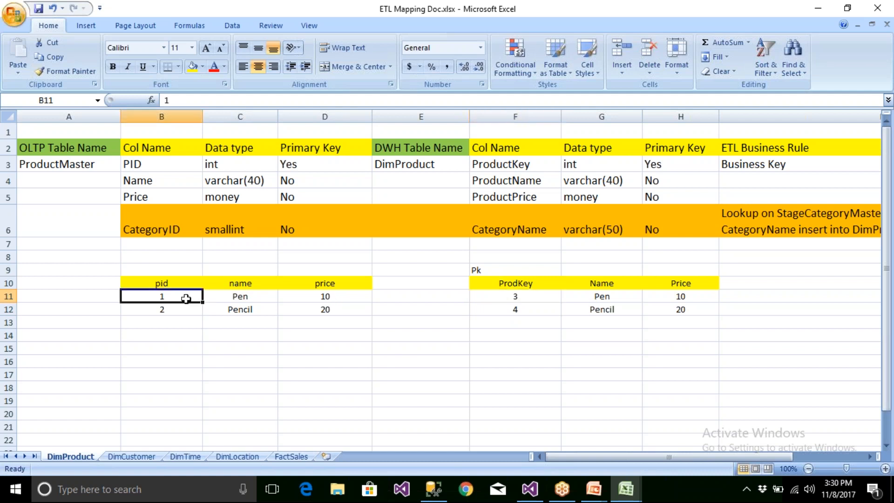
pyautogui.moveTo(545, 296); pyautogui.dragTo(552, 346)
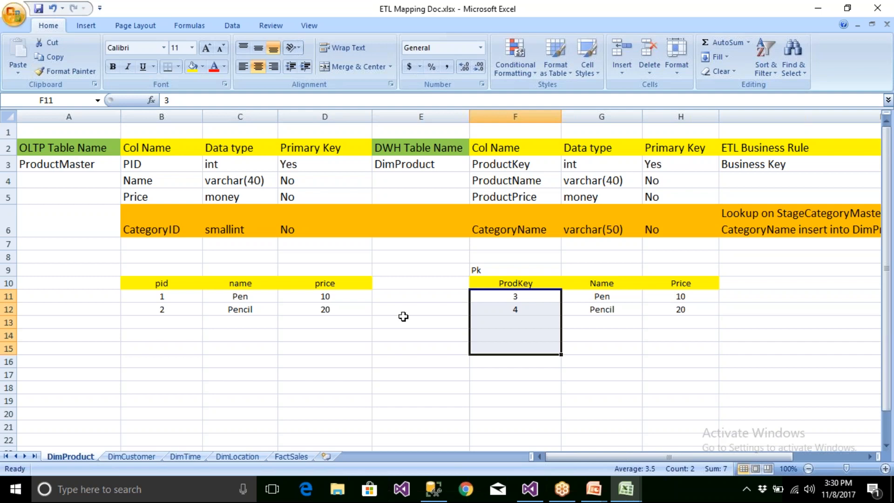
# Add a barCode column in E10:E12 of the source sample table with the values 2324 and 435345.
pyautogui.click(384, 283)
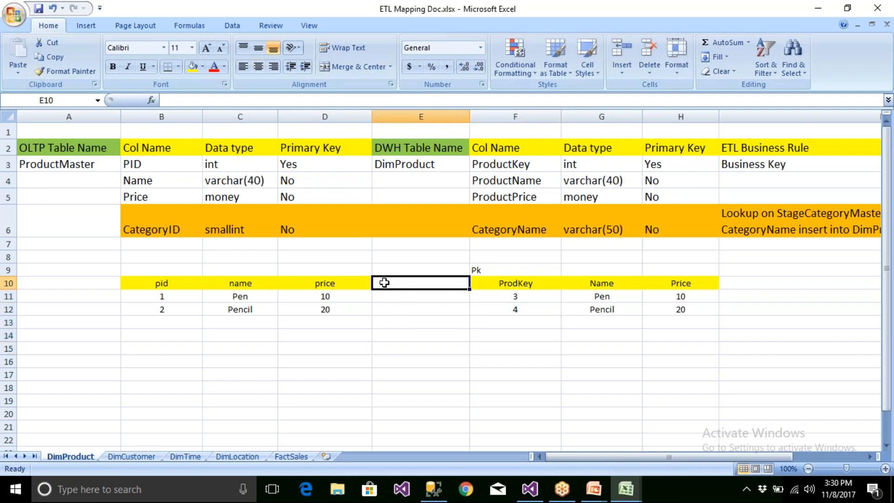
pyautogui.write('barCode')
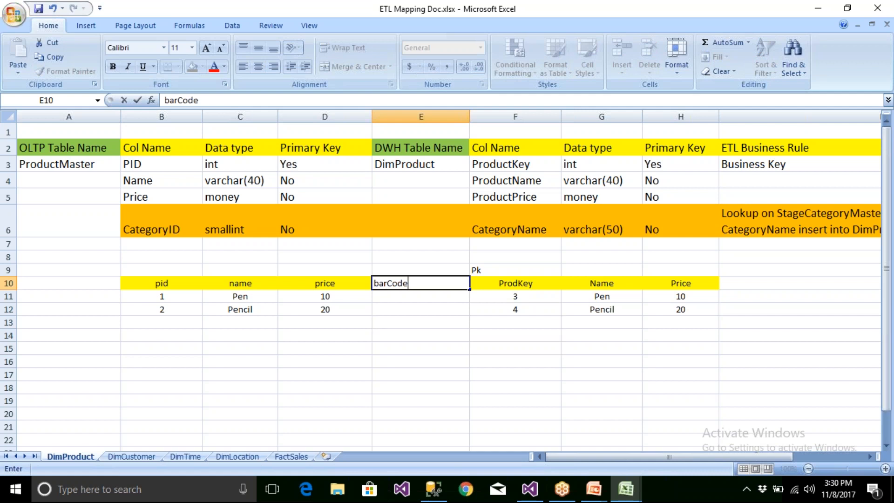
pyautogui.press('Return')
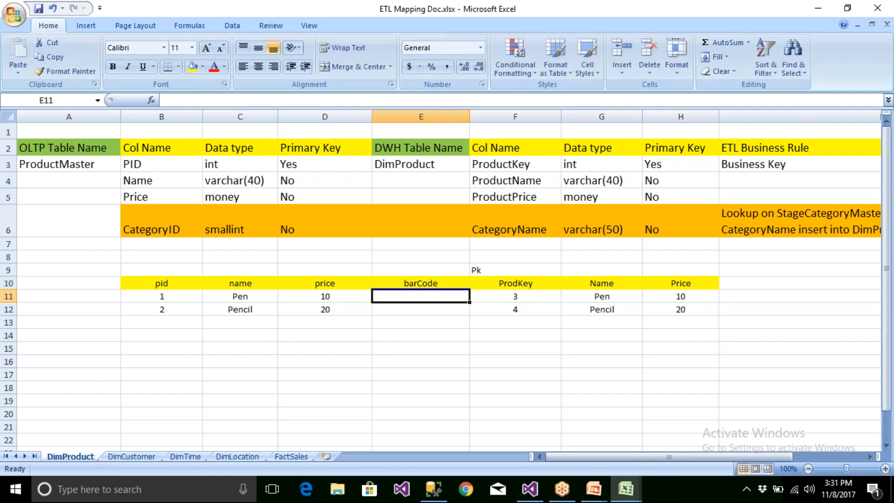
pyautogui.write('2324')
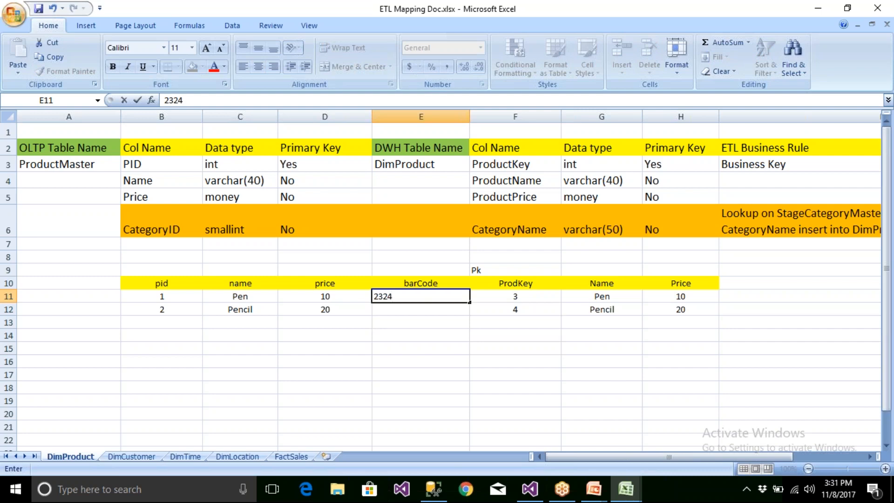
pyautogui.press('Return')
pyautogui.write('435345')
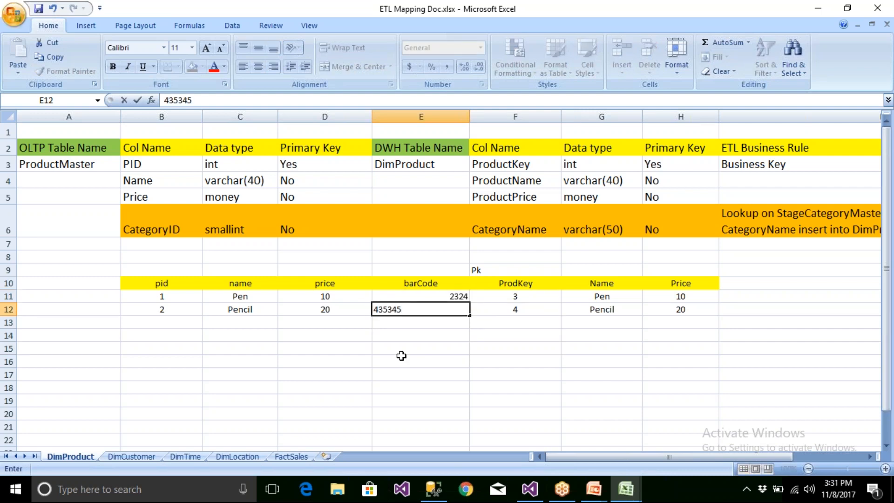
pyautogui.click(401, 358)
# Move the Business Key rule from the ProductKey row to the ProductName row, from I3 to I4.
pyautogui.moveTo(753, 458); pyautogui.dragTo(825, 448)
pyautogui.click(630, 168)
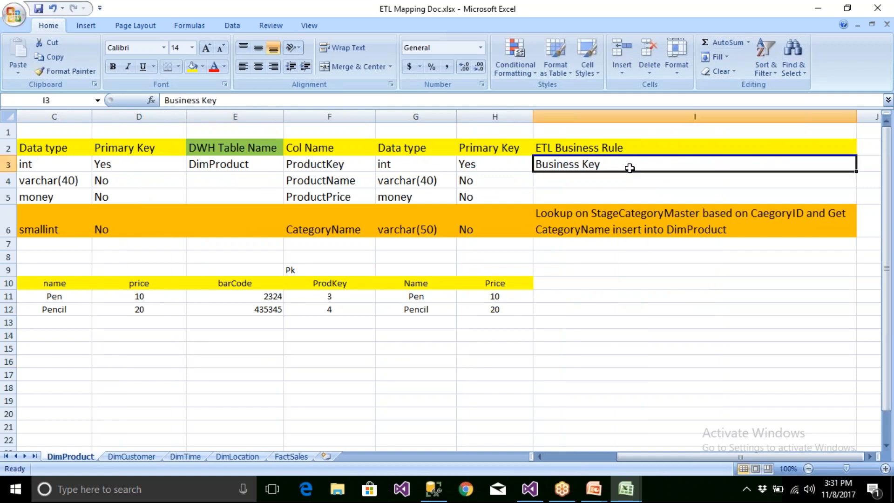
pyautogui.click(498, 162)
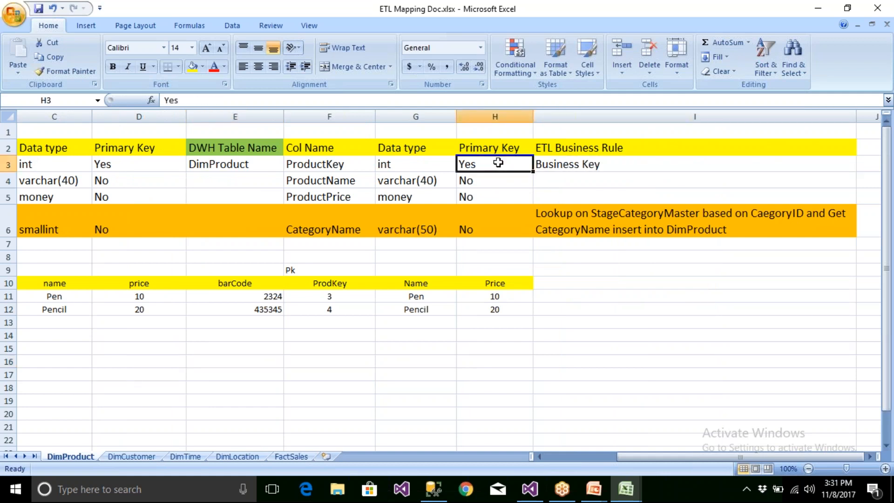
pyautogui.click(557, 166)
pyautogui.hotkey('ctrl', 'c')
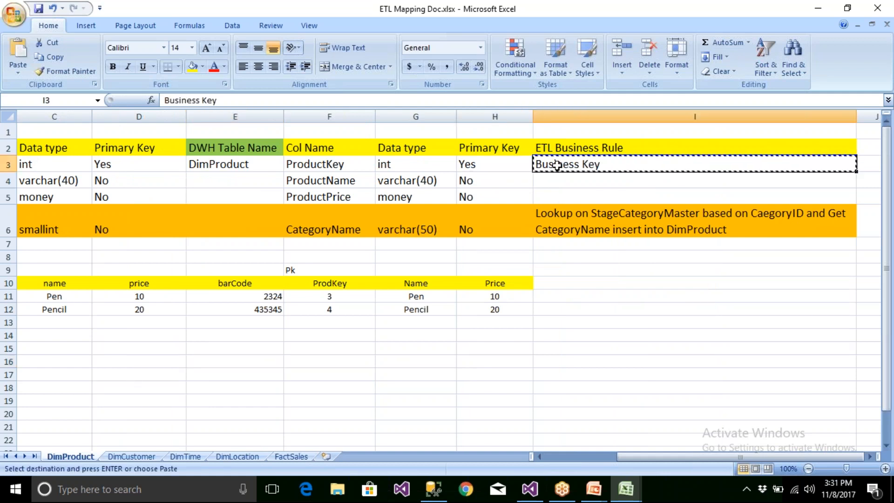
pyautogui.click(559, 181)
pyautogui.hotkey('ctrl', 'v')
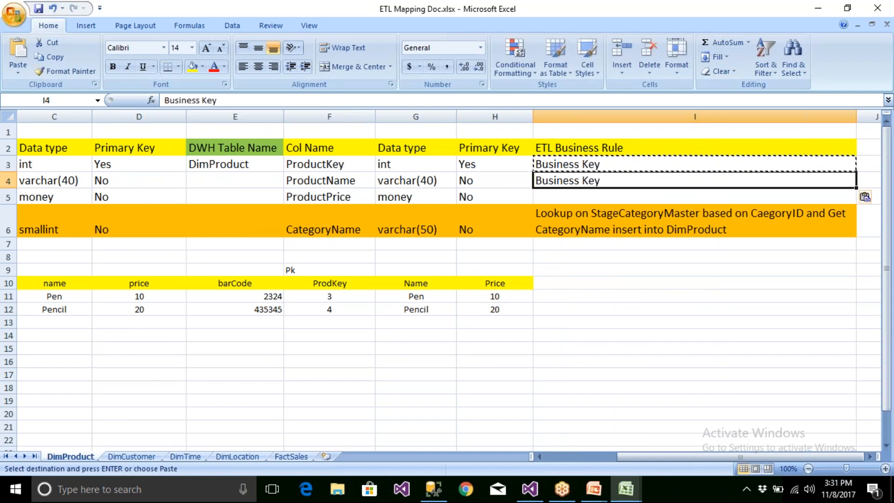
pyautogui.click(600, 283)
pyautogui.click(601, 166)
pyautogui.press('Delete')
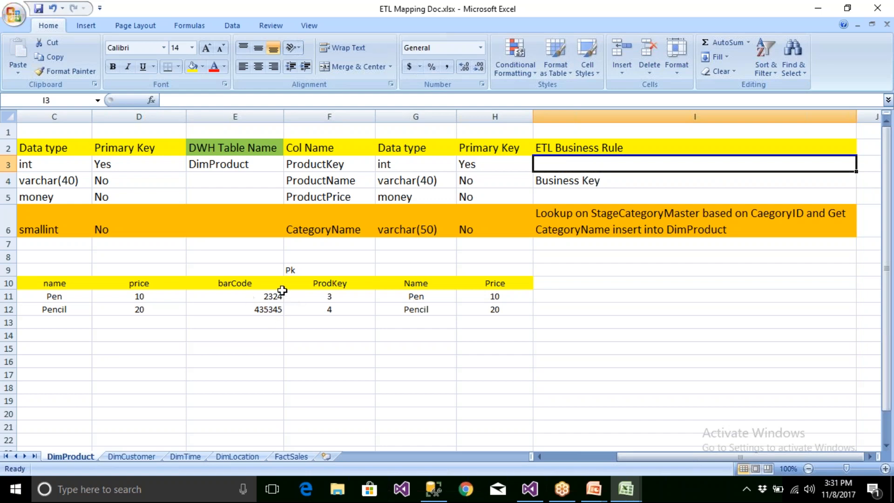
# Copy the barCode column in E10:E12 to I10, beside the Price column of the sample warehouse table.
pyautogui.hscroll(-1, 274, 326)
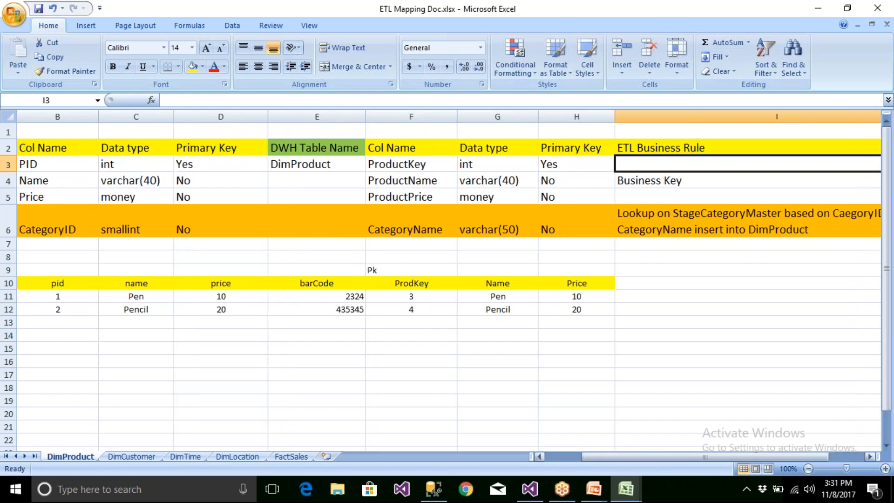
pyautogui.moveTo(391, 283); pyautogui.dragTo(397, 321)
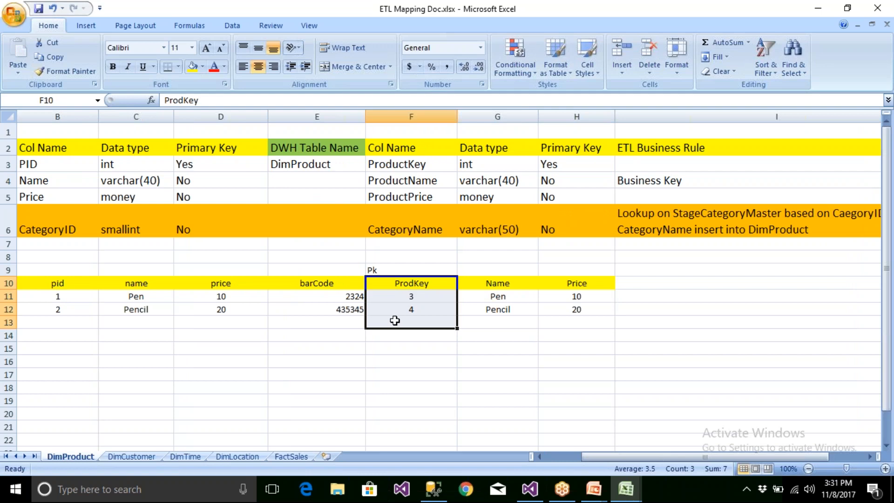
pyautogui.moveTo(328, 288); pyautogui.dragTo(331, 305)
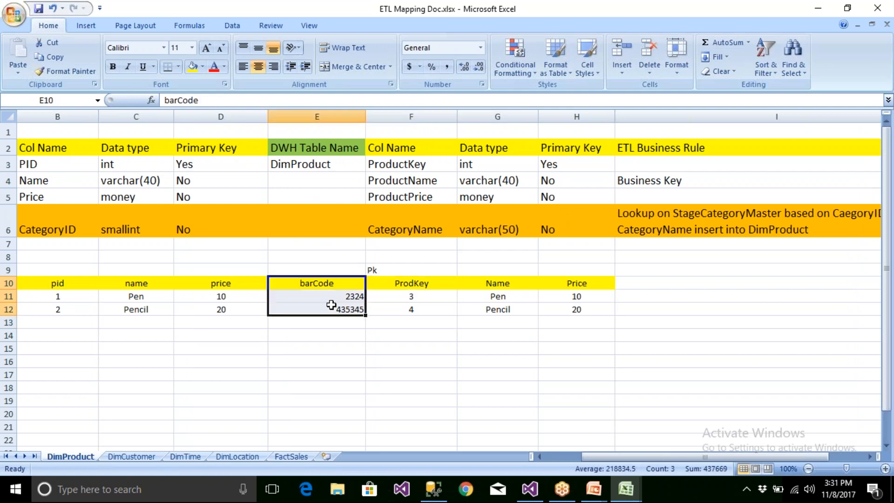
pyautogui.hotkey('ctrl', 'c')
pyautogui.click(681, 283)
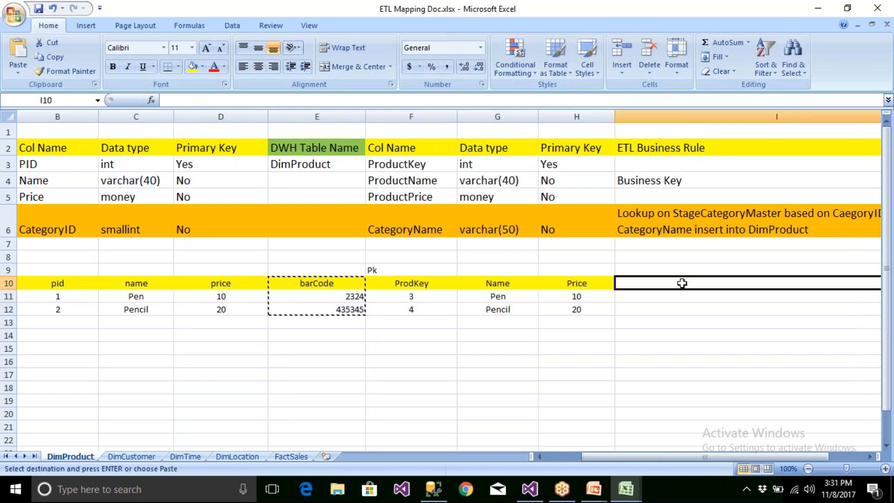
pyautogui.hotkey('ctrl', 'v')
pyautogui.click(573, 376)
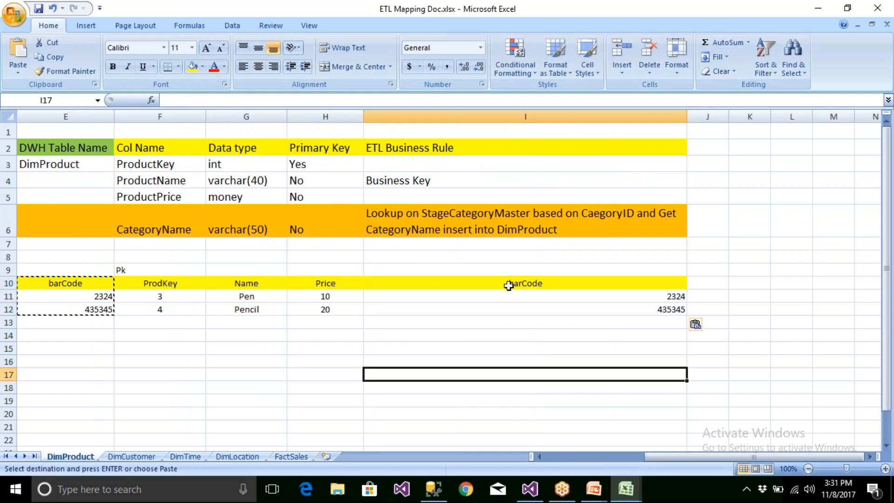
# Compare the source and warehouse barCode values with the sample pid and ProdKey columns.
pyautogui.moveTo(516, 283); pyautogui.dragTo(513, 301)
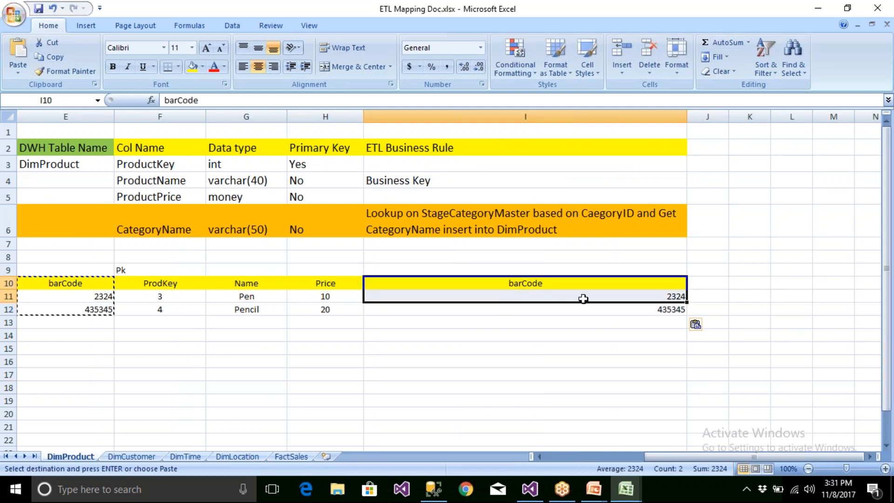
pyautogui.click(617, 294)
pyautogui.click(88, 296)
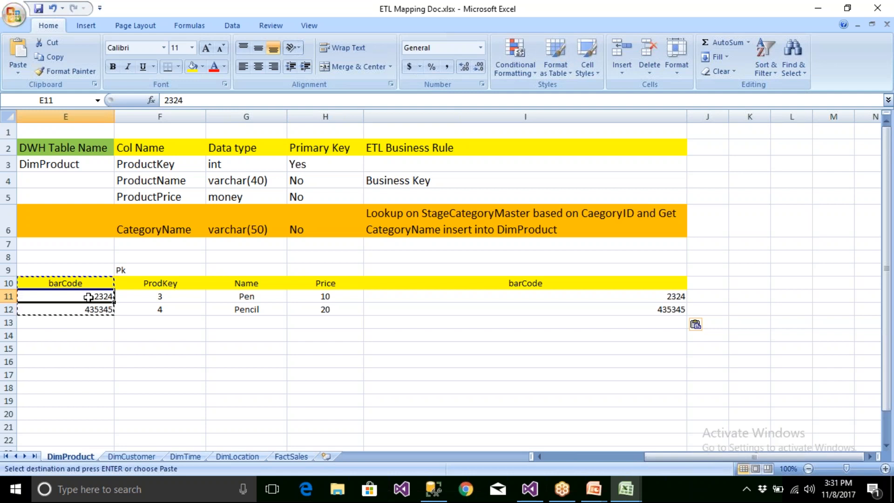
pyautogui.moveTo(170, 302); pyautogui.dragTo(178, 309)
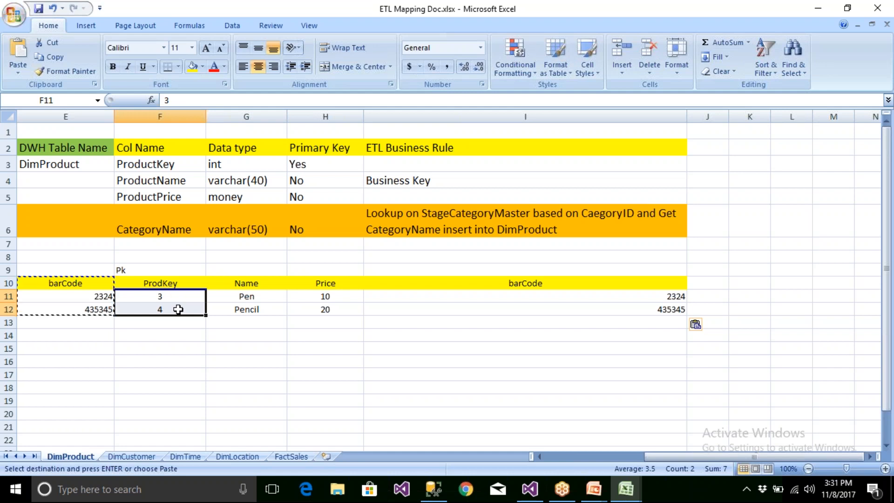
pyautogui.click(551, 457)
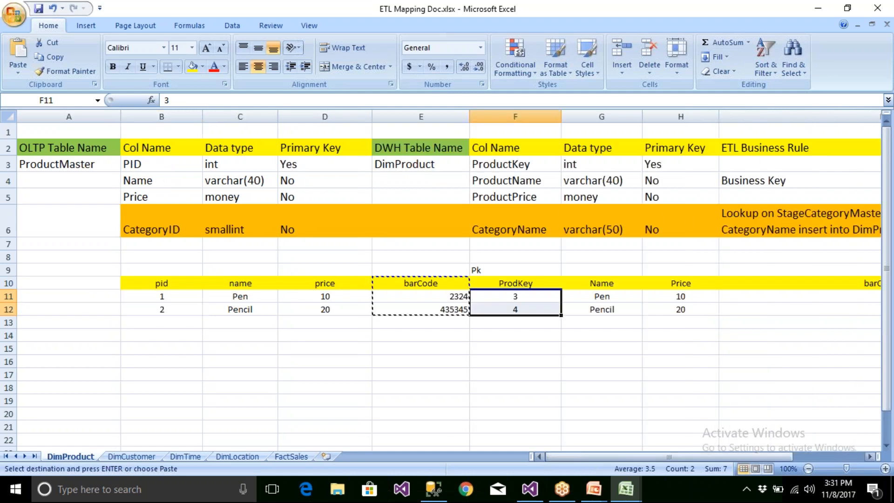
pyautogui.moveTo(171, 302); pyautogui.dragTo(172, 317)
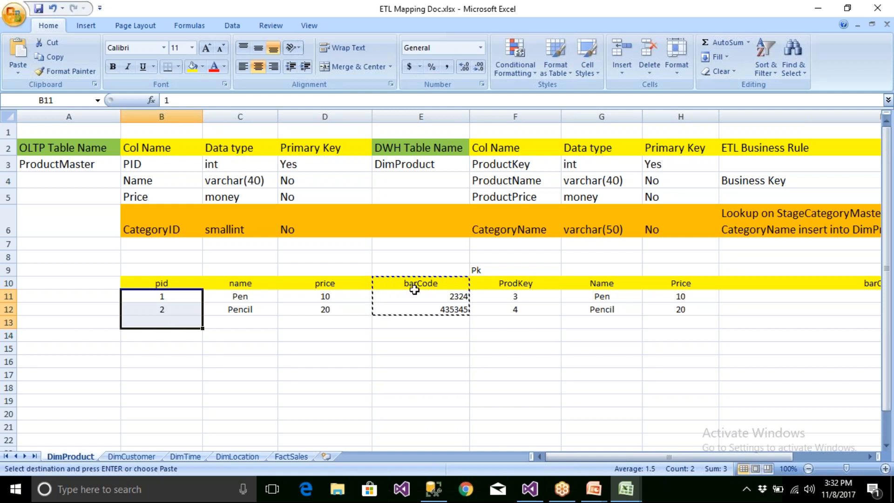
pyautogui.moveTo(535, 285); pyautogui.dragTo(530, 336)
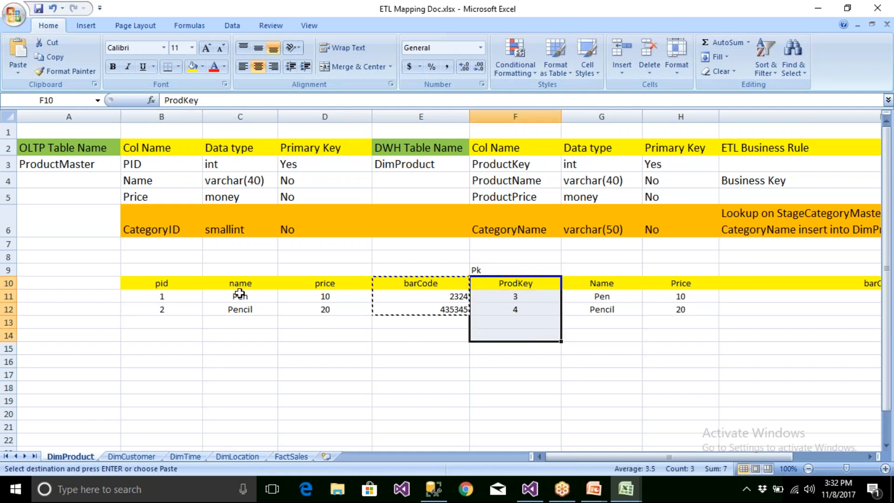
pyautogui.moveTo(9, 283); pyautogui.dragTo(9, 322)
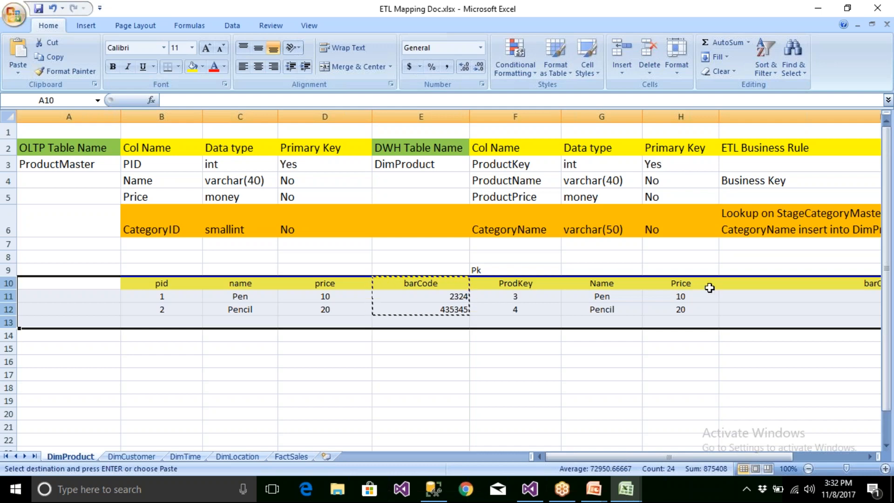
pyautogui.click(844, 287)
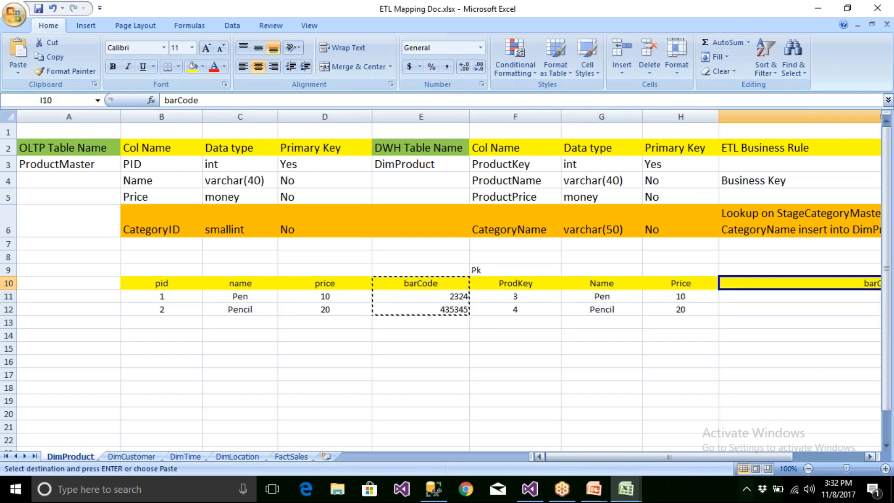
# Delete rows 10 to 13 containing the sample source and warehouse tables.
pyautogui.moveTo(732, 456); pyautogui.dragTo(728, 473)
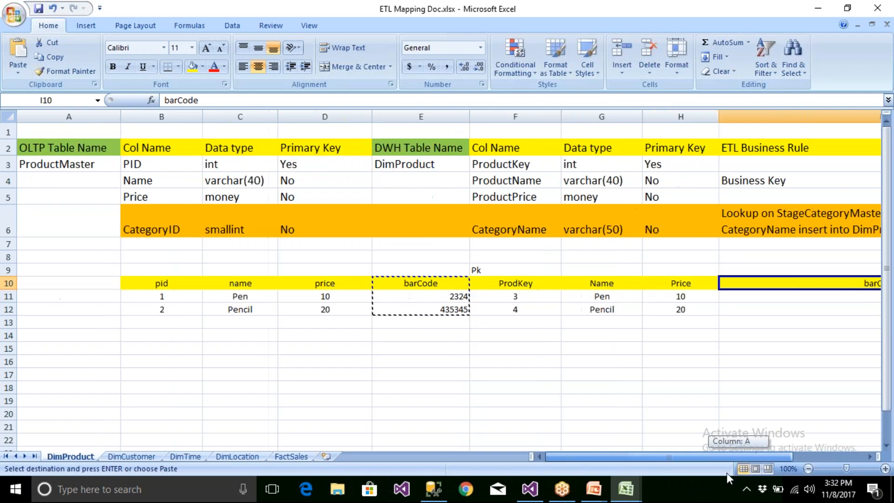
pyautogui.moveTo(8, 283); pyautogui.dragTo(8, 323)
pyautogui.rightClick(10, 330)
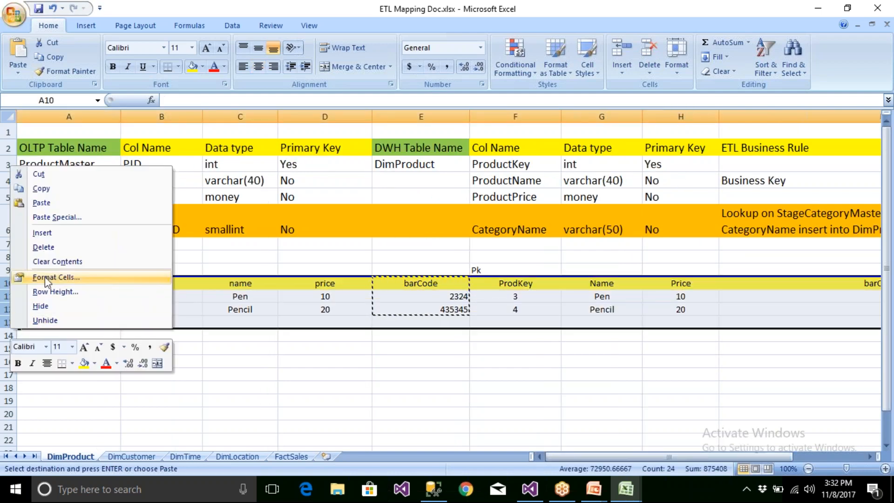
pyautogui.click(47, 256)
pyautogui.click(184, 335)
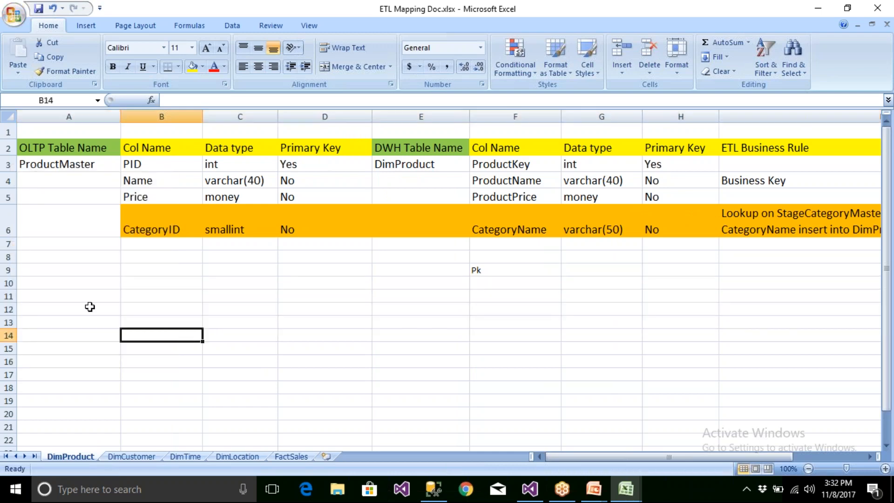
# Delete row 9 containing the leftover Pk note from the DimProduct sheet and save the workbook.
pyautogui.click(8, 270)
pyautogui.rightClick(9, 270)
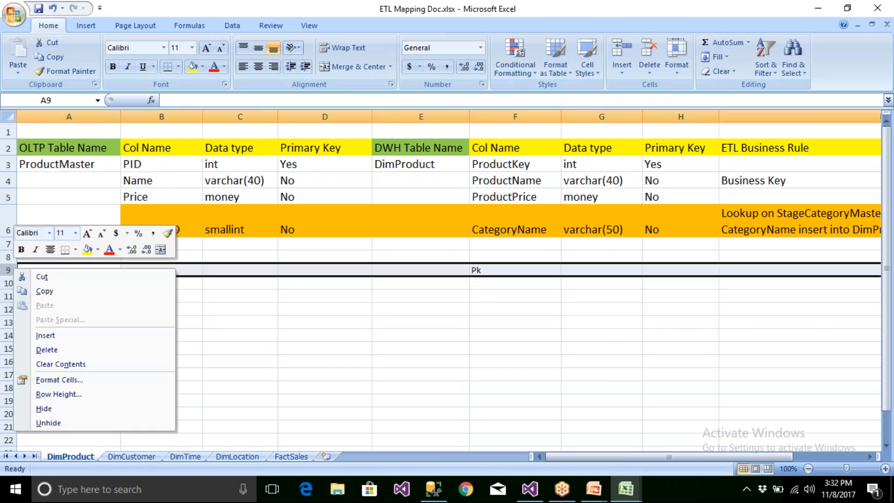
pyautogui.click(42, 349)
pyautogui.click(262, 349)
pyautogui.hotkey('ctrl', 's')
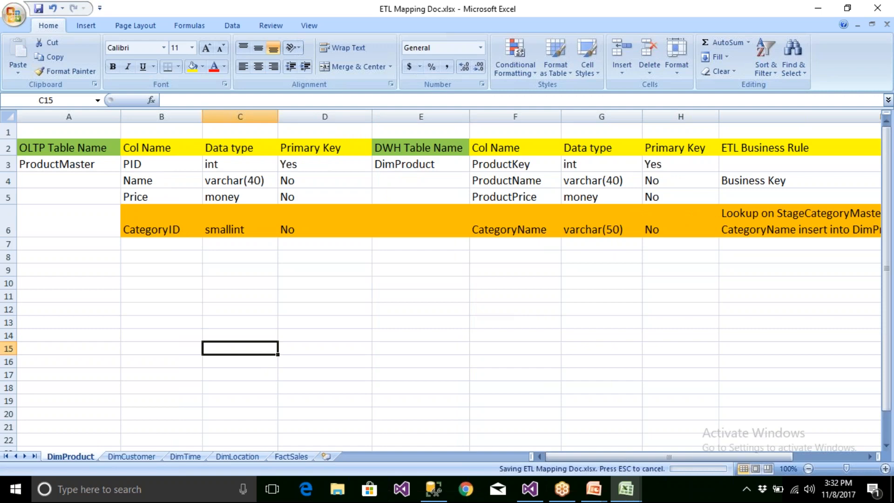
# Look through the DimCustomer, DimTime, DimLocation and FactSales mapping sheets, then return to DimProduct.
pyautogui.click(131, 456)
pyautogui.click(185, 457)
pyautogui.click(236, 457)
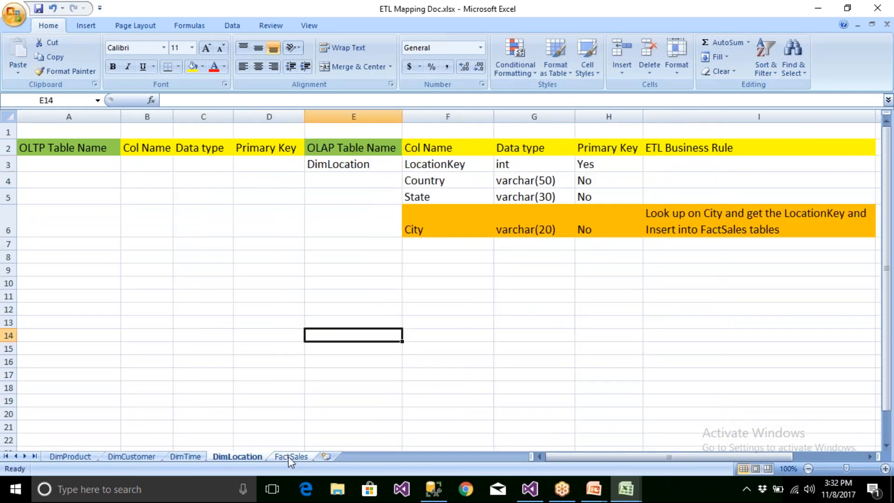
pyautogui.click(289, 456)
pyautogui.click(80, 458)
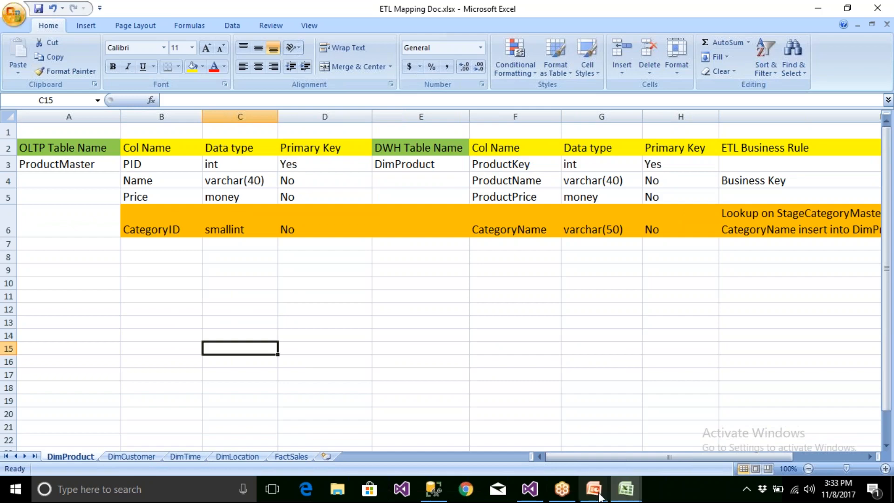
# Switch to the PowerPoint slide show to review the Deliverables from Case Study slide, and return to the mapping workbook.
pyautogui.moveTo(593, 489)
pyautogui.click(619, 450)
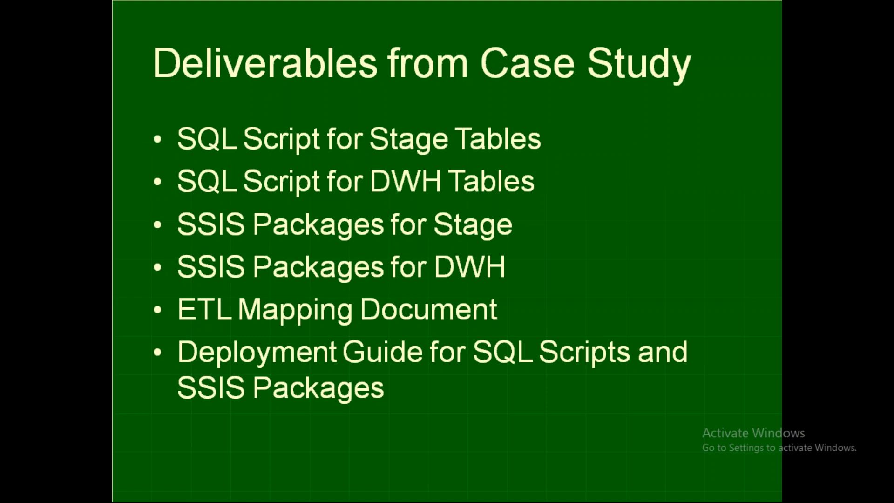
pyautogui.hotkey('alt', 'Tab')
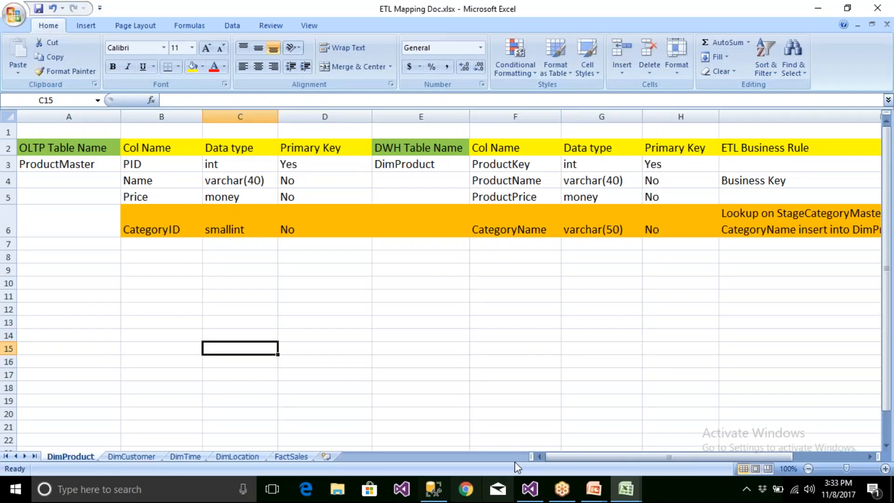
# Switch to Visual Studio and add a new SSIS package to the Amazon_SSIS project.
pyautogui.click(530, 489)
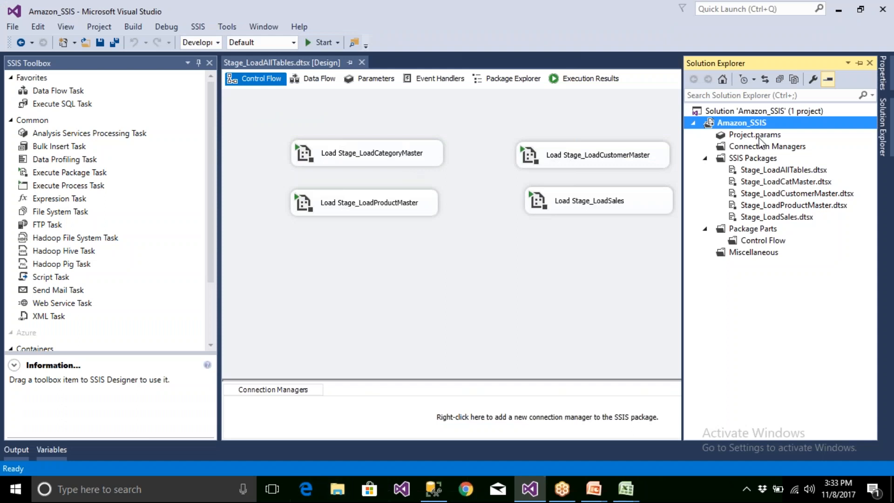
pyautogui.click(755, 159)
pyautogui.rightClick(730, 163)
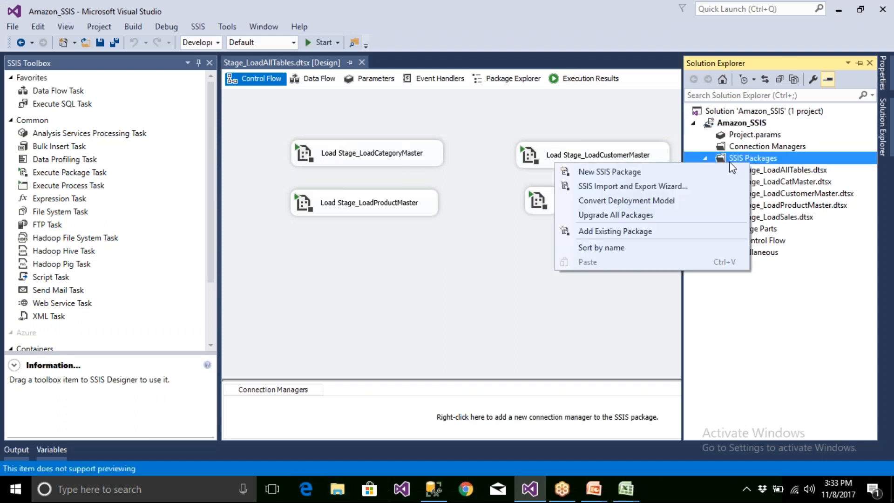
pyautogui.click(626, 170)
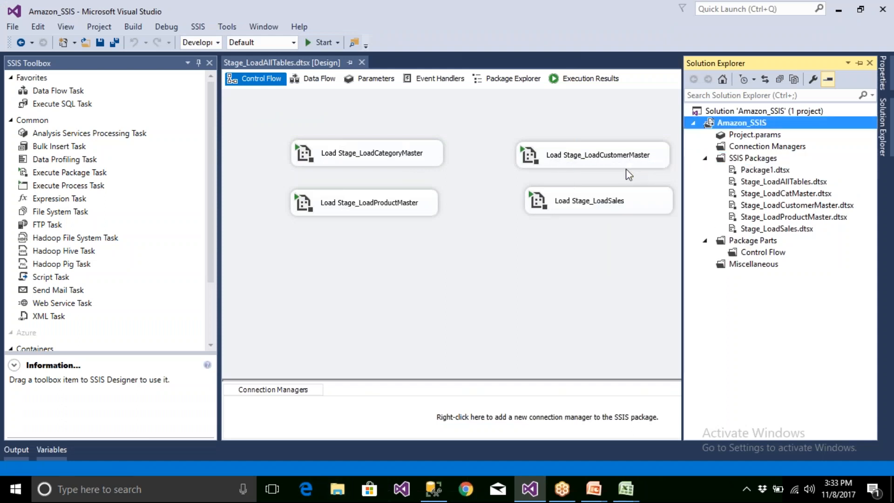
# Rename the new package Package1.dtsx as DWH_LoadDimProduct.dtsx.
pyautogui.click(777, 171)
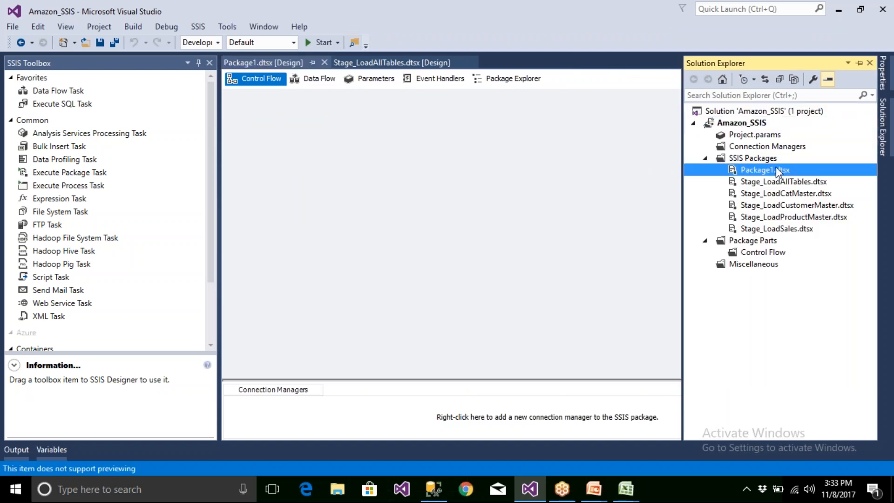
pyautogui.click(776, 168)
pyautogui.write('DWH')
pyautogui.write('_')
pyautogui.write('LoadDim')
pyautogui.write('Pr')
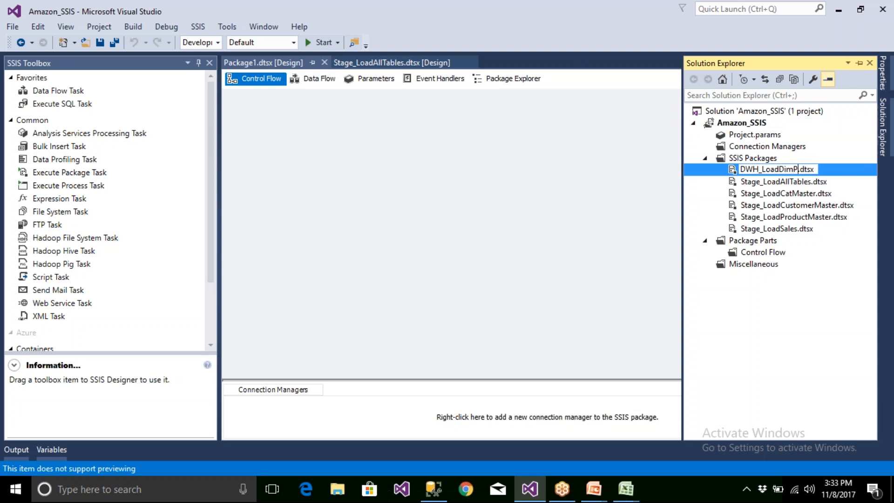
pyautogui.write('oduct')
pyautogui.press('Return')
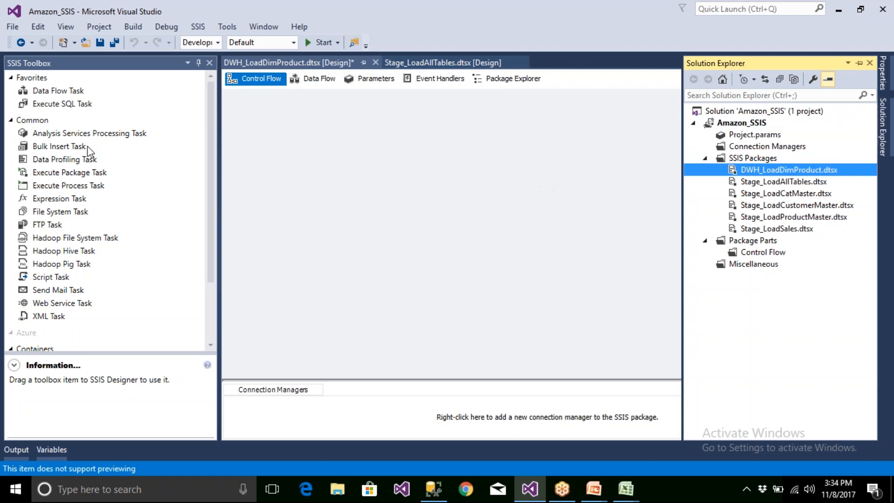
# Add a Data Flow Task to the control flow of DWH_LoadDimProduct and open its data flow.
pyautogui.moveTo(51, 91); pyautogui.dragTo(287, 160)
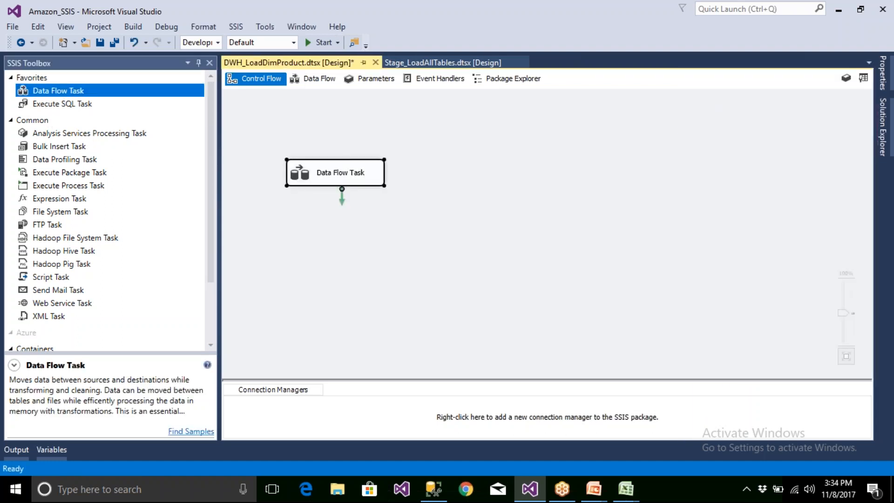
pyautogui.click(334, 272)
pyautogui.moveTo(344, 181); pyautogui.dragTo(424, 180)
pyautogui.doubleClick(372, 180)
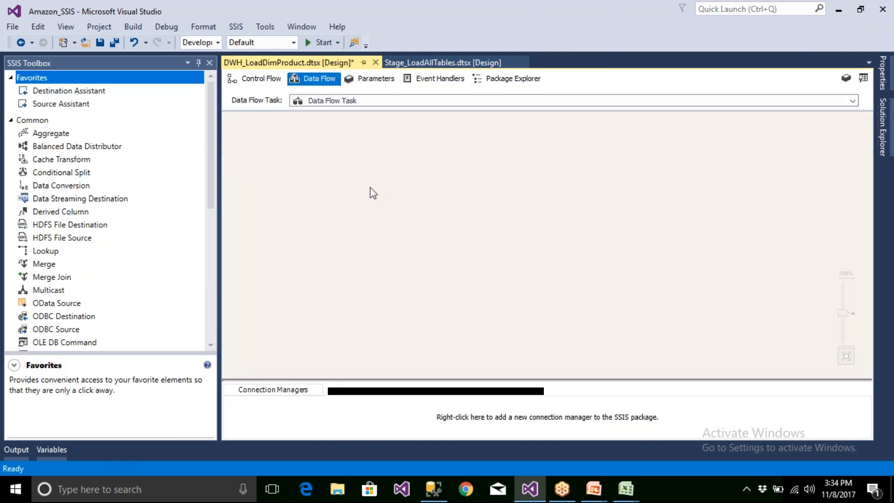
# Add an OLE DB Source to the empty data flow.
pyautogui.click(11, 120)
pyautogui.click(11, 186)
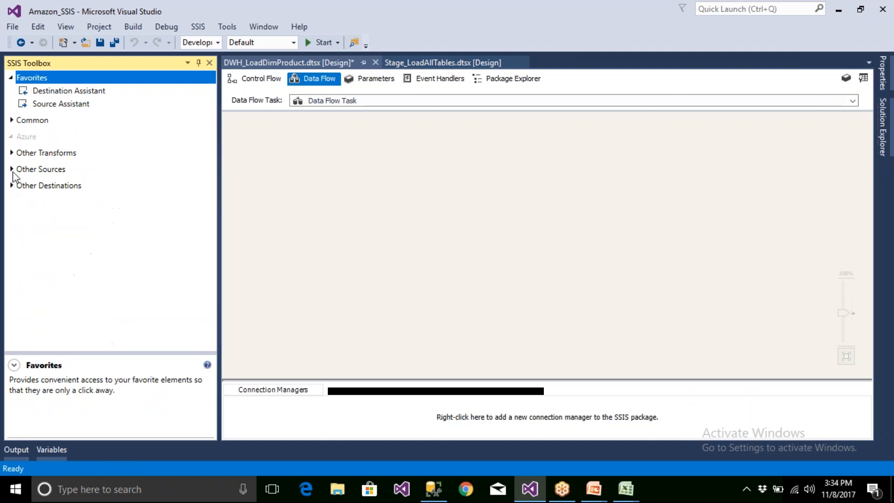
pyautogui.click(12, 169)
pyautogui.moveTo(65, 234); pyautogui.dragTo(332, 186)
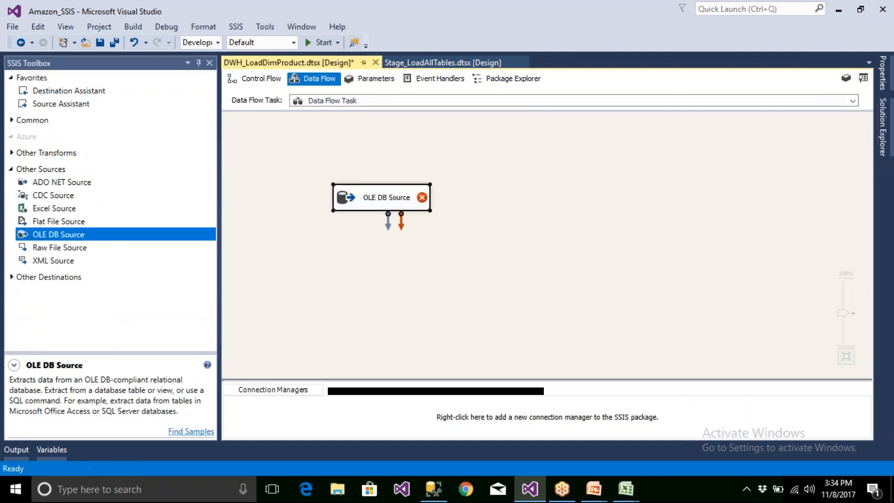
# Configure the OLE DB Source to read [dbo].[StageProductMaster] through the LocalHost.AmazonStage connection, and preview its rows.
pyautogui.doubleClick(373, 201)
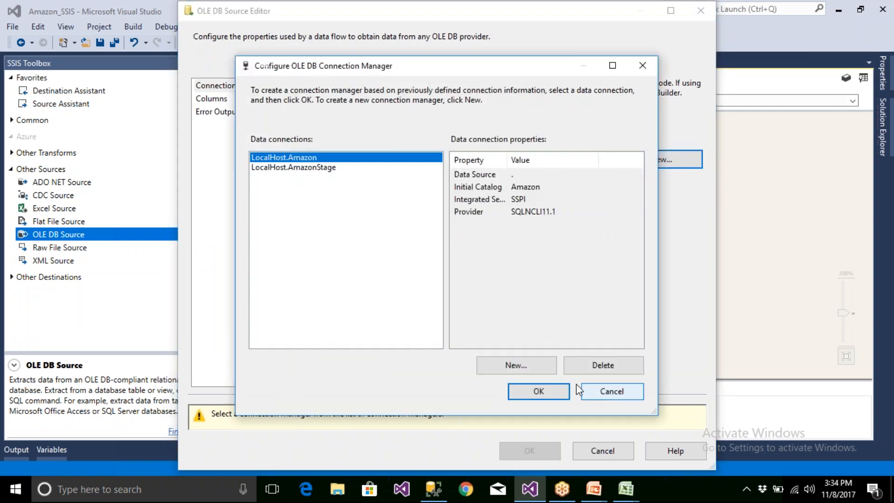
pyautogui.click(301, 168)
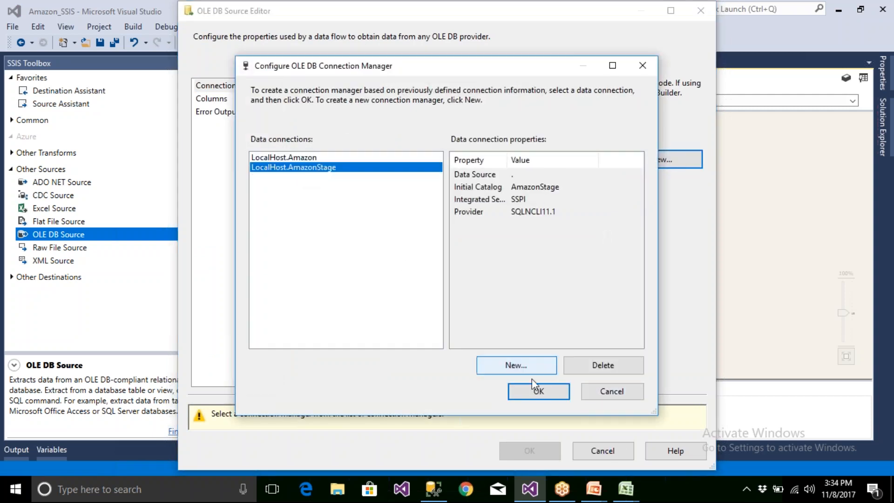
pyautogui.click(536, 390)
pyautogui.click(604, 240)
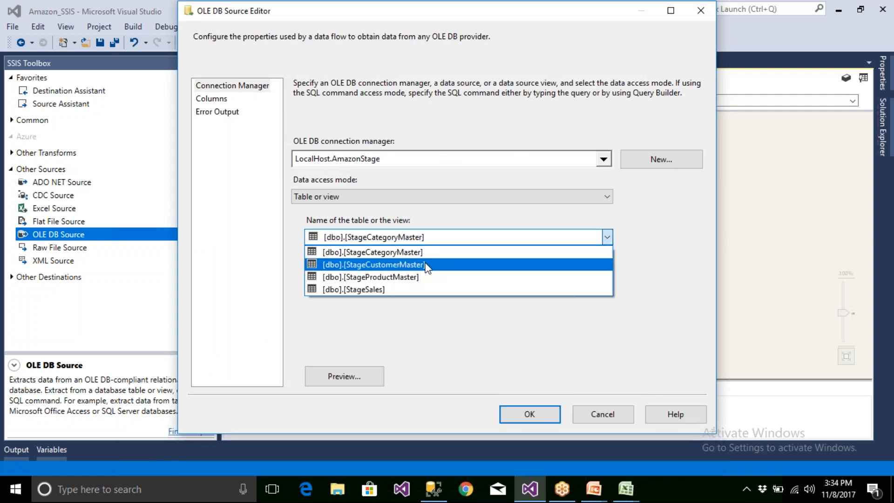
pyautogui.click(427, 277)
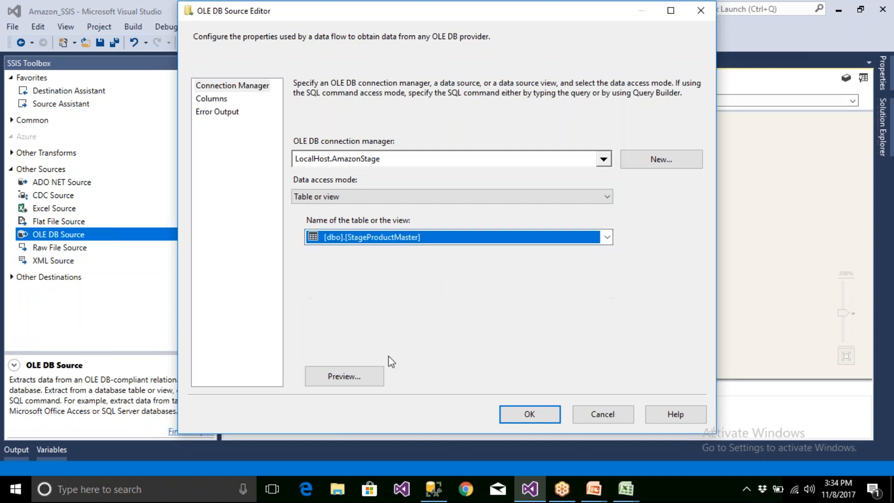
pyautogui.click(380, 377)
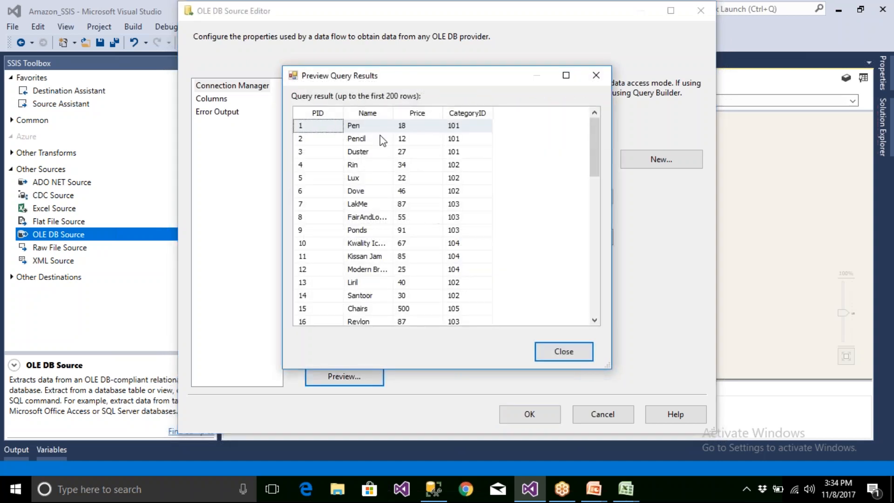
pyautogui.click(549, 356)
pyautogui.click(530, 414)
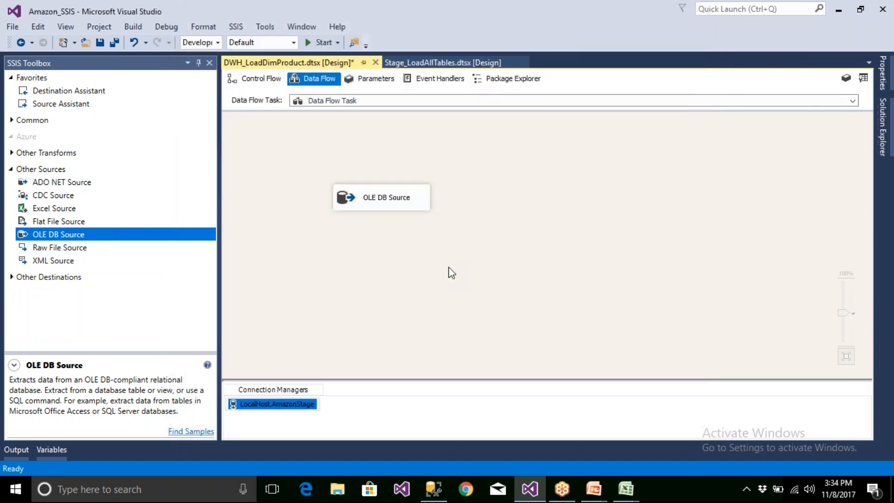
# Add an OLE DB Destination below the OLE DB Source and connect the source's data output to it.
pyautogui.click(12, 169)
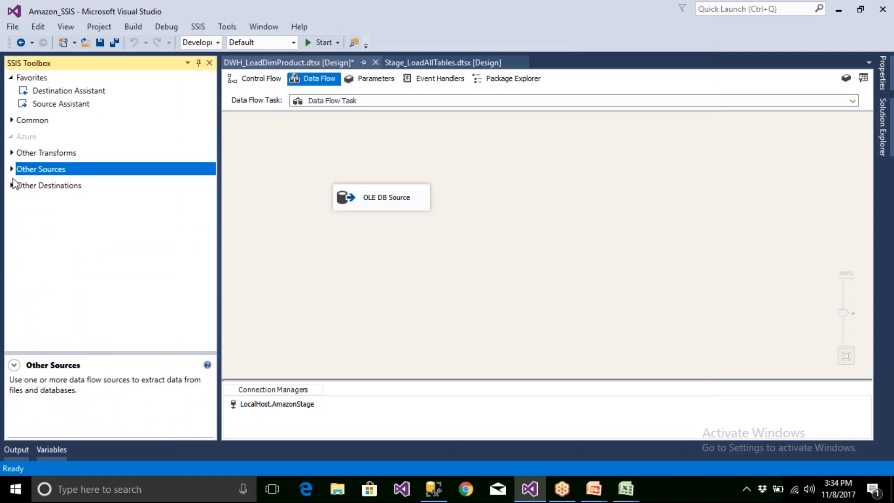
pyautogui.click(12, 186)
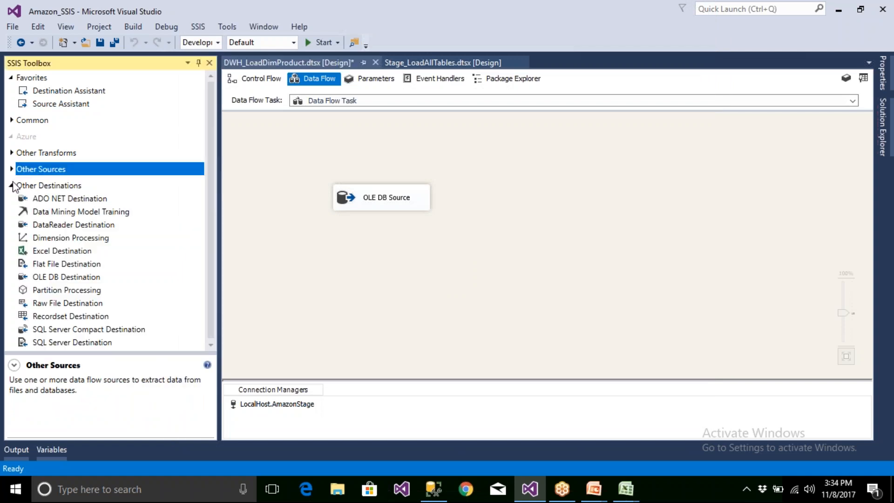
pyautogui.click(69, 303)
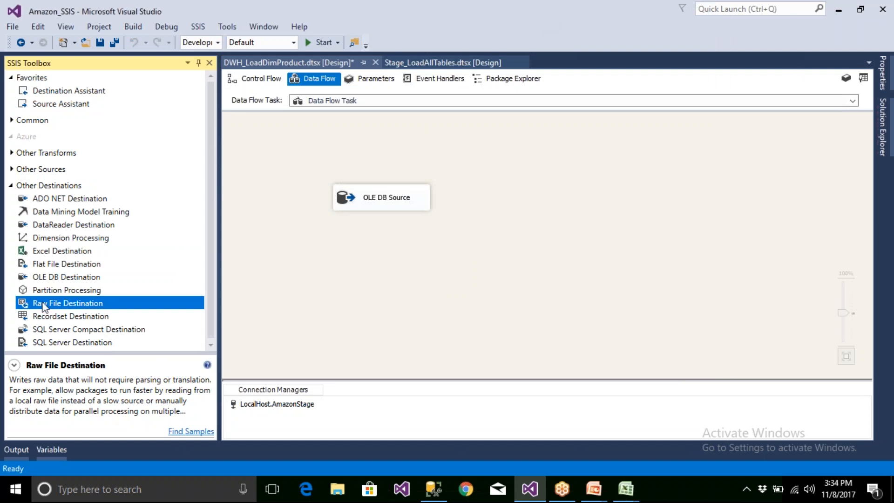
pyautogui.moveTo(52, 277); pyautogui.dragTo(443, 290)
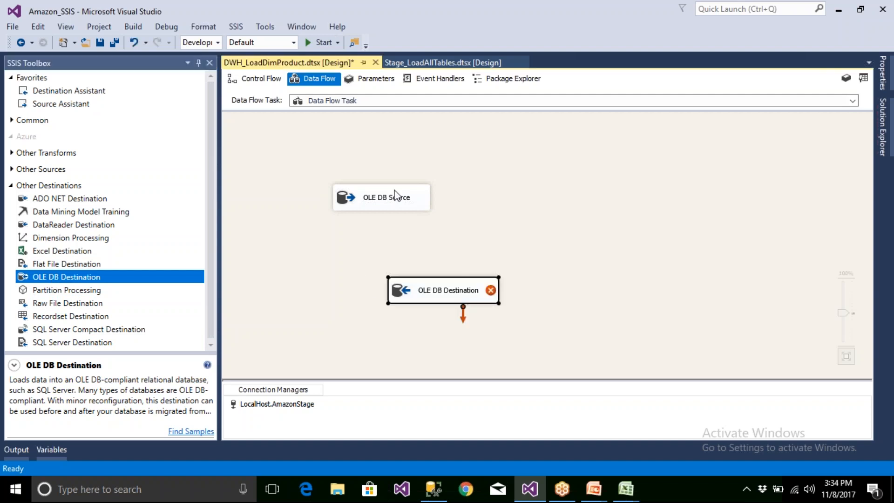
pyautogui.click(387, 199)
pyautogui.moveTo(388, 222); pyautogui.dragTo(448, 304)
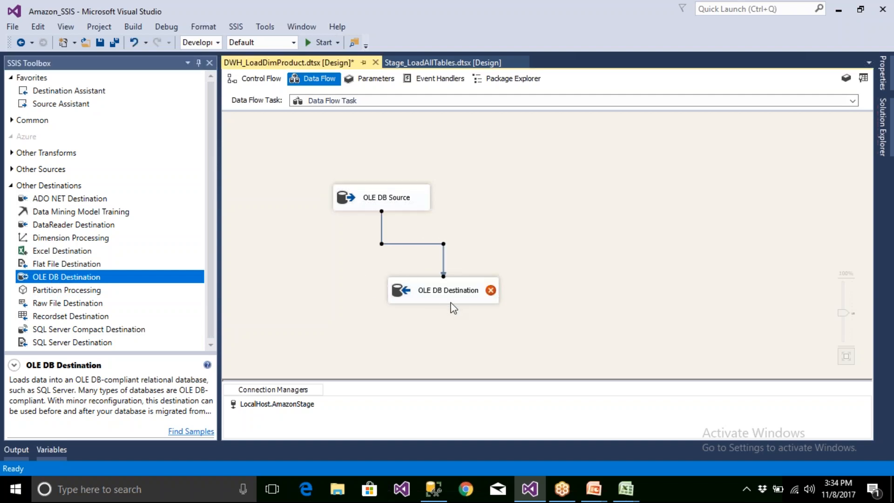
# Create a connection to the AmazonDW database on server "." for the OLE DB Destination and target its [dbo].[DimProduct] table.
pyautogui.doubleClick(448, 304)
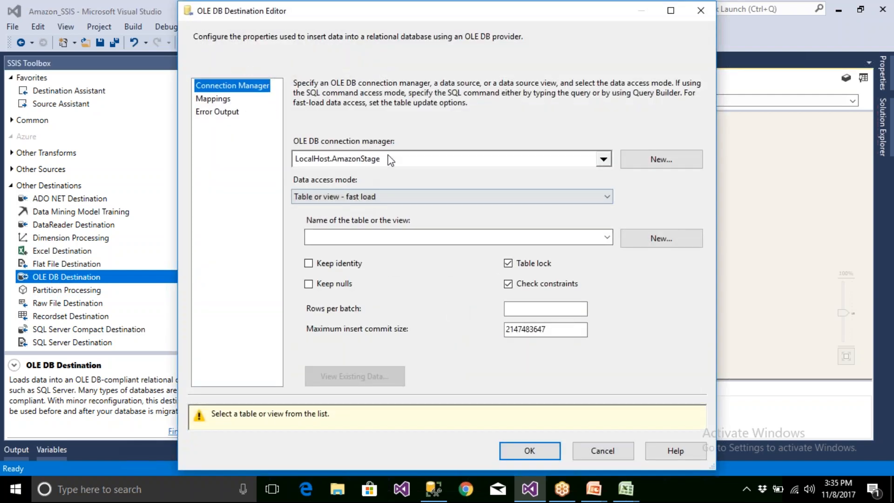
pyautogui.click(642, 161)
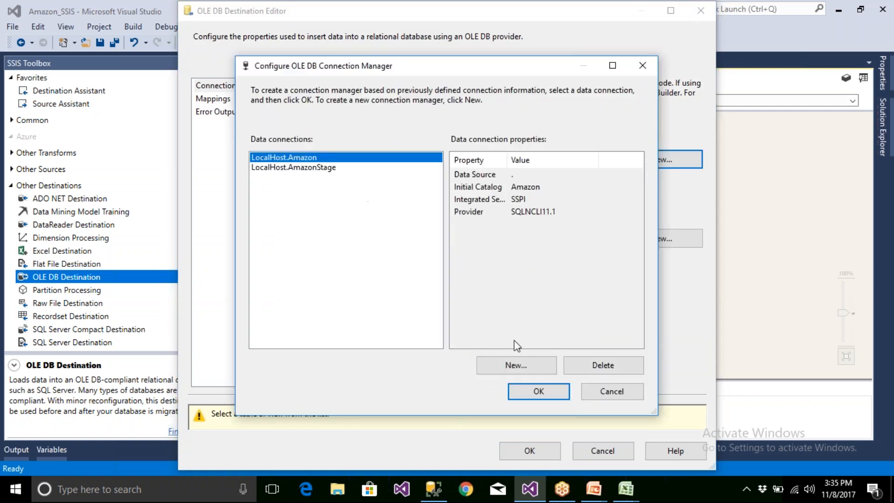
pyautogui.click(536, 371)
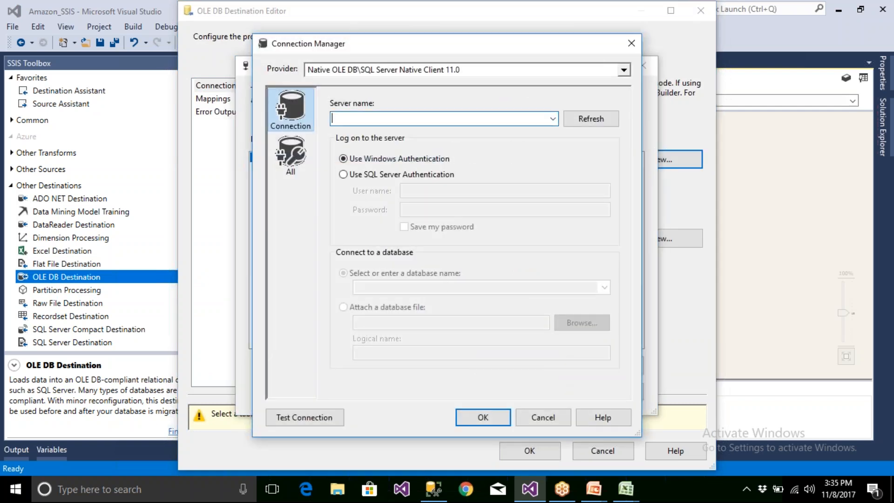
pyautogui.click(605, 287)
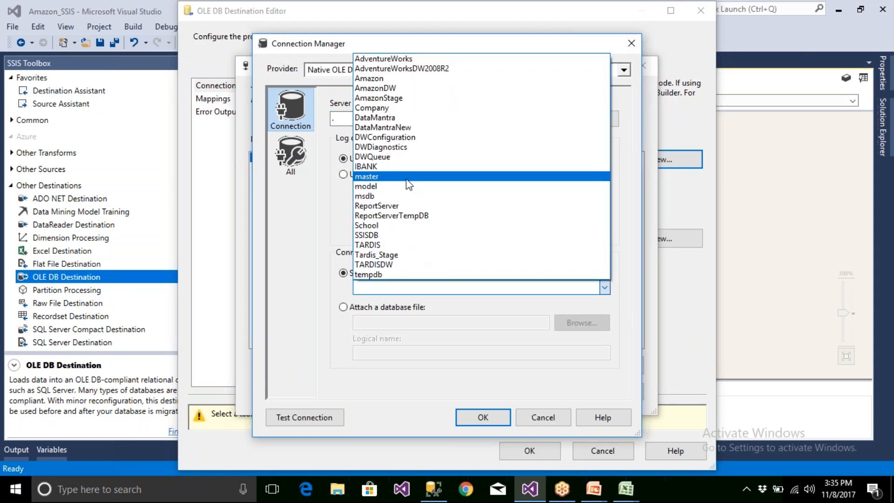
pyautogui.click(393, 88)
pyautogui.click(415, 292)
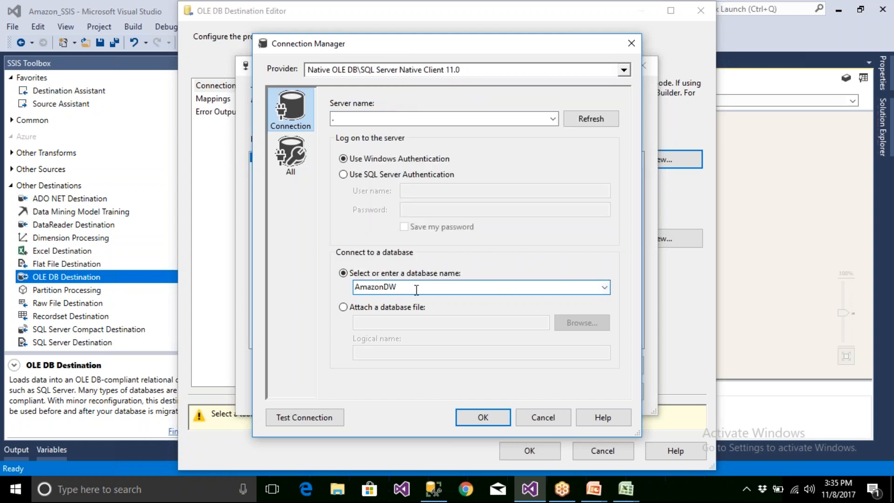
pyautogui.click(483, 417)
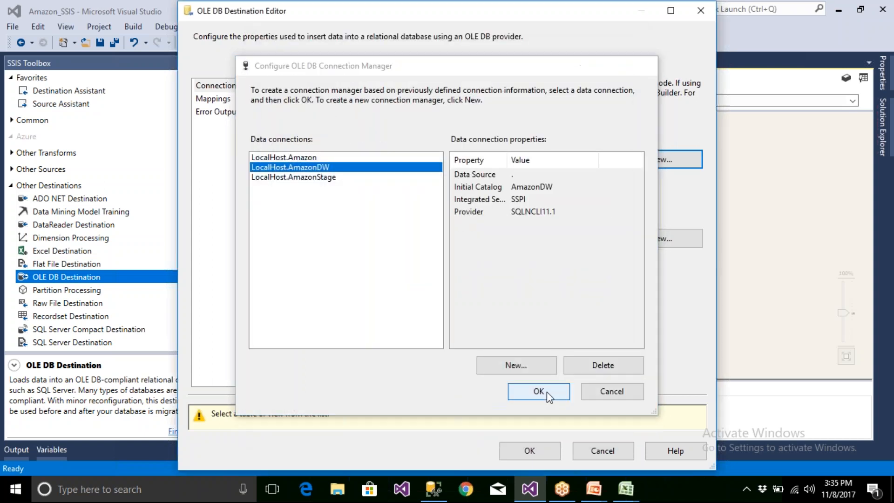
pyautogui.click(542, 448)
pyautogui.click(606, 238)
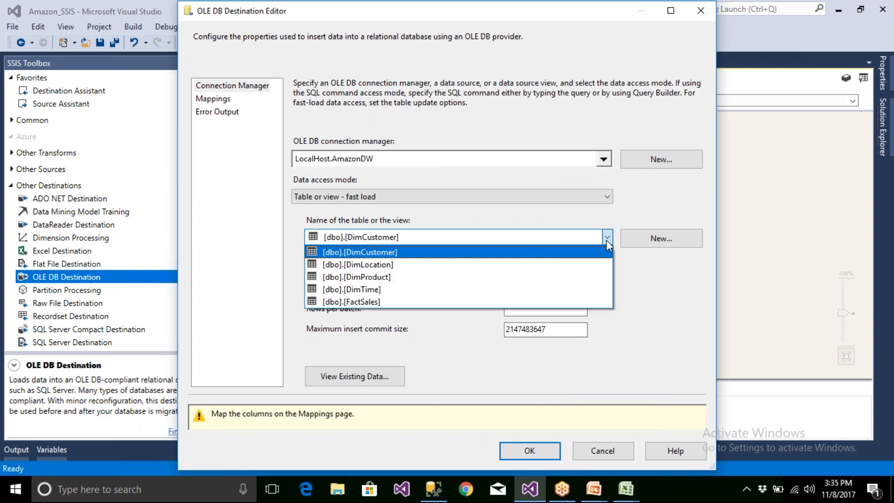
pyautogui.click(412, 273)
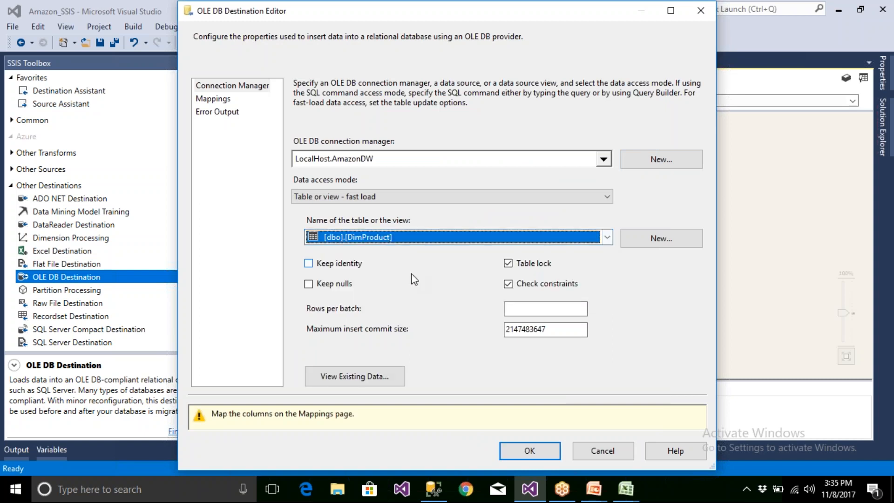
# Try mapping PID to ProductKey, Name to ProductName, and Price to ProductPrice in the OLE DB Destination.
pyautogui.click(226, 100)
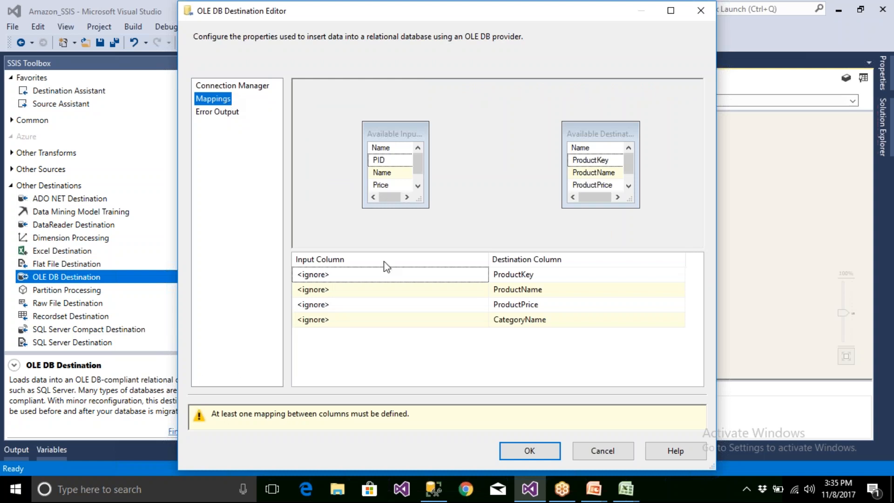
pyautogui.moveTo(423, 200); pyautogui.dragTo(452, 218)
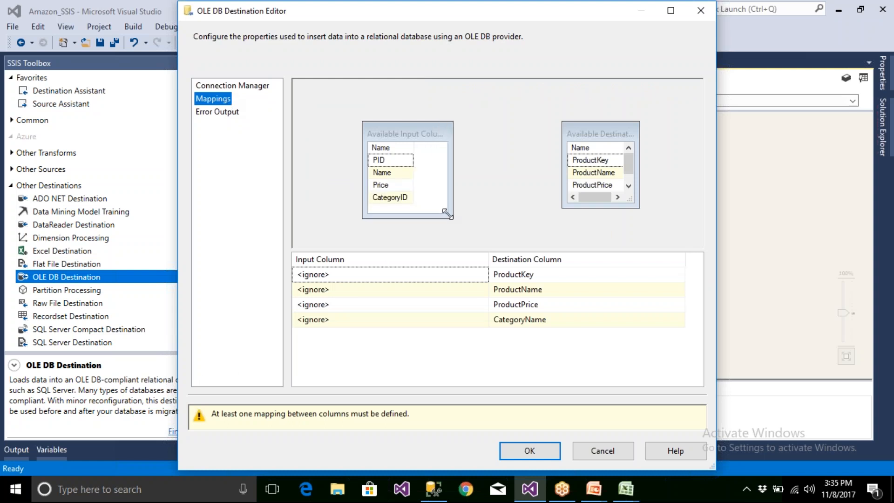
pyautogui.click(340, 274)
pyautogui.click(335, 300)
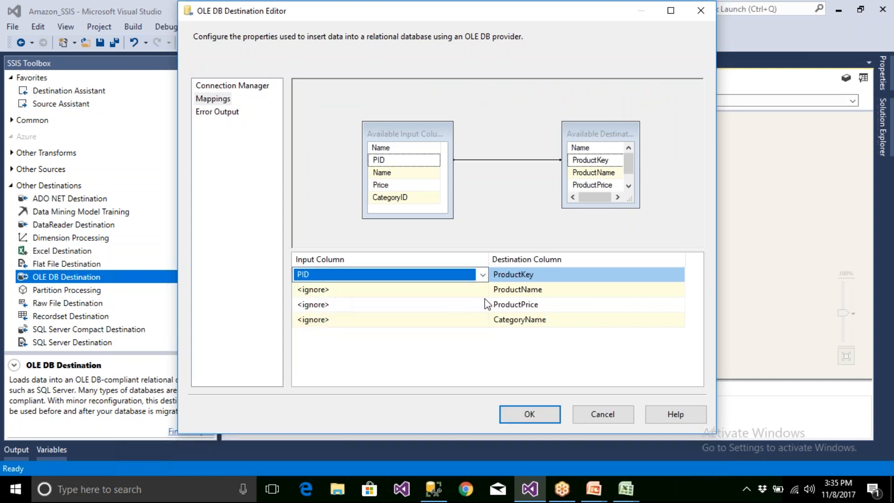
pyautogui.click(455, 291)
pyautogui.click(465, 290)
pyautogui.click(375, 319)
pyautogui.click(399, 305)
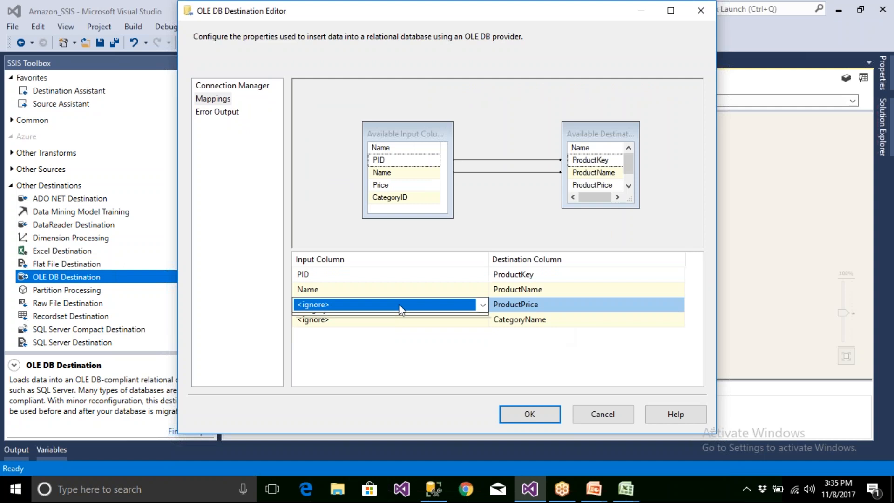
pyautogui.click(399, 305)
pyautogui.click(391, 330)
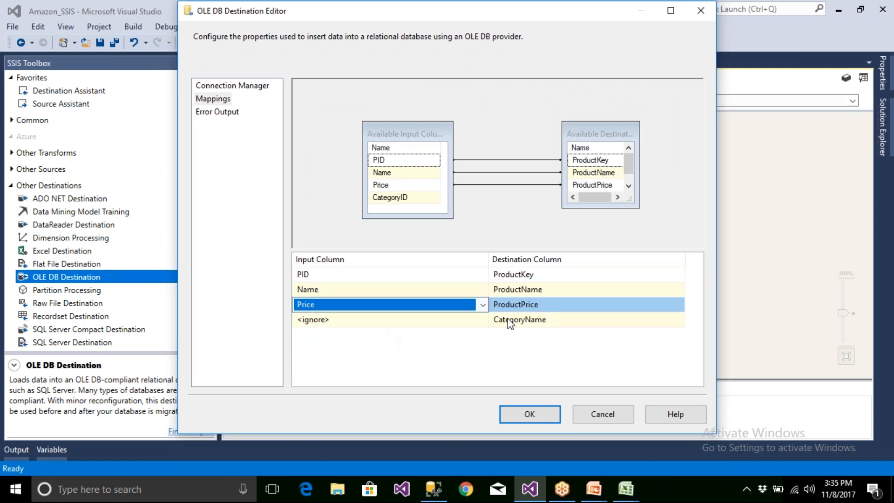
# Try mapping CategoryID to CategoryName, and discard the OLE DB Destination's column mapping changes.
pyautogui.click(470, 321)
pyautogui.click(471, 322)
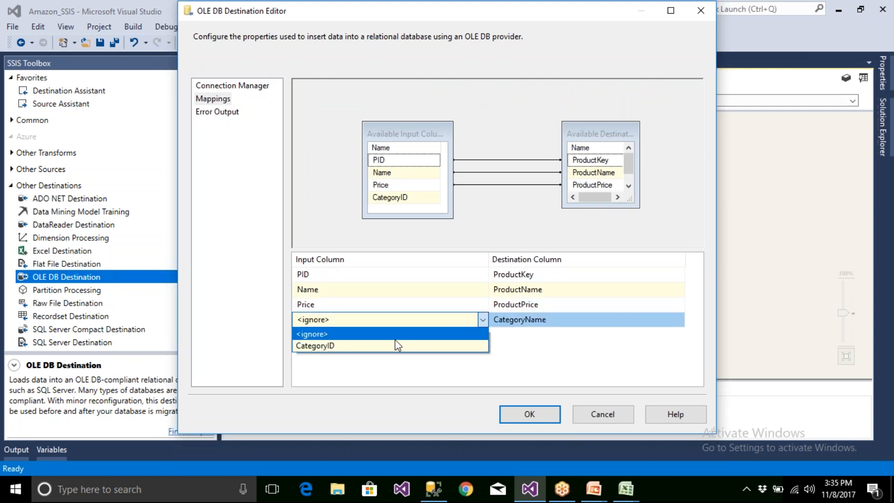
pyautogui.click(382, 345)
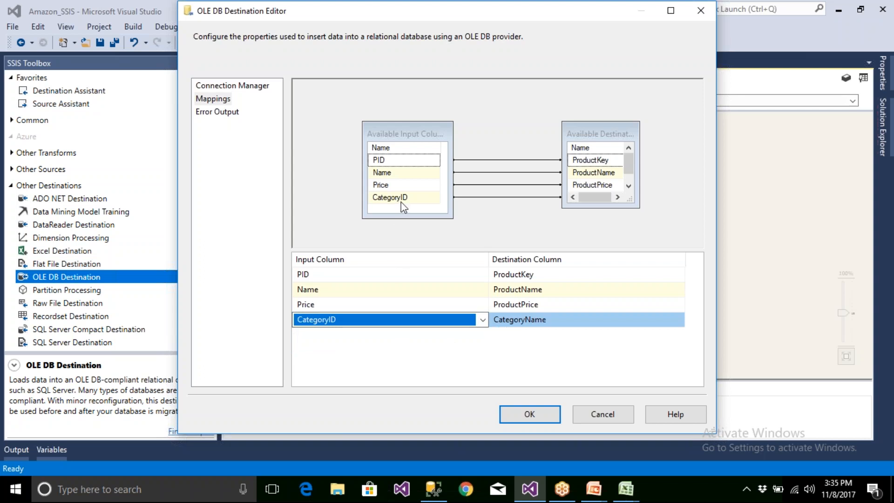
pyautogui.moveTo(403, 207)
pyautogui.moveTo(630, 199); pyautogui.dragTo(665, 232)
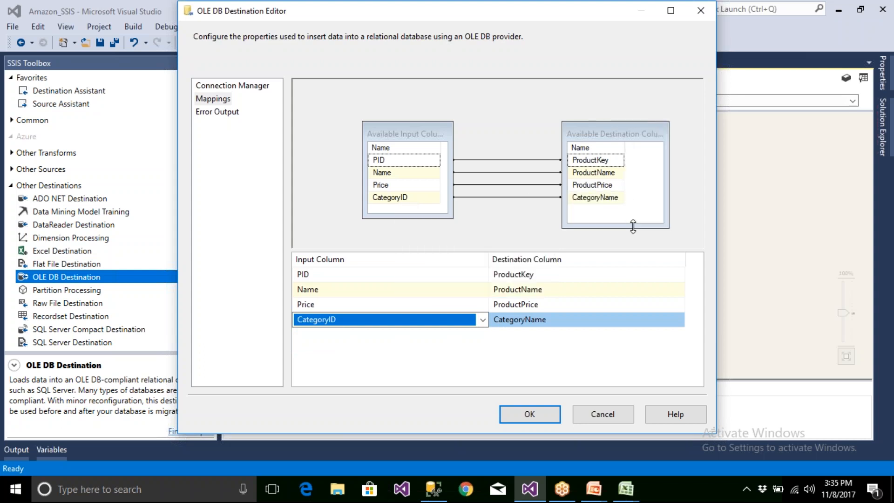
pyautogui.click(648, 148)
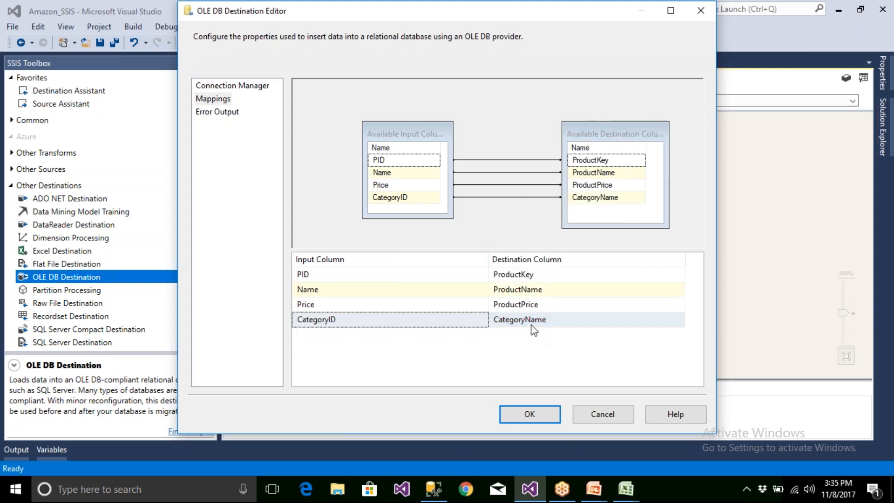
pyautogui.click(381, 327)
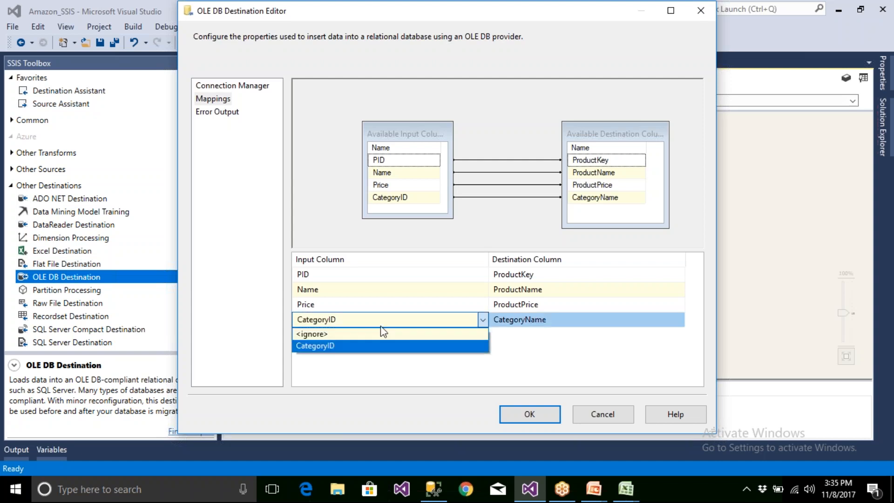
pyautogui.click(369, 334)
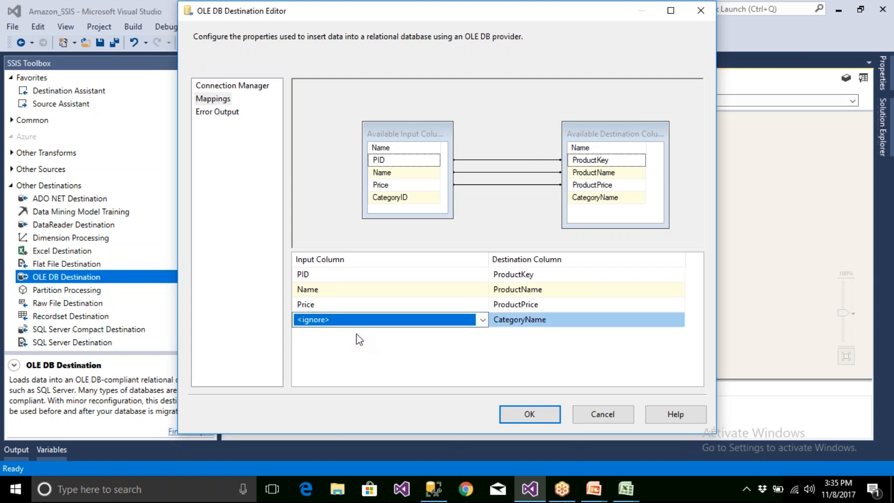
pyautogui.click(604, 415)
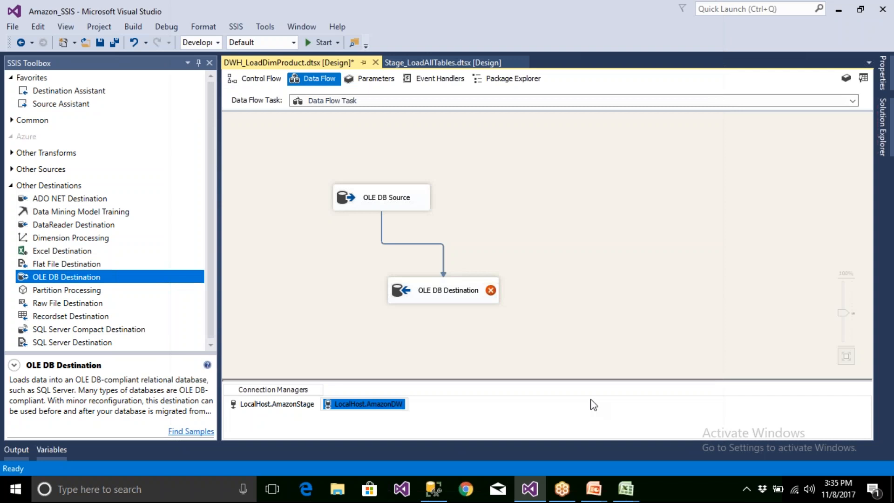
# Delete the data path between the OLE DB Source and the OLE DB Destination.
pyautogui.click(443, 259)
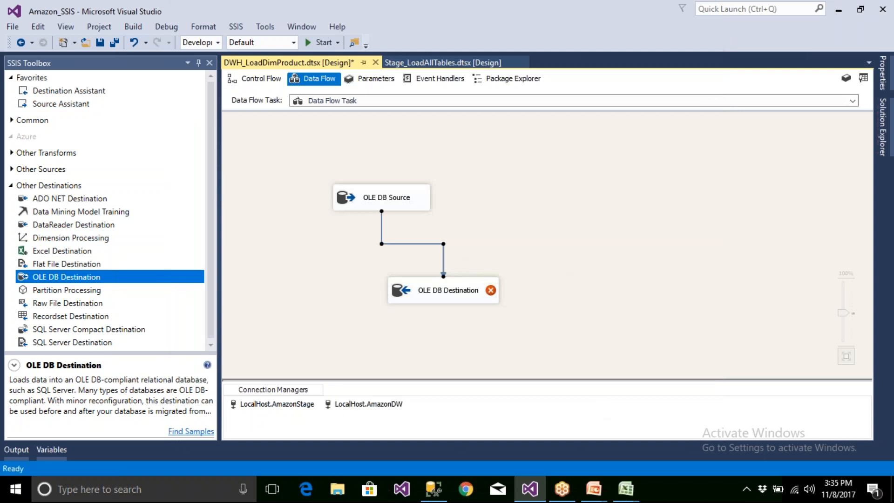
pyautogui.press('Delete')
pyautogui.click(11, 186)
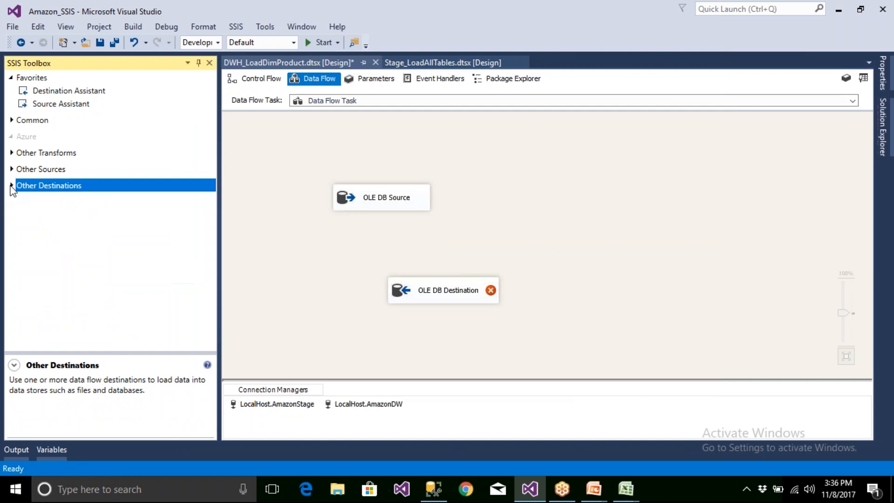
pyautogui.click(11, 120)
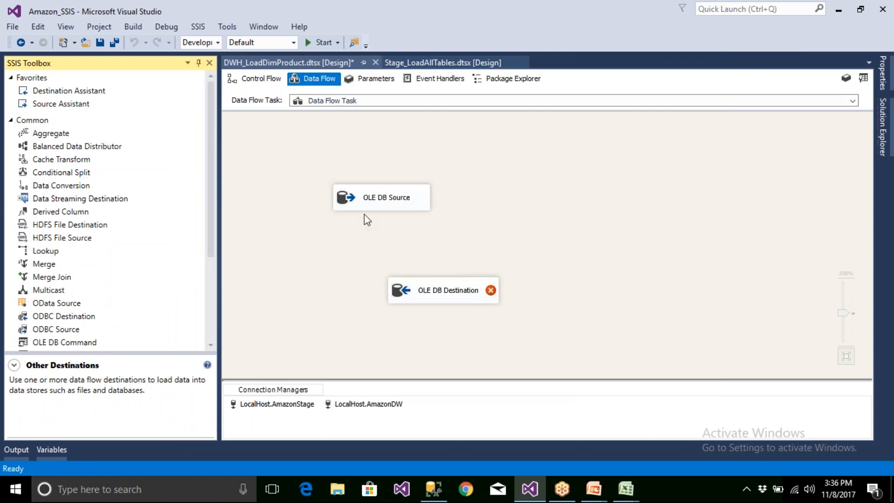
# Check the columns that the OLE DB Source provides from [dbo].[StageProductMaster].
pyautogui.doubleClick(378, 204)
pyautogui.click(202, 99)
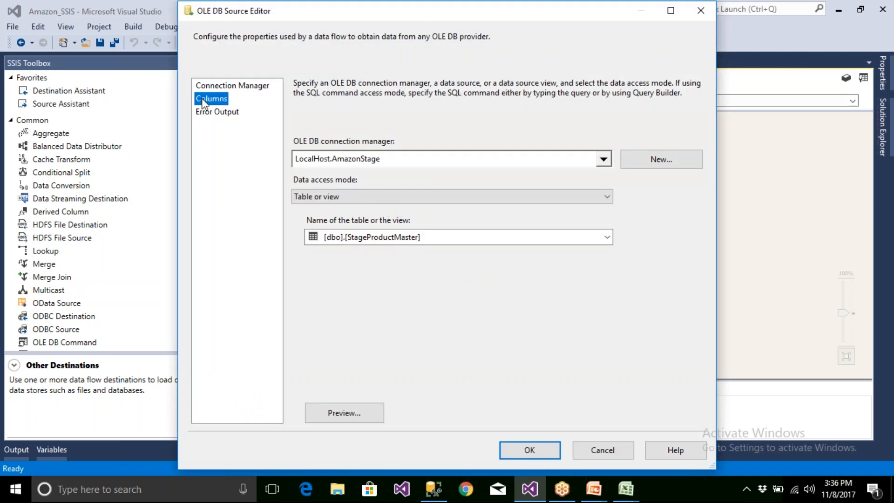
pyautogui.click(321, 321)
pyautogui.click(530, 450)
pyautogui.click(530, 449)
# Target [dbo].[DimProduct] in the OLE DB Destination to inspect its mapping columns, and discard the changes.
pyautogui.doubleClick(476, 294)
pyautogui.click(569, 265)
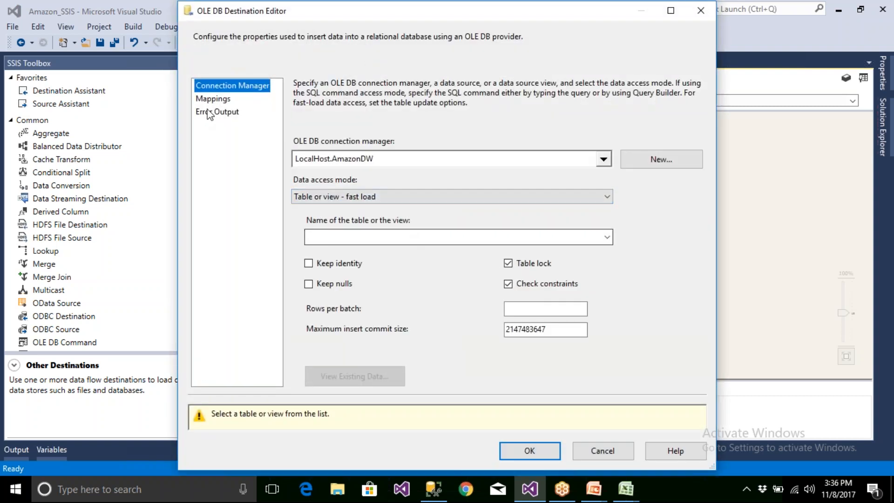
pyautogui.click(445, 240)
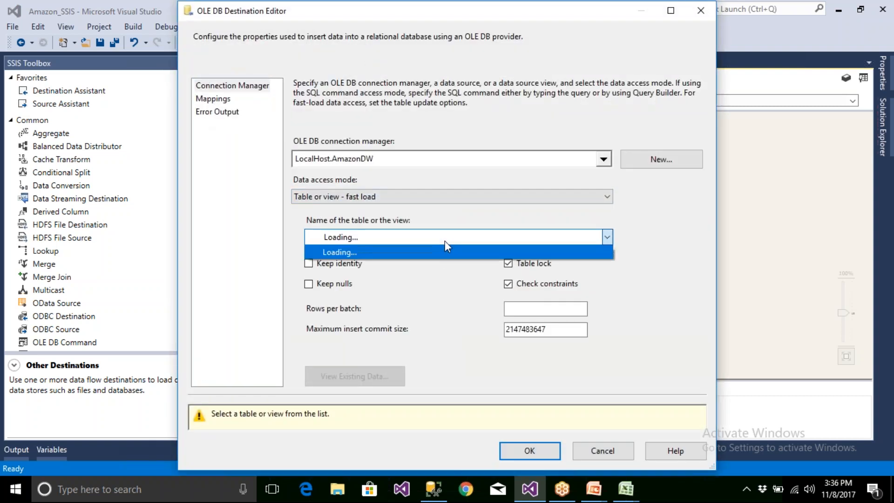
pyautogui.click(389, 280)
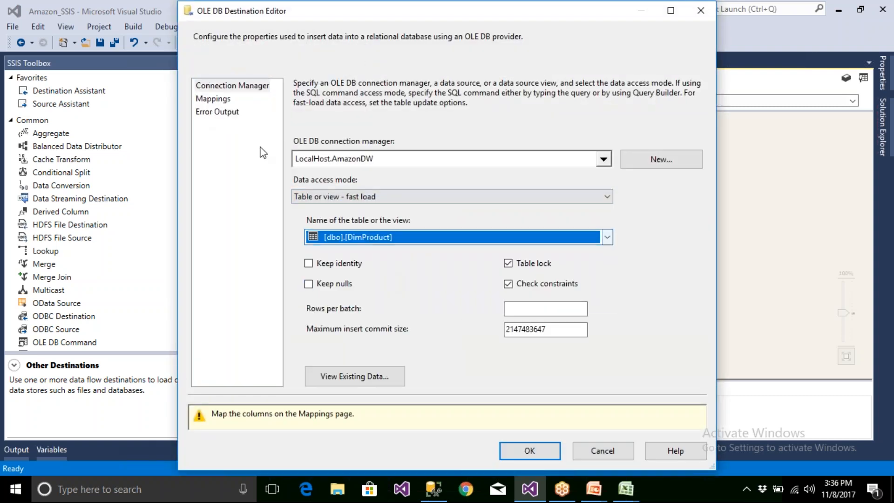
pyautogui.click(218, 100)
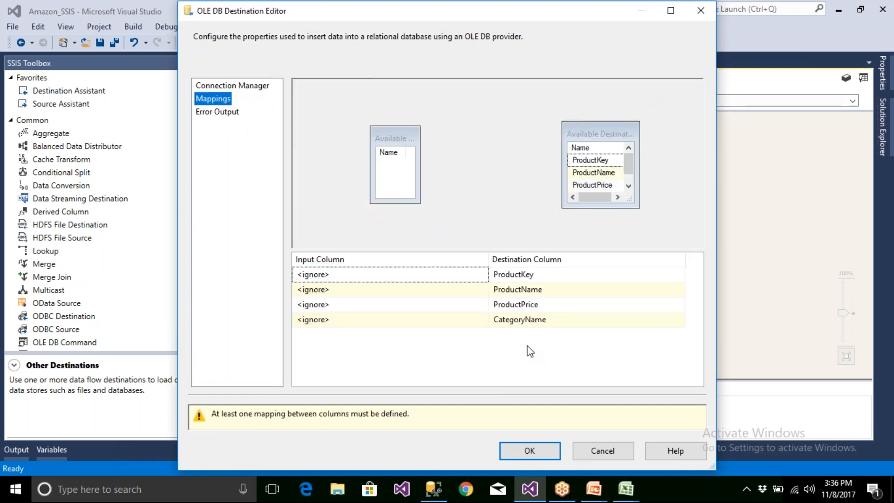
pyautogui.click(412, 321)
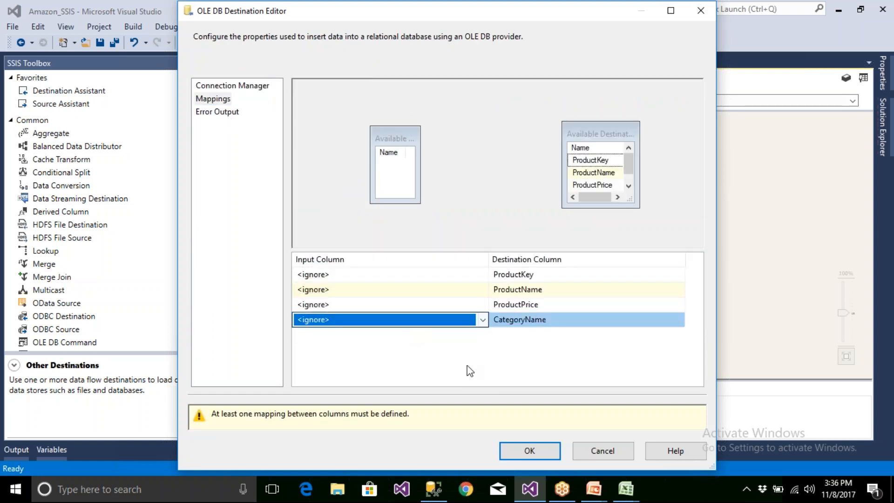
pyautogui.click(600, 454)
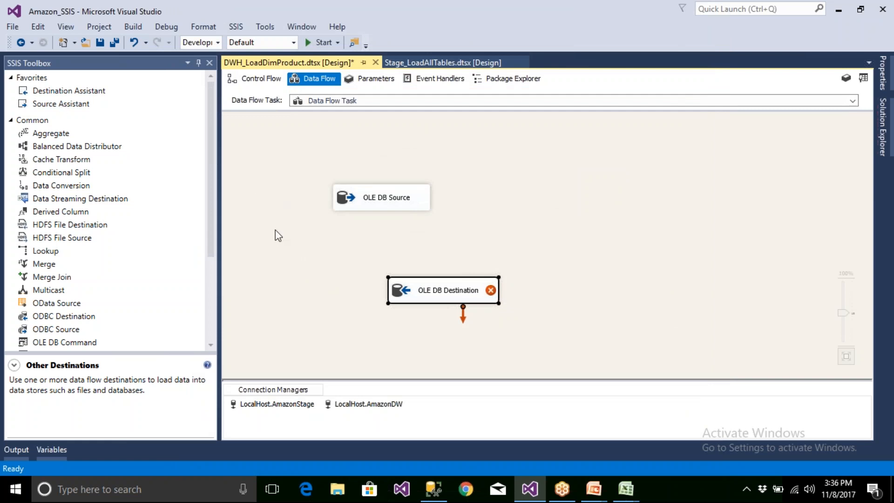
# Add a Lookup transformation to the data flow and connect the OLE DB Source's data output to it.
pyautogui.moveTo(56, 251); pyautogui.dragTo(490, 228)
pyautogui.click(417, 201)
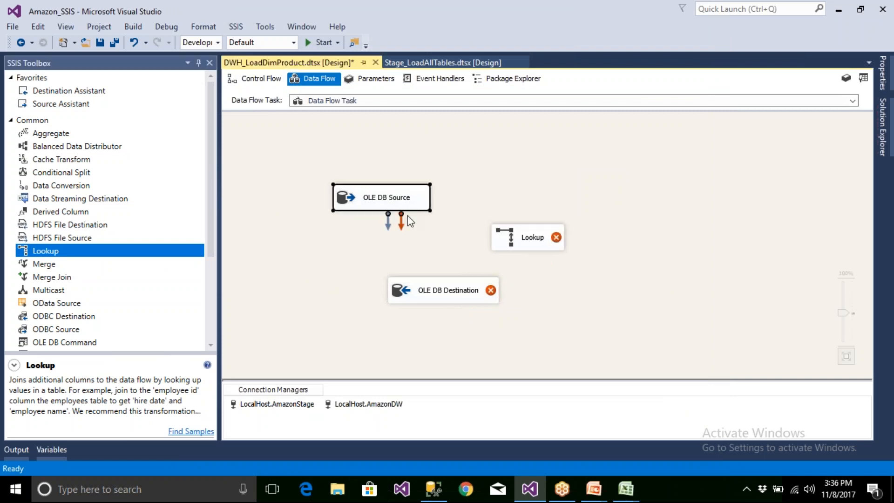
pyautogui.moveTo(389, 223); pyautogui.dragTo(529, 240)
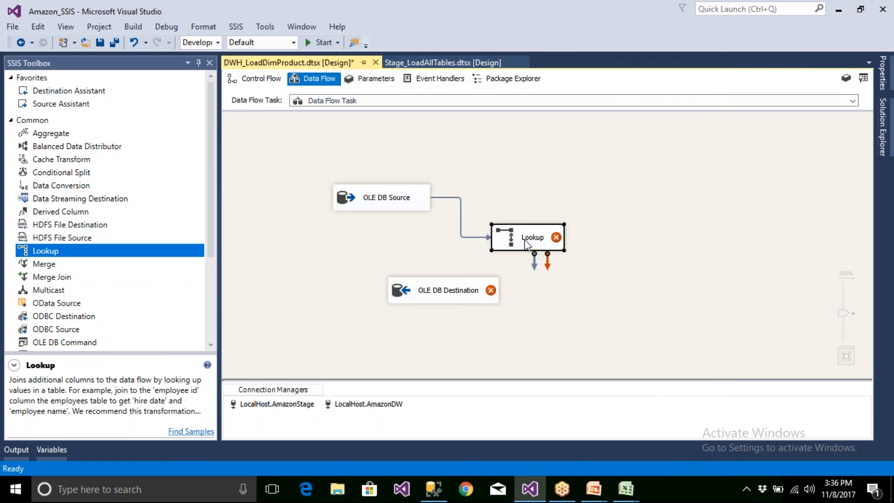
# Configure the Lookup to redirect rows with no matching entries to the no match output, and open its connection settings.
pyautogui.doubleClick(527, 244)
pyautogui.click(349, 307)
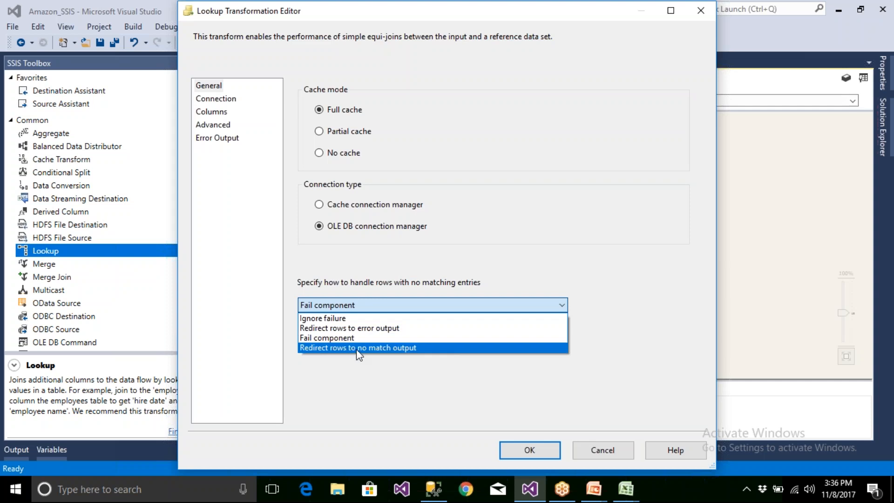
pyautogui.click(377, 348)
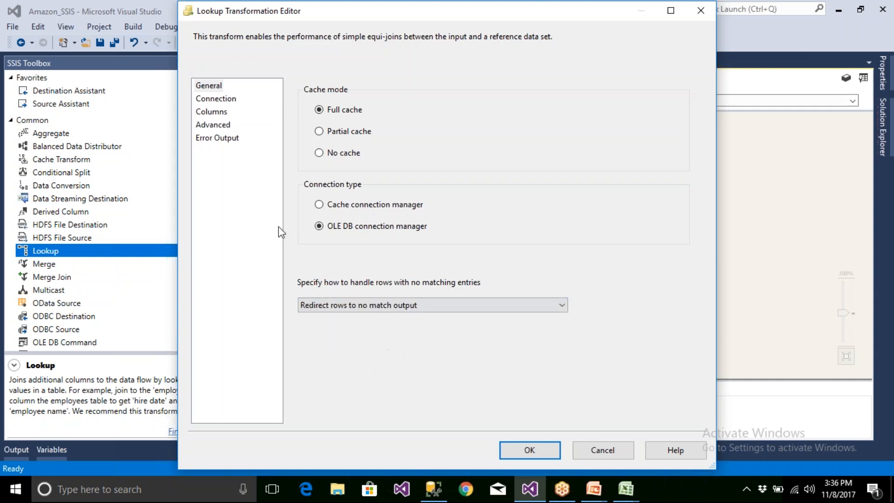
pyautogui.click(230, 100)
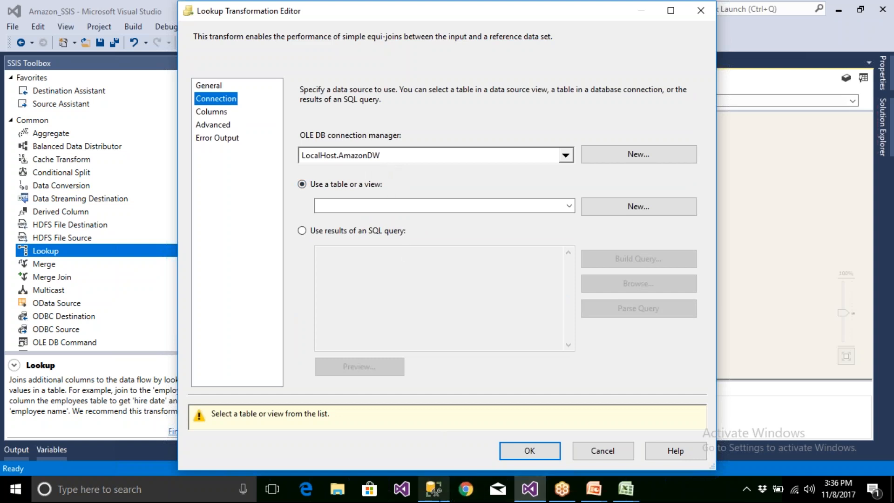
# Switch to SQL Server Management Studio and try running "select * from StageCategoryMaster" from the staging script.
pyautogui.click(446, 494)
pyautogui.click(445, 124)
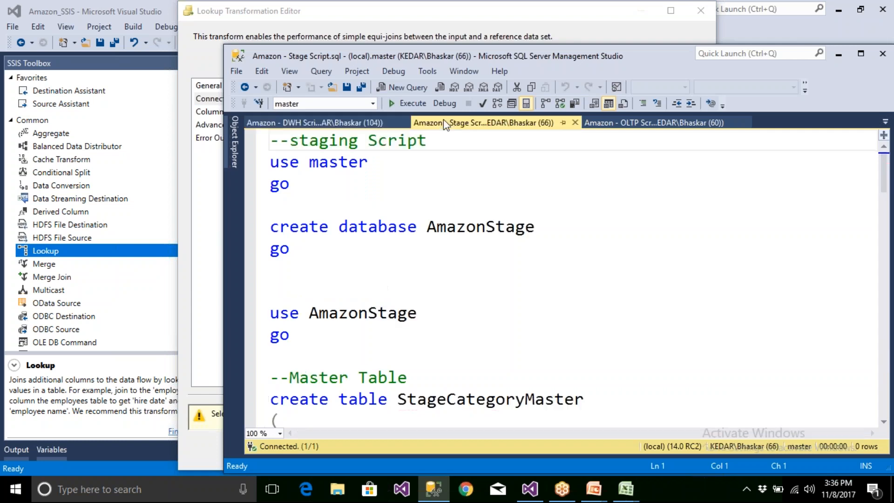
pyautogui.scroll(-3, 468, 276)
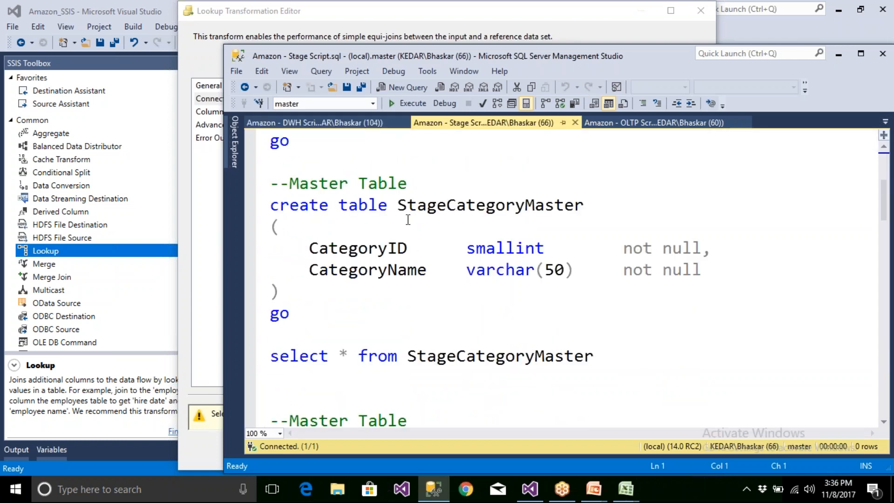
pyautogui.moveTo(599, 356); pyautogui.dragTo(270, 356)
pyautogui.click(405, 103)
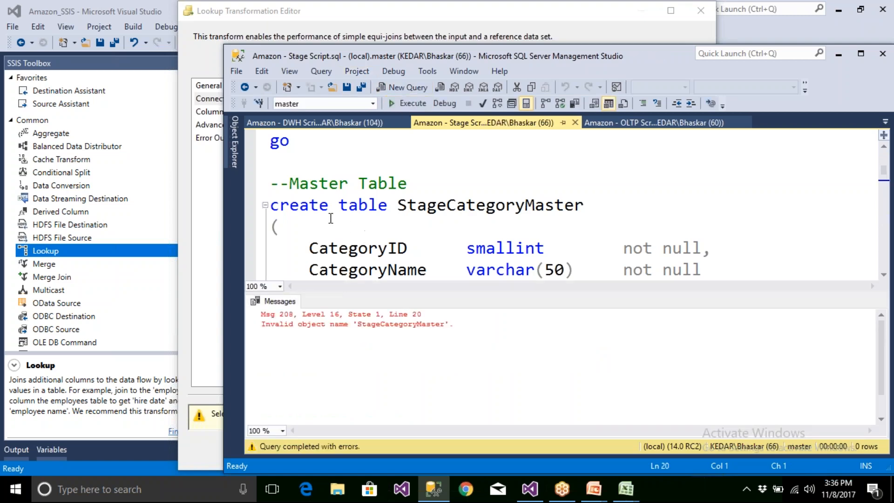
# Maximize the Lookup Transformation Editor, then switch to SQL Server Management Studio and run the staging script's "use AmazonStage" batch.
pyautogui.click(281, 17)
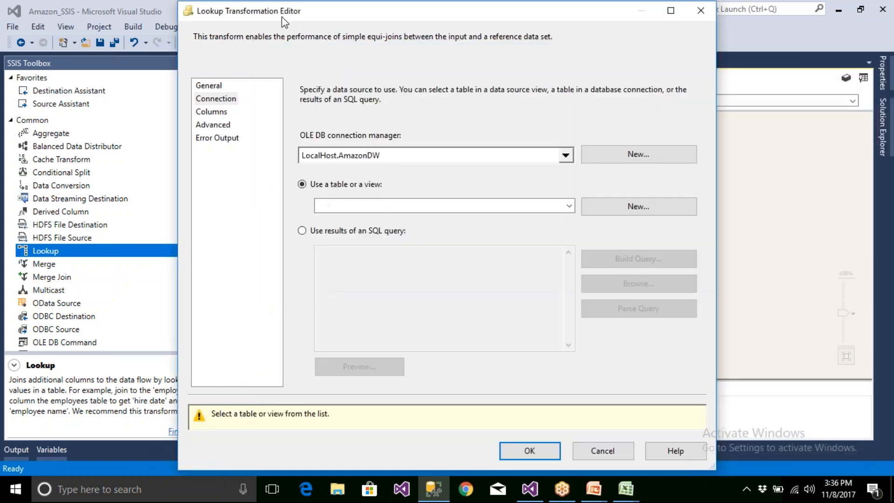
pyautogui.doubleClick(282, 17)
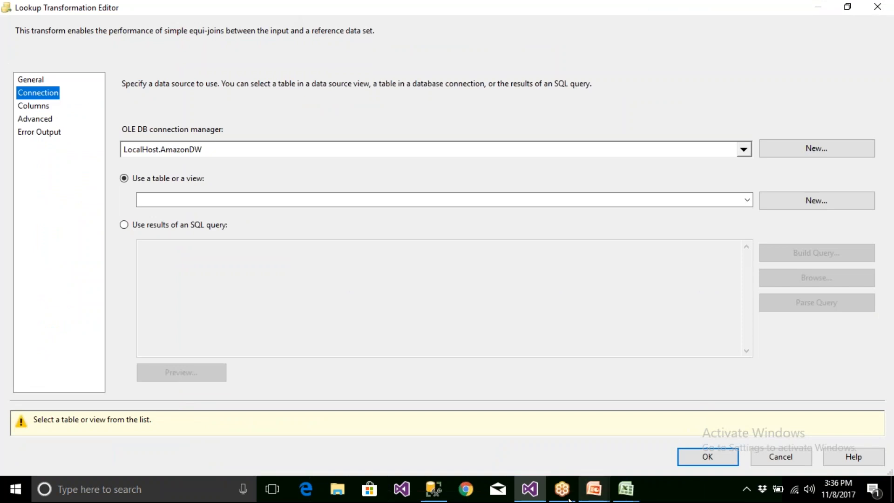
pyautogui.click(432, 488)
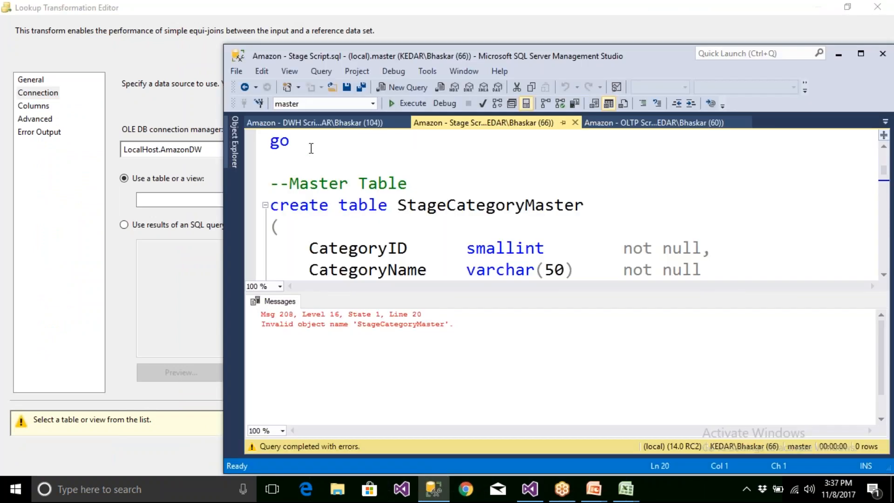
pyautogui.doubleClick(353, 55)
pyautogui.scroll(3, 76, 178)
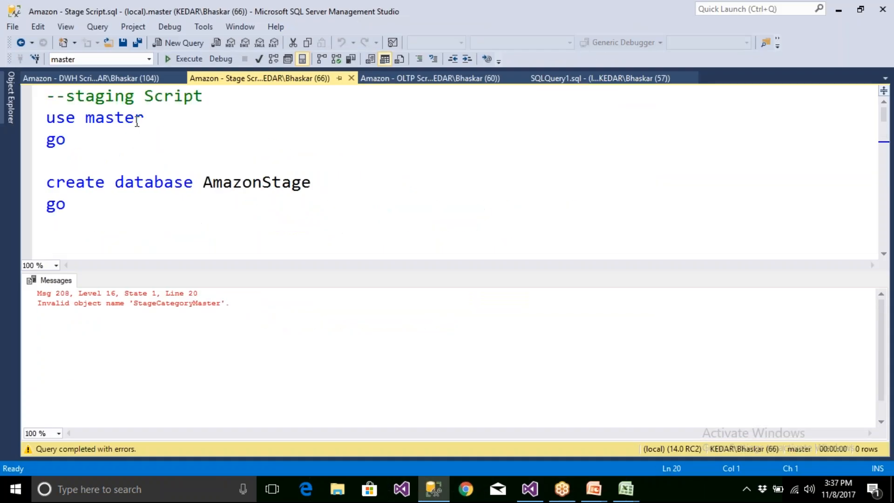
pyautogui.scroll(-3, 81, 205)
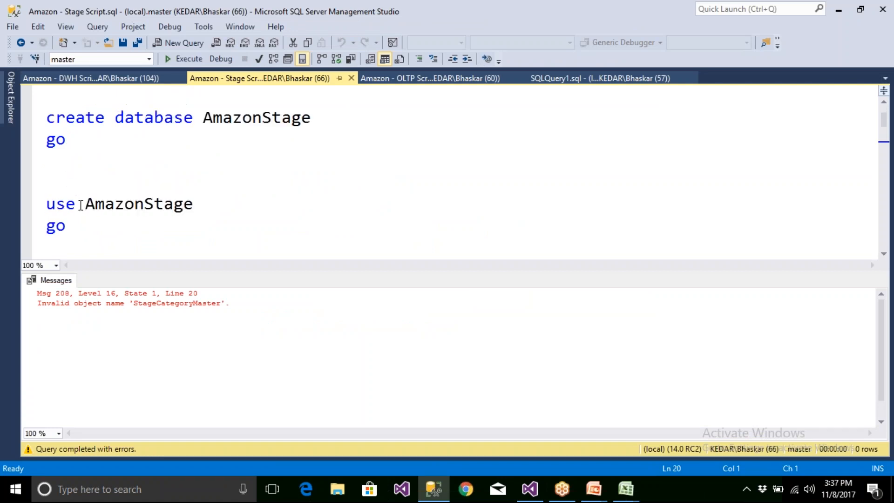
pyautogui.moveTo(70, 227); pyautogui.dragTo(45, 203)
pyautogui.click(174, 59)
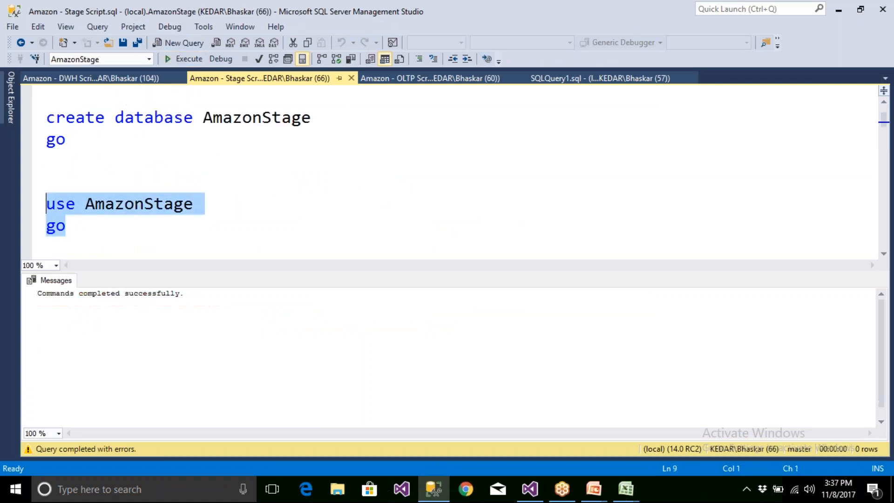
# Run "select * from StageCategoryMaster" below the table's definition and check the CategoryID and CategoryName values.
pyautogui.scroll(-3, 173, 172)
pyautogui.scroll(-3, 152, 232)
pyautogui.moveTo(370, 182); pyautogui.dragTo(46, 182)
pyautogui.click(171, 59)
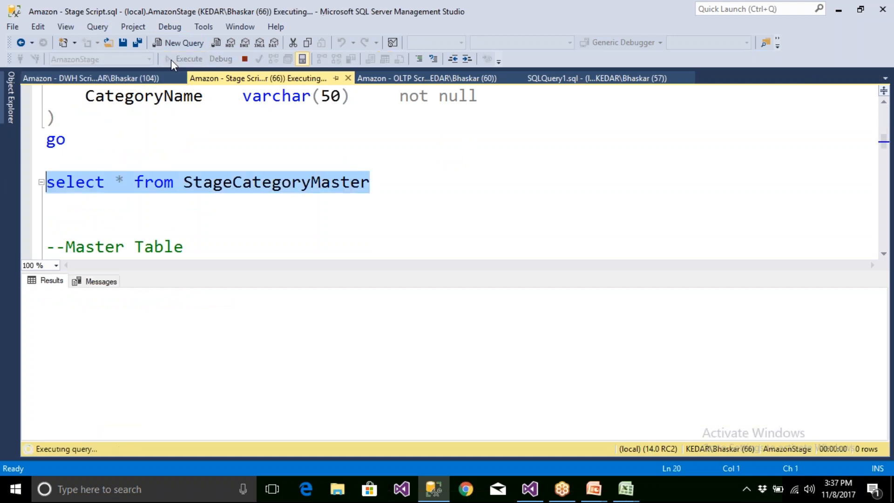
pyautogui.click(137, 319)
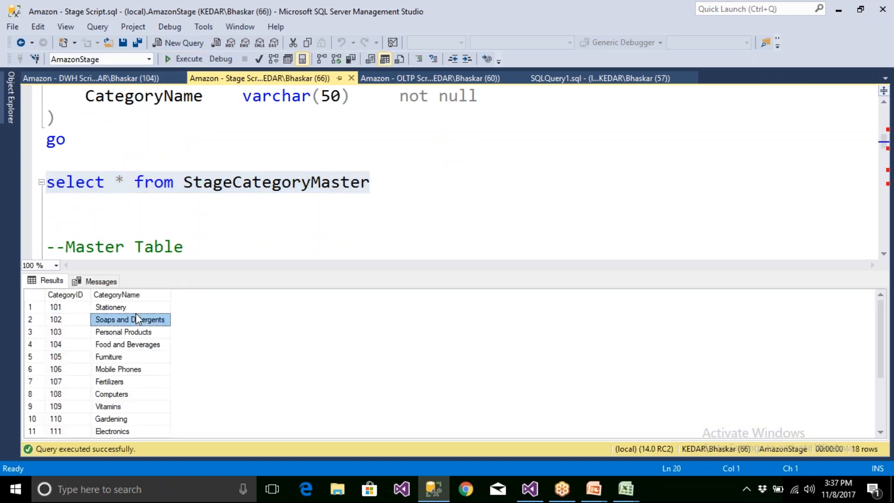
pyautogui.click(140, 308)
pyautogui.click(144, 320)
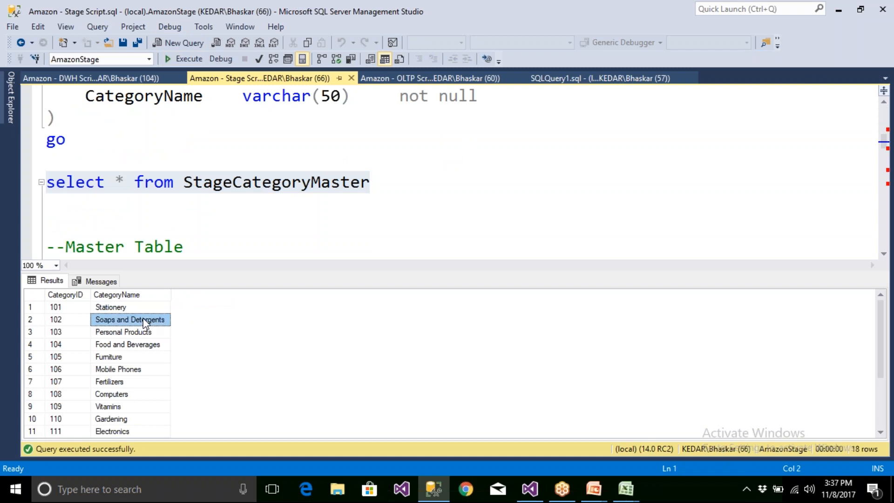
pyautogui.click(76, 307)
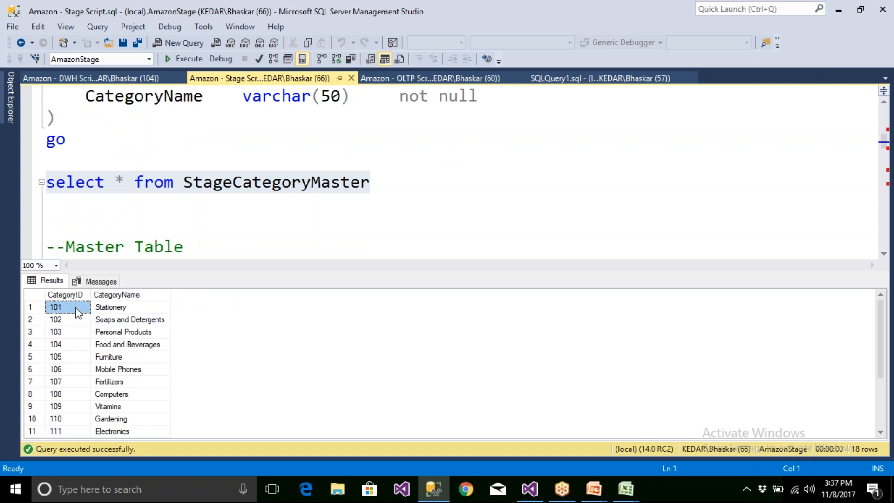
# Examine the StageProductMaster and StageCategoryMaster table definitions in the staging script.
pyautogui.scroll(-1, 236, 222)
pyautogui.click(237, 222)
pyautogui.scroll(-1, 237, 222)
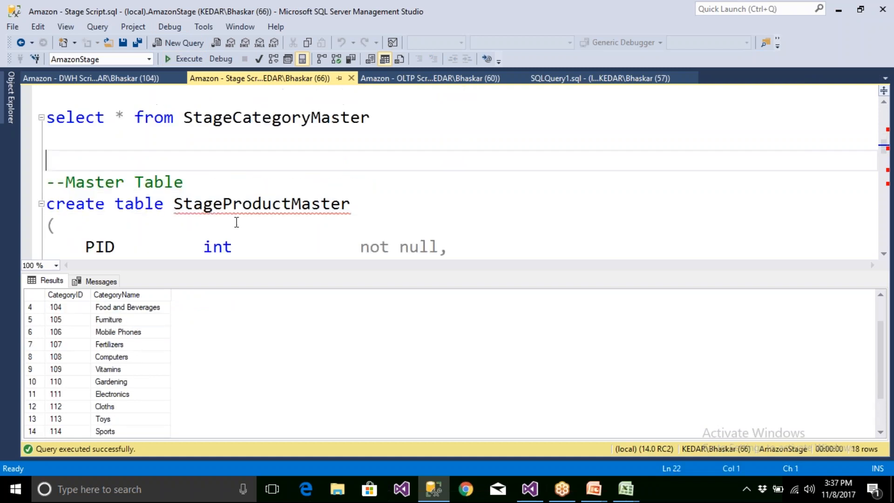
pyautogui.scroll(-2, 236, 222)
pyautogui.scroll(-2, 237, 222)
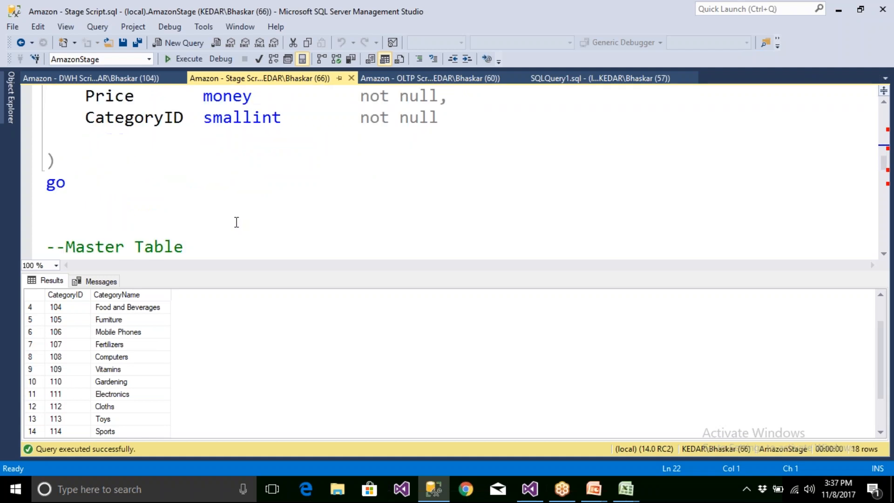
pyautogui.scroll(-5, 237, 222)
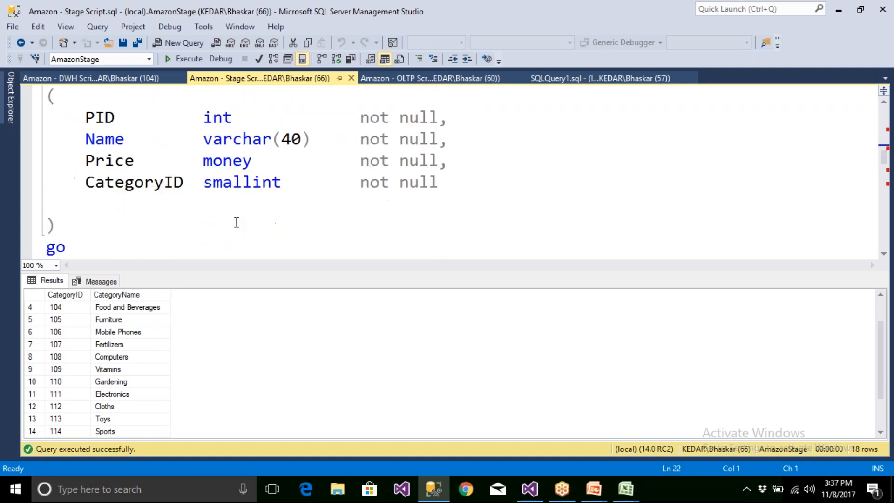
pyautogui.scroll(1, 236, 222)
pyautogui.scroll(-2, 270, 227)
pyautogui.scroll(-1, 303, 232)
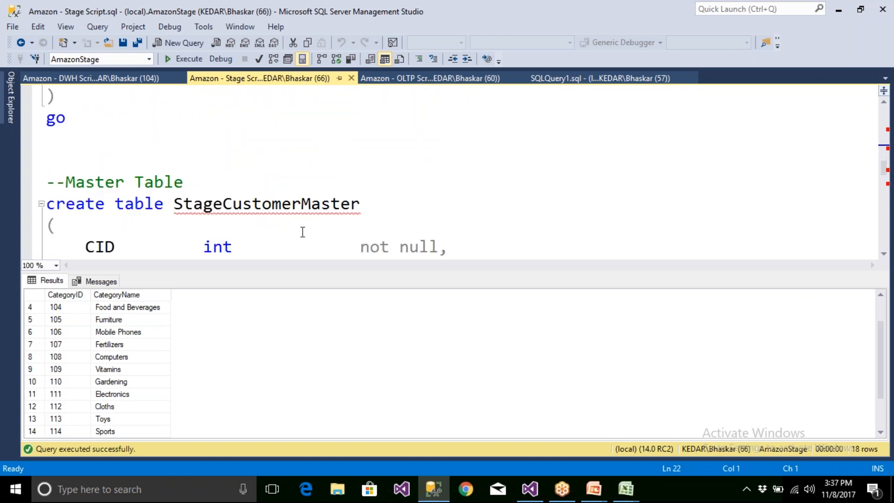
pyautogui.scroll(4, 303, 232)
pyautogui.scroll(6, 303, 231)
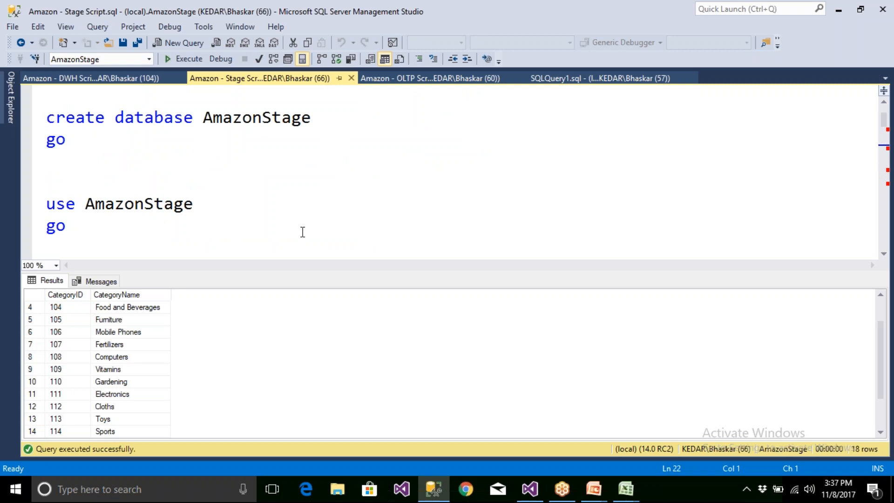
pyautogui.scroll(-2, 303, 232)
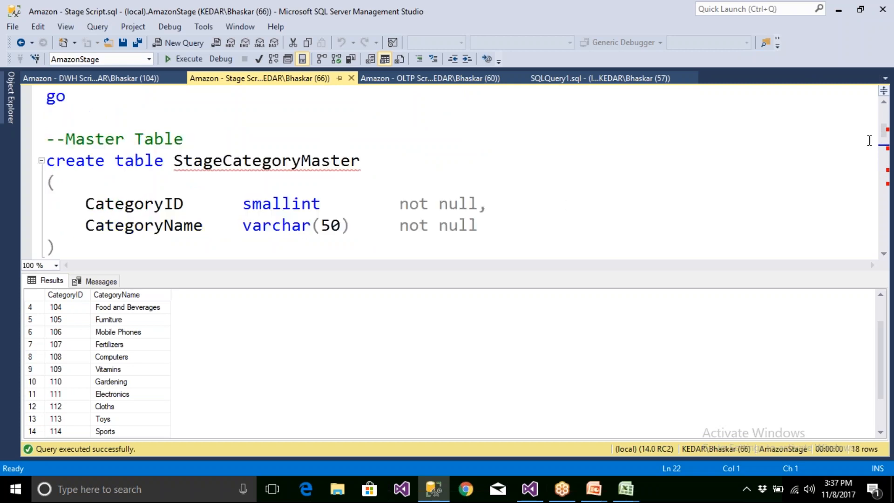
# Run only "SELECT * FROM StageProductMaster" at the end of the staging script and check the first product's CategoryID.
pyautogui.moveTo(885, 125); pyautogui.dragTo(885, 252)
pyautogui.scroll(2, 237, 170)
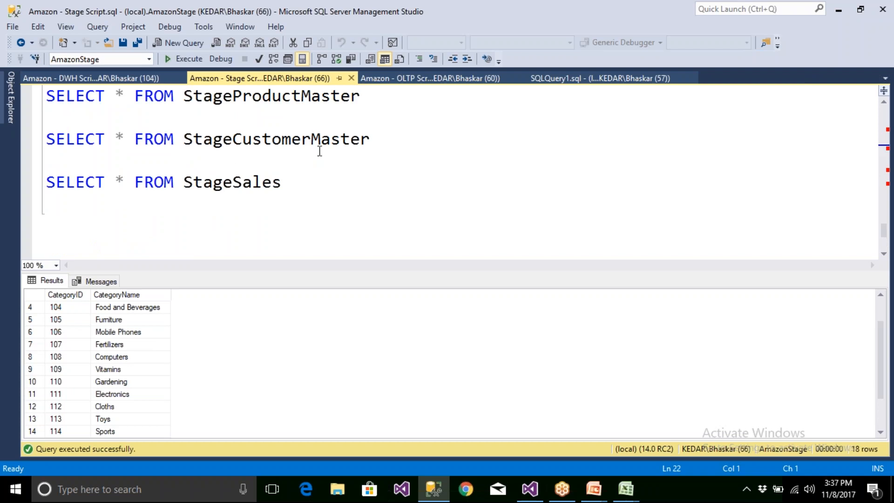
pyautogui.scroll(1, 319, 151)
pyautogui.moveTo(373, 163); pyautogui.dragTo(45, 136)
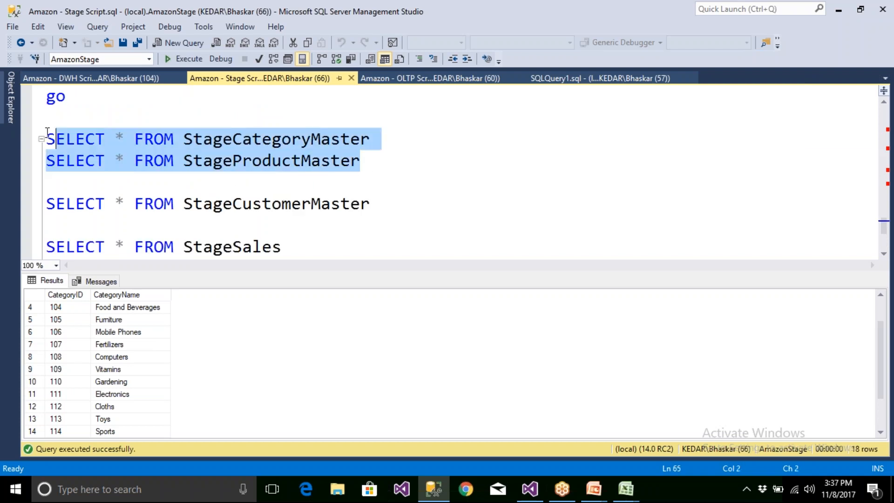
pyautogui.click(375, 162)
pyautogui.moveTo(376, 162); pyautogui.dragTo(7, 175)
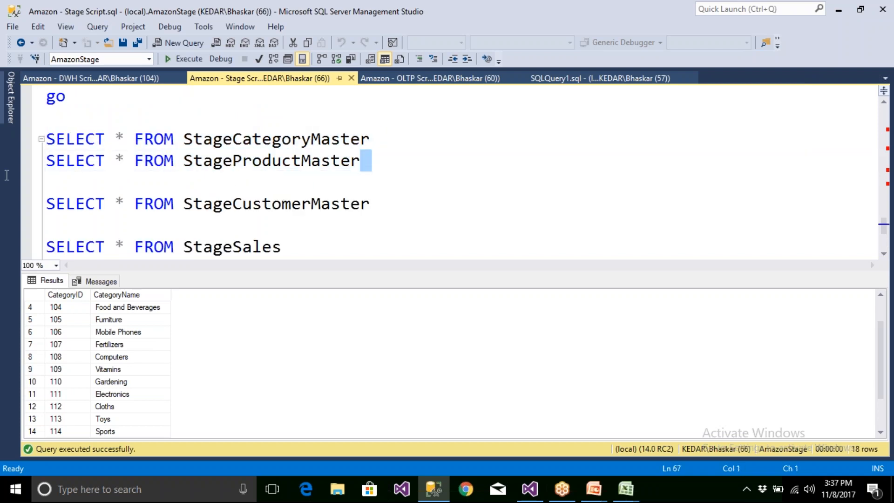
pyautogui.click(402, 160)
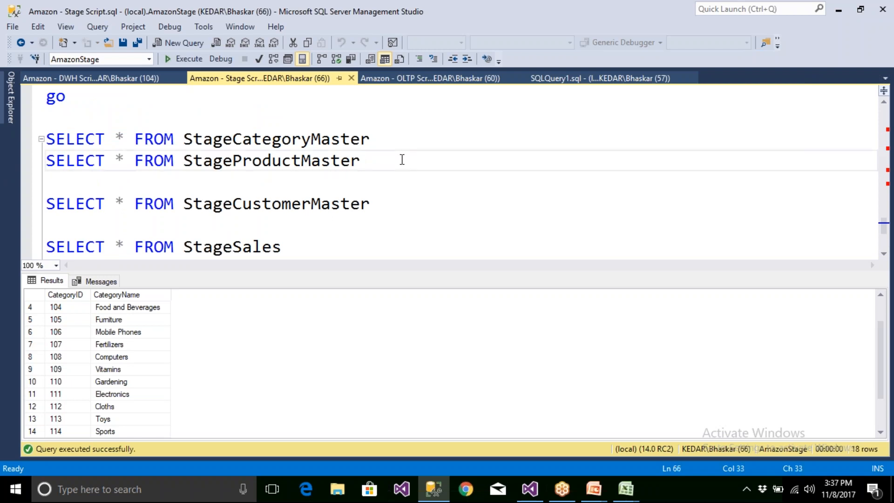
pyautogui.hotkey('shift', 'Home')
pyautogui.press('F5')
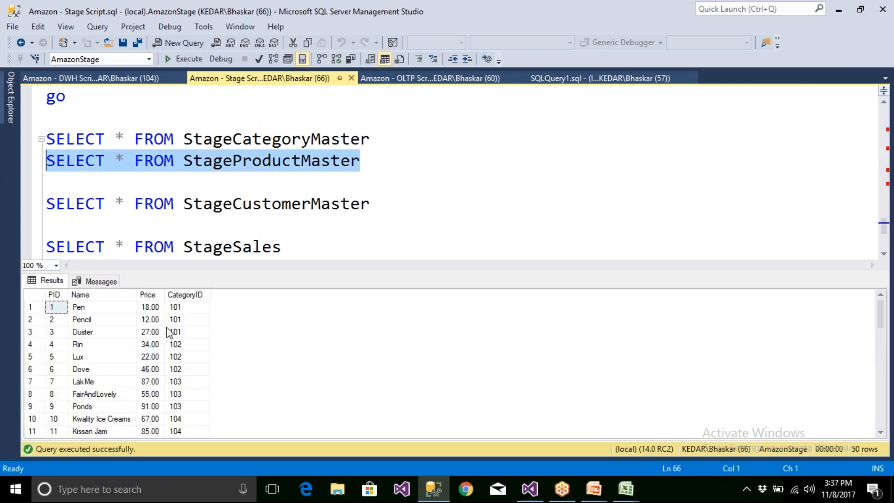
pyautogui.click(186, 307)
# Run only "SELECT * FROM StageCategoryMaster" from the script's closing queries and inspect the CategoryName column.
pyautogui.click(385, 145)
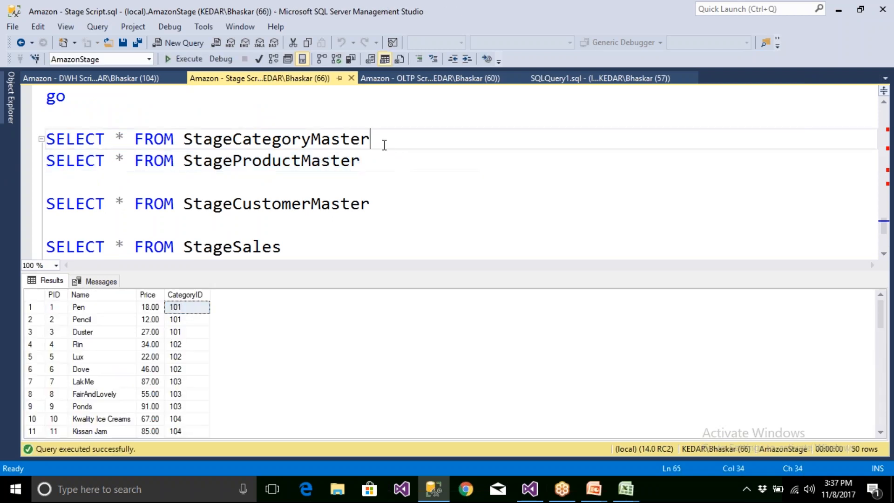
pyautogui.hotkey('shift', 'Home')
pyautogui.press('F5')
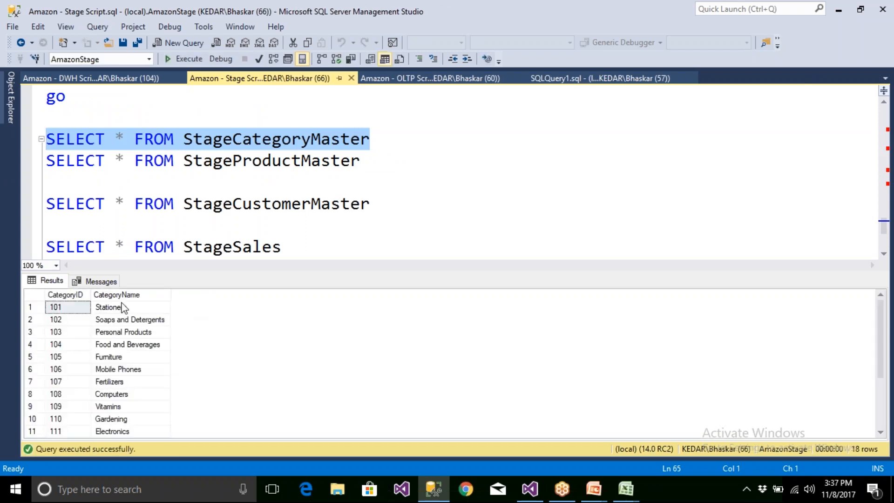
pyautogui.click(121, 296)
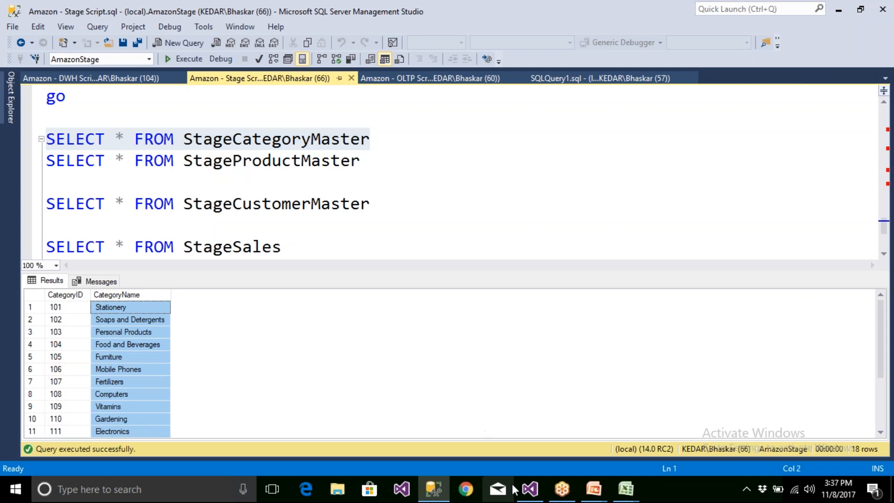
# Switch to Visual Studio and set the Lookup's connection to LocalHost.AmazonStage with [dbo].[StageCategoryMaster] as the reference table.
pyautogui.click(530, 489)
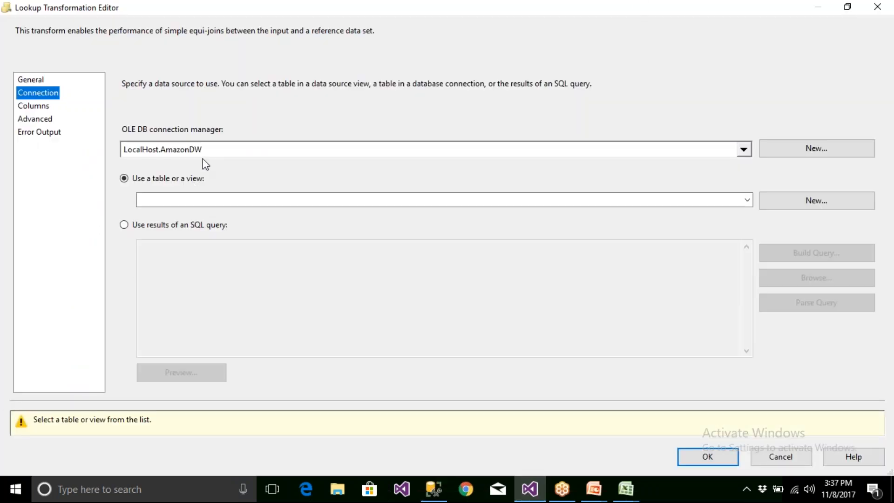
pyautogui.click(223, 149)
pyautogui.click(231, 187)
pyautogui.click(619, 291)
pyautogui.click(282, 199)
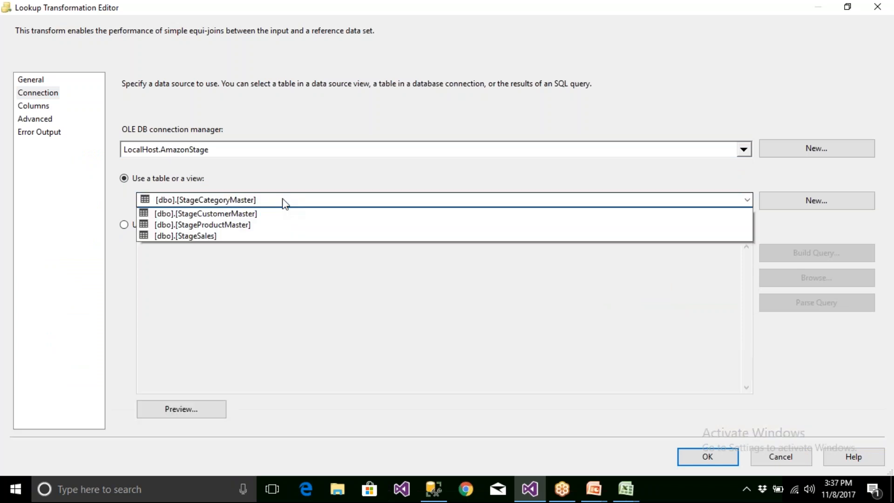
pyautogui.click(239, 213)
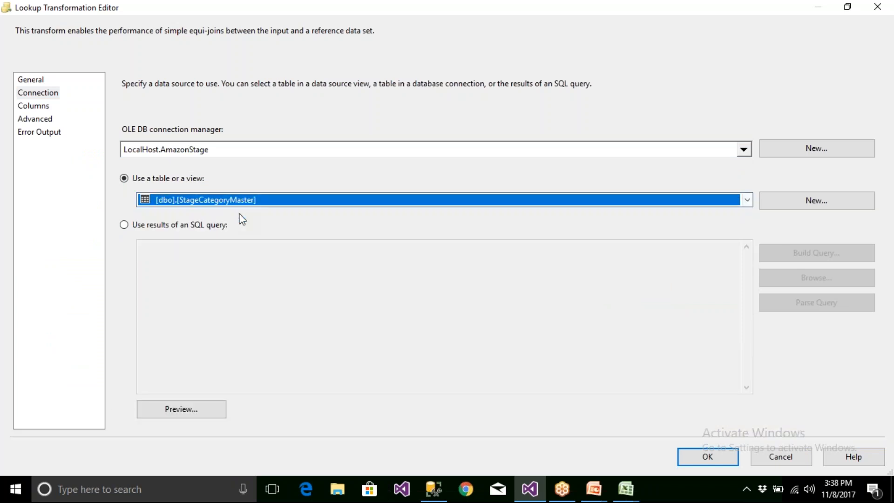
# Match the input CategoryID to the lookup CategoryID, add CategoryName as a new column, and save the Lookup.
pyautogui.click(39, 107)
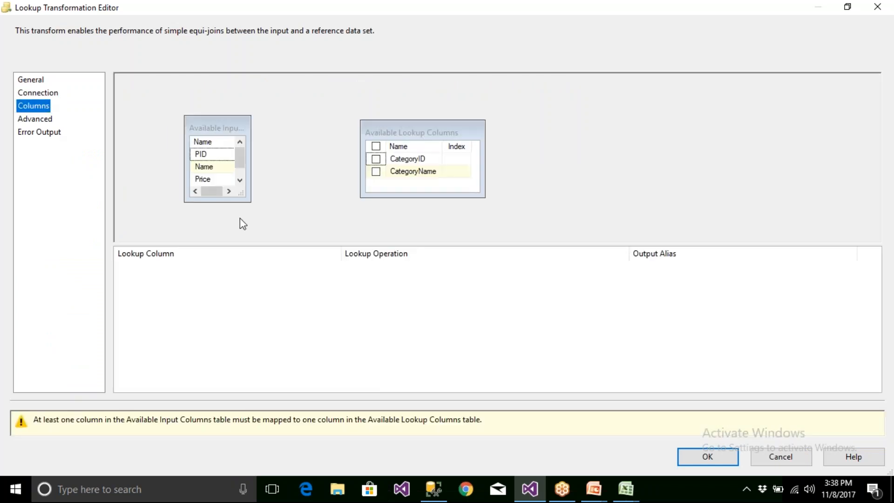
pyautogui.moveTo(253, 201); pyautogui.dragTo(298, 213)
pyautogui.moveTo(219, 195); pyautogui.dragTo(414, 162)
pyautogui.click(377, 172)
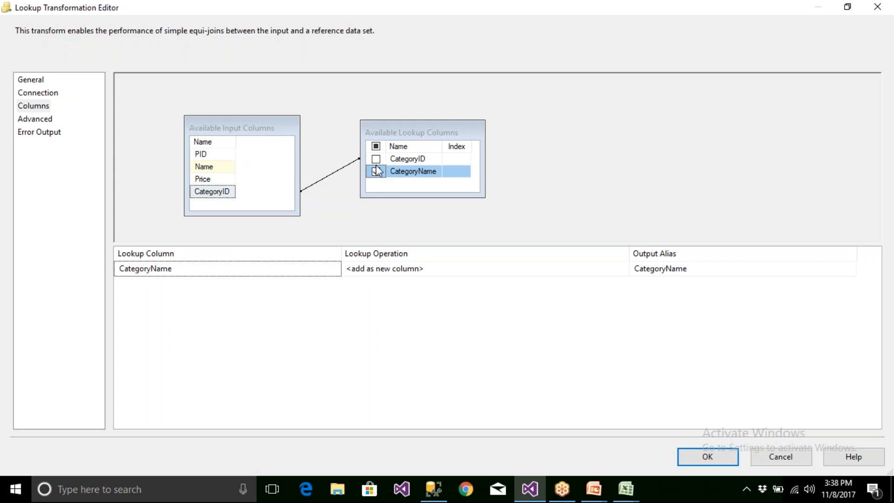
pyautogui.moveTo(412, 161)
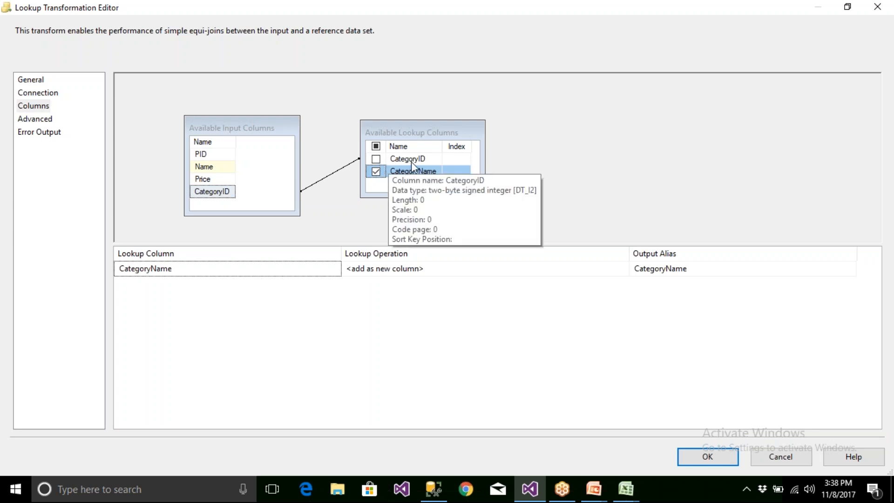
pyautogui.click(694, 460)
# Connect the Lookup to the OLE DB Destination using the Lookup Match Output.
pyautogui.moveTo(469, 292); pyautogui.dragTo(633, 300)
pyautogui.moveTo(545, 263); pyautogui.dragTo(579, 298)
pyautogui.click(472, 242)
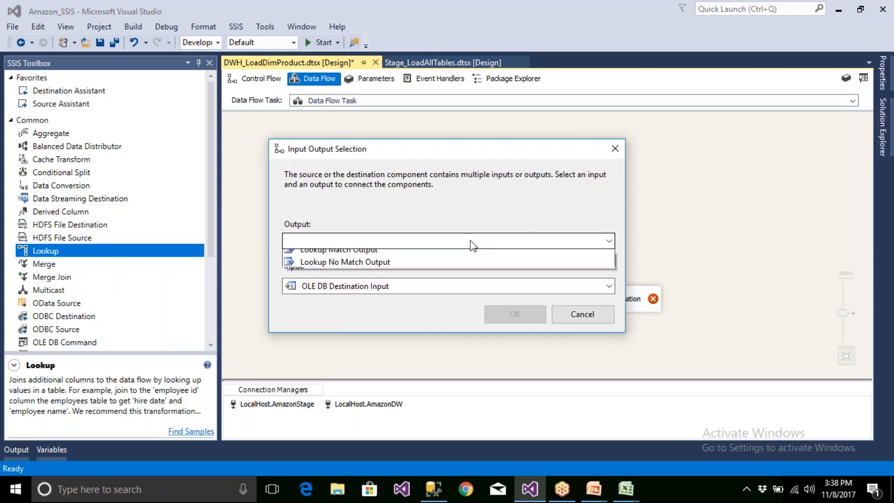
pyautogui.click(446, 253)
pyautogui.click(494, 316)
# Set the OLE DB Destination's target table to [dbo].[DimProduct] in LocalHost.AmazonDW.
pyautogui.doubleClick(597, 305)
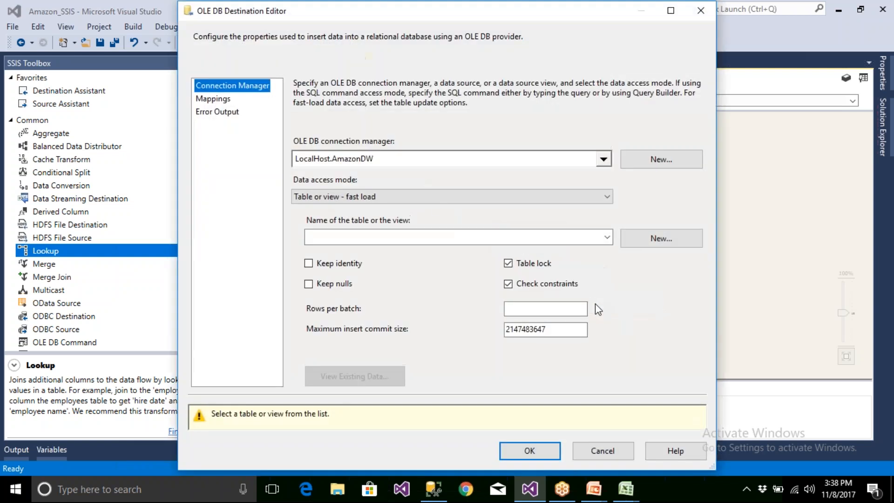
pyautogui.click(421, 237)
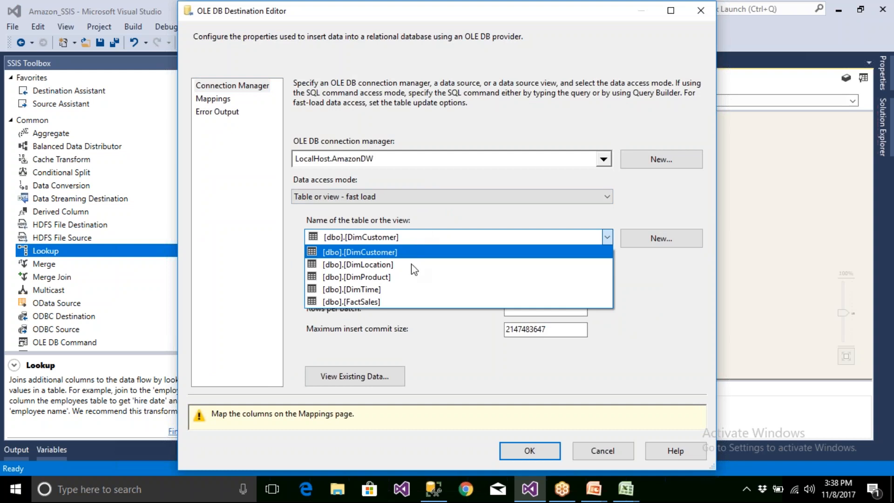
pyautogui.click(410, 277)
# Map PID to ProductKey, Name to ProductName and Price to ProductPrice, keeping the CategoryName mapping, and save the destination.
pyautogui.click(220, 100)
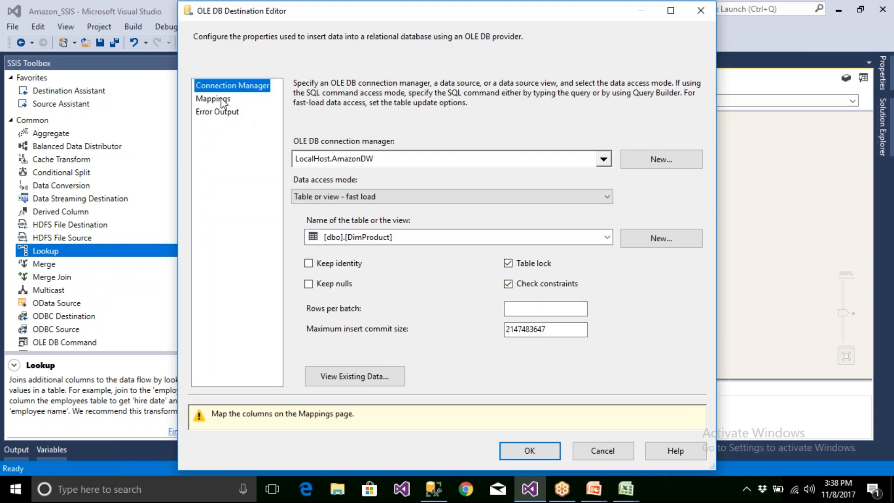
pyautogui.click(321, 275)
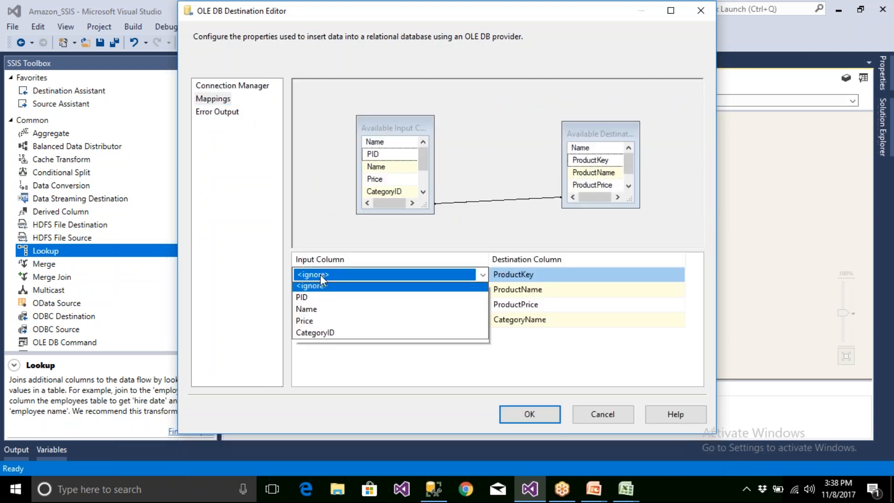
pyautogui.click(321, 300)
pyautogui.click(324, 289)
pyautogui.click(328, 313)
pyautogui.click(330, 305)
pyautogui.click(330, 307)
pyautogui.click(332, 330)
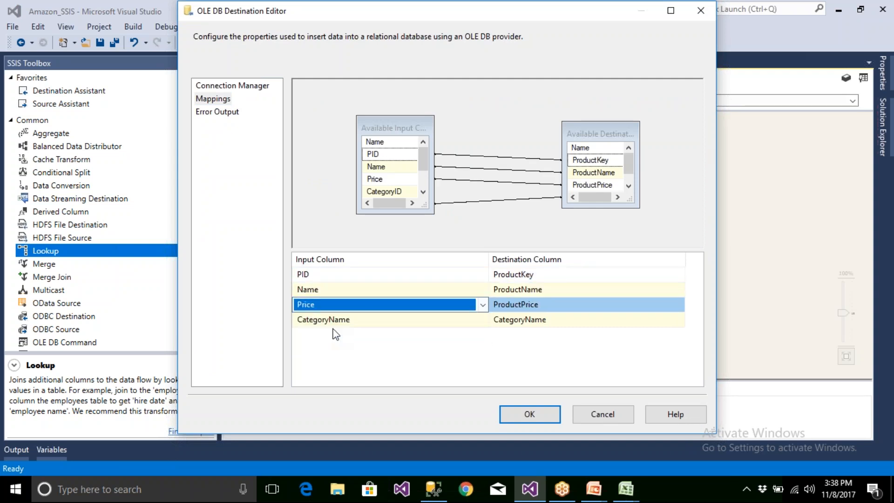
pyautogui.click(522, 421)
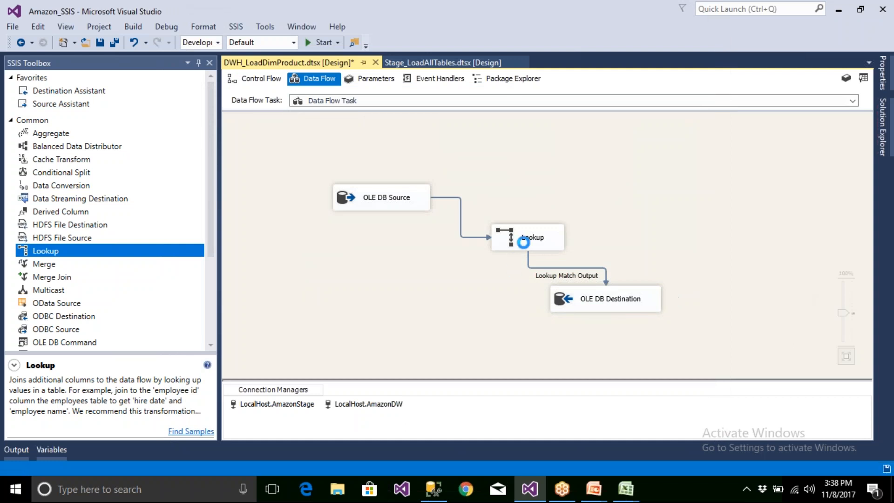
# Switch to ETL Mapping Doc.xlsx in Excel and insert "and then" before "insert into DimProduct" in the CategoryName business rule in I6.
pyautogui.moveTo(626, 489)
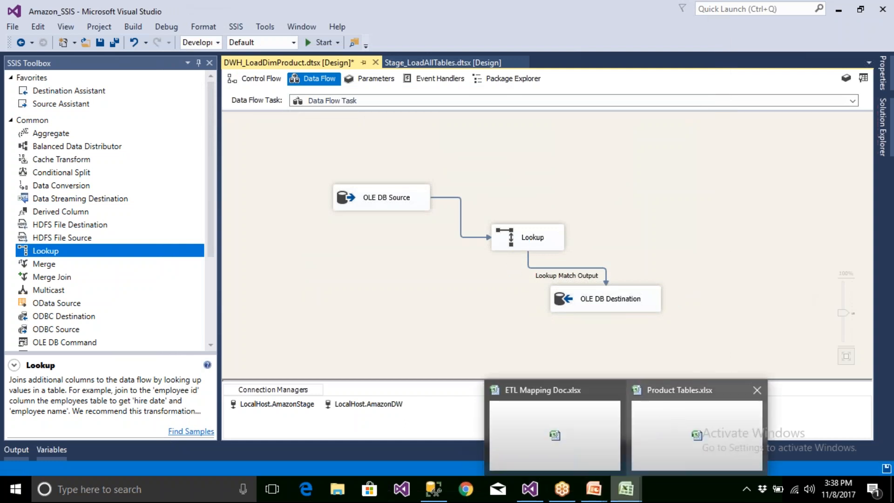
pyautogui.click(658, 424)
pyautogui.moveTo(619, 493)
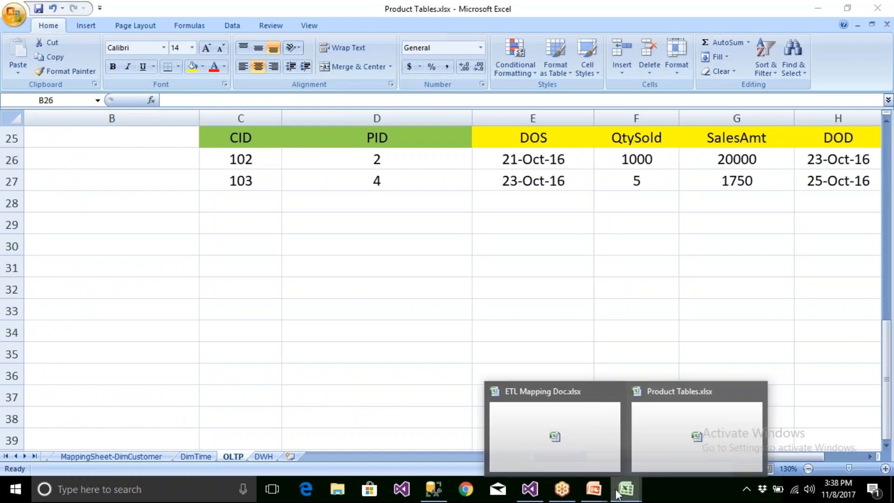
pyautogui.click(571, 449)
pyautogui.click(739, 218)
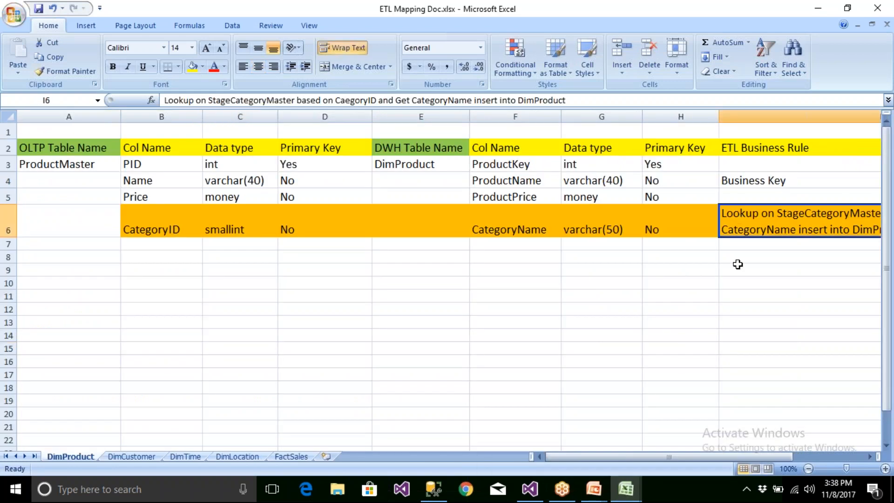
pyautogui.moveTo(661, 457); pyautogui.dragTo(828, 440)
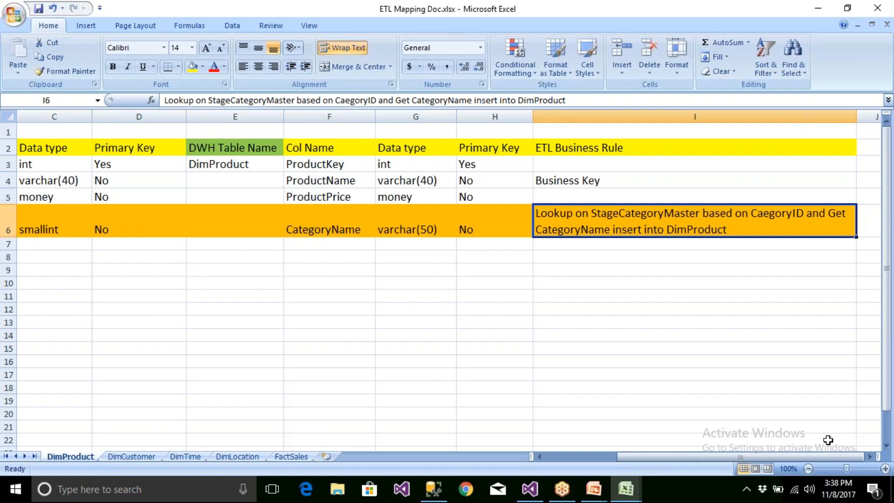
pyautogui.doubleClick(610, 229)
pyautogui.write('and then')
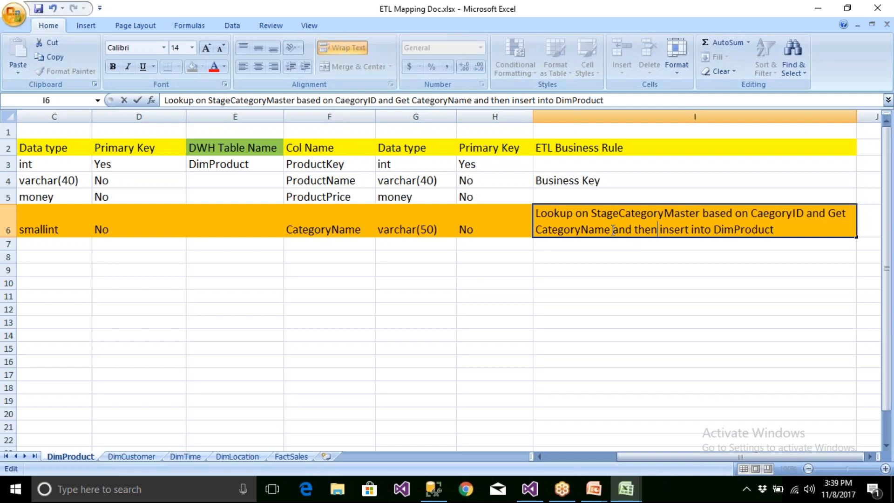
pyautogui.click(688, 325)
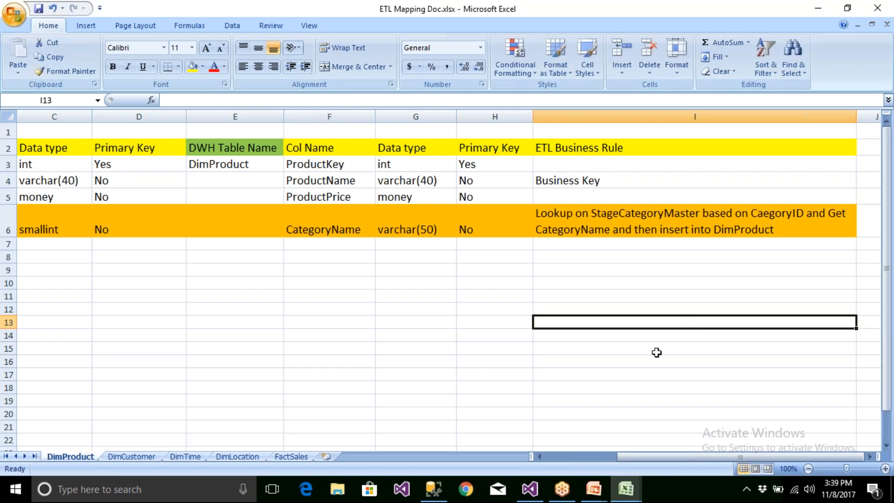
# Switch to the PowerPoint slide show and review the Deliverables from Case Study slide.
pyautogui.moveTo(594, 489)
pyautogui.click(632, 467)
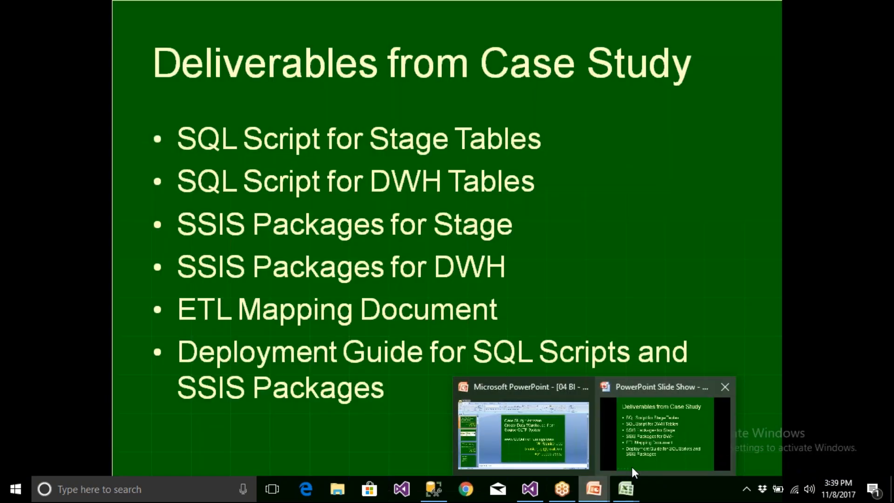
# Switch to Visual Studio, close the Stage_LoadAllTables package, and run DWH_LoadDimProduct.
pyautogui.click(530, 489)
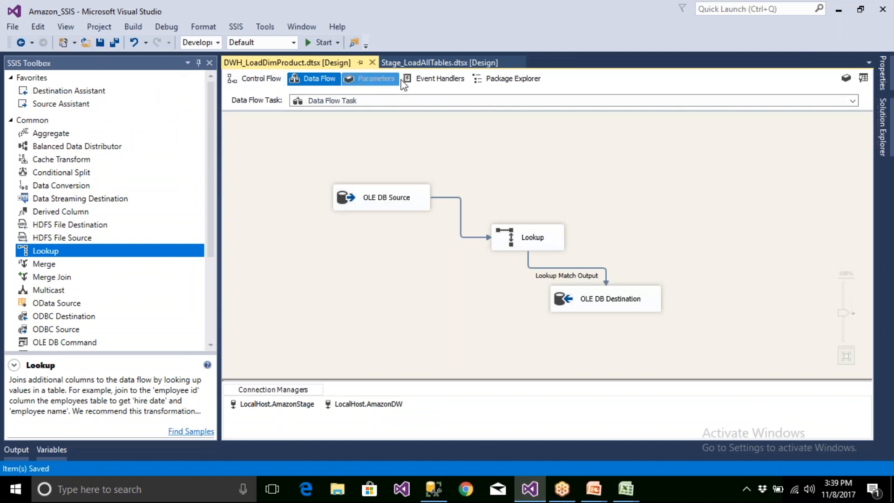
pyautogui.click(516, 63)
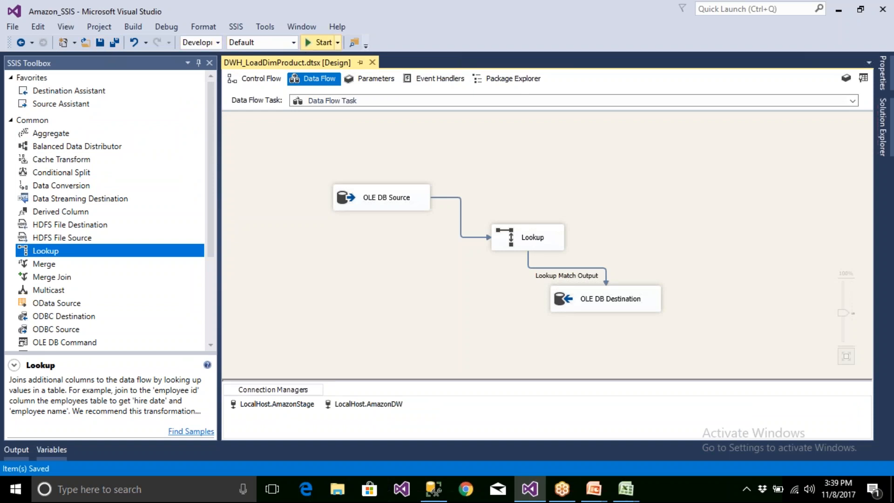
pyautogui.click(321, 42)
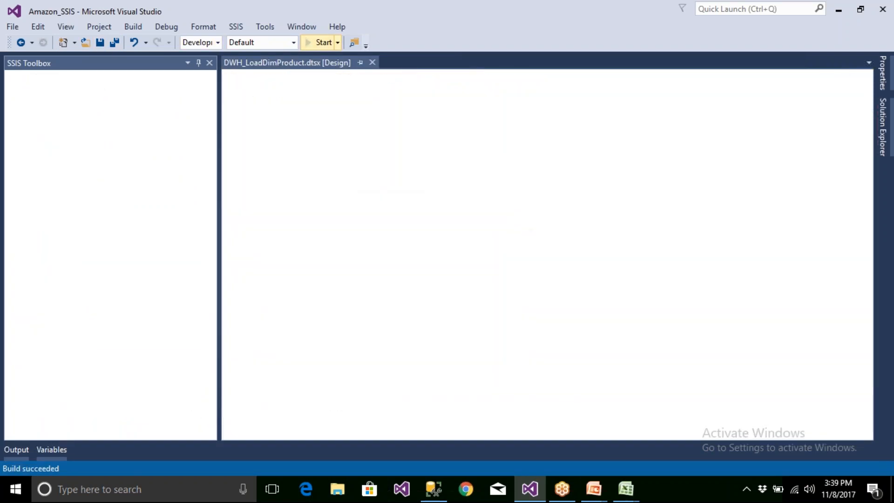
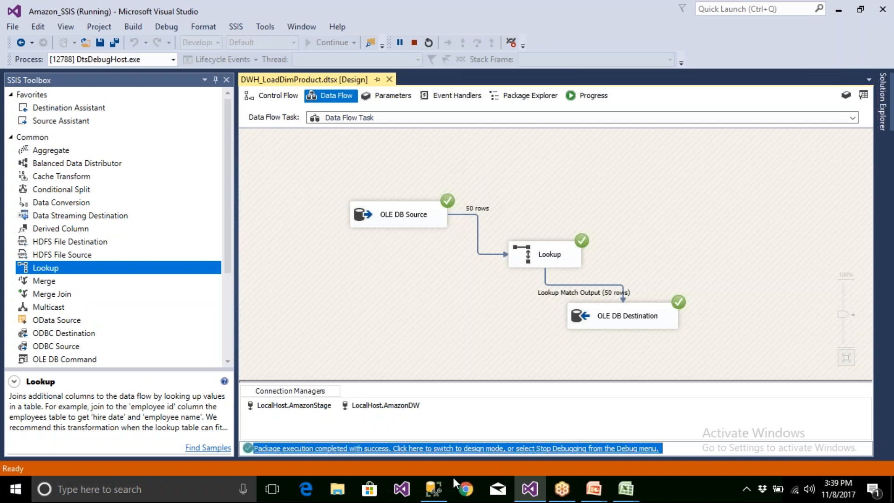
# Switch to SQL Server Management Studio and try to run only "SELECT * FROM DimProduct" at the end of the DWH script.
pyautogui.click(433, 489)
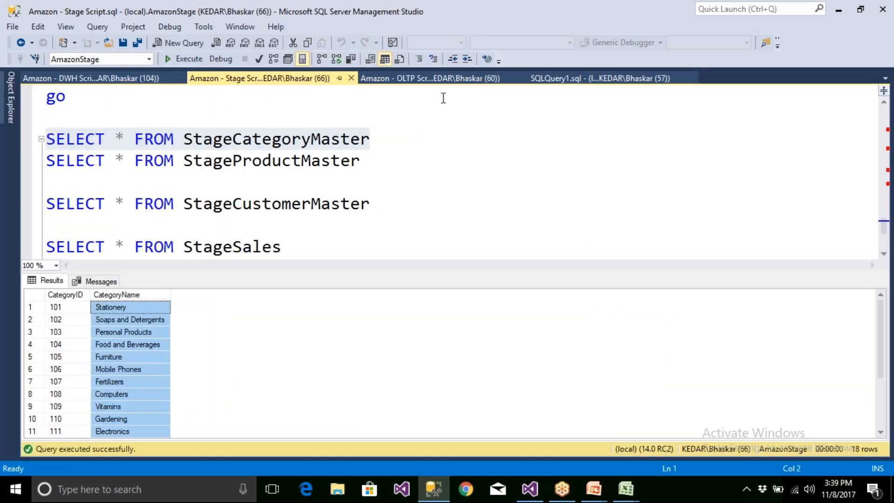
pyautogui.click(86, 79)
pyautogui.hotkey('ctrl', 'End')
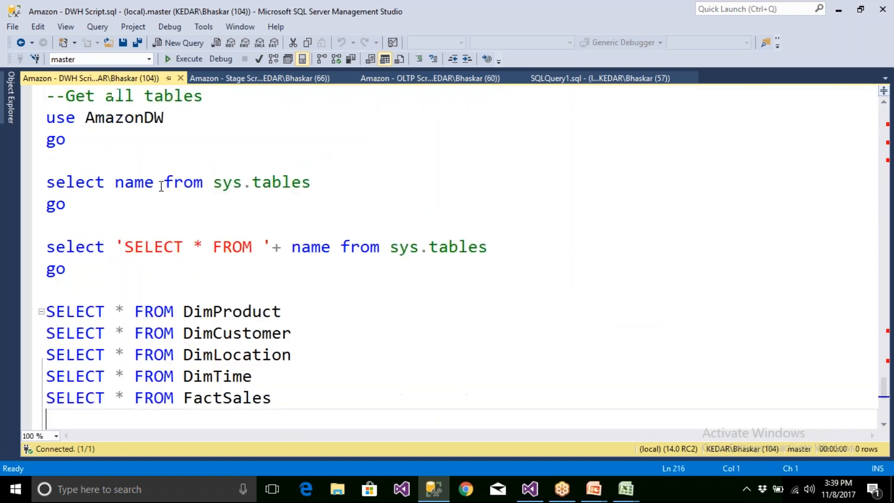
pyautogui.click(301, 316)
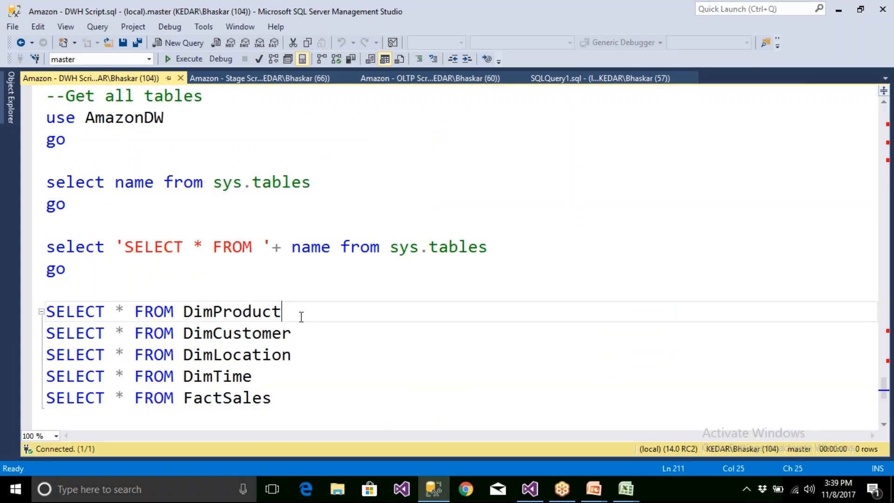
pyautogui.hotkey('shift', 'Home')
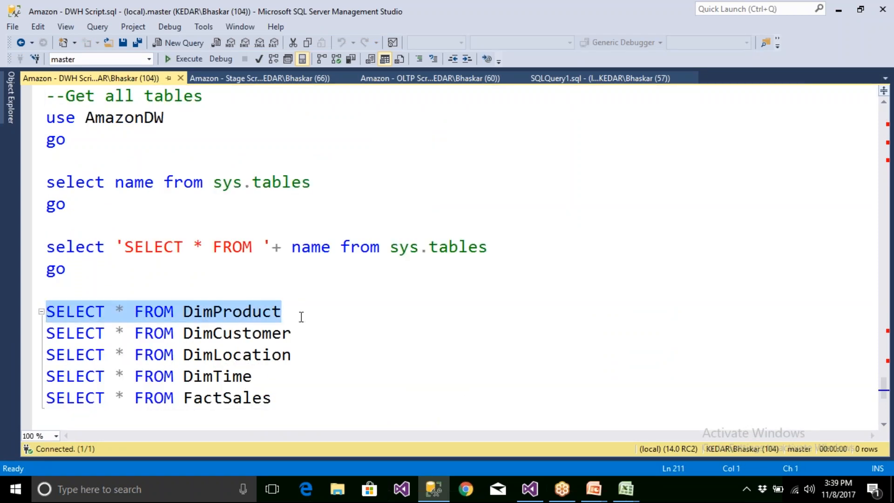
pyautogui.press('F5')
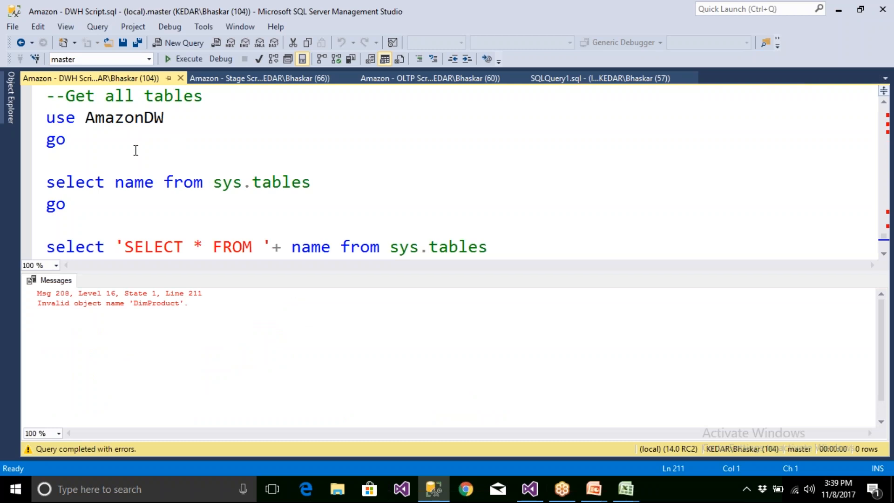
# Run the script's "use AmazonDW" and "go" lines to change the database context, and hide the results.
pyautogui.click(73, 136)
pyautogui.moveTo(72, 136); pyautogui.dragTo(41, 122)
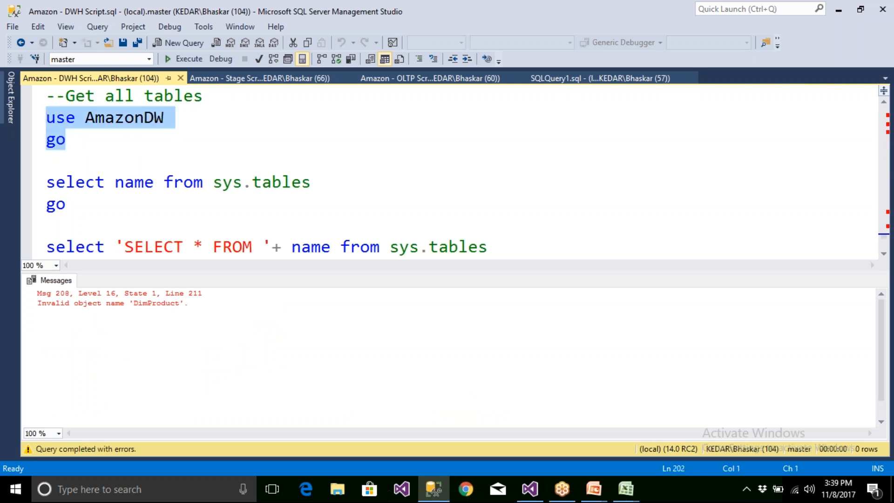
pyautogui.click(182, 60)
pyautogui.hotkey('ctrl', 'r')
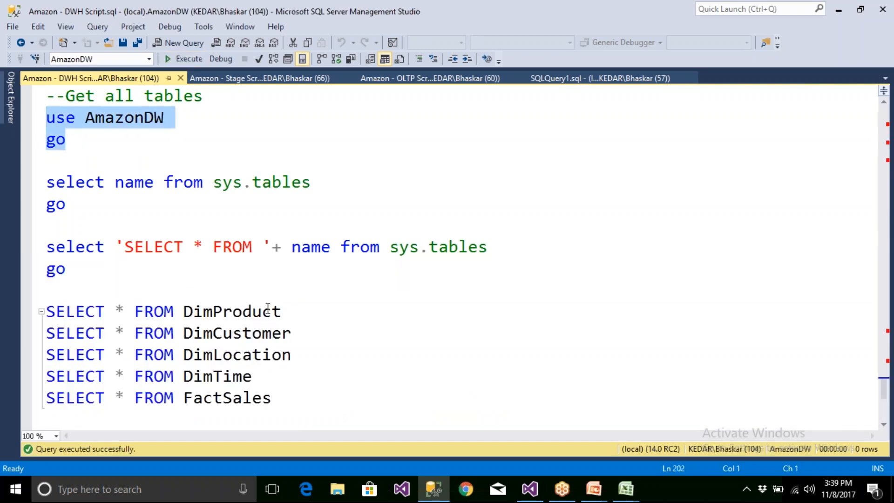
# Run only "SELECT * FROM DimProduct", examine the loaded rows through to the last one, and hide the results.
pyautogui.click(290, 311)
pyautogui.hotkey('shift', 'Home')
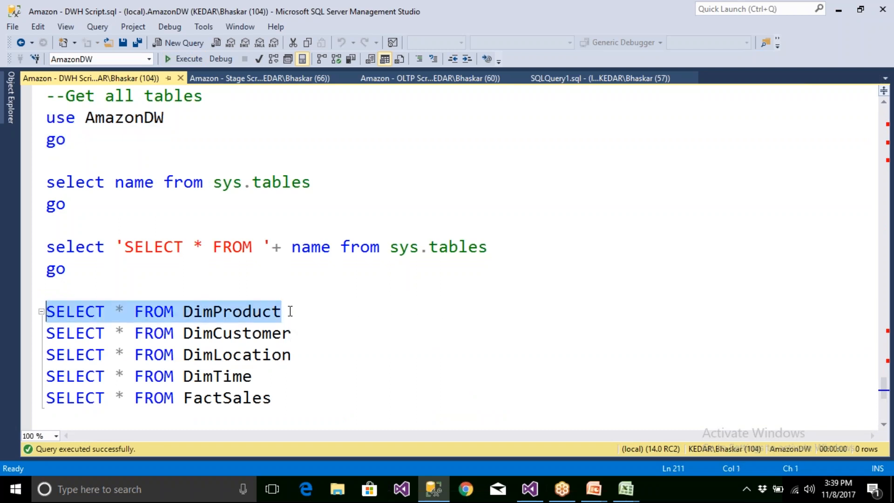
pyautogui.press('F5')
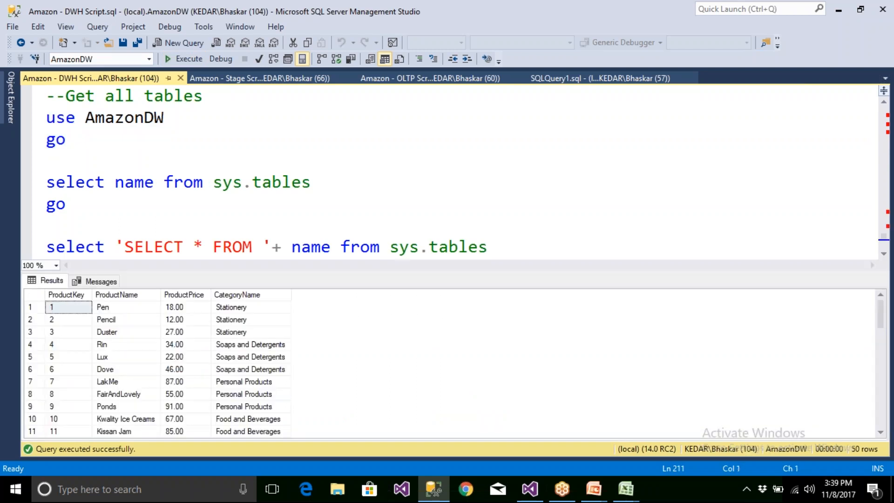
pyautogui.click(154, 406)
pyautogui.scroll(-13, 154, 408)
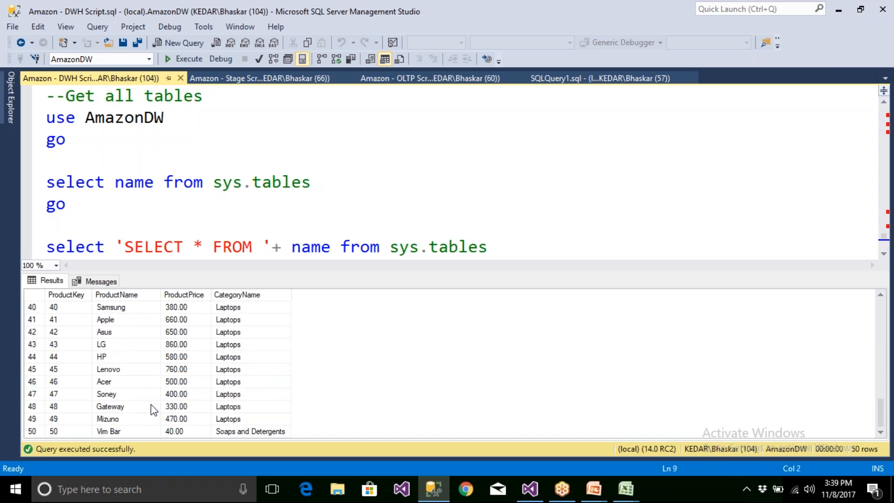
pyautogui.click(235, 226)
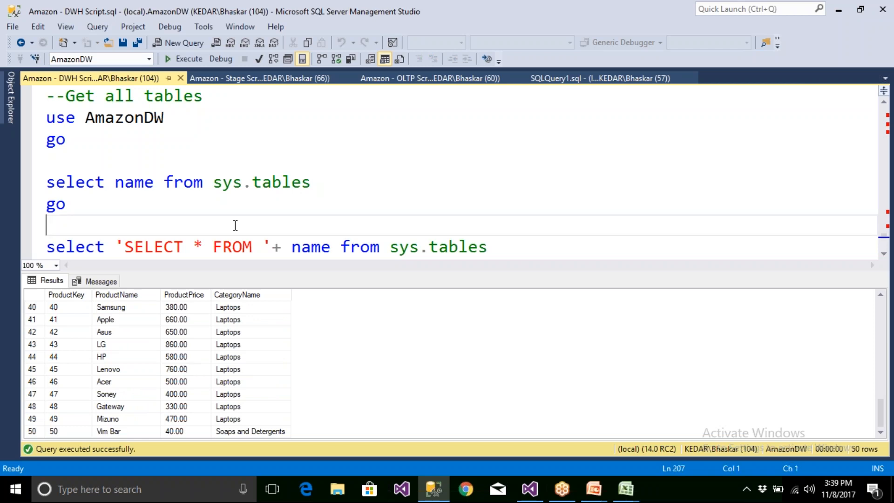
pyautogui.hotkey('ctrl', 'r')
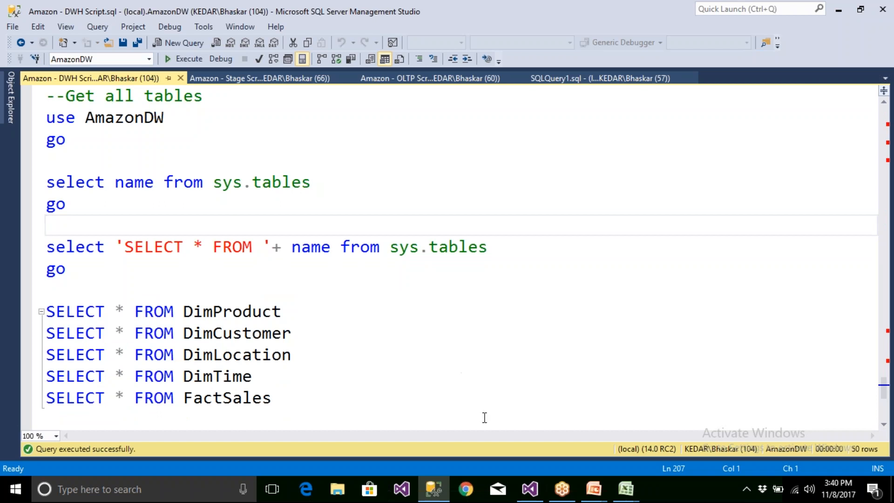
# Switch back to the Visual Studio data flow, reposition the Lookup and OLE DB Destination, and delete the Lookup Match Output path between them.
pyautogui.click(445, 495)
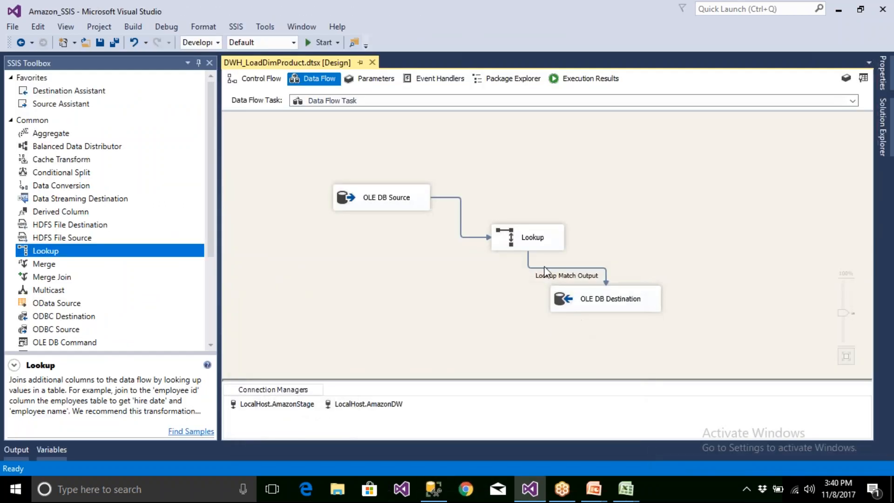
pyautogui.moveTo(529, 240); pyautogui.dragTo(476, 251)
pyautogui.moveTo(570, 305); pyautogui.dragTo(580, 325)
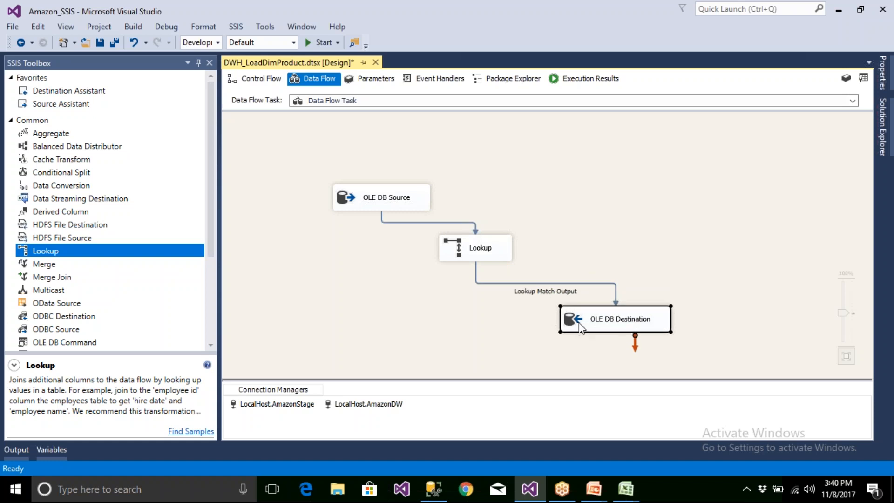
pyautogui.click(604, 283)
pyautogui.press('Delete')
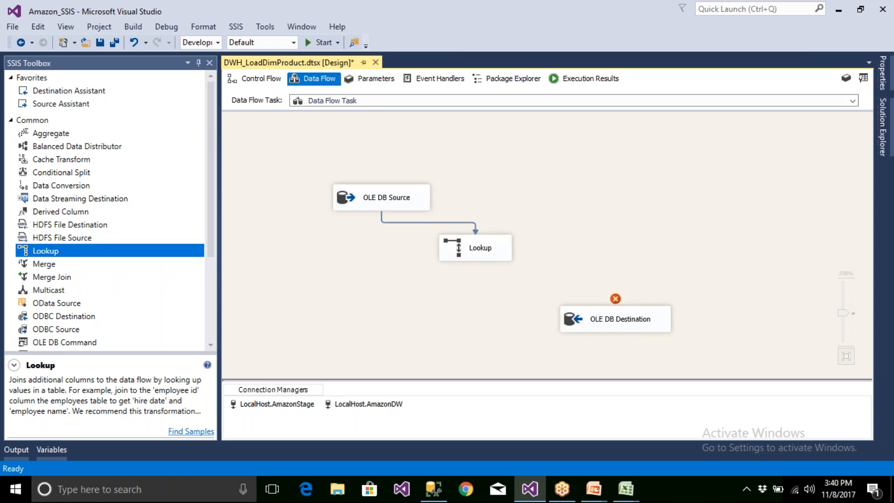
# Add a Slowly Changing Dimension transformation beyond the Lookup, with the OLE DB Destination moved below it.
pyautogui.click(15, 124)
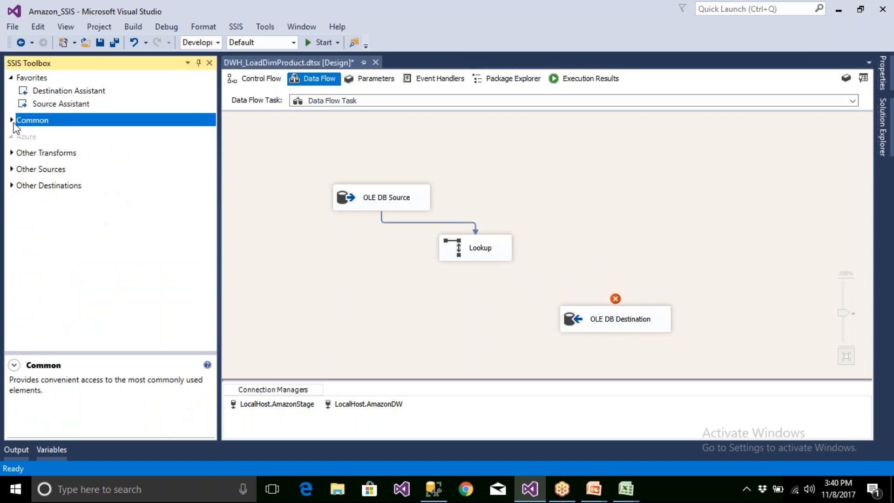
pyautogui.click(11, 121)
pyautogui.scroll(-3, 46, 265)
pyautogui.click(70, 254)
pyautogui.moveTo(399, 264); pyautogui.dragTo(596, 256)
pyautogui.moveTo(601, 329); pyautogui.dragTo(660, 361)
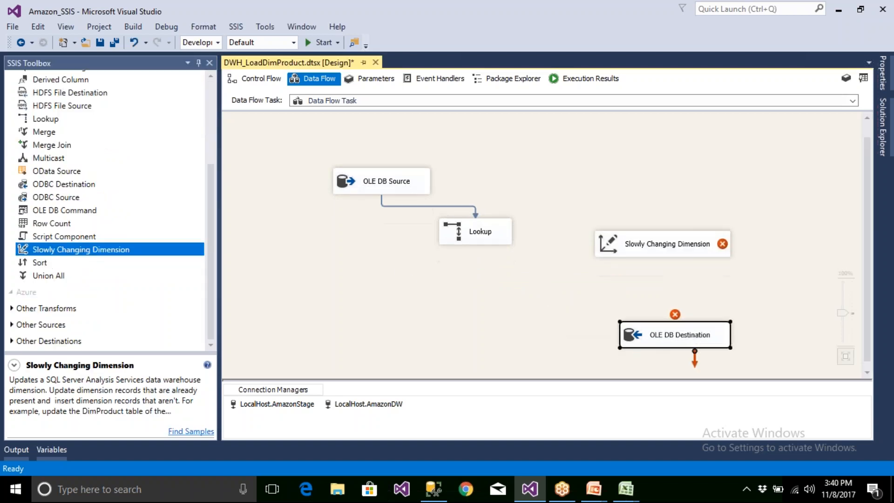
pyautogui.moveTo(650, 248); pyautogui.dragTo(654, 267)
# Connect the Lookup's match output to the Slowly Changing Dimension transformation.
pyautogui.click(485, 236)
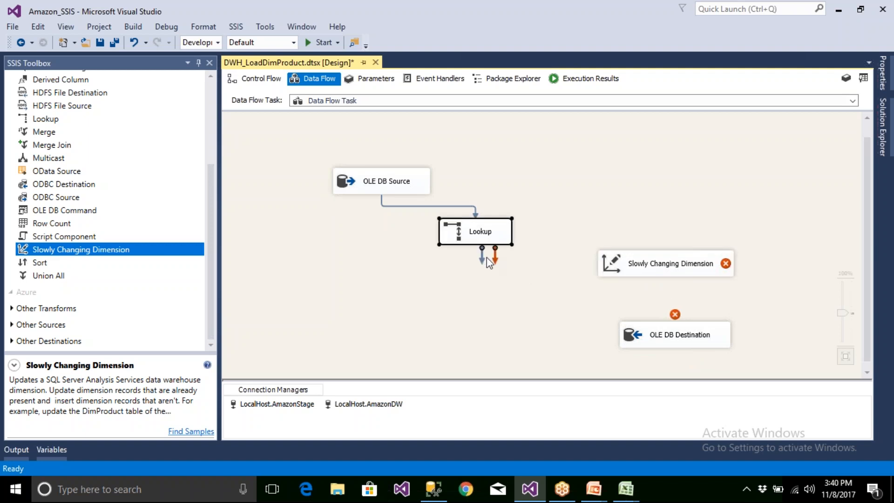
pyautogui.moveTo(482, 261); pyautogui.dragTo(613, 275)
pyautogui.click(442, 242)
pyautogui.click(415, 256)
pyautogui.click(511, 316)
pyautogui.click(641, 267)
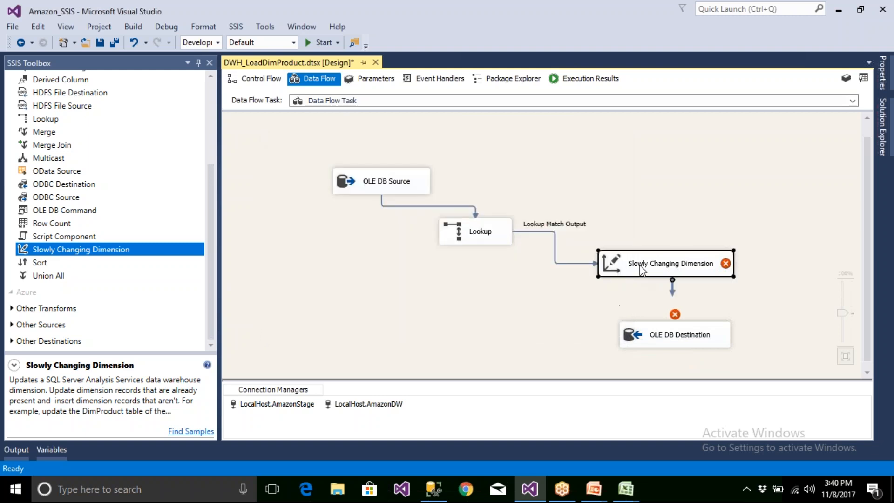
# Open the Slowly Changing Dimension wizard and choose the LocalHost.AmazonDW connection with [dbo].[DimProduct] as the dimension table.
pyautogui.doubleClick(641, 270)
pyautogui.click(341, 365)
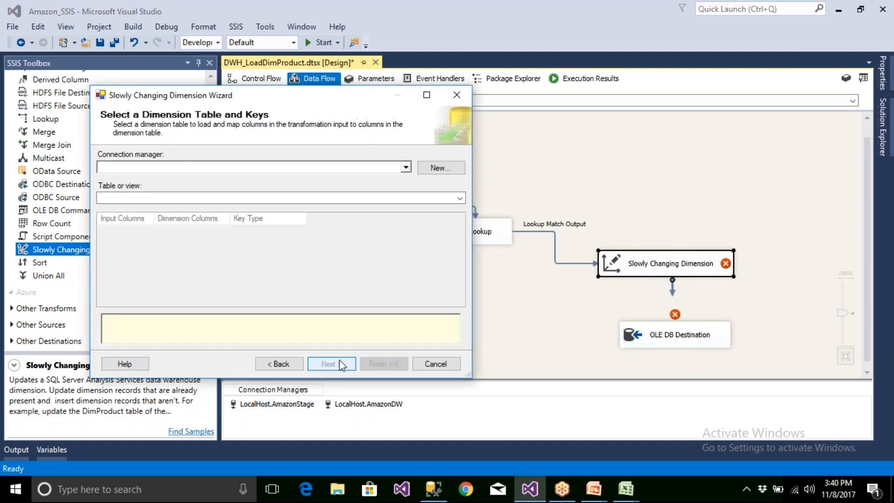
pyautogui.click(164, 199)
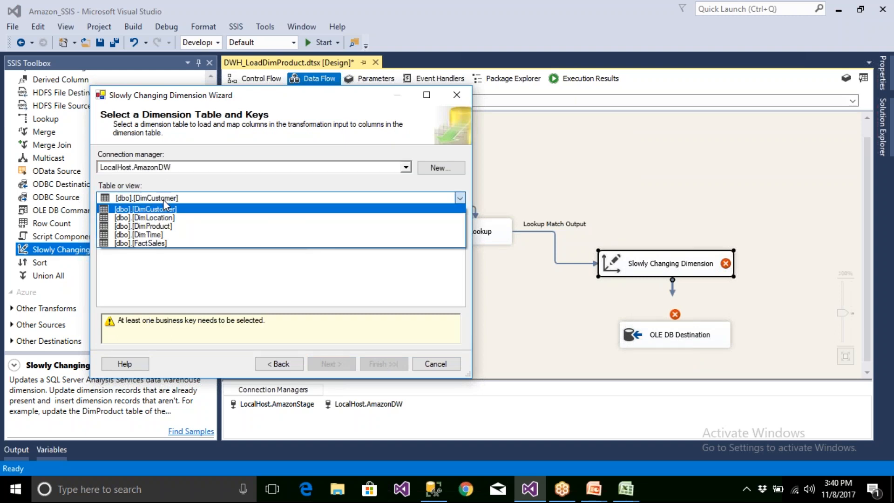
pyautogui.click(166, 228)
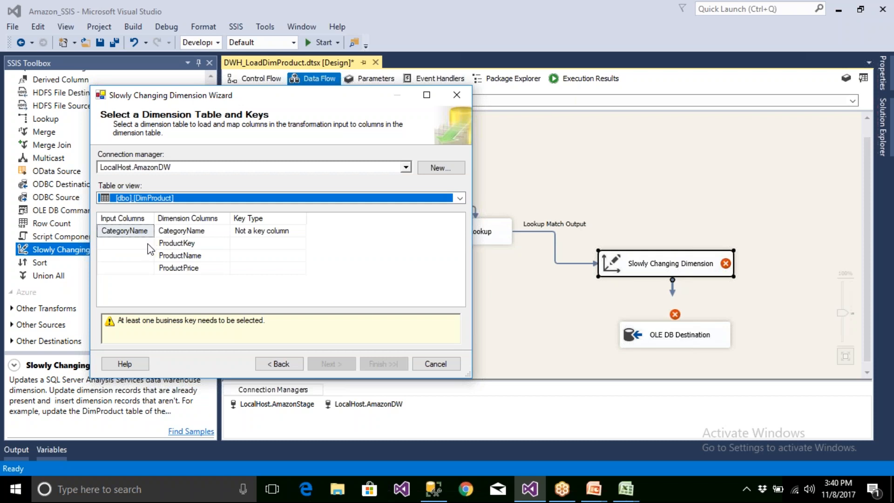
# Map the input columns Name to ProductName, Price to ProductPrice, and PID to ProductKey.
pyautogui.click(148, 256)
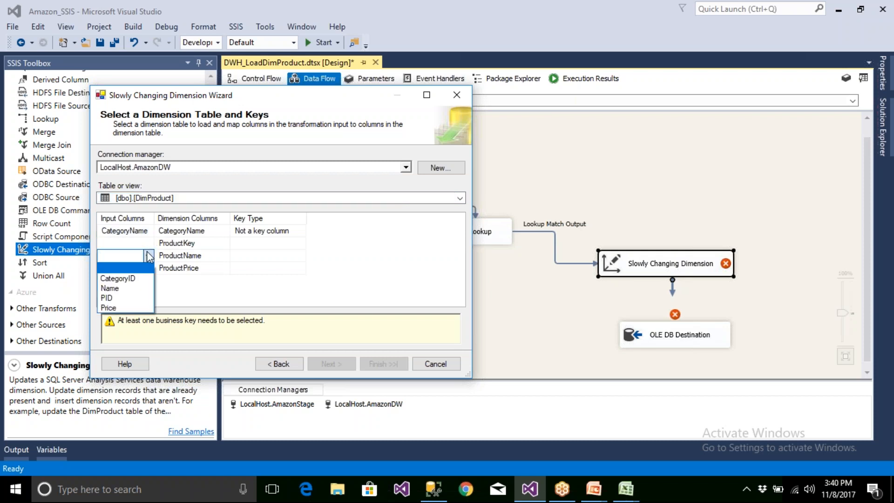
pyautogui.click(140, 289)
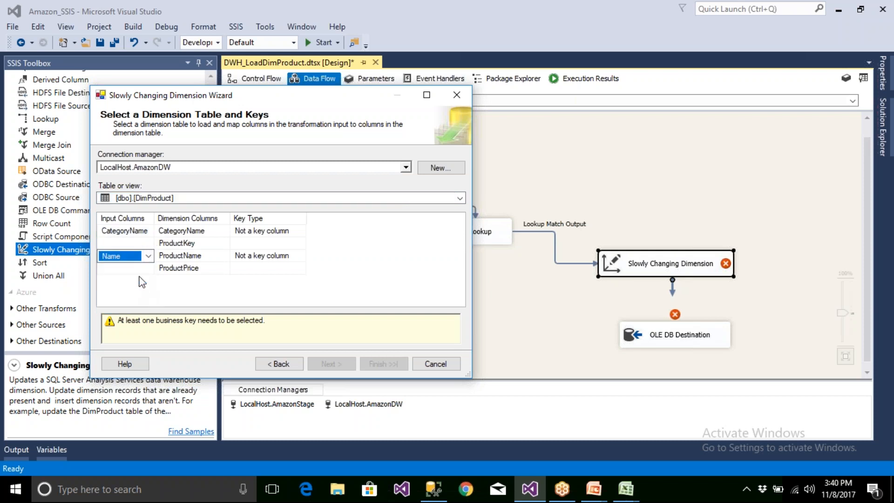
pyautogui.click(140, 268)
pyautogui.click(142, 269)
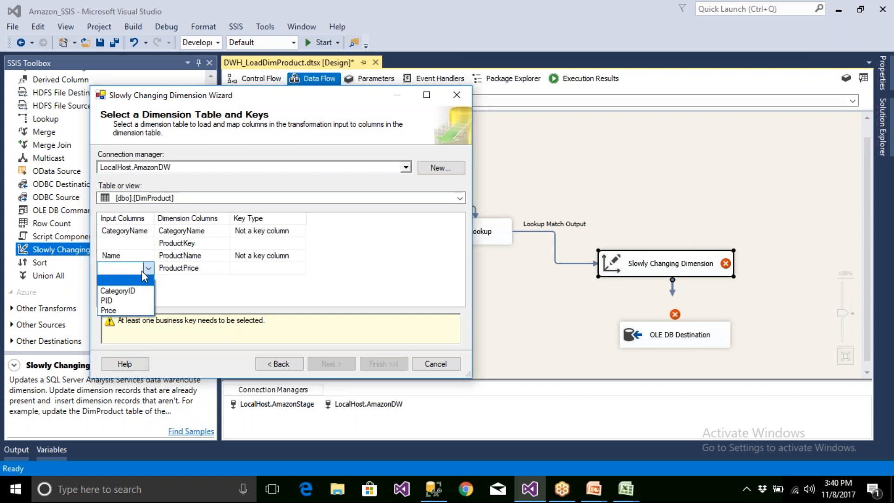
pyautogui.click(130, 308)
pyautogui.click(135, 244)
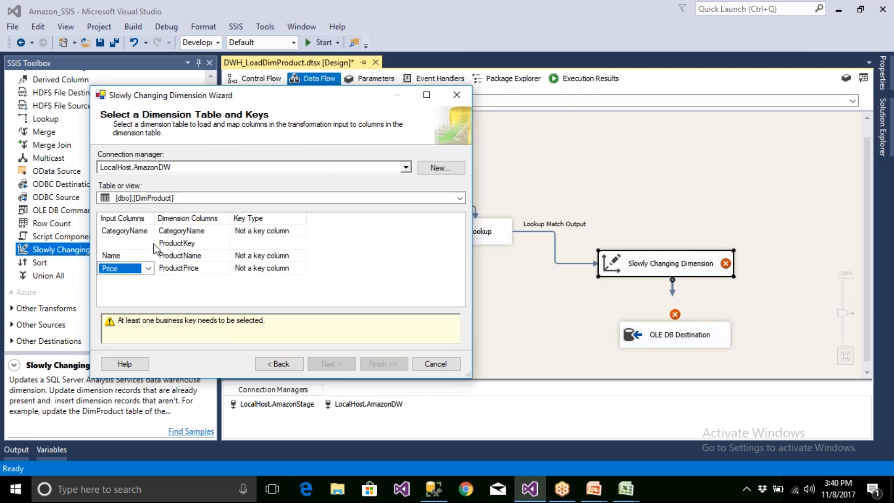
pyautogui.click(140, 243)
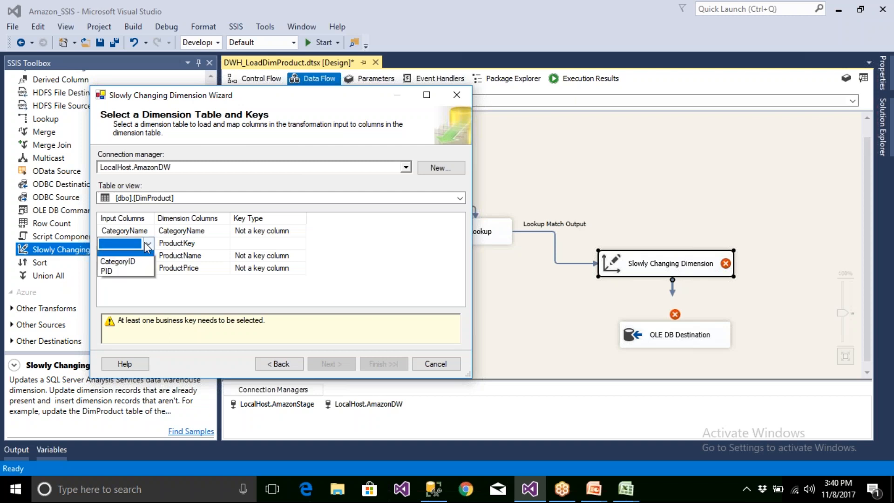
pyautogui.click(138, 276)
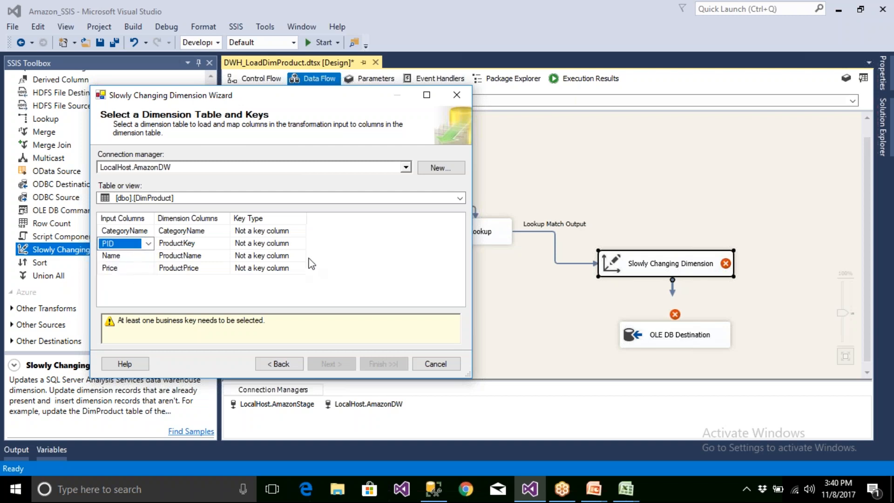
# Set ProductKey's key type to Business key and continue to the wizard's change-type page.
pyautogui.click(260, 243)
pyautogui.click(268, 263)
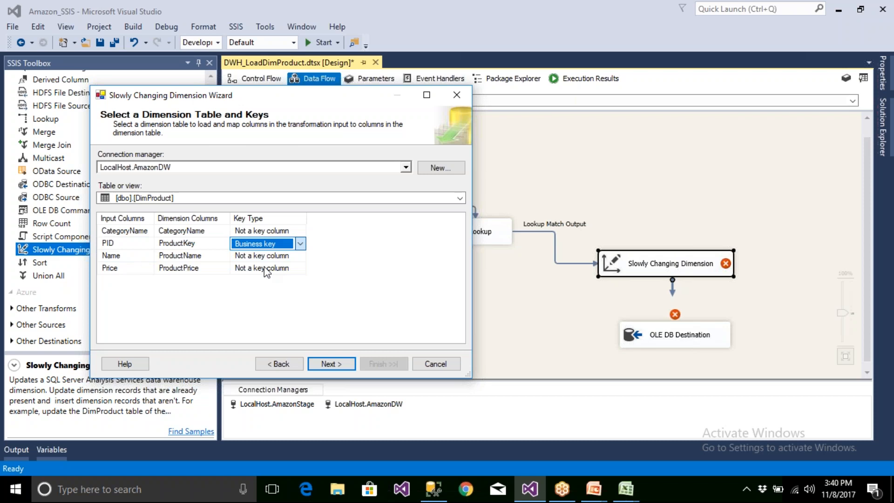
pyautogui.click(328, 364)
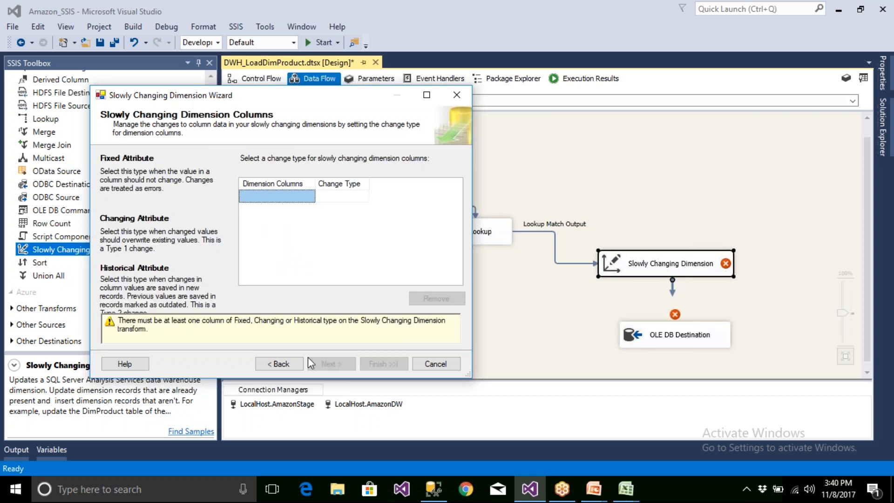
# Add CategoryName as a slowly changing dimension column with the change type Changing attribute.
pyautogui.click(298, 197)
pyautogui.click(298, 197)
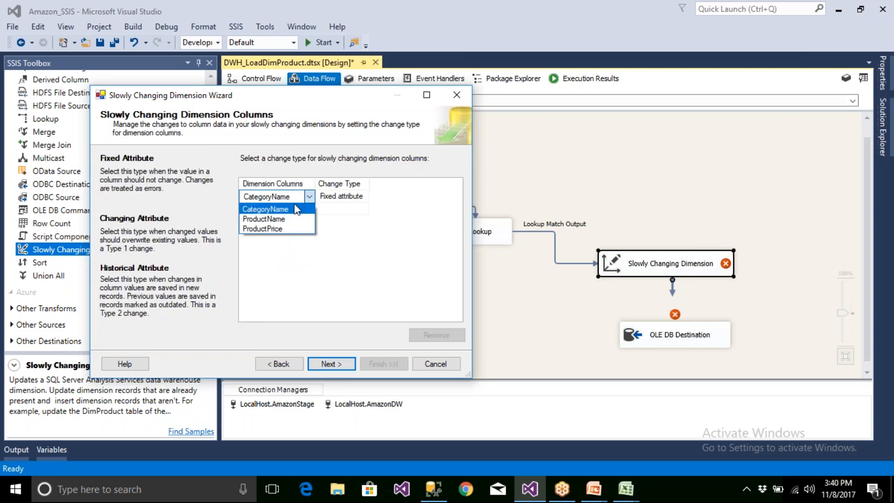
pyautogui.click(289, 212)
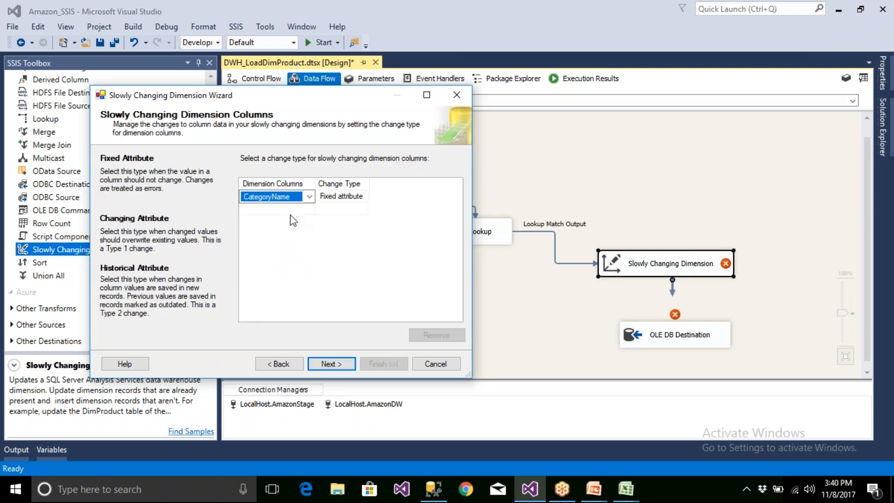
pyautogui.click(357, 197)
pyautogui.click(343, 197)
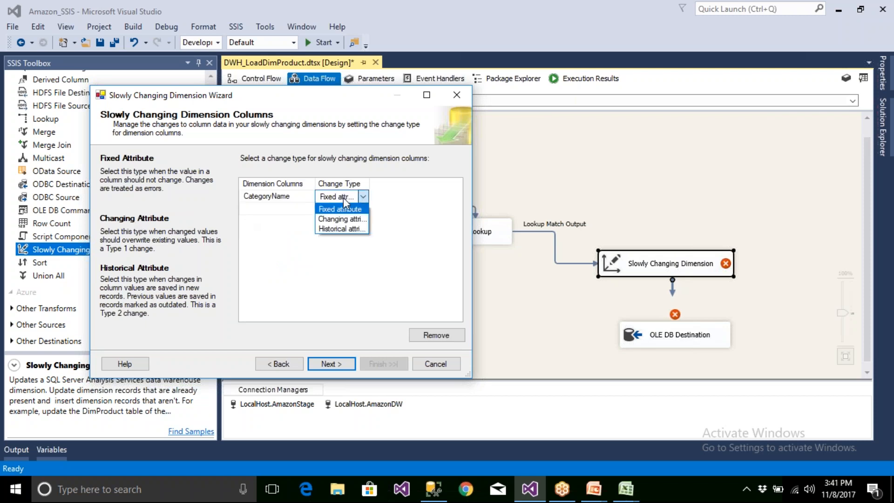
pyautogui.click(342, 216)
# Add ProductPrice with the change type Changing attribute, and widen the Change Type column.
pyautogui.click(300, 209)
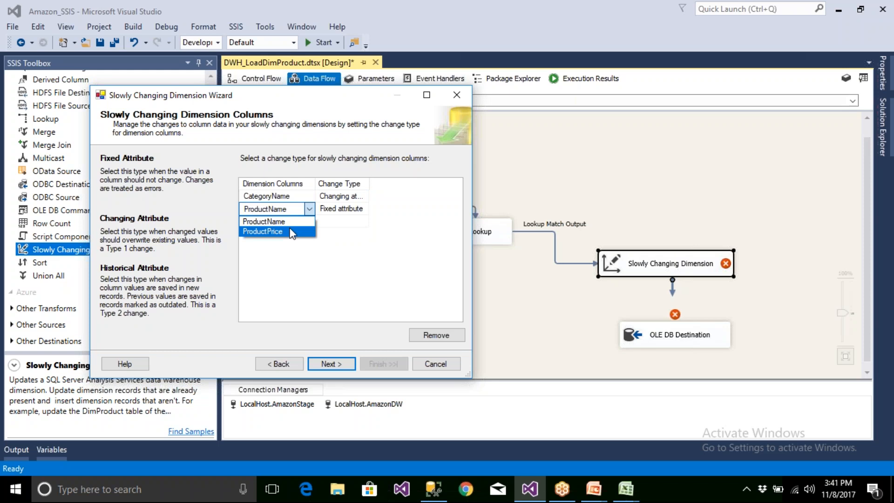
pyautogui.click(292, 232)
pyautogui.click(336, 210)
pyautogui.click(336, 209)
pyautogui.click(336, 232)
pyautogui.moveTo(370, 183); pyautogui.dragTo(405, 183)
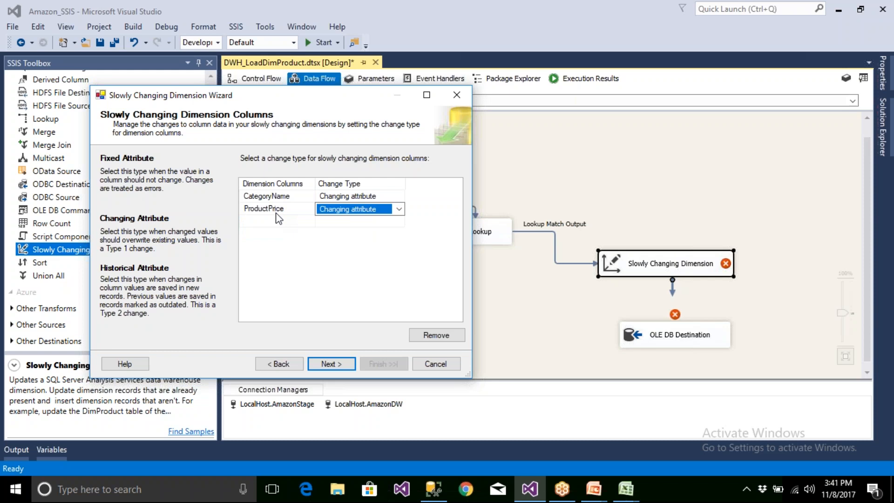
pyautogui.click(312, 268)
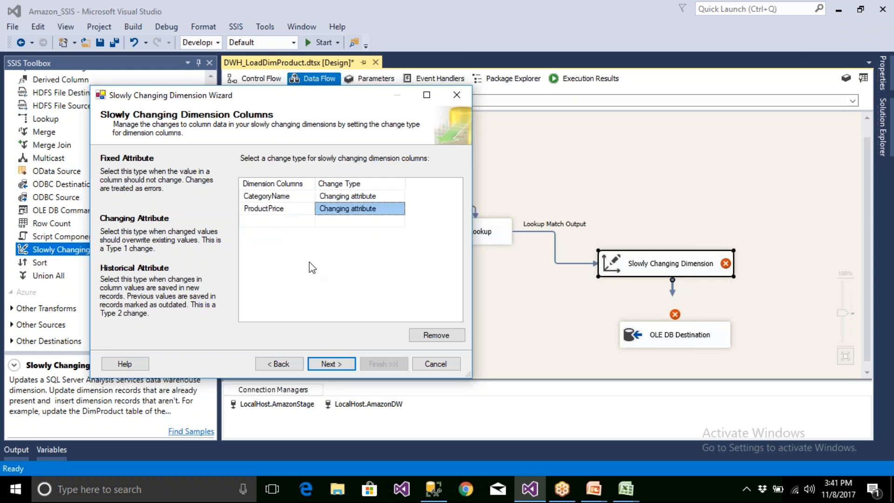
# Complete the wizard with inferred member support kept enabled, and delete the unconnected OLE DB Destination from the data flow.
pyautogui.click(336, 365)
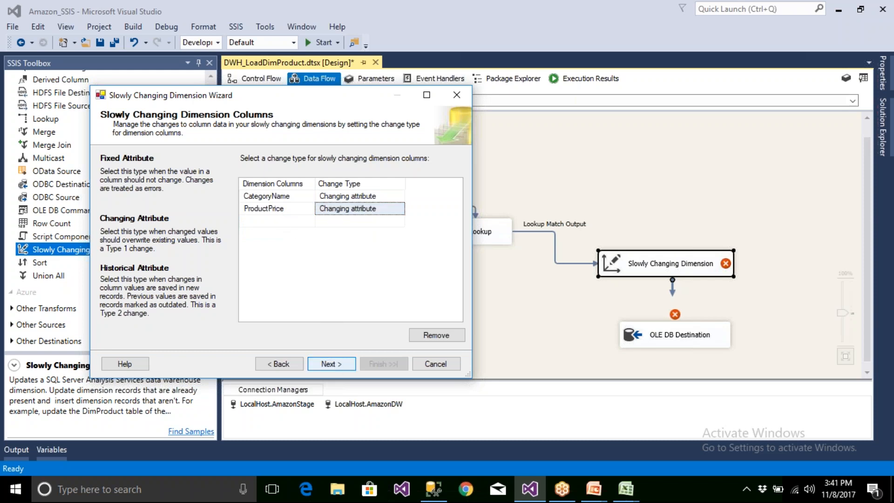
pyautogui.click(337, 364)
pyautogui.click(331, 364)
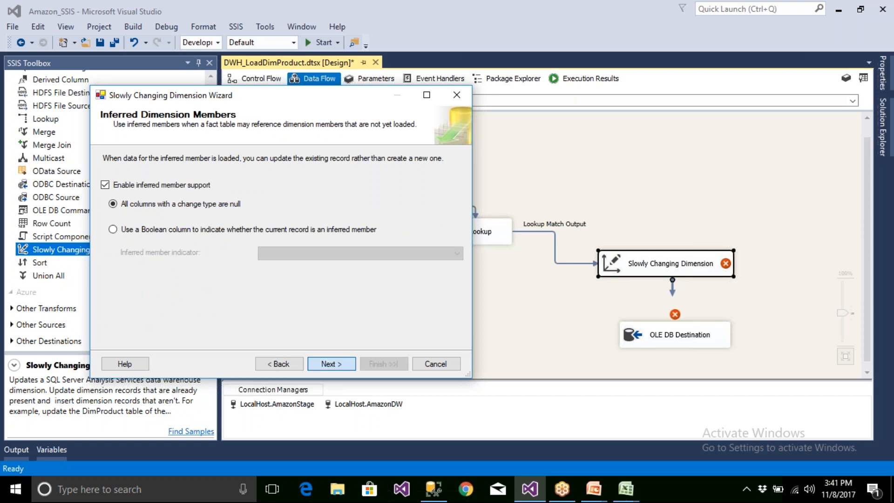
pyautogui.click(384, 363)
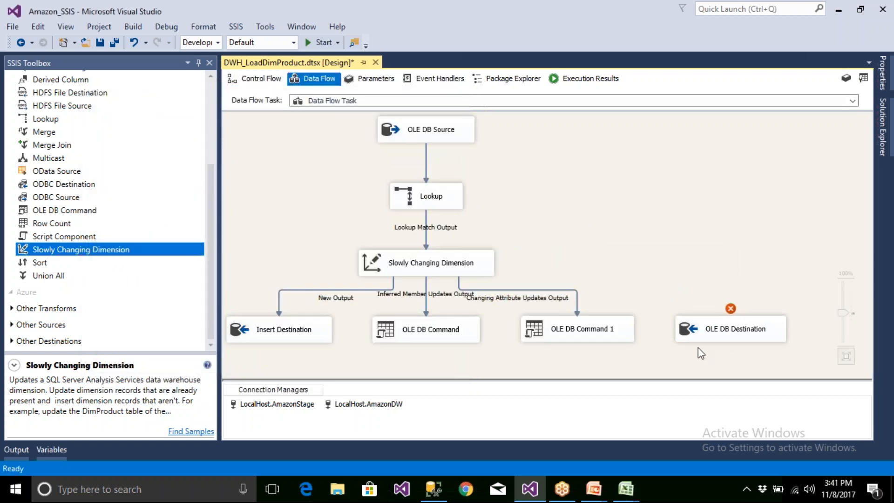
pyautogui.click(735, 334)
pyautogui.press('Delete')
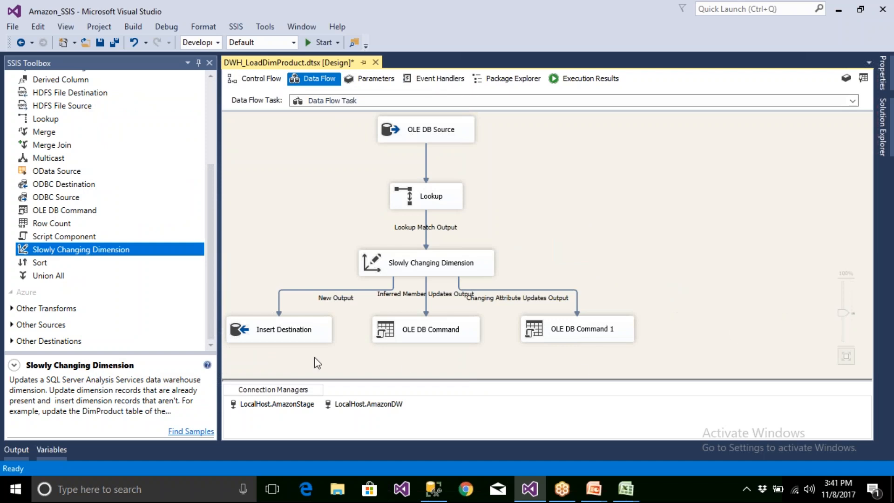
# Review the Insert Destination's connection settings and its column mappings to DimProduct, and close its editor.
pyautogui.doubleClick(300, 329)
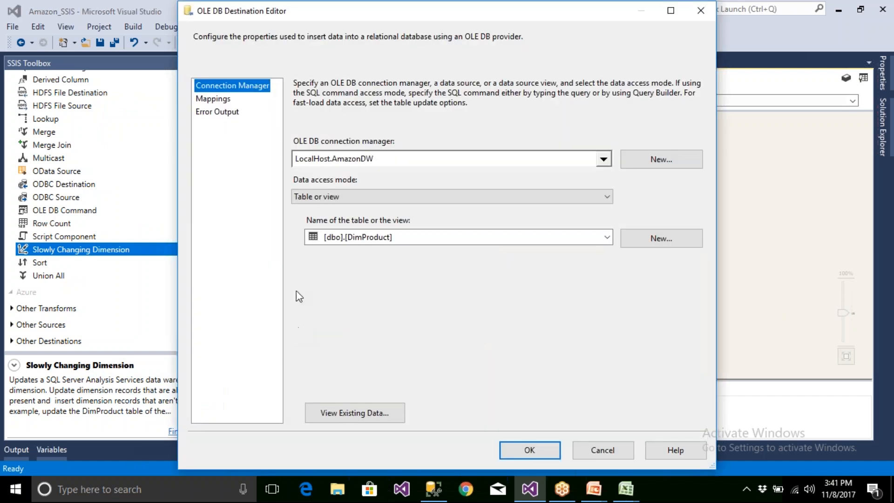
pyautogui.click(213, 98)
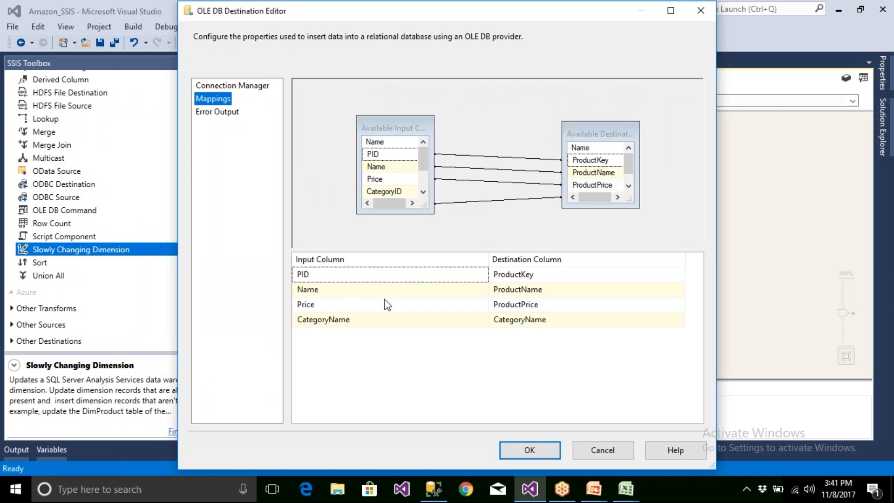
pyautogui.click(530, 449)
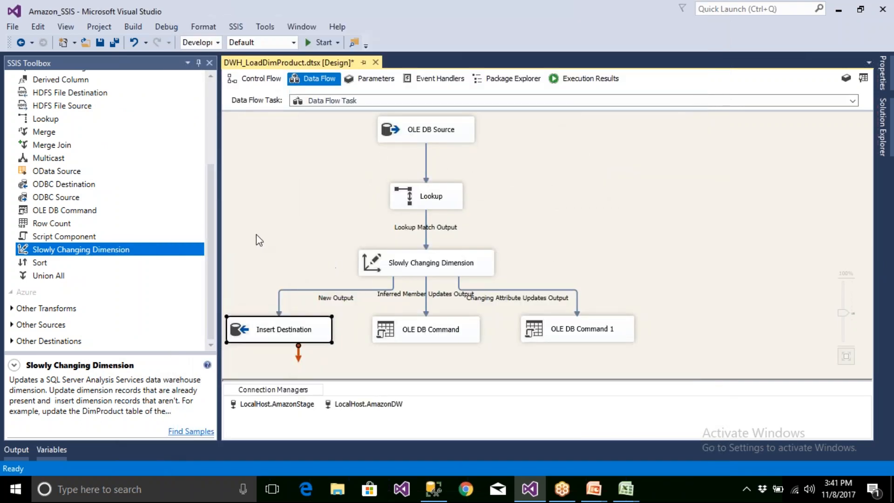
# Save the package, run it, and return to design mode once execution is complete.
pyautogui.click(99, 43)
pyautogui.click(321, 43)
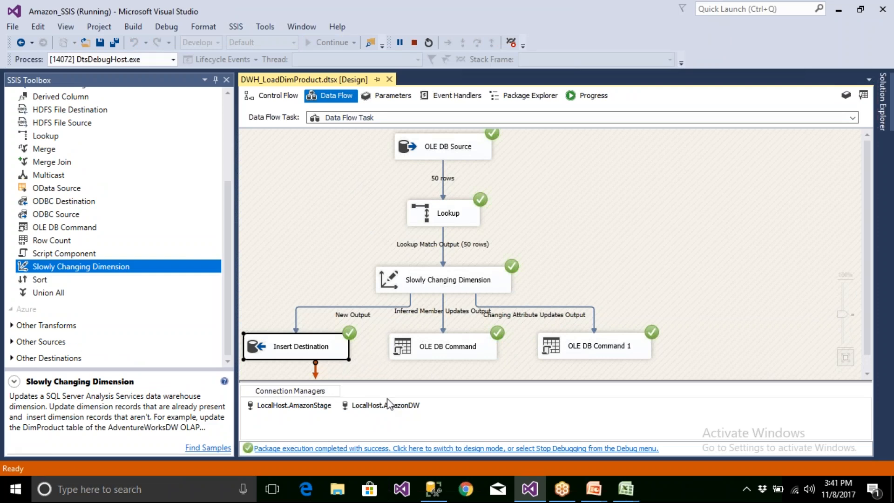
pyautogui.click(400, 448)
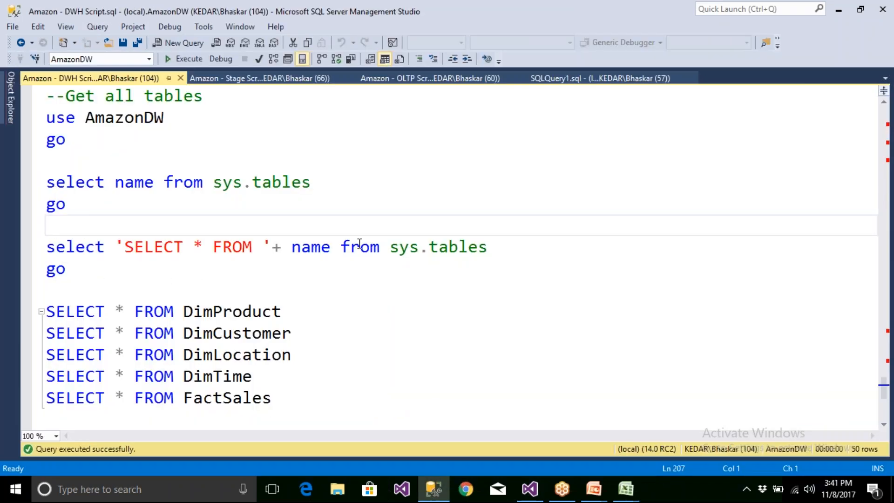
# In the Stage script in SQL Server Management Studio, run only "SELECT * FROM StageProductMaster" and check the Pen's price.
pyautogui.click(261, 78)
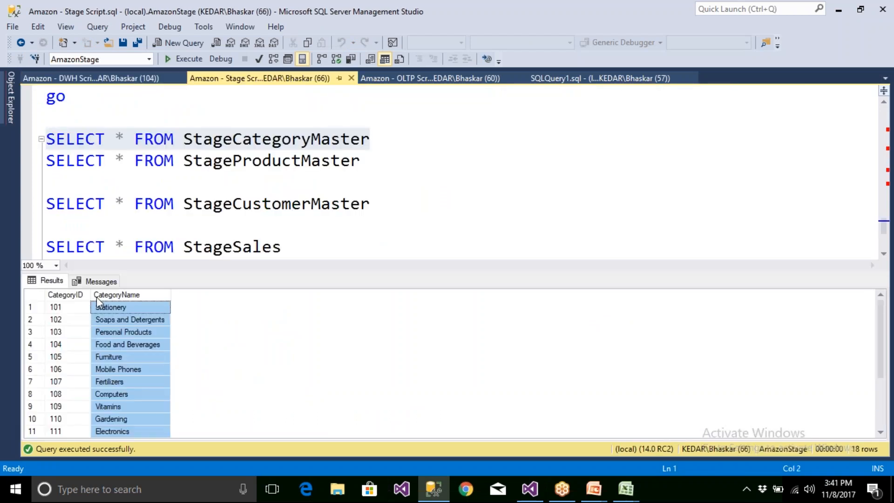
pyautogui.click(290, 155)
pyautogui.moveTo(362, 161); pyautogui.dragTo(45, 163)
pyautogui.click(185, 59)
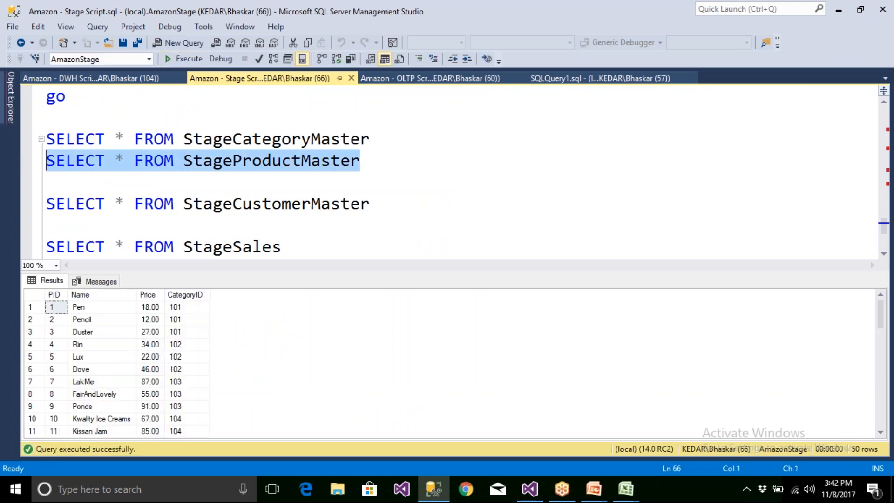
pyautogui.click(150, 308)
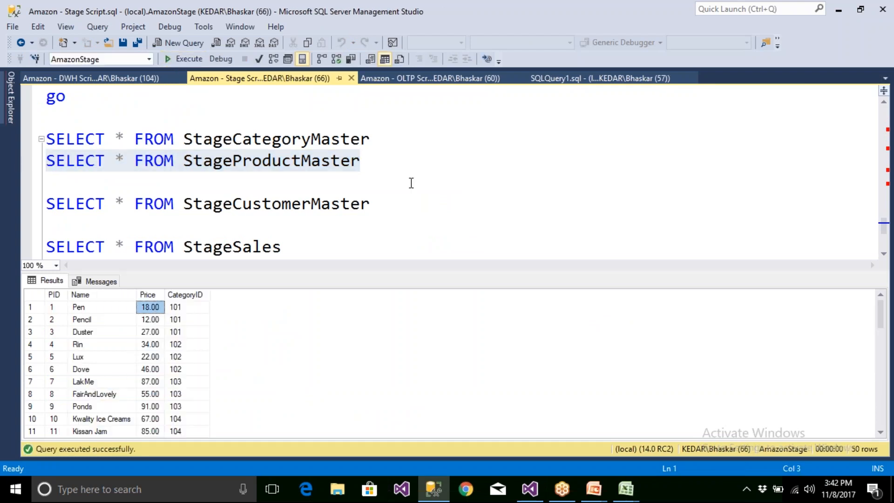
# Below the StageProductMaster query, add "update StageProductMaster set price = 22 where pid = 1" on three lines.
pyautogui.click(407, 162)
pyautogui.press('Return')
pyautogui.press('Return')
pyautogui.write('update')
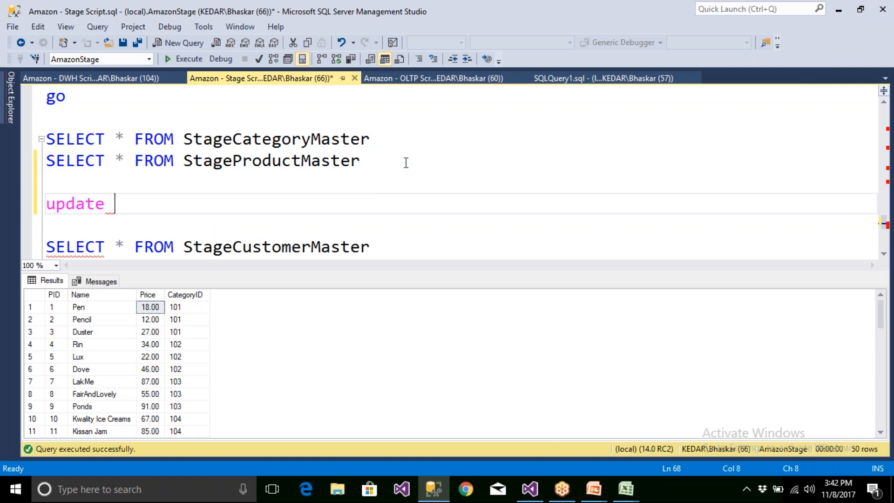
pyautogui.doubleClick(325, 164)
pyautogui.hotkey('ctrl', 'c')
pyautogui.click(186, 200)
pyautogui.hotkey('ctrl', 'v')
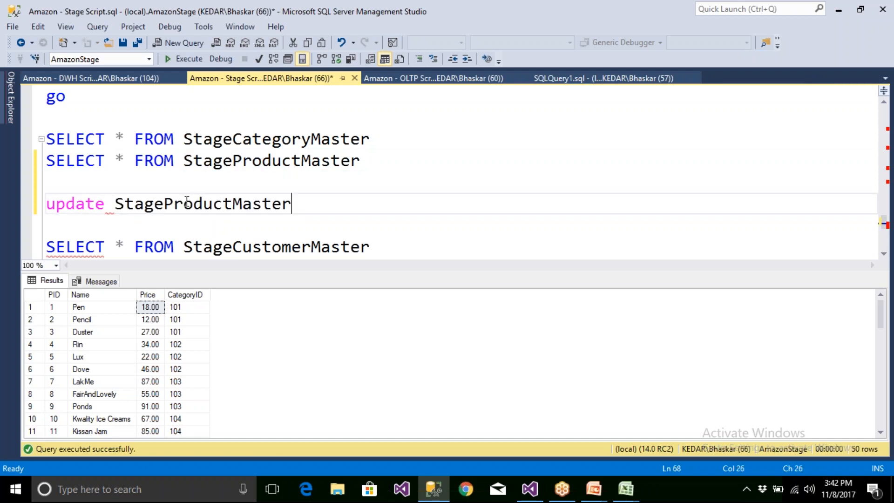
pyautogui.press('Return')
pyautogui.write('set ')
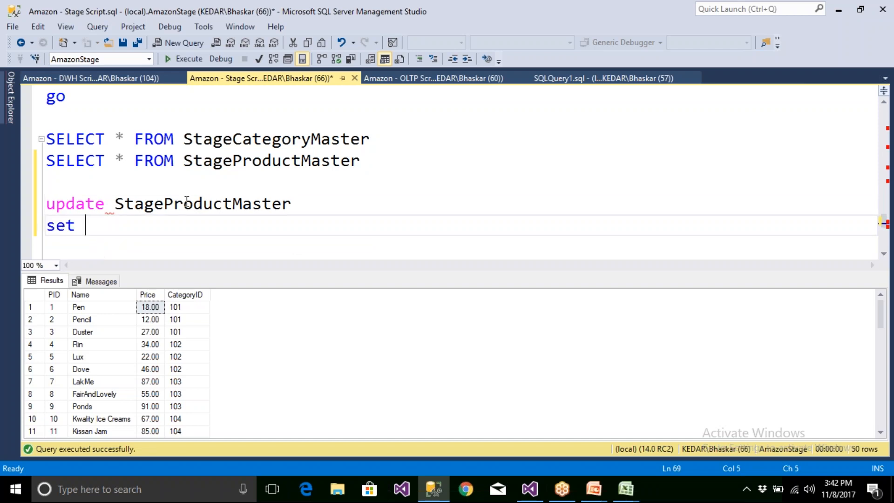
pyautogui.write('price = 22')
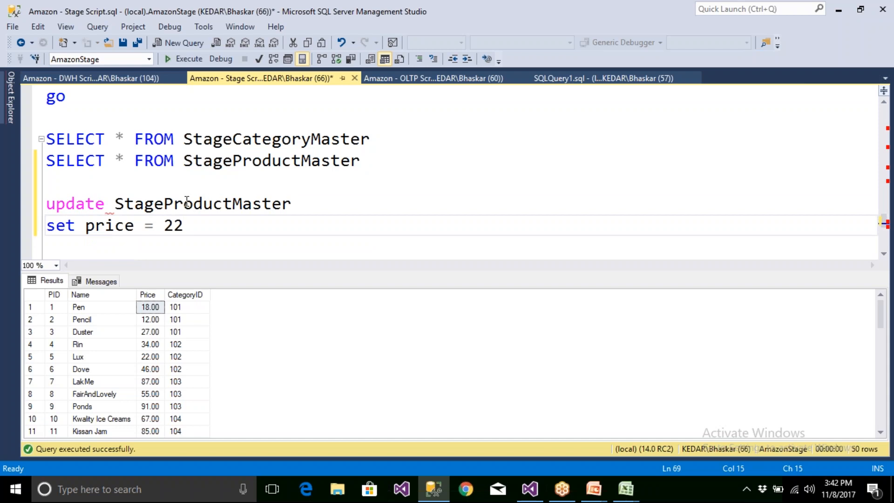
pyautogui.press('Return')
pyautogui.write('where pi')
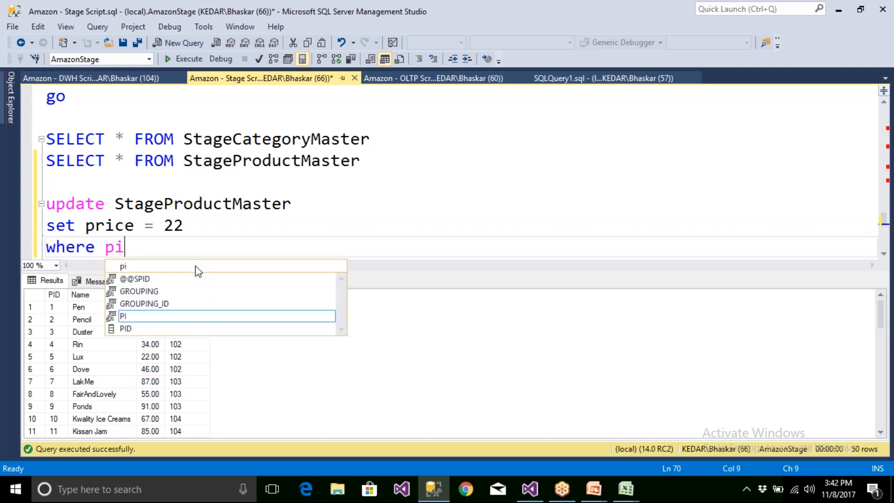
pyautogui.write('d = 1')
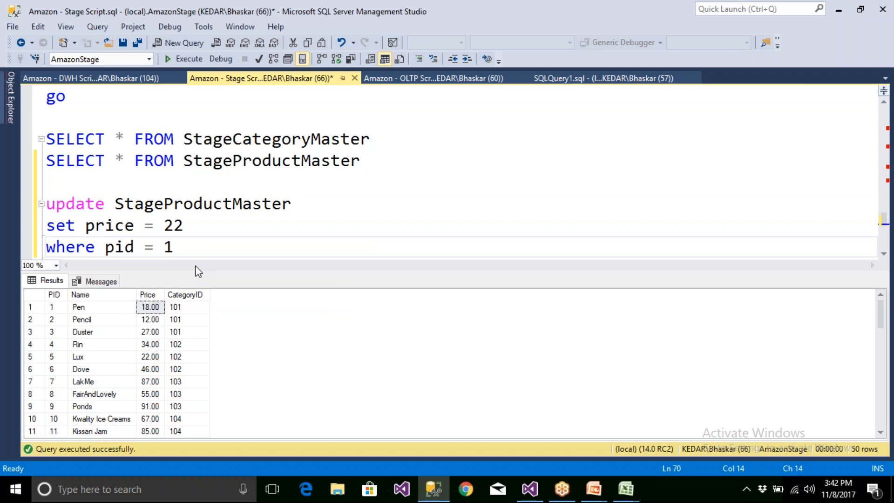
# Run only the update statement, and rerun "SELECT * FROM StageProductMaster" to check the staged price.
pyautogui.hotkey('shift', 'Home')
pyautogui.hotkey('shift', 'Up')
pyautogui.hotkey('shift', 'Up')
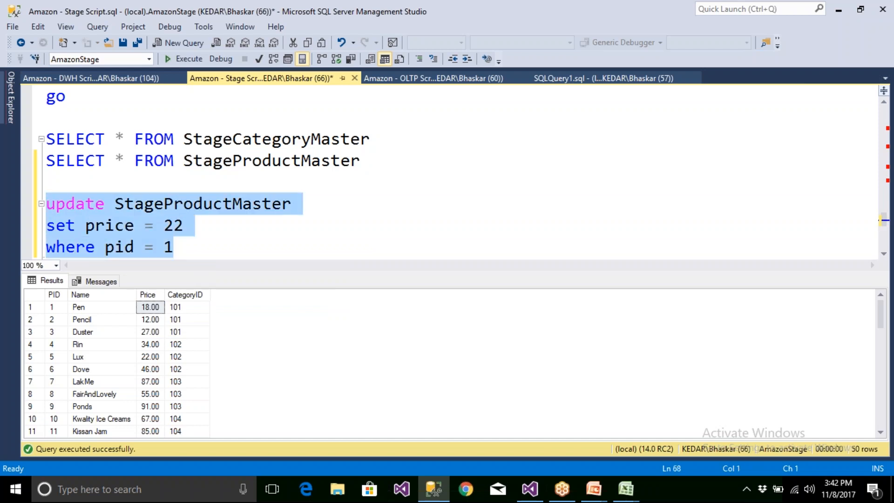
pyautogui.click(172, 62)
pyautogui.click(368, 164)
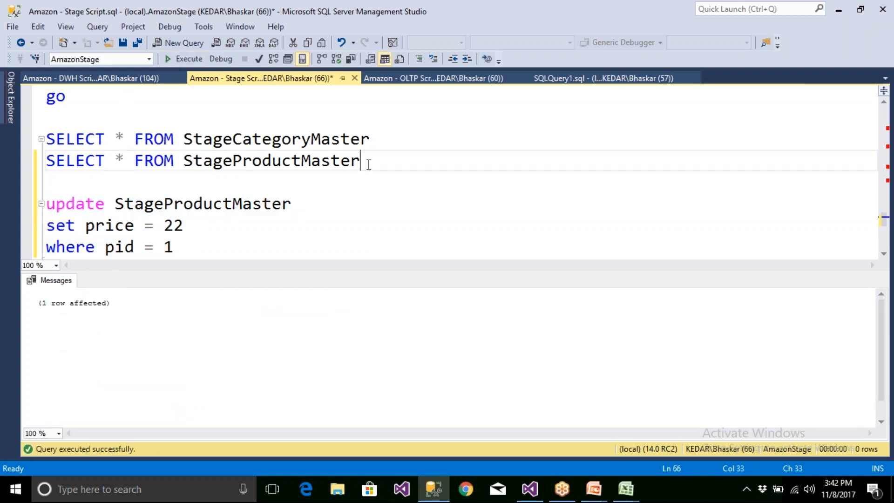
pyautogui.hotkey('shift', 'Home')
pyautogui.press('F5')
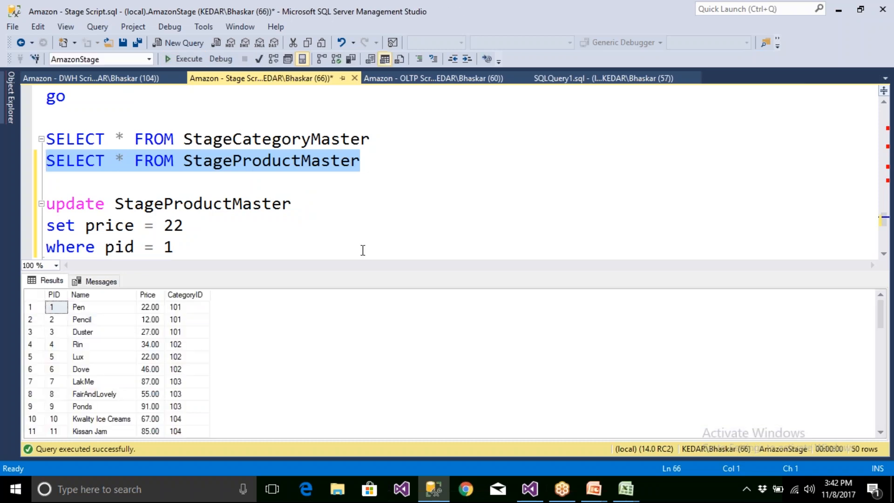
# In the DWH script, run only "SELECT * FROM DimProduct" and check the Pen's ProductPrice before reloading.
pyautogui.click(117, 79)
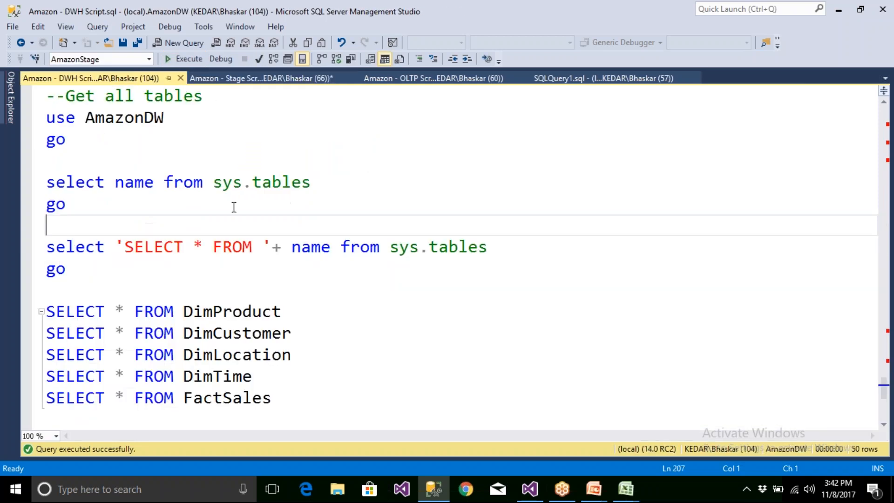
pyautogui.moveTo(296, 313); pyautogui.dragTo(45, 311)
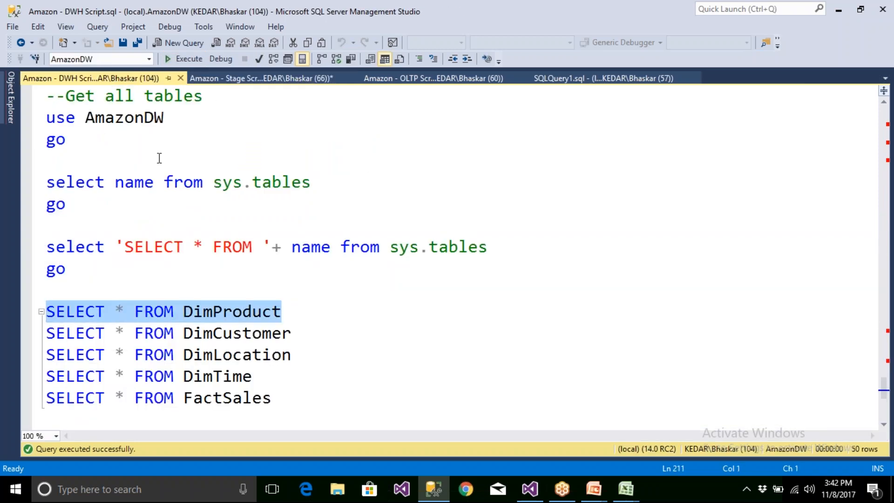
pyautogui.click(186, 59)
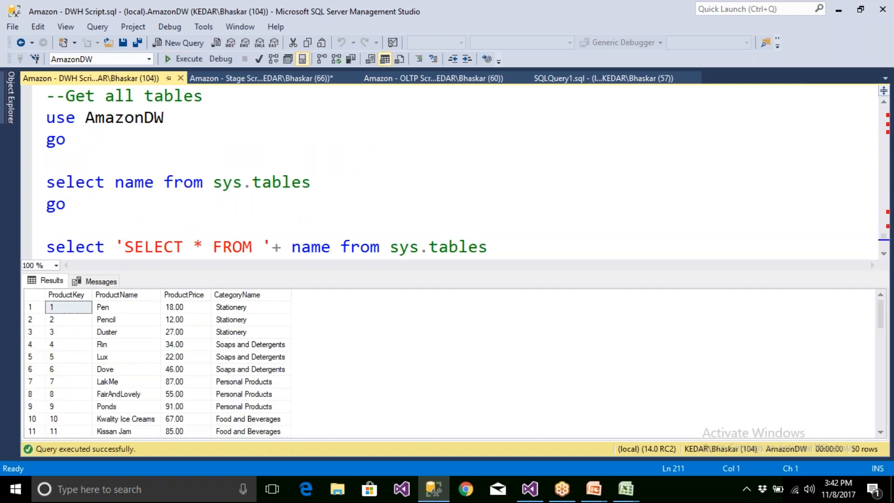
pyautogui.click(176, 307)
# Switch to Visual Studio, run the DWH_LoadDimProduct package, and return to design mode once execution is complete.
pyautogui.click(530, 489)
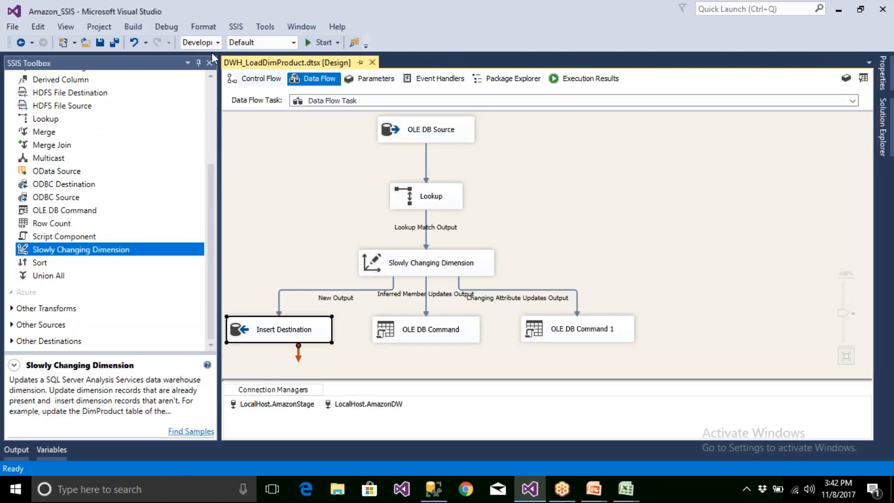
pyautogui.click(321, 42)
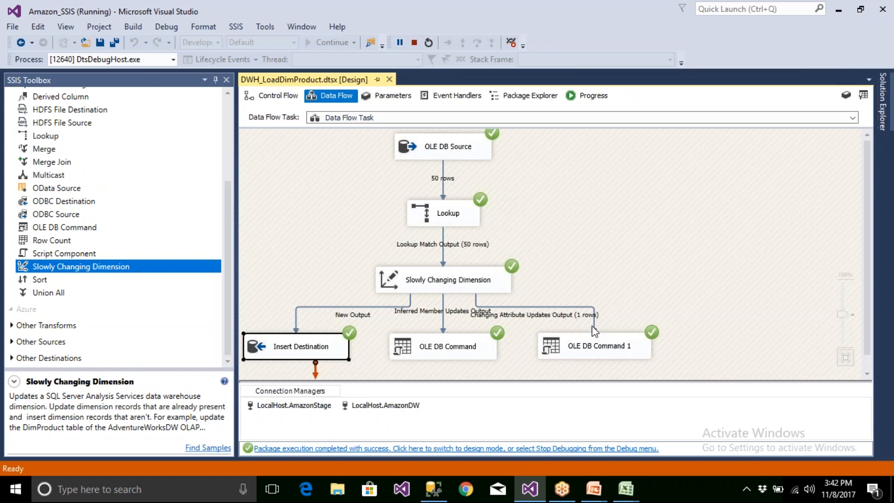
pyautogui.click(557, 448)
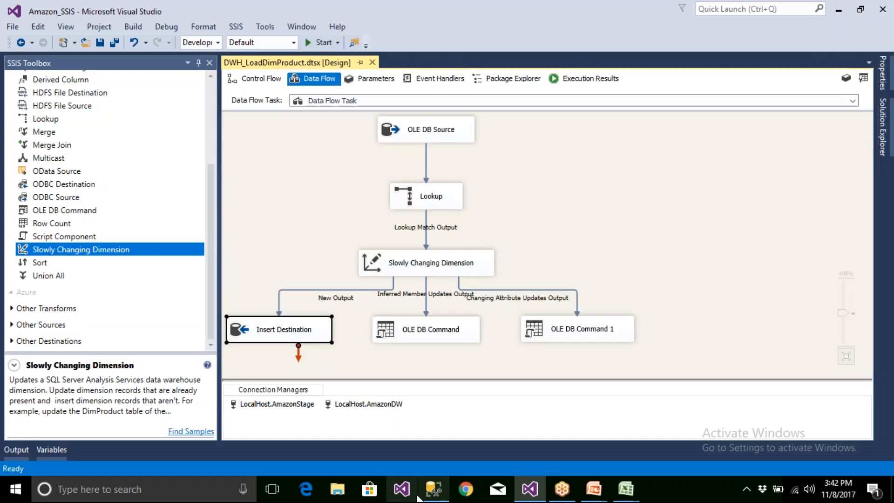
# Back in SQL Server Management Studio, rerun only "SELECT * FROM DimProduct" and check whether the Pen's price was updated.
pyautogui.click(433, 495)
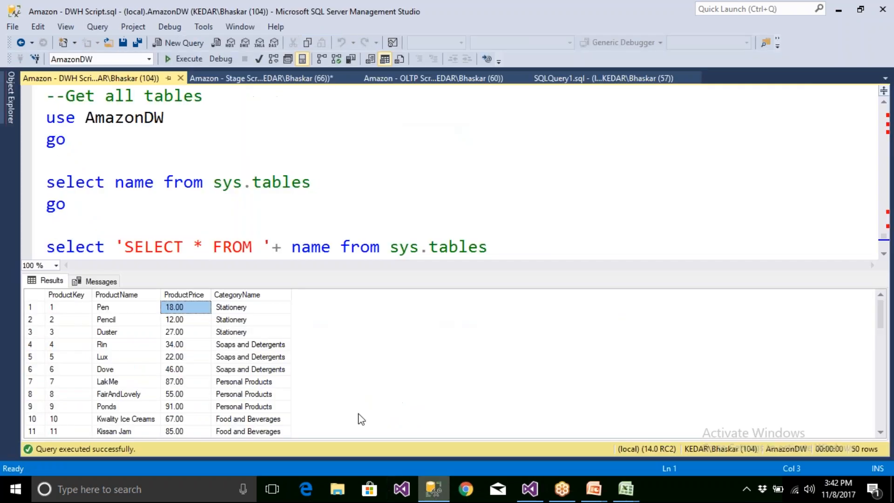
pyautogui.click(200, 203)
pyautogui.scroll(-1, 199, 203)
pyautogui.click(298, 252)
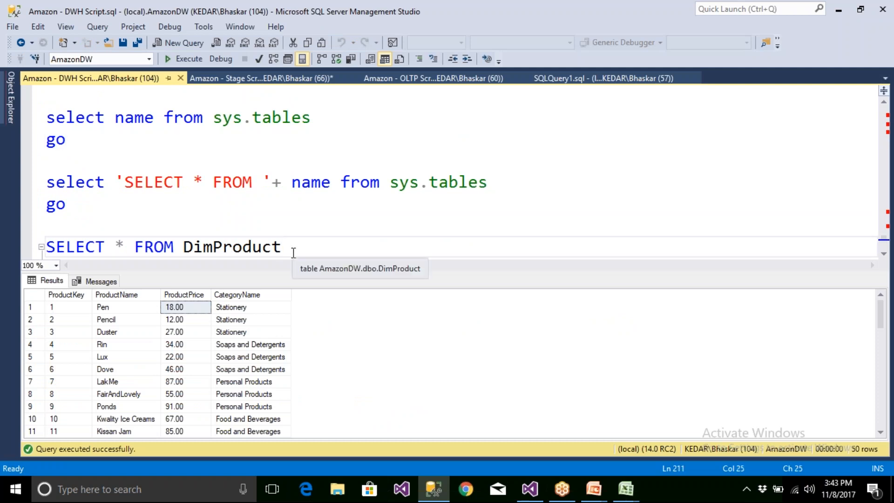
pyautogui.hotkey('shift', 'Home')
pyautogui.press('F5')
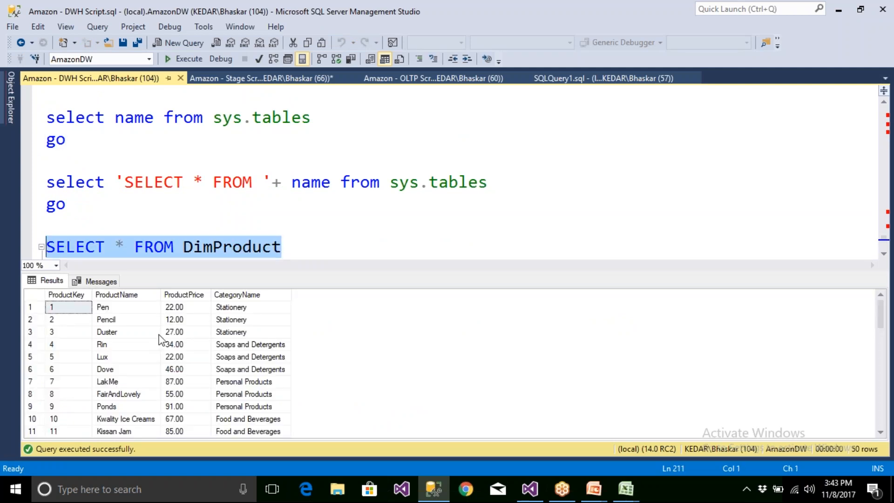
pyautogui.click(177, 307)
pyautogui.click(140, 307)
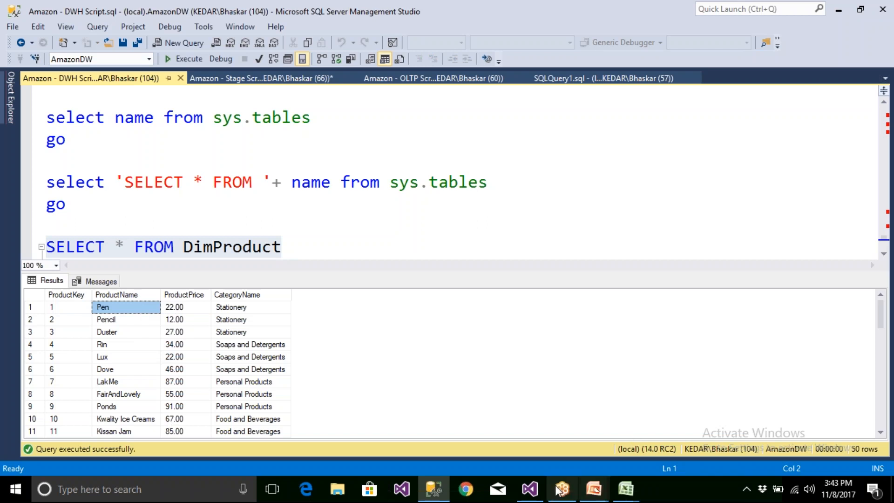
# In Visual Studio, rename the Lookup transformation to "Lookup on Category Master table and Get CatgoryName", and save the package.
pyautogui.click(485, 437)
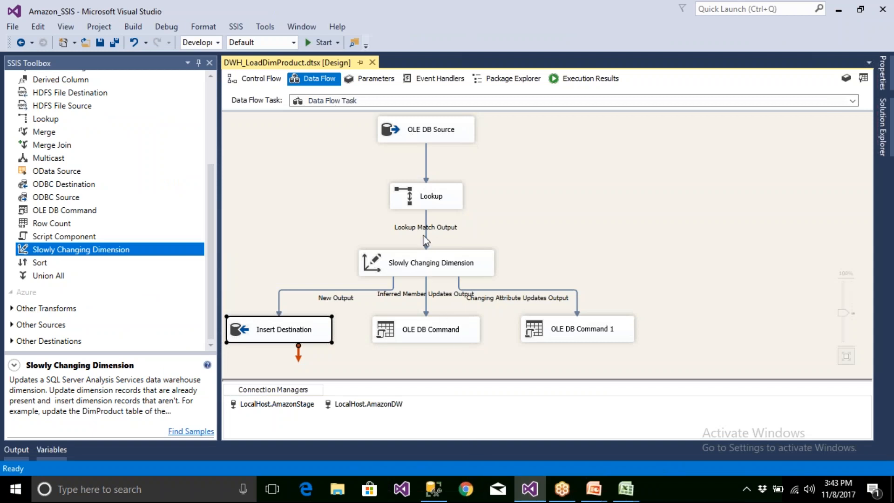
pyautogui.click(438, 198)
pyautogui.click(438, 198)
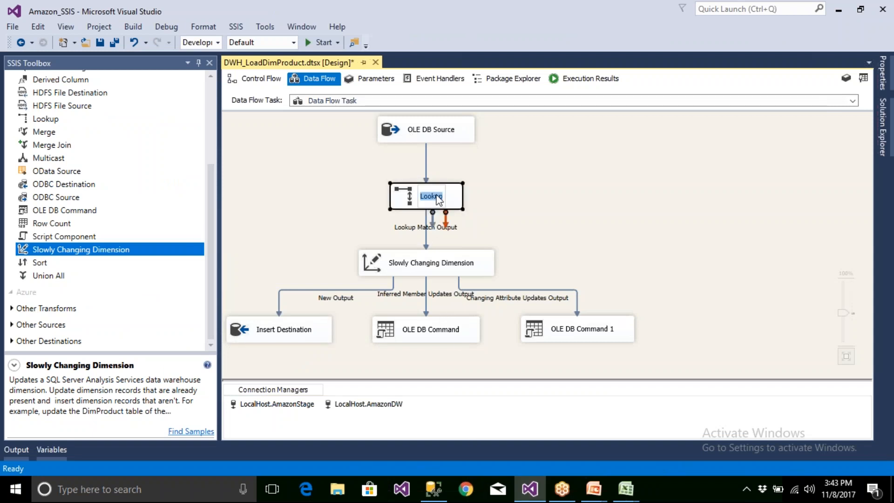
pyautogui.press('End')
pyautogui.write('on ')
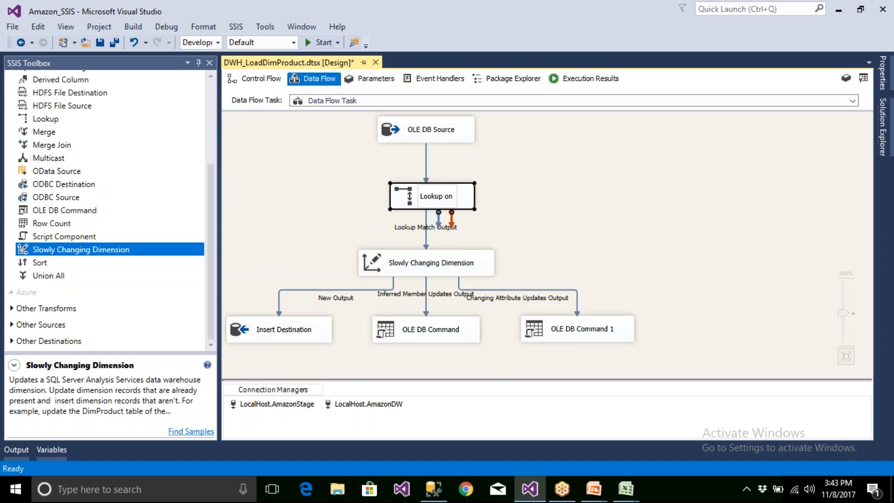
pyautogui.write('Category Ta')
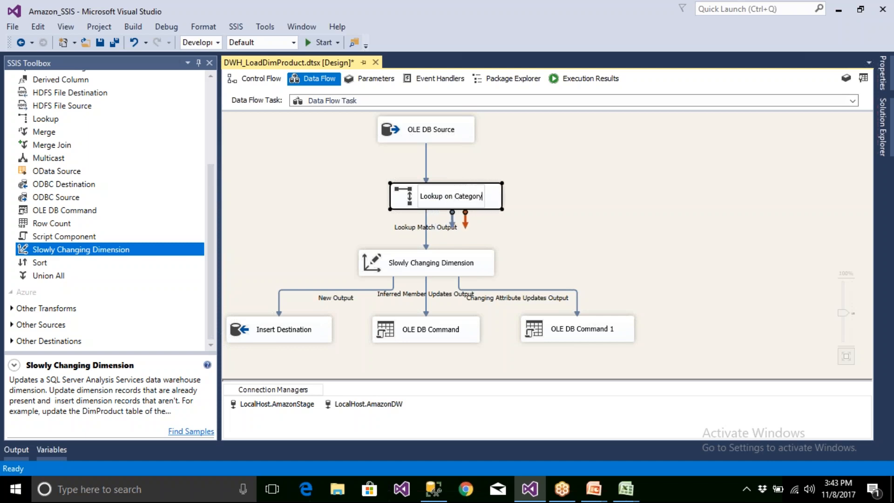
pyautogui.press('BackSpace')
pyautogui.press('BackSpace')
pyautogui.write('Master table ab')
pyautogui.press('BackSpace')
pyautogui.write('nd Get Catgory')
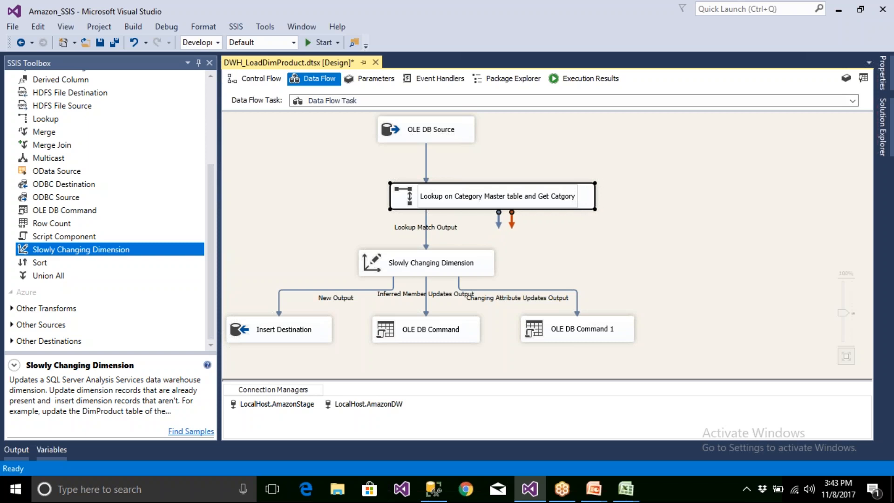
pyautogui.write('Name')
pyautogui.click(626, 220)
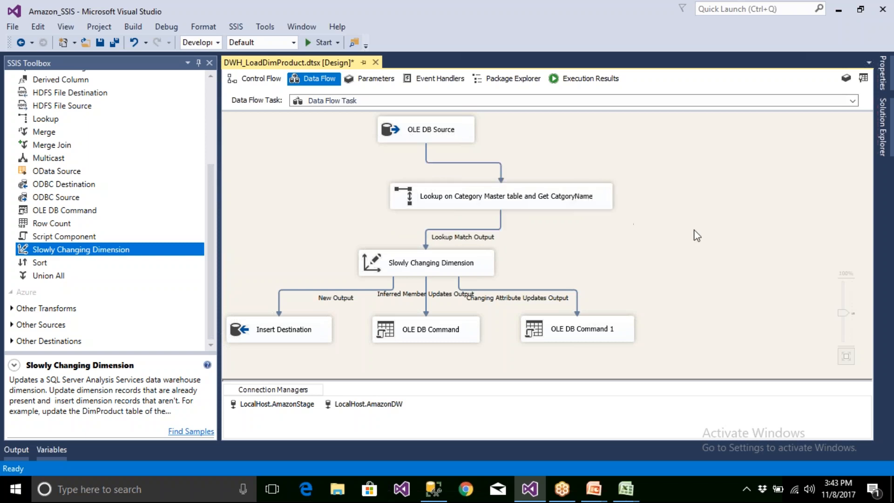
pyautogui.hotkey('ctrl', 's')
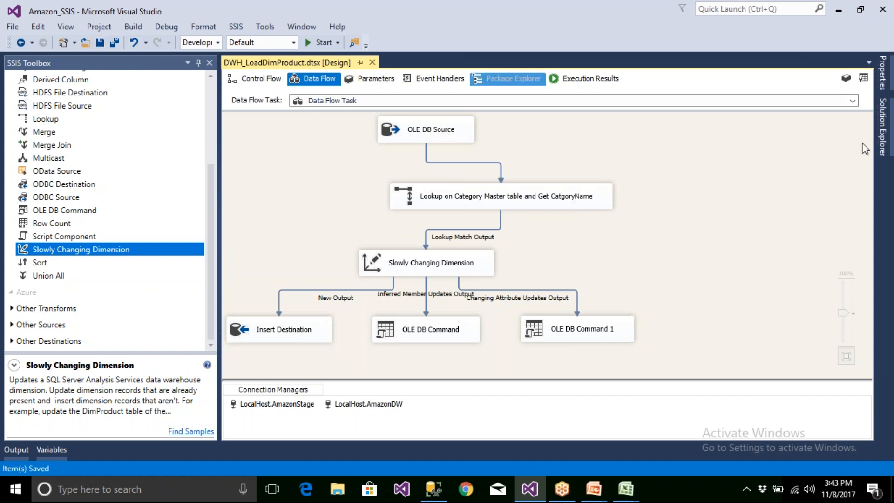
# Open ETL Mapping Doc.xlsx in Excel and examine the DimCustomer sheet's column mappings and the business rule for the City column.
pyautogui.moveTo(626, 489)
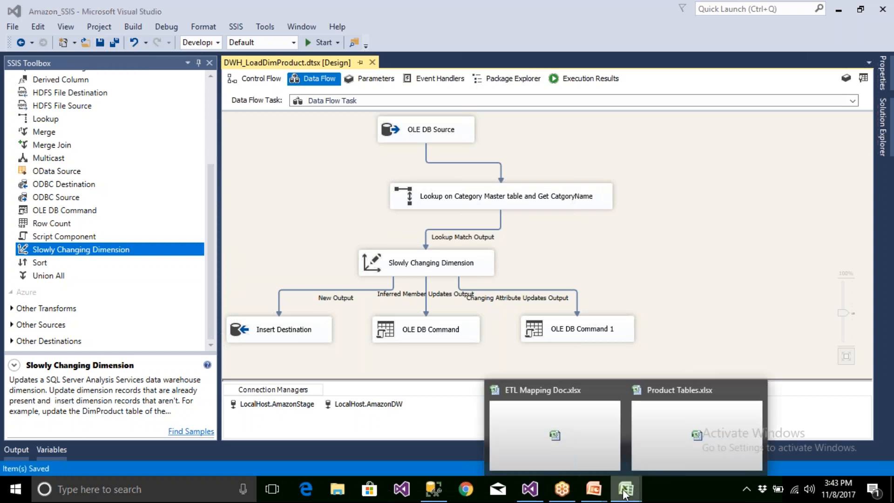
pyautogui.click(593, 451)
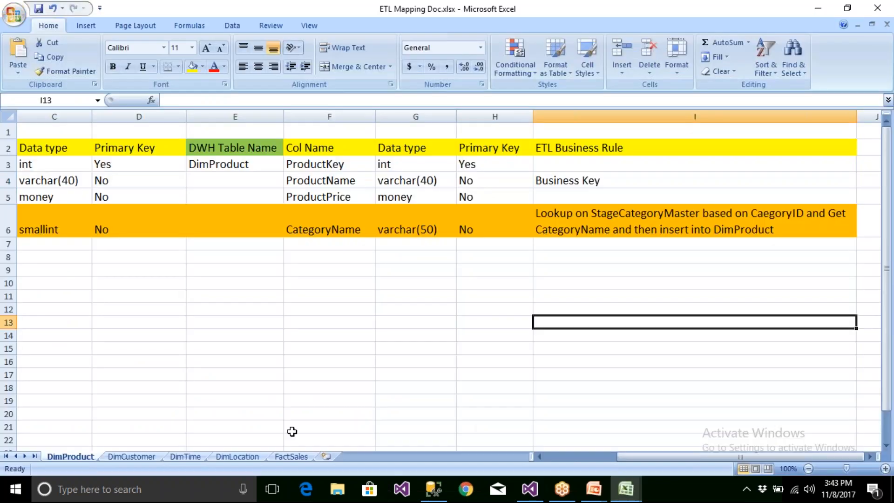
pyautogui.click(131, 456)
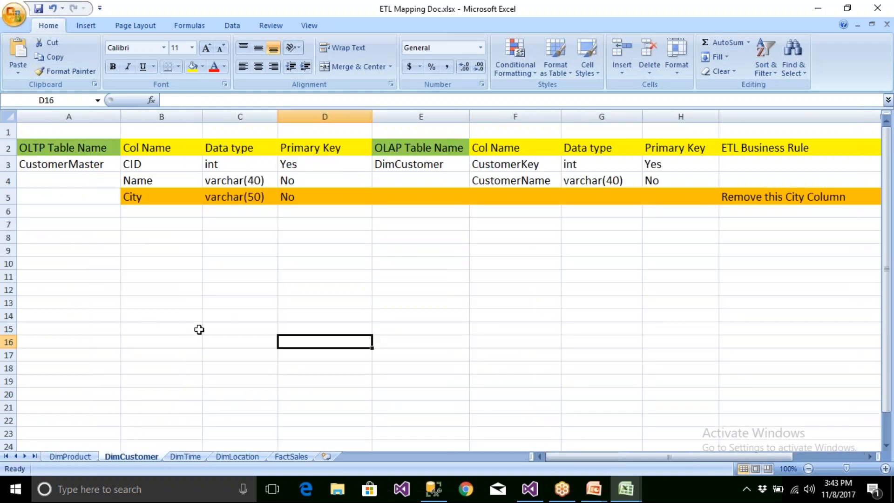
pyautogui.click(760, 194)
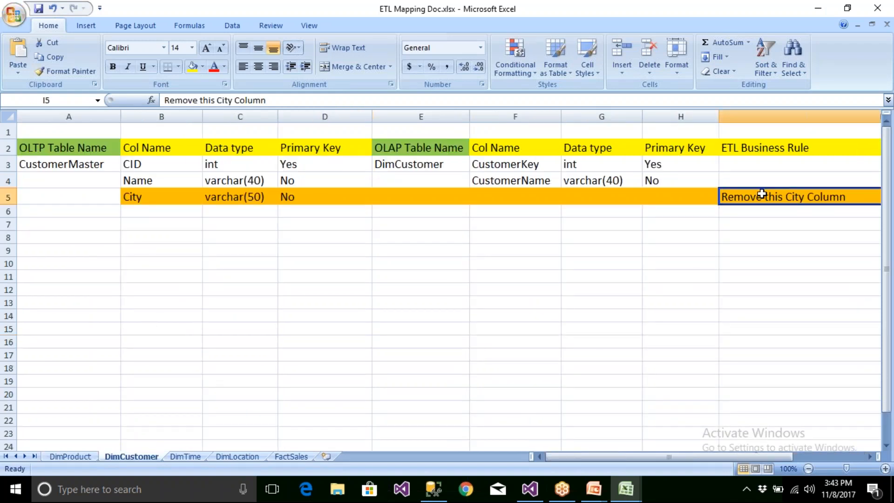
pyautogui.moveTo(145, 195); pyautogui.dragTo(503, 194)
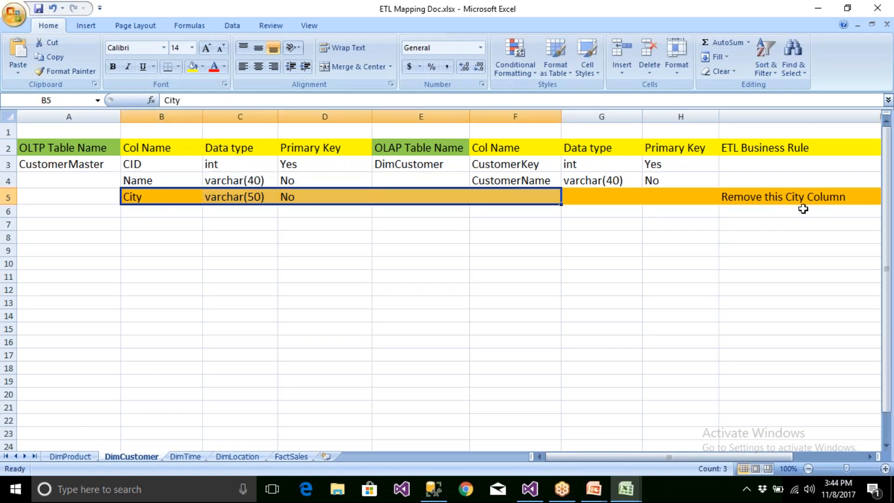
pyautogui.click(507, 164)
pyautogui.click(514, 180)
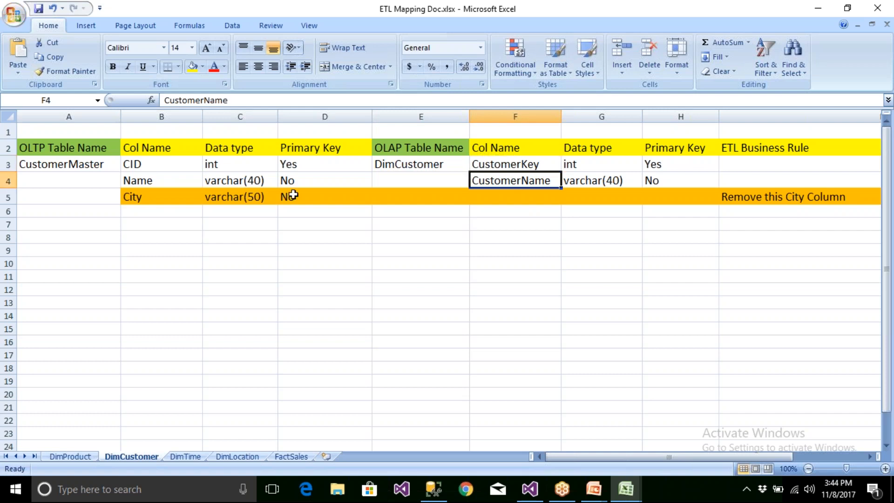
pyautogui.moveTo(145, 199); pyautogui.dragTo(150, 164)
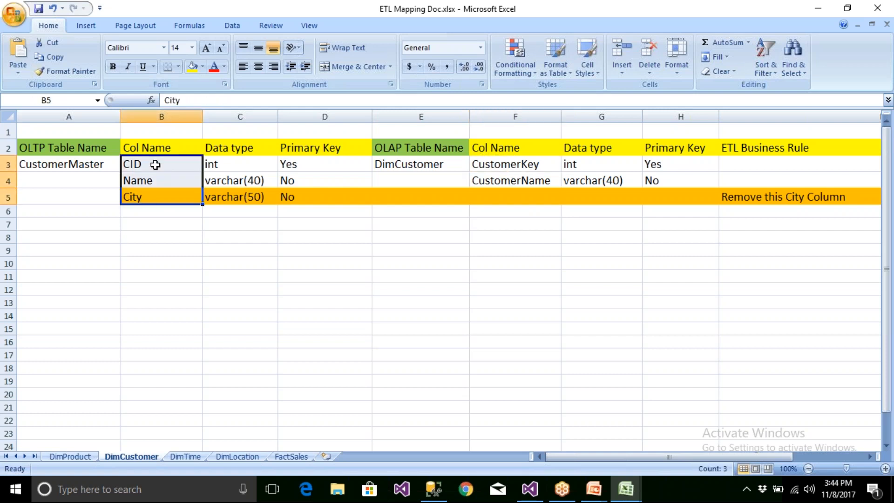
pyautogui.click(715, 199)
pyautogui.click(783, 198)
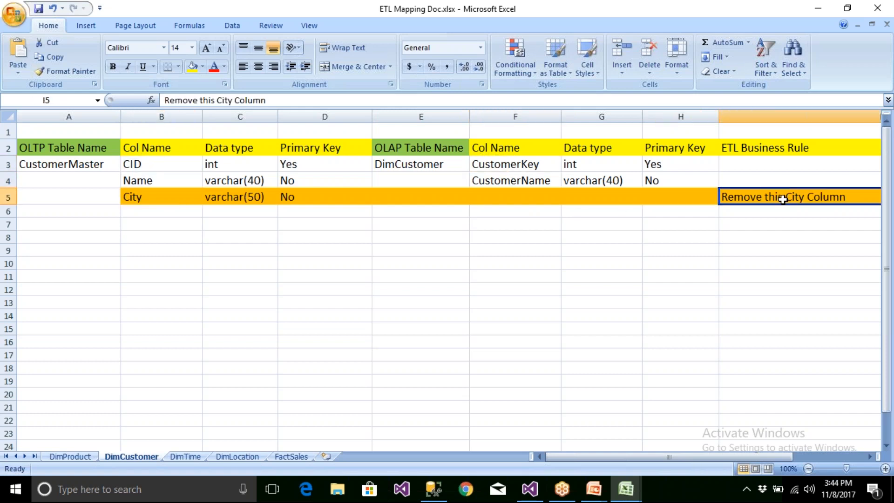
pyautogui.click(155, 198)
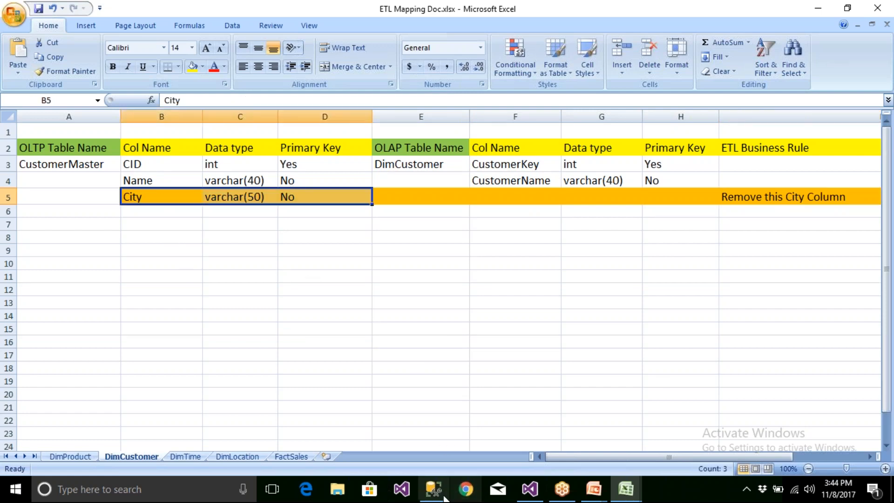
# Switch to Visual Studio and add a new SSIS package to the Amazon_SSIS project.
pyautogui.click(434, 489)
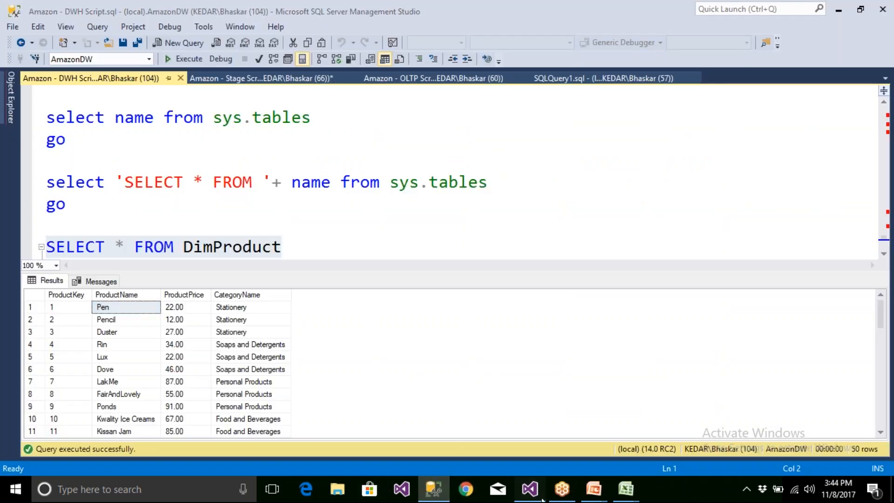
pyautogui.click(530, 489)
pyautogui.click(883, 126)
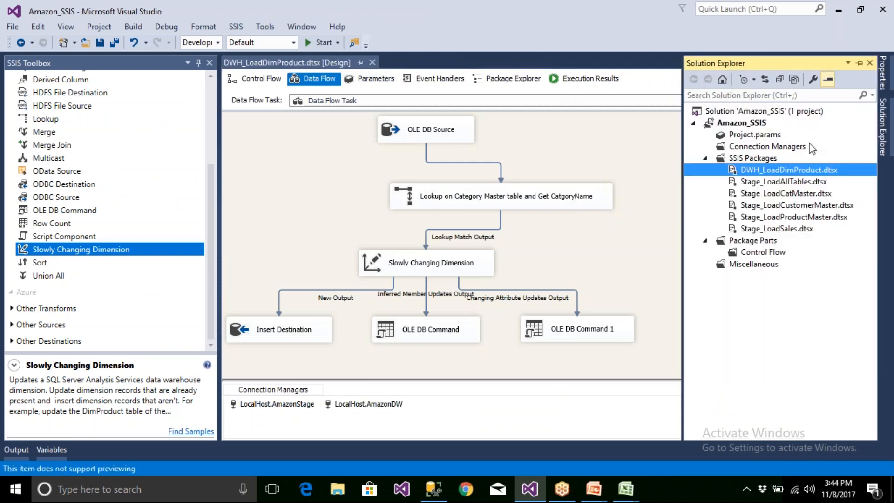
pyautogui.rightClick(763, 158)
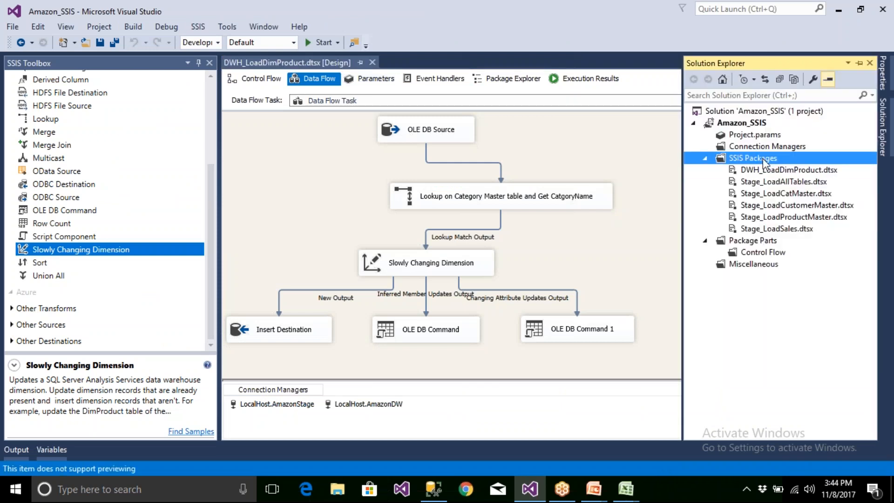
pyautogui.click(679, 172)
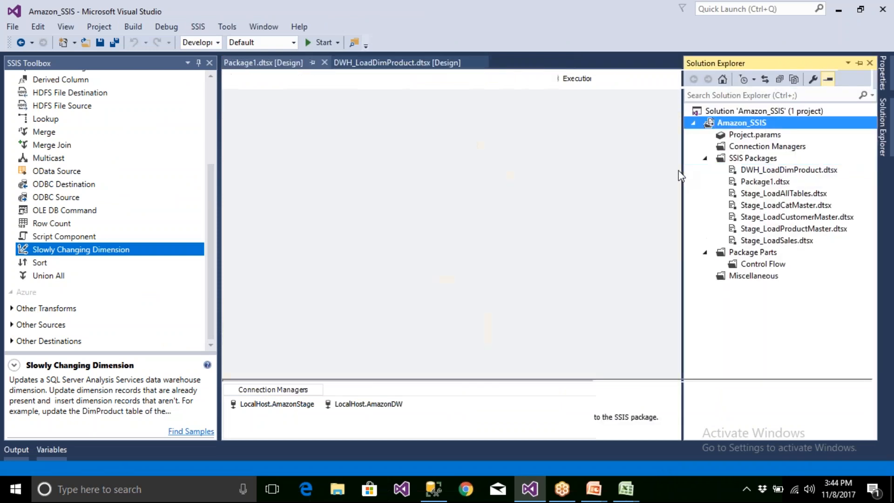
# Rename the new package Package1.dtsx to DWH_LoadDimCustomer.dtsx.
pyautogui.click(763, 183)
pyautogui.click(763, 185)
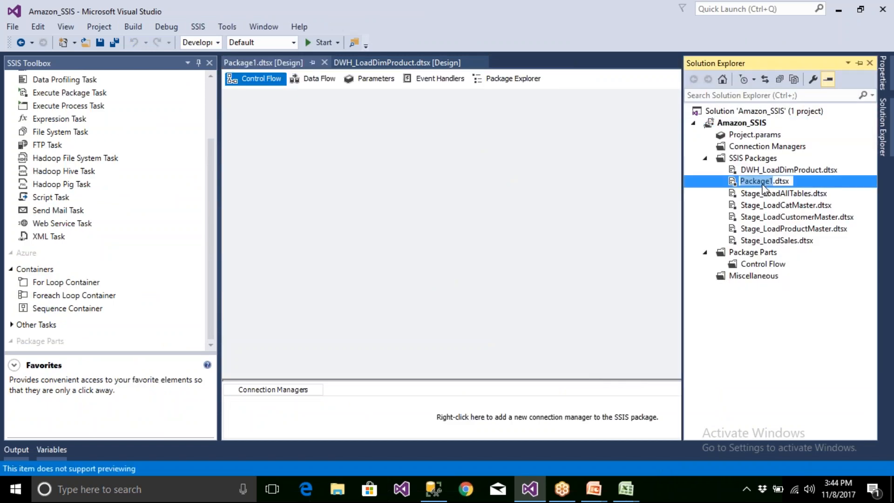
pyautogui.write('DWH')
pyautogui.write('_')
pyautogui.write('Load')
pyautogui.write('DimCus')
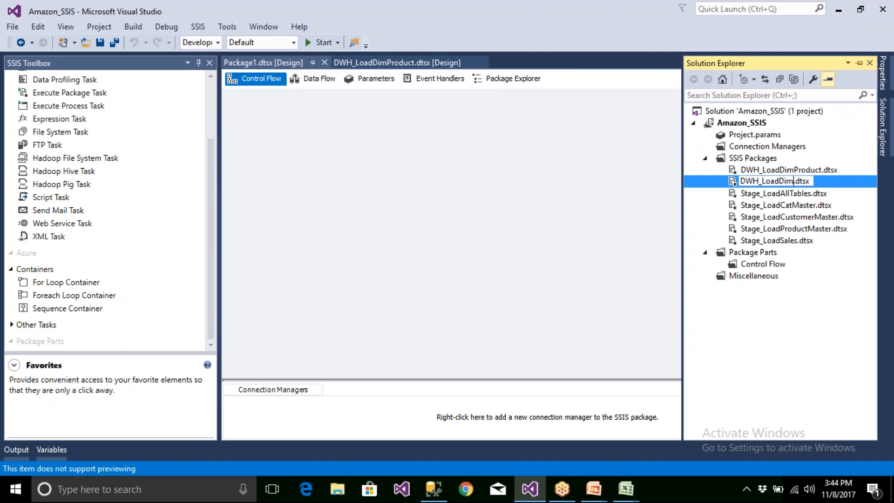
pyautogui.write('tomer')
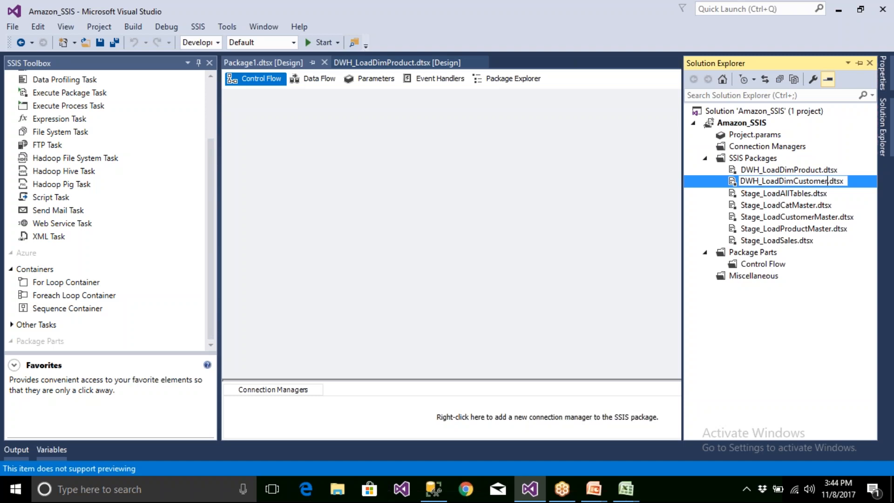
pyautogui.press('Return')
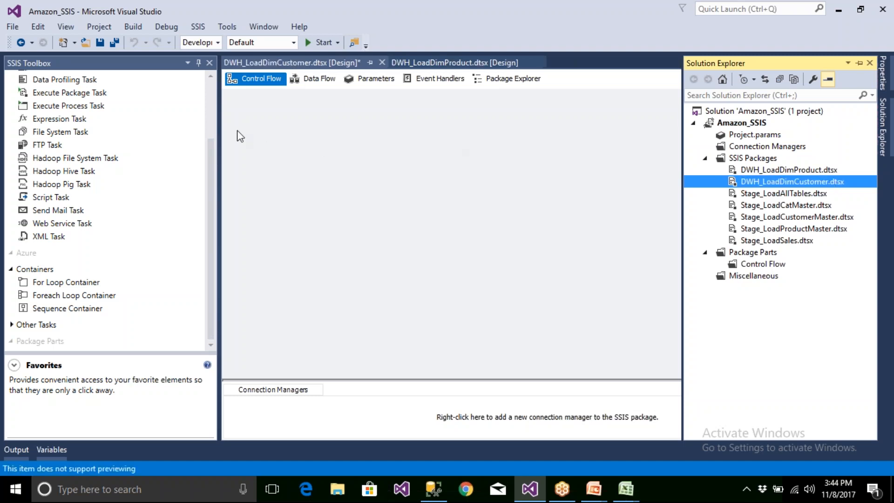
# Add a Data Flow Task to the DWH_LoadDimCustomer control flow and open its data flow.
pyautogui.click(207, 94)
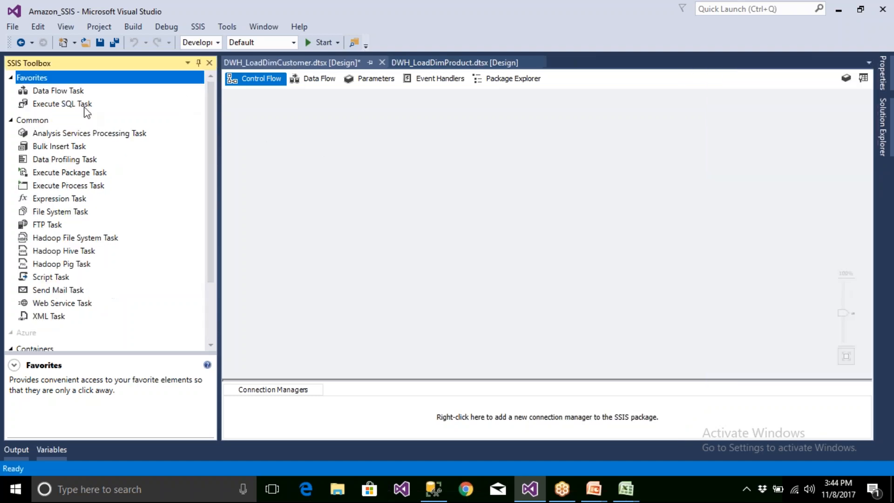
pyautogui.moveTo(77, 92); pyautogui.dragTo(365, 206)
pyautogui.doubleClick(363, 201)
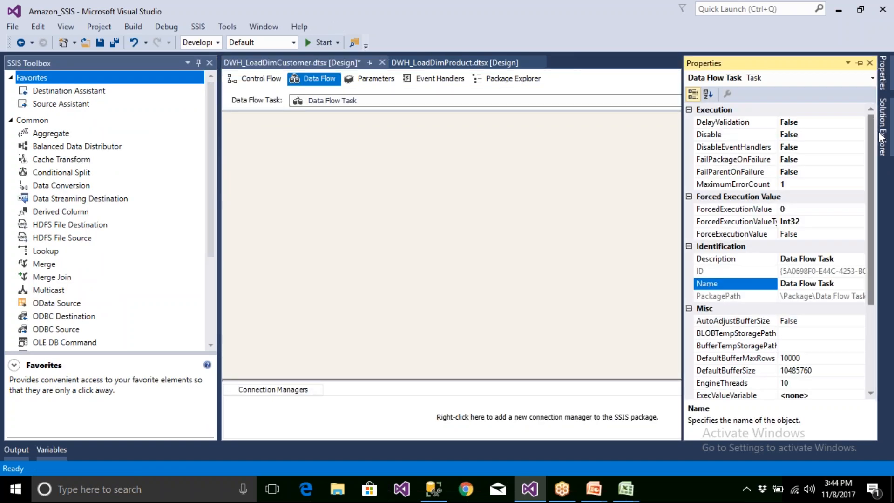
# Close the Properties pane and bring up the DWH_LoadDimProduct package.
pyautogui.click(881, 122)
pyautogui.click(882, 72)
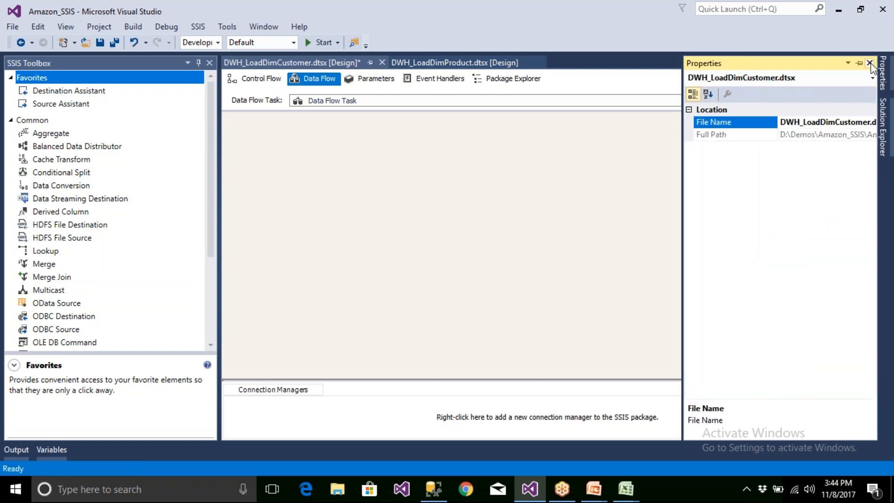
pyautogui.click(871, 63)
pyautogui.click(883, 91)
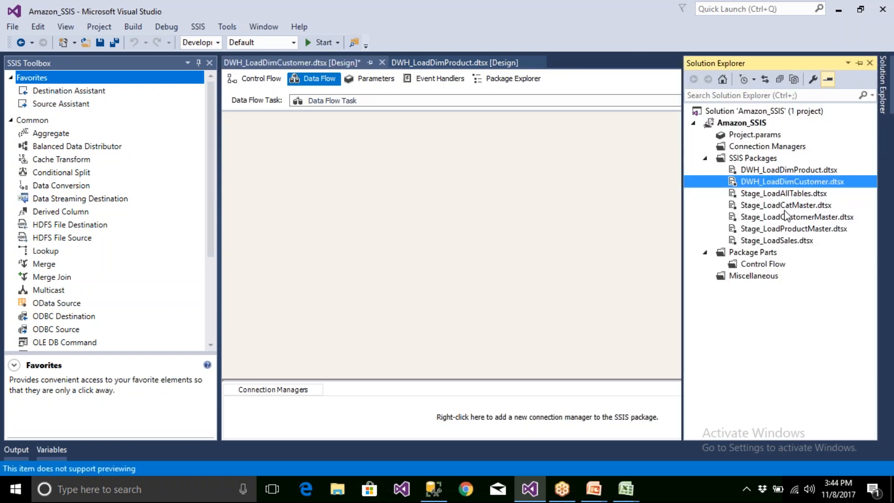
pyautogui.doubleClick(775, 170)
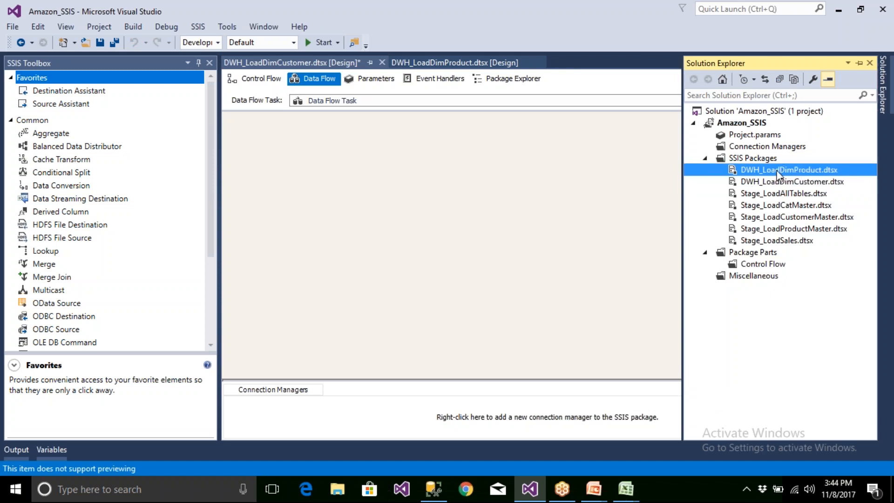
# Rename the LocalHost.AmazonStage connection manager to Source_AmazonStage.
pyautogui.click(277, 404)
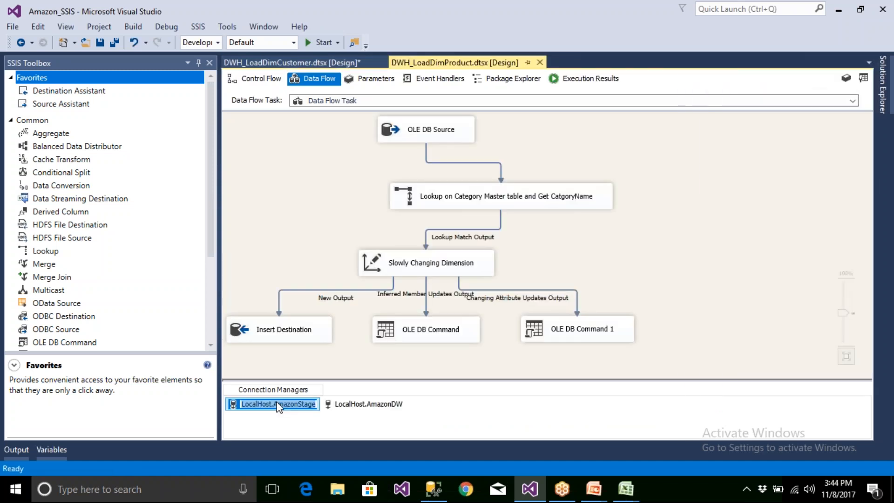
pyautogui.press('BackSpace')
pyautogui.write('Source_AmazonS')
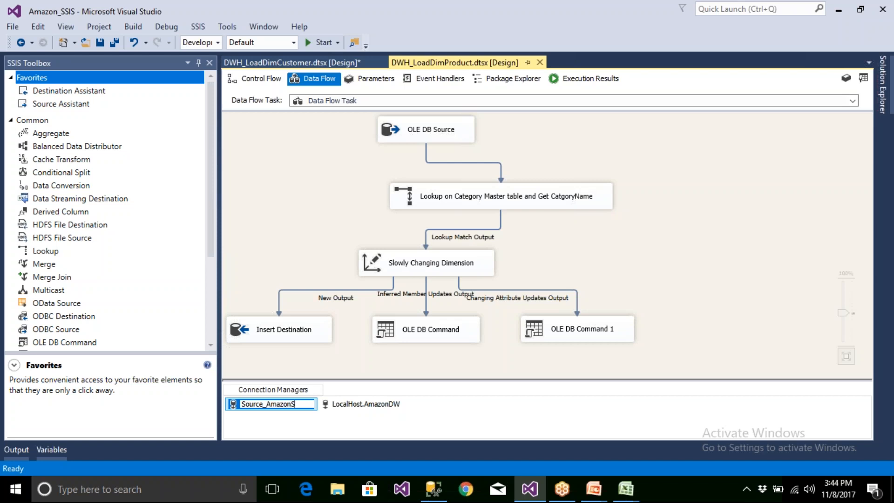
pyautogui.write('tage')
# Rename the LocalHost.AmazonDW connection manager to Dest_AmazonDW.
pyautogui.click(345, 405)
pyautogui.click(345, 404)
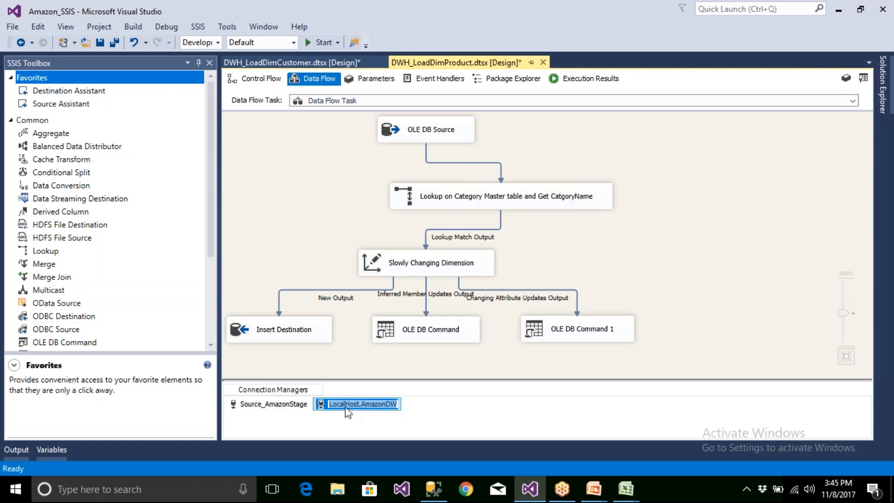
pyautogui.press('Home')
pyautogui.press('Delete')
pyautogui.press('Delete')
pyautogui.press('Delete')
pyautogui.press('Delete')
pyautogui.press('Delete')
pyautogui.press('Delete')
pyautogui.press('Delete')
pyautogui.press('Delete')
pyautogui.press('Delete')
pyautogui.press('Delete')
pyautogui.write('Dest_')
pyautogui.press('Return')
# Copy the Source_AmazonStage connection manager from DWH_LoadDimProduct into the DWH_LoadDimCustomer package.
pyautogui.click(285, 403)
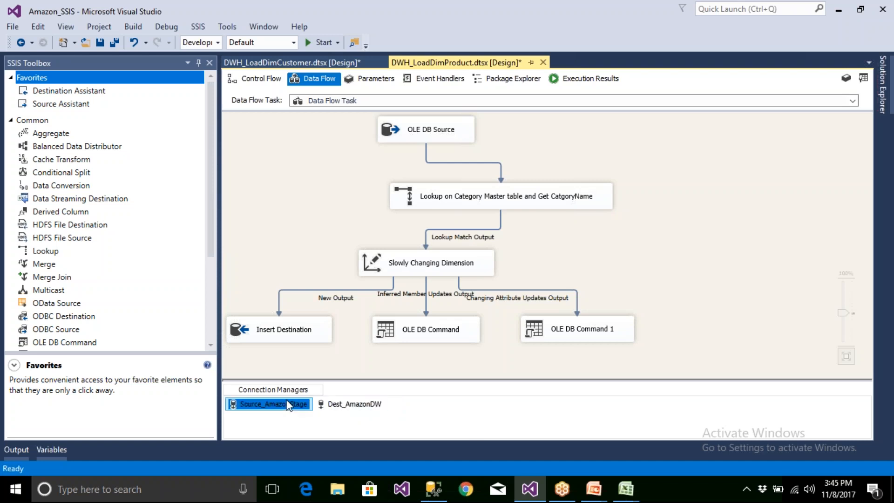
pyautogui.rightClick(289, 405)
pyautogui.click(318, 330)
pyautogui.click(323, 62)
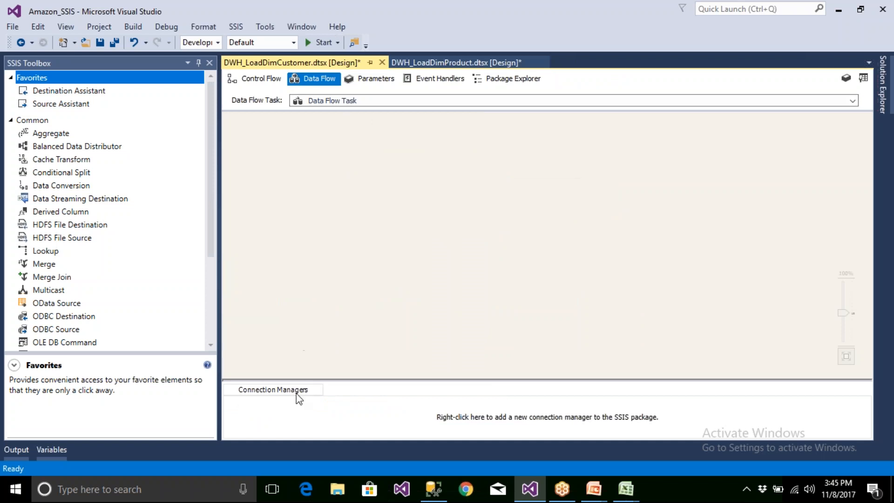
pyautogui.click(301, 413)
pyautogui.hotkey('ctrl', 'v')
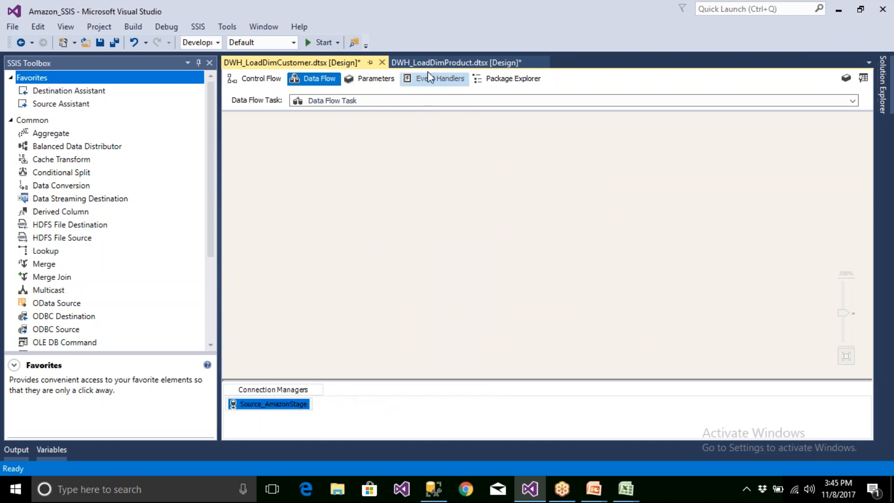
# Copy the Dest_AmazonDW connection manager from DWH_LoadDimProduct into the DWH_LoadDimCustomer package as well.
pyautogui.click(456, 62)
pyautogui.click(358, 404)
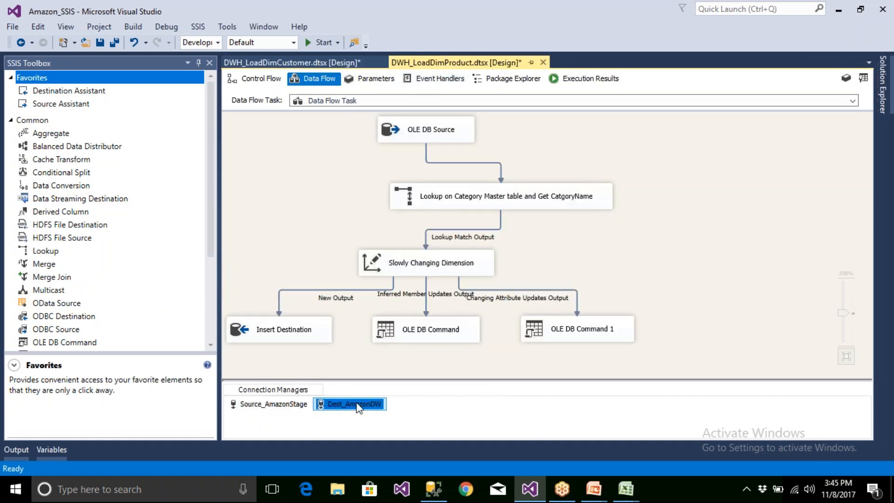
pyautogui.click(261, 62)
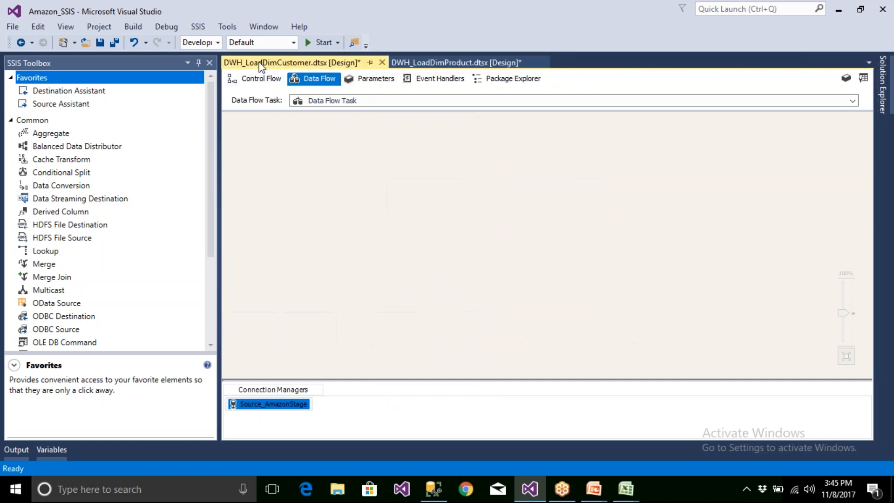
pyautogui.click(352, 418)
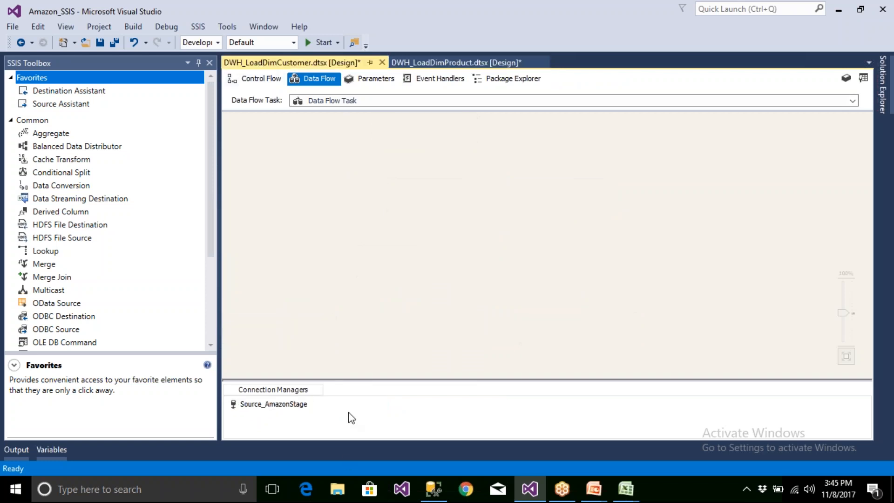
# Reposition the Data Flow Task slightly on the DWH_LoadDimCustomer control flow and reopen its data flow.
pyautogui.click(262, 78)
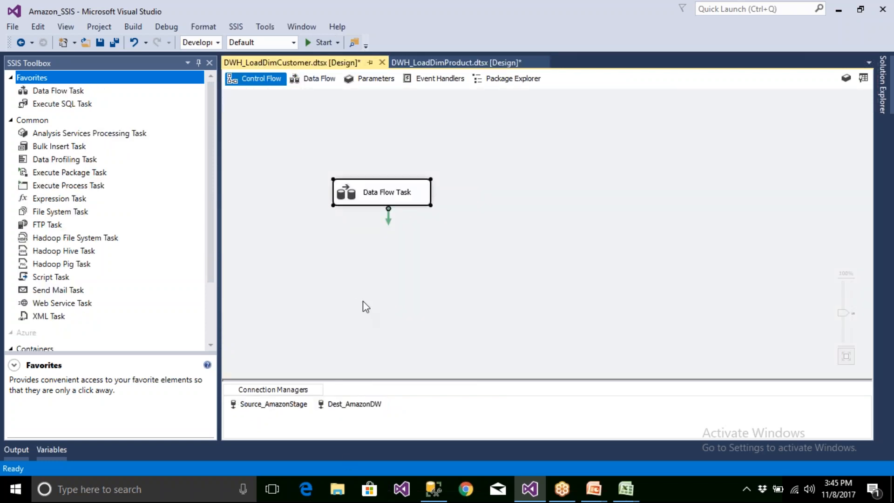
pyautogui.moveTo(372, 194); pyautogui.dragTo(408, 174)
pyautogui.doubleClick(406, 172)
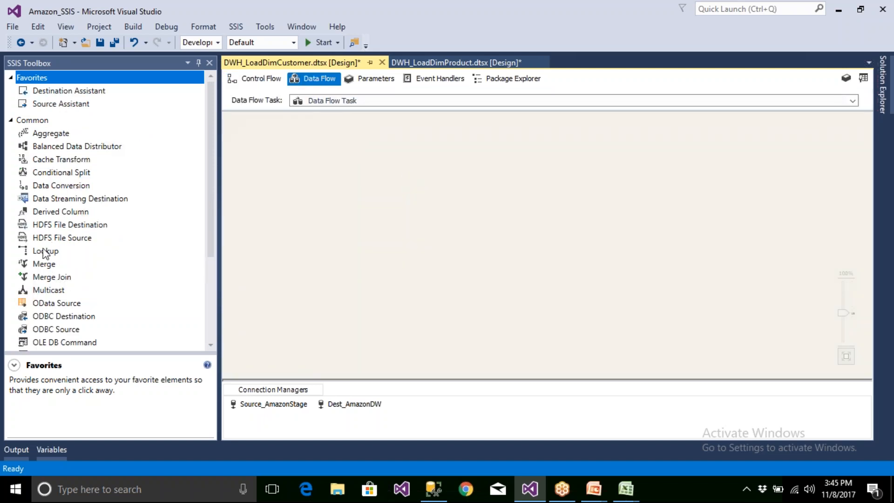
# Add an OLE DB Source to the data flow and set its connection manager to Source_AmazonStage.
pyautogui.click(12, 121)
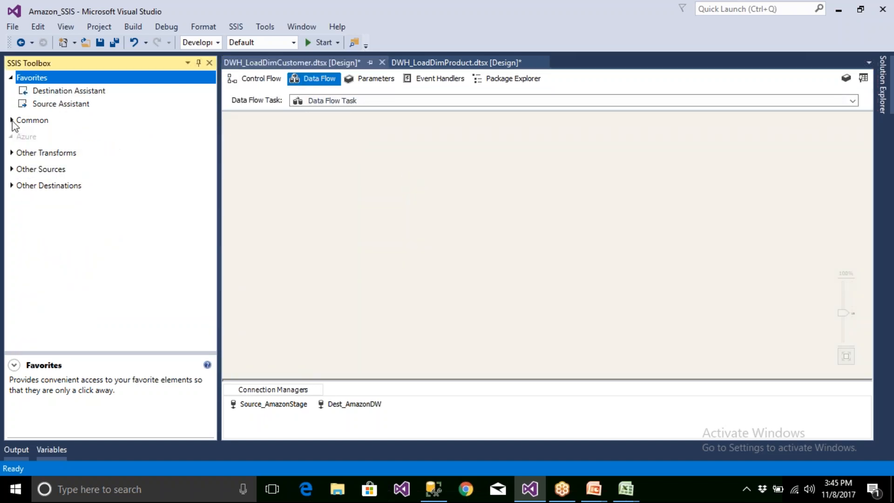
pyautogui.click(15, 173)
pyautogui.moveTo(60, 234); pyautogui.dragTo(377, 177)
pyautogui.doubleClick(414, 194)
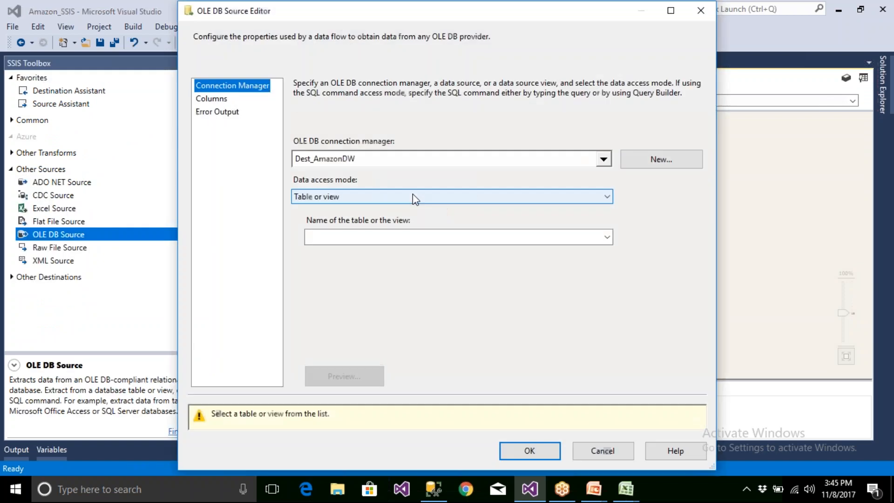
pyautogui.click(439, 160)
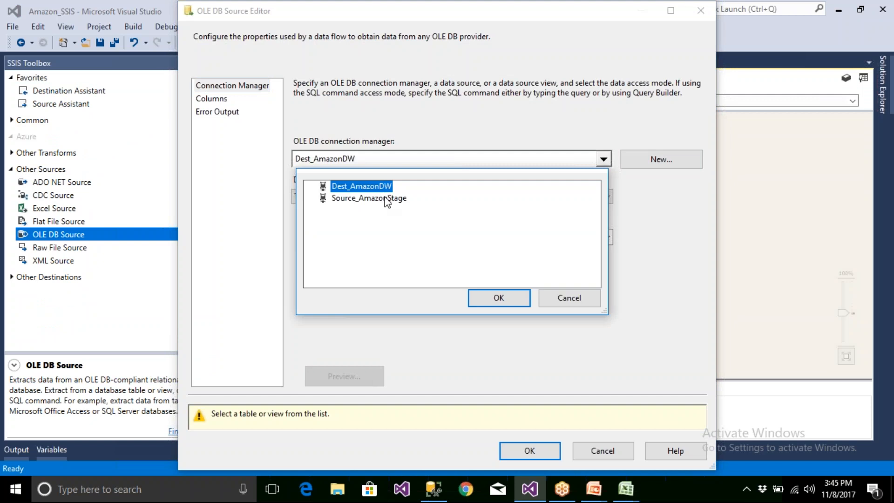
pyautogui.click(386, 198)
pyautogui.click(472, 296)
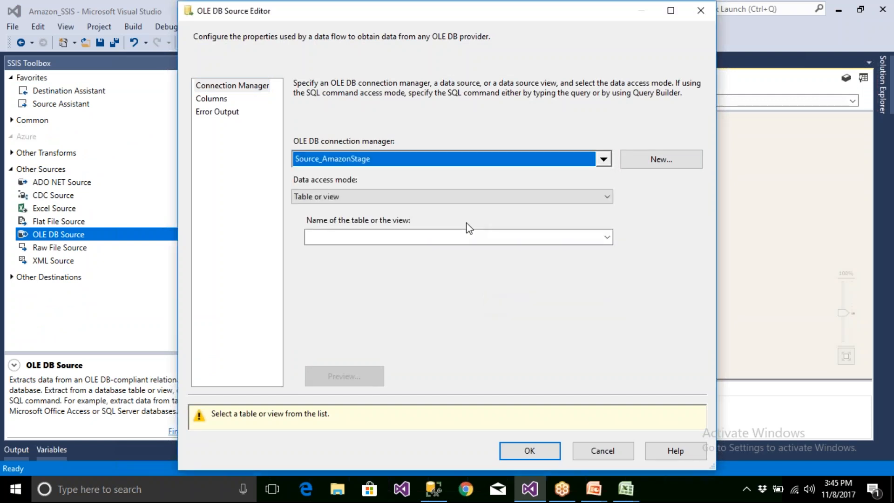
# Choose [dbo].[StageCustomerMaster] as the OLE DB Source's table and preview its rows.
pyautogui.click(465, 236)
pyautogui.click(467, 242)
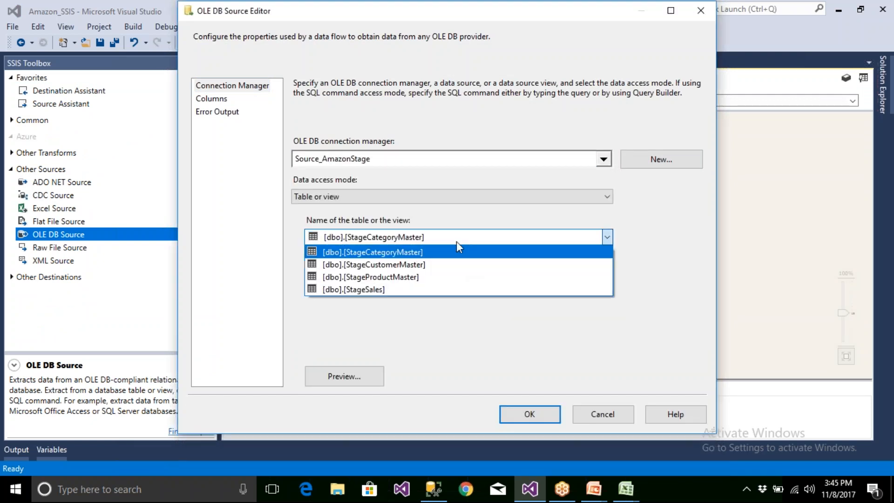
pyautogui.click(432, 264)
pyautogui.click(366, 375)
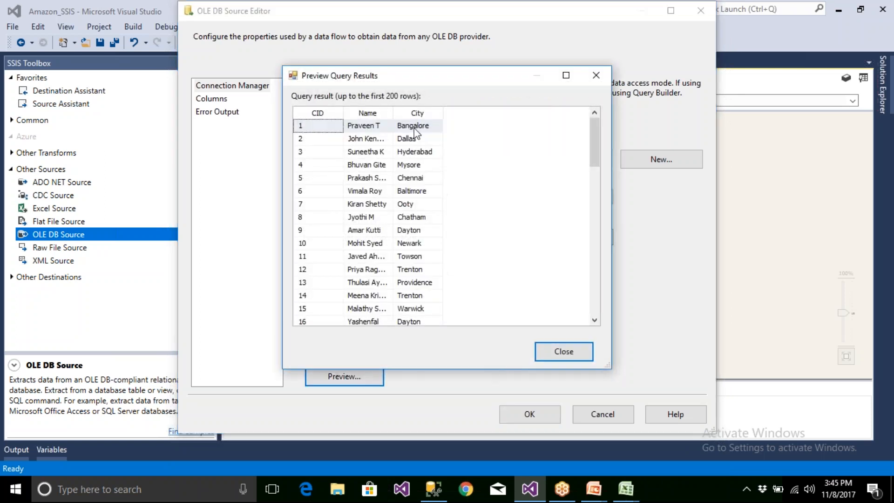
pyautogui.click(554, 352)
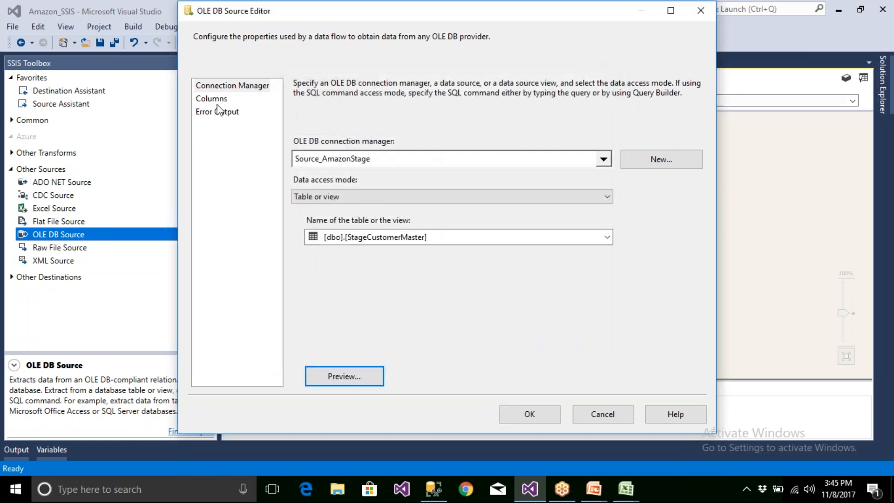
# Exclude the City column from the OLE DB Source's output columns, accept the settings, and save the package.
pyautogui.click(217, 104)
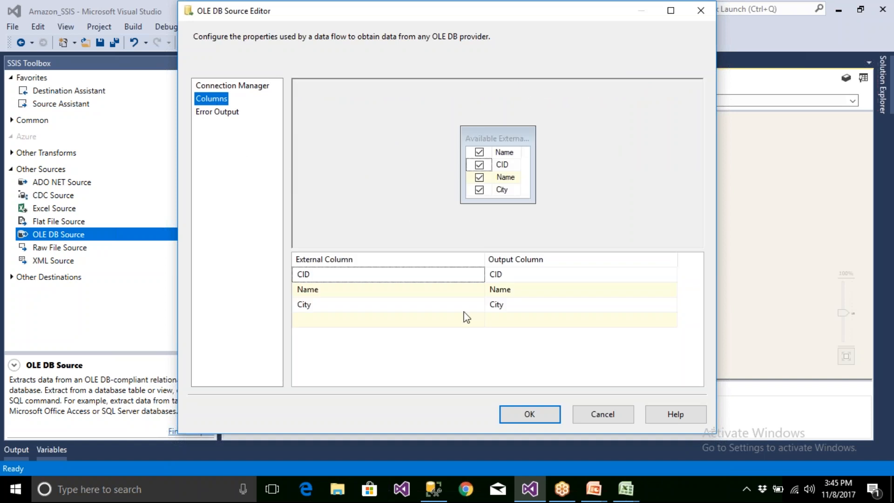
pyautogui.click(479, 190)
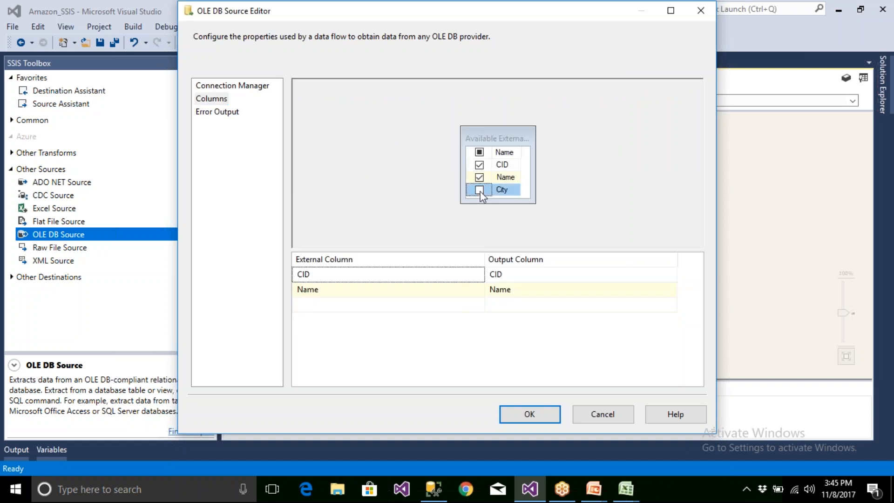
pyautogui.click(507, 410)
pyautogui.click(99, 42)
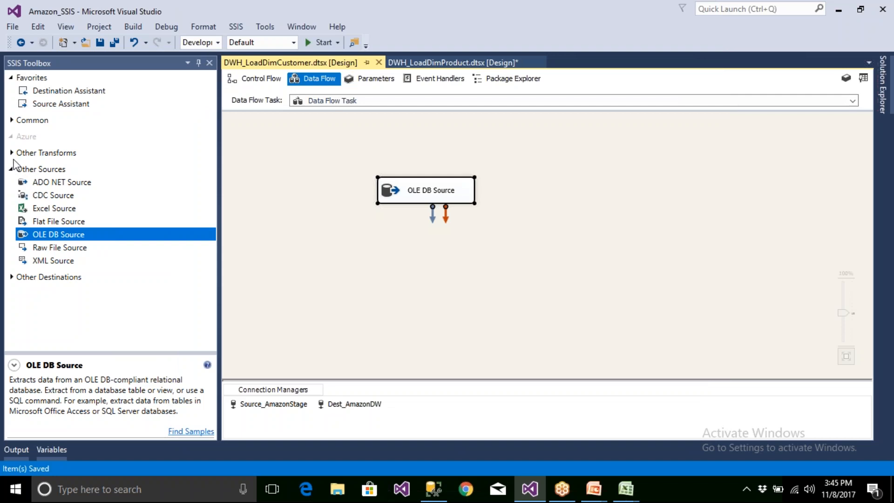
# Add a Slowly Changing Dimension transformation below the OLE DB Source and connect the source's output to it.
pyautogui.click(14, 121)
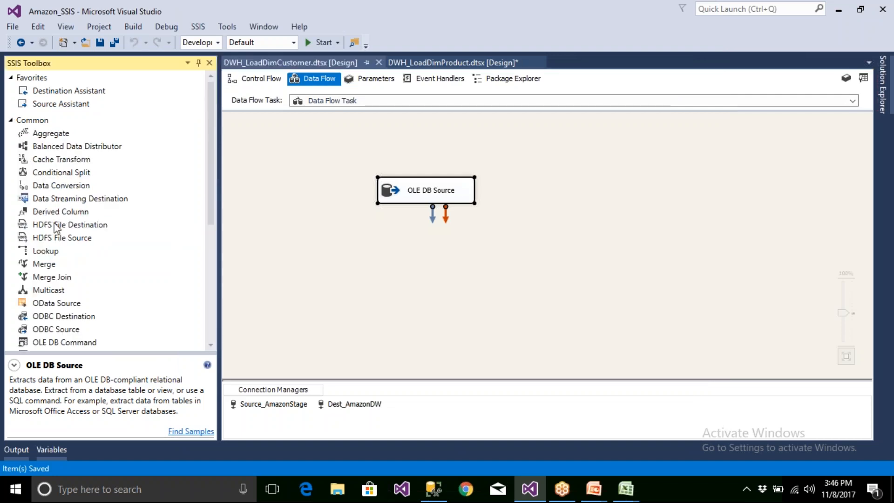
pyautogui.scroll(-6, 61, 236)
pyautogui.moveTo(81, 166); pyautogui.dragTo(385, 259)
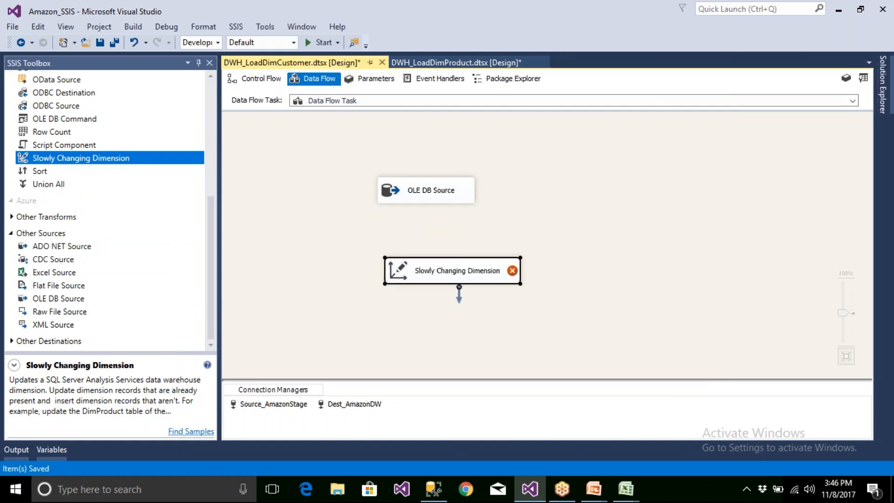
pyautogui.click(438, 196)
pyautogui.moveTo(435, 217); pyautogui.dragTo(435, 273)
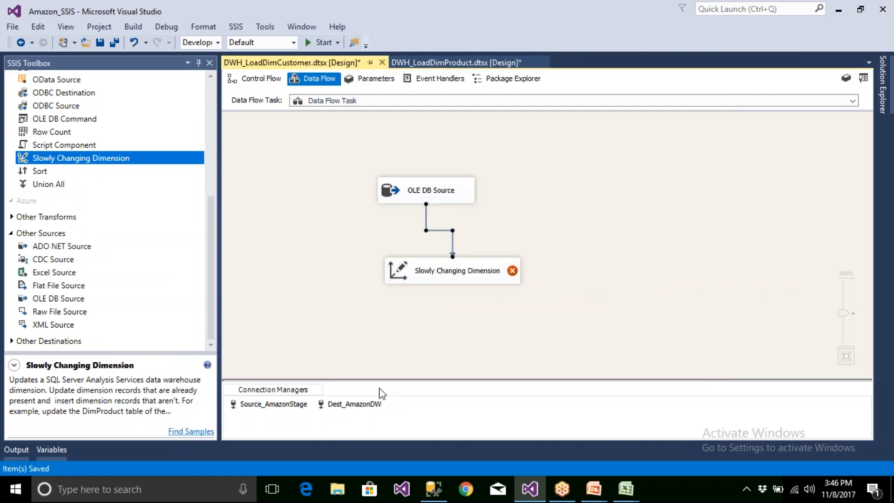
# Start the Slowly Changing Dimension wizard and bring up the dimension table choices for the Dest_AmazonDW connection.
pyautogui.doubleClick(450, 270)
pyautogui.click(323, 355)
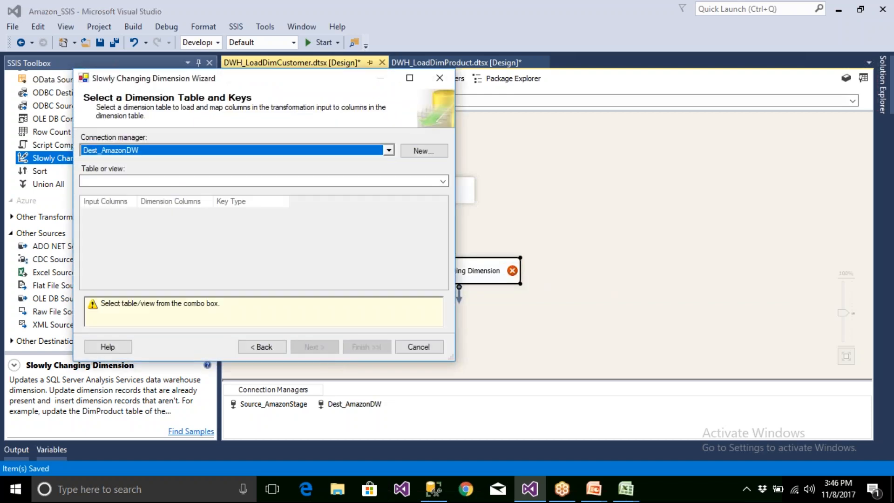
pyautogui.click(145, 180)
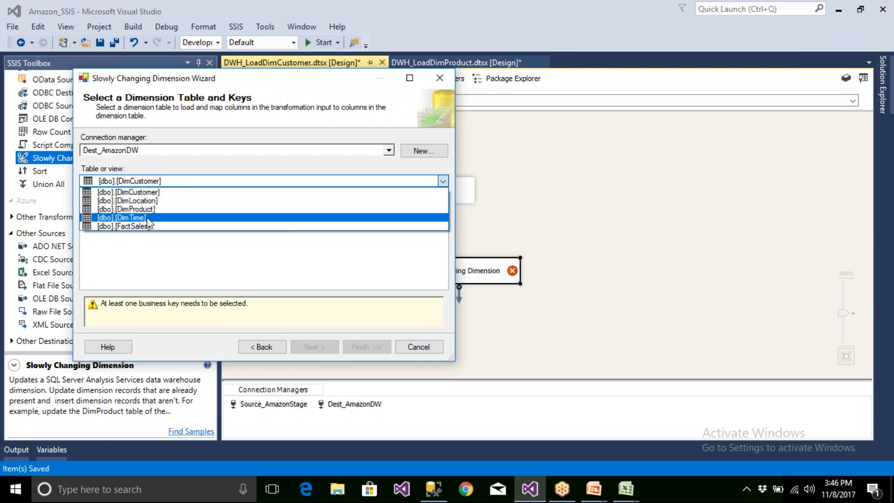
# Choose [dbo].[DimCustomer] as the dimension table and map the CID input column to CustomerKey as the business key.
pyautogui.click(148, 192)
pyautogui.click(254, 214)
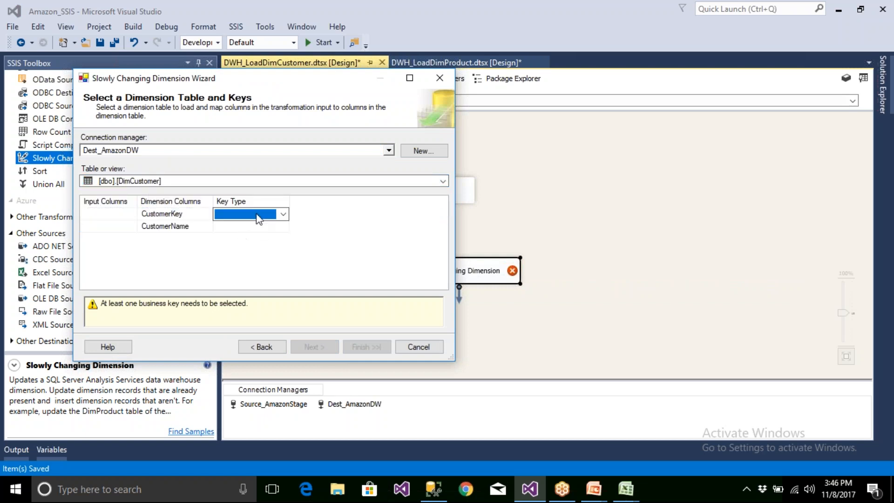
pyautogui.click(254, 214)
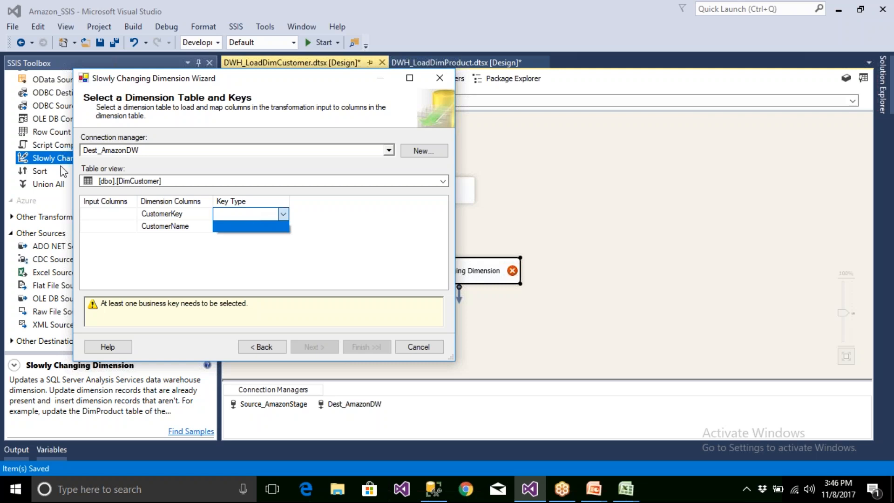
pyautogui.click(116, 214)
pyautogui.click(115, 213)
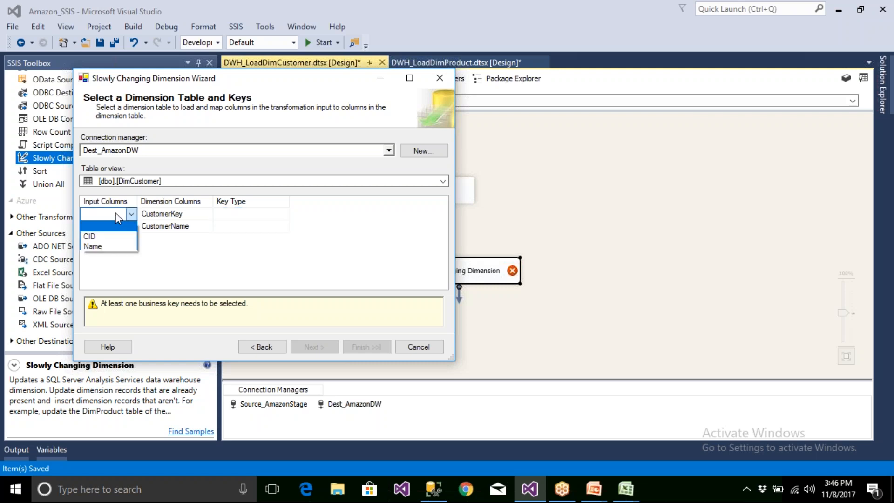
pyautogui.click(112, 236)
pyautogui.click(226, 217)
pyautogui.click(227, 217)
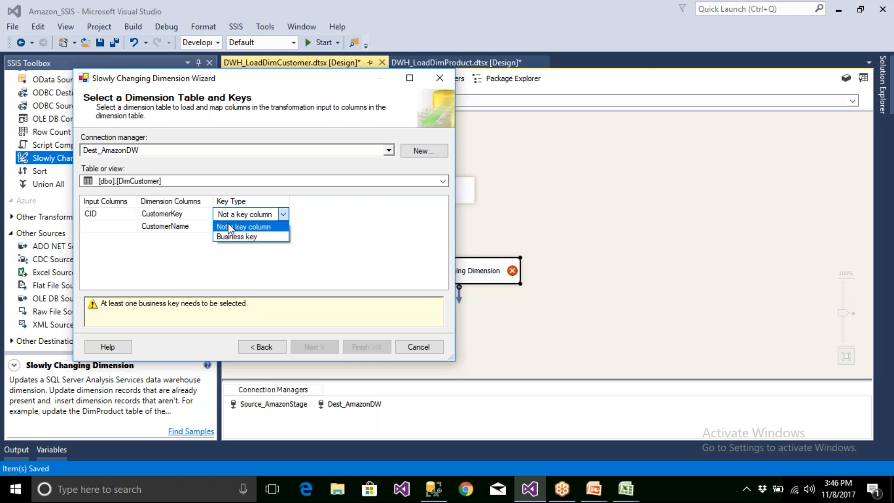
pyautogui.click(235, 237)
# Map the Name input column to the CustomerName dimension column and accept the table and key settings.
pyautogui.click(125, 227)
pyautogui.click(125, 227)
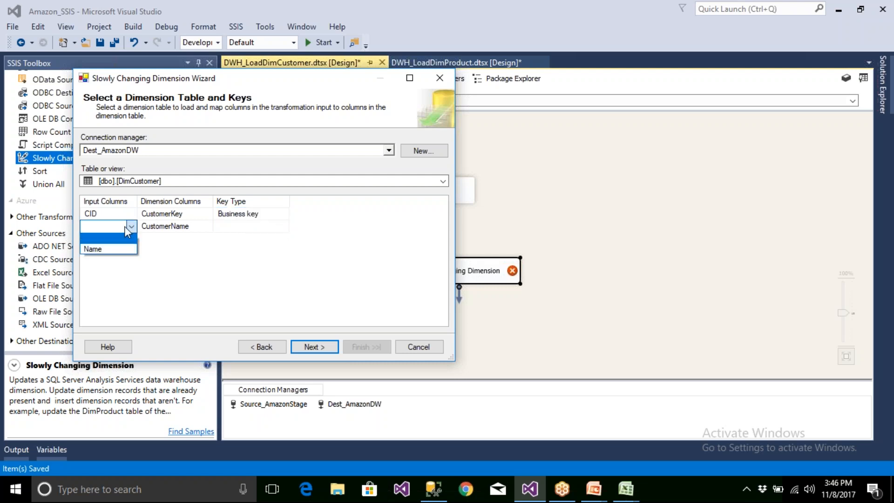
pyautogui.click(100, 246)
pyautogui.click(309, 347)
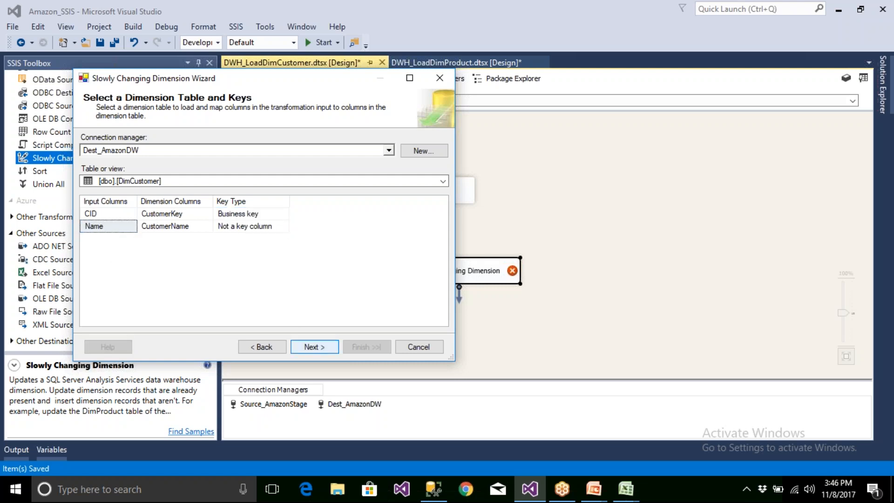
# Add CustomerName as a slowly changing column with the change type Changing attribute and accept the setting.
pyautogui.click(273, 179)
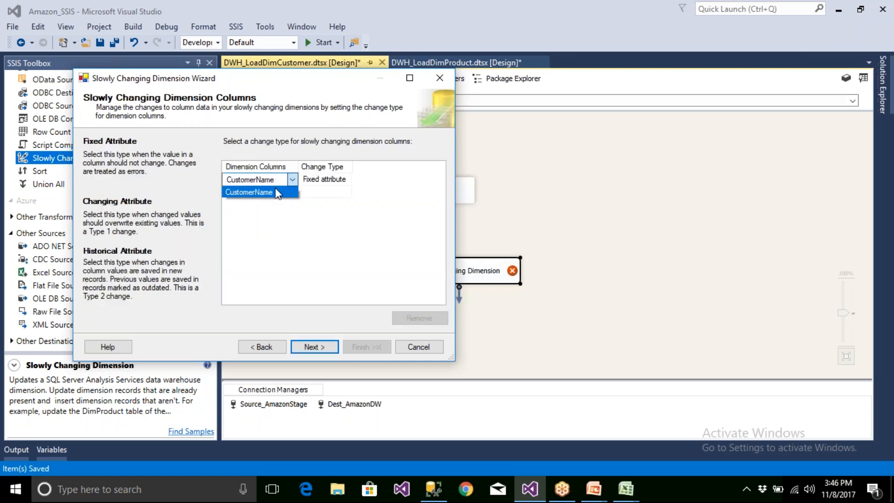
pyautogui.click(276, 190)
pyautogui.click(328, 180)
pyautogui.click(326, 201)
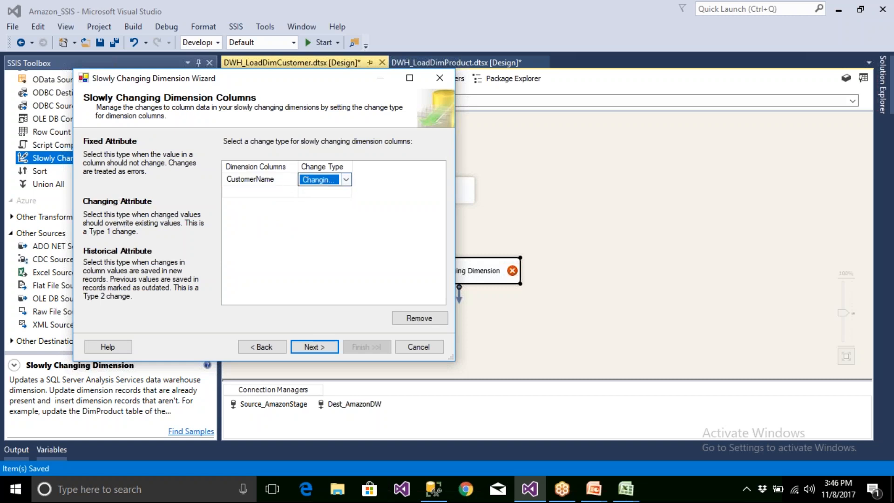
pyautogui.moveTo(352, 166); pyautogui.dragTo(397, 163)
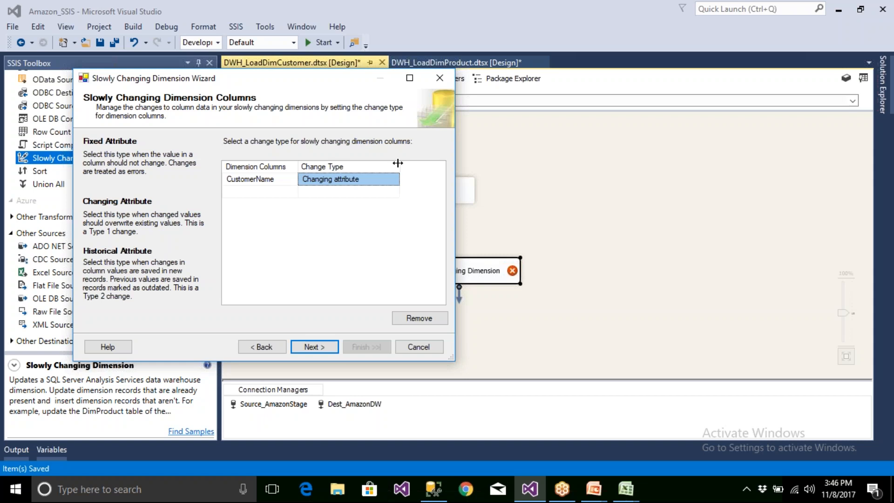
pyautogui.click(326, 346)
# Accept the remaining options with inferred member support enabled for null change-type columns and finish the Slowly Changing Dimension wizard.
pyautogui.click(326, 347)
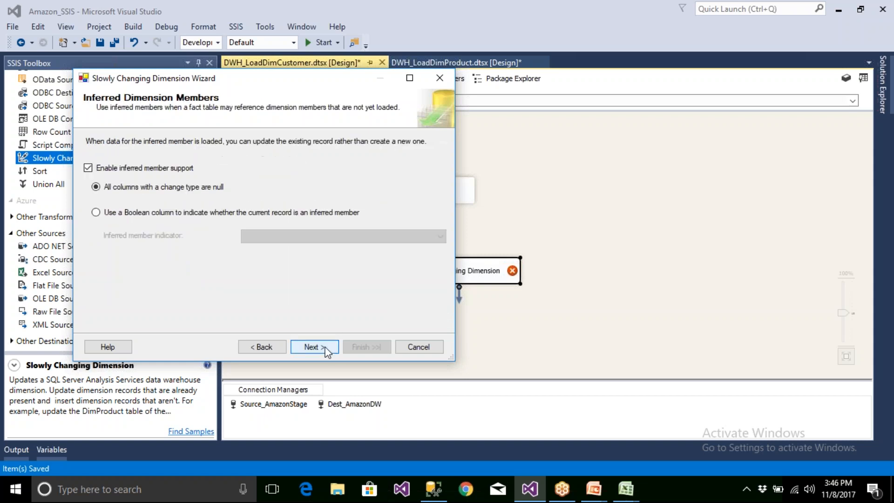
pyautogui.click(326, 347)
pyautogui.click(356, 349)
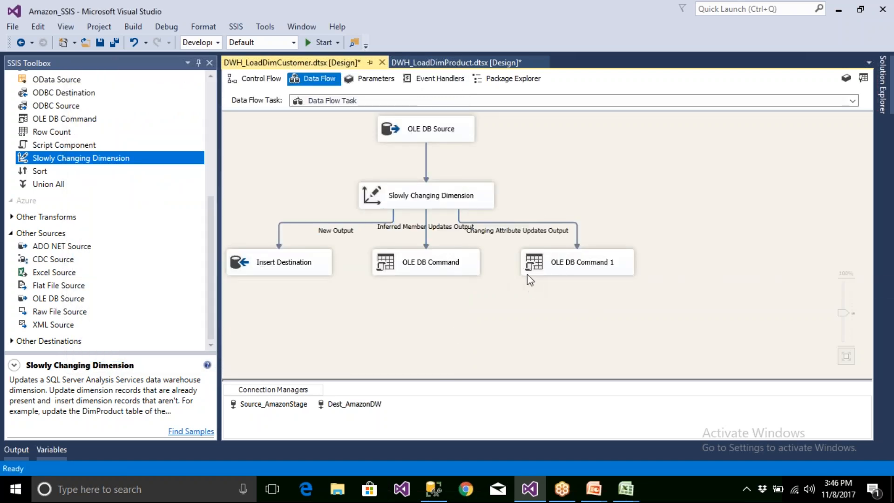
# Examine the OLE DB Command 1 component in the data flow and compare it with the control flow's Execute SQL Task.
pyautogui.doubleClick(596, 274)
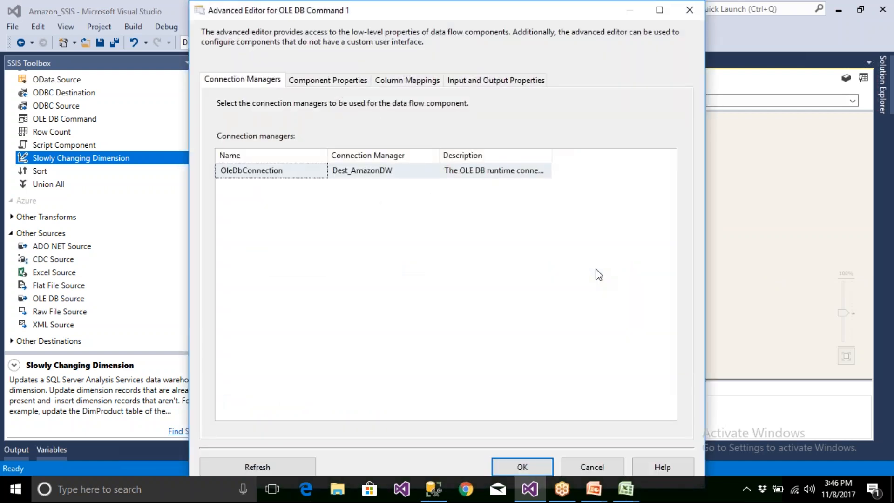
pyautogui.click(566, 466)
pyautogui.click(259, 83)
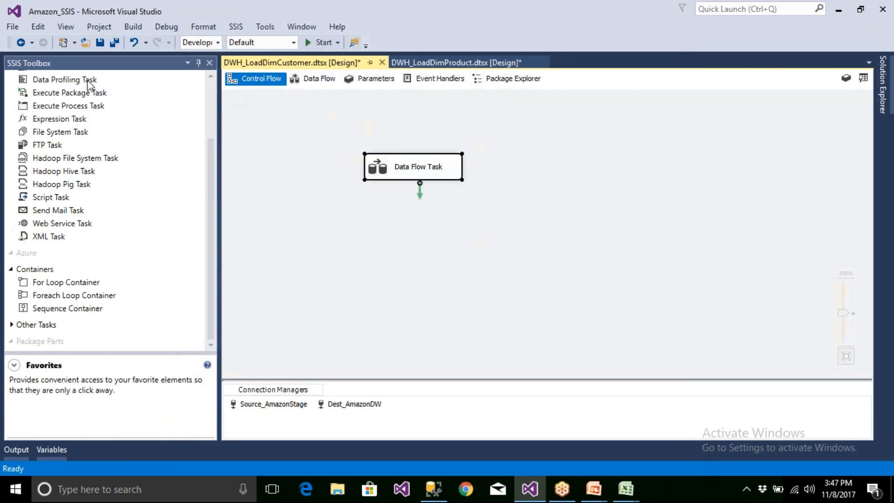
pyautogui.click(76, 93)
pyautogui.click(80, 104)
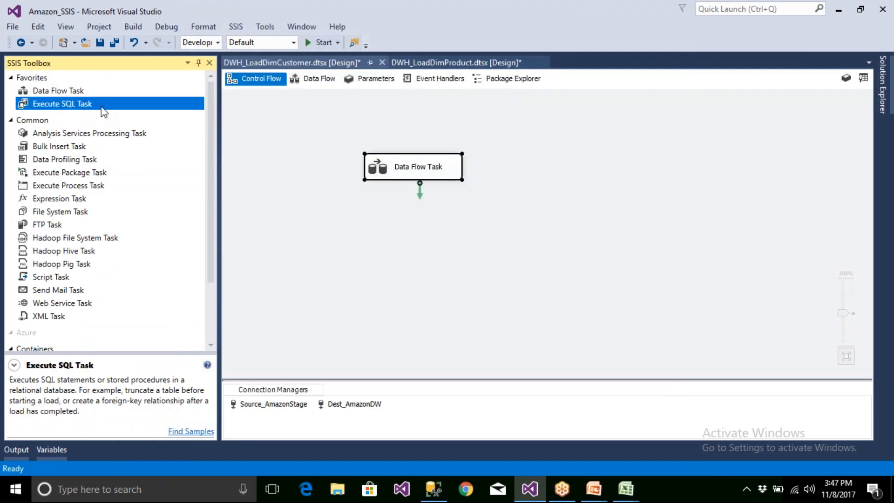
pyautogui.click(312, 80)
pyautogui.click(419, 201)
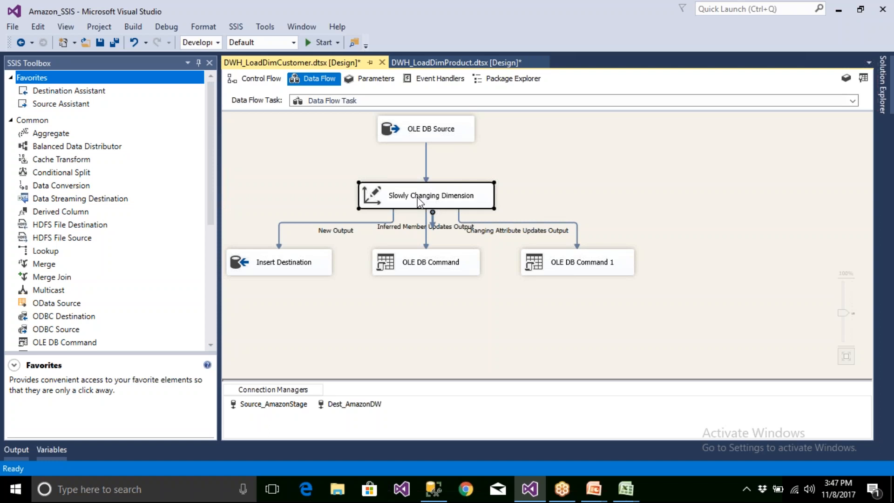
pyautogui.click(562, 261)
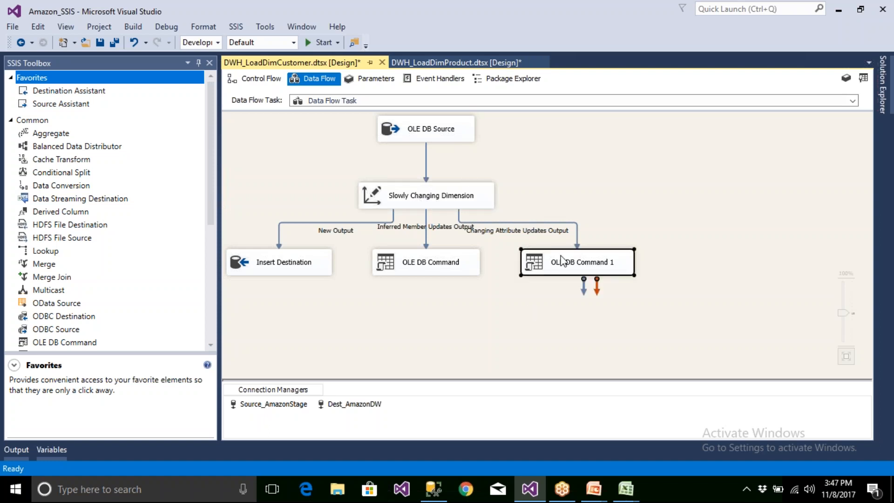
pyautogui.click(259, 79)
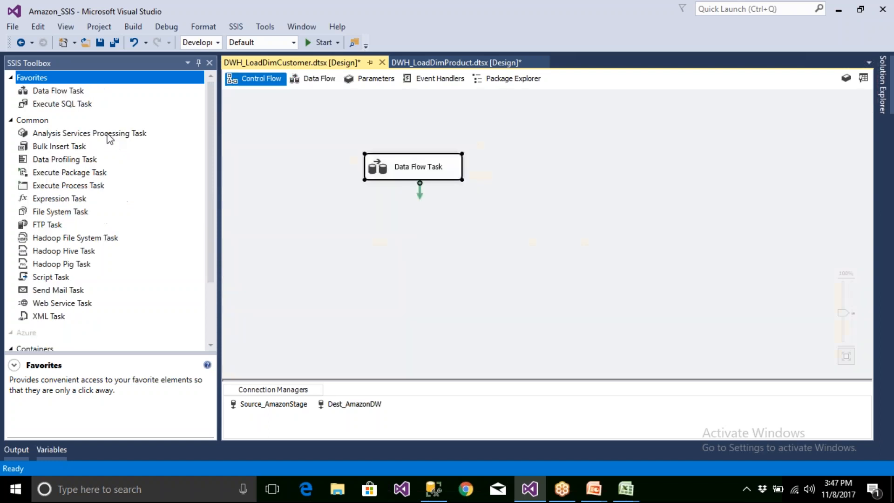
pyautogui.click(69, 103)
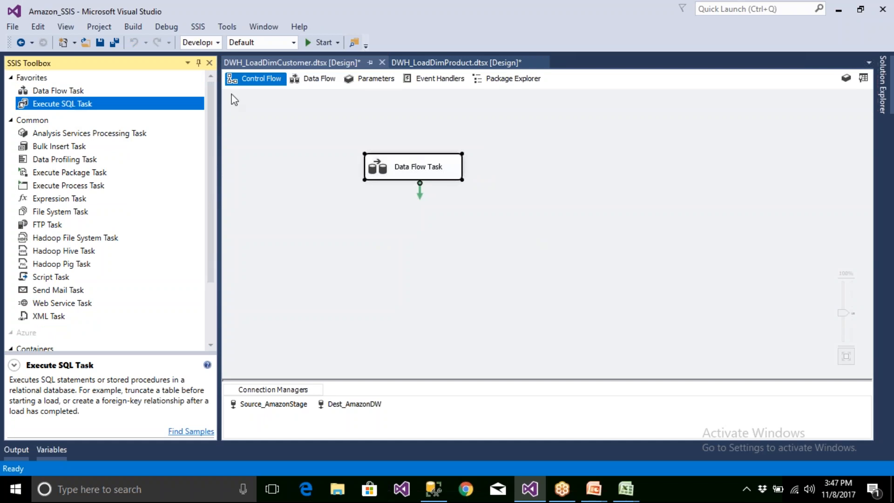
# Run the DWH_LoadDimCustomer package twice from its data flow, returning to design mode after each run.
pyautogui.click(311, 79)
pyautogui.click(321, 42)
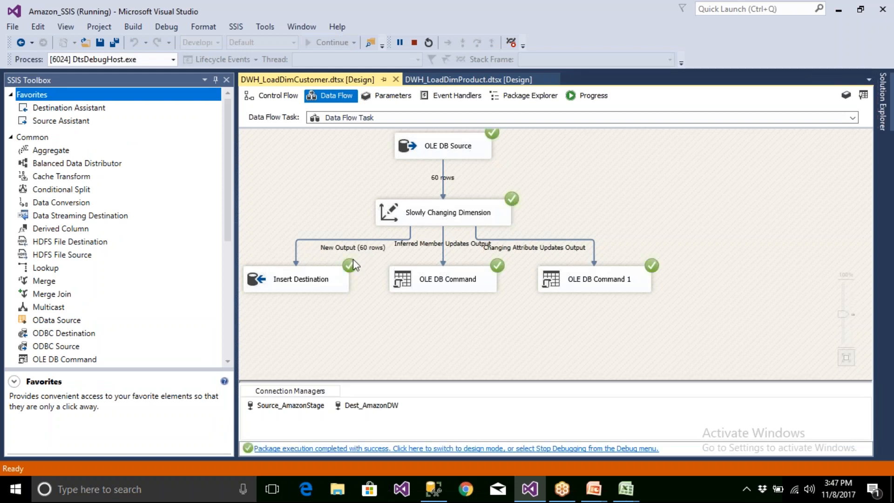
pyautogui.click(399, 449)
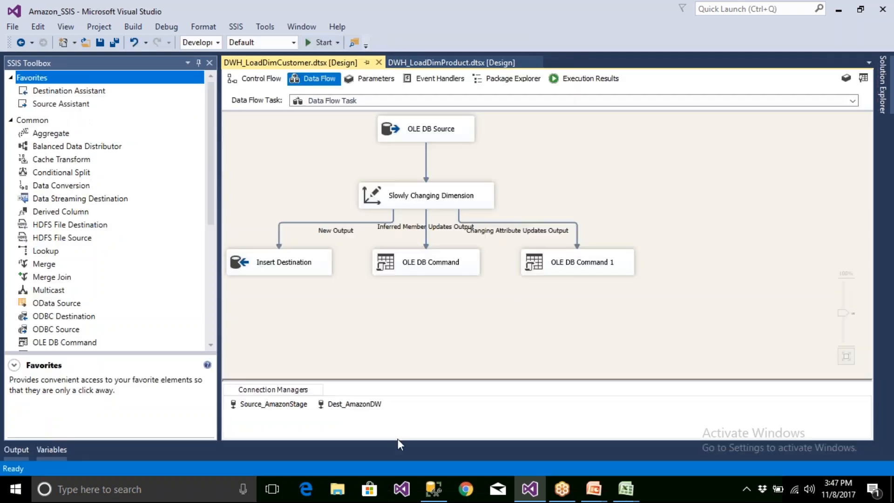
pyautogui.press('F5')
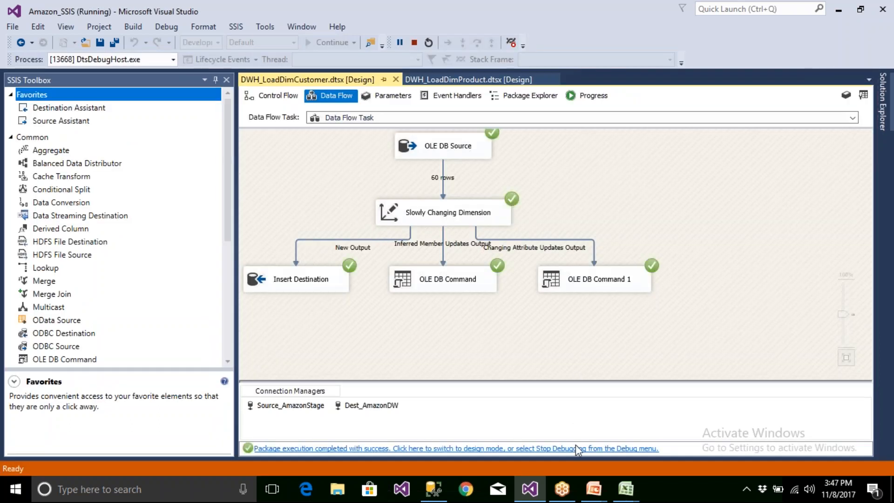
pyautogui.click(576, 447)
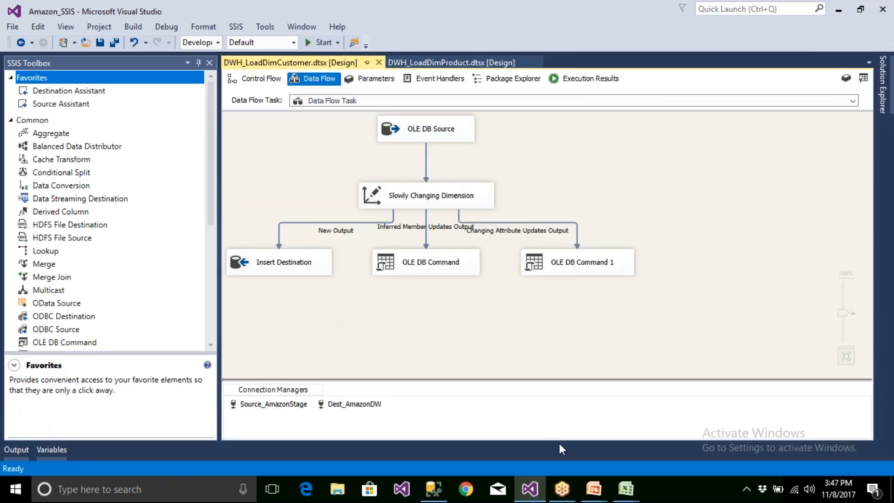
# Switch to SQL Server Management Studio and run only the SELECT * FROM DimCustomer statement, separating it with a blank line below.
pyautogui.click(433, 489)
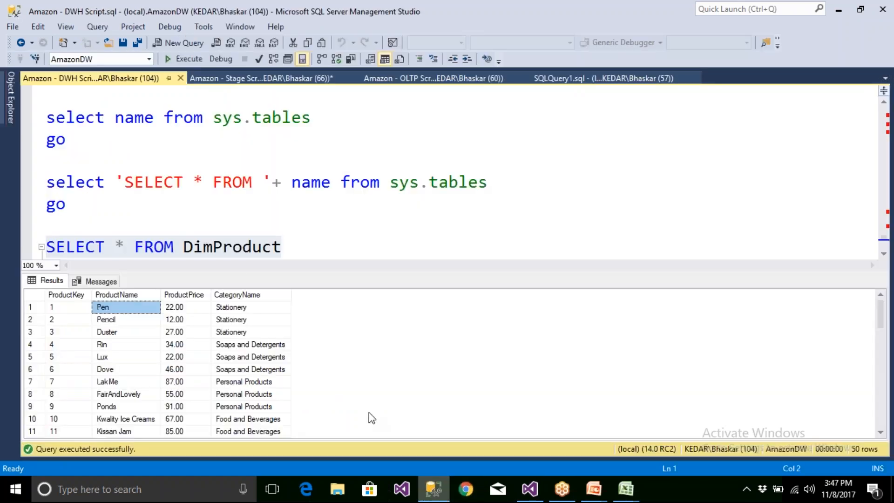
pyautogui.click(234, 247)
pyautogui.scroll(-1, 234, 246)
pyautogui.click(312, 200)
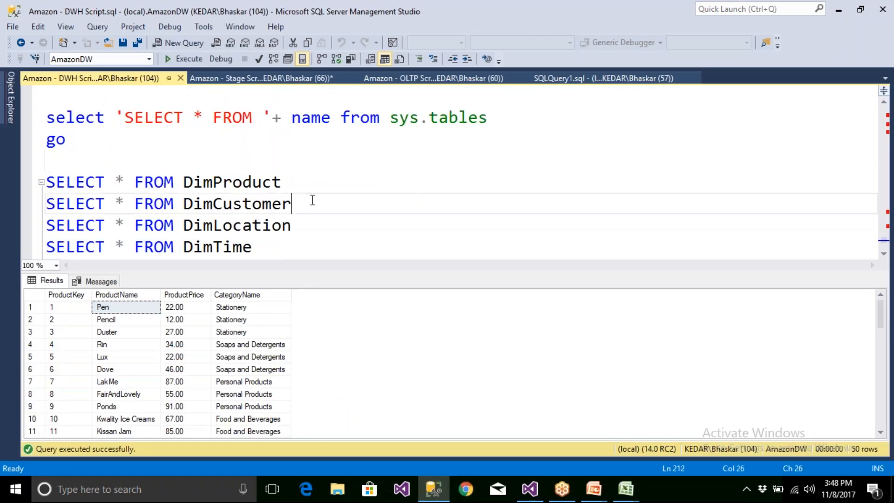
pyautogui.press('Return')
pyautogui.hotkey('shift', 'Up')
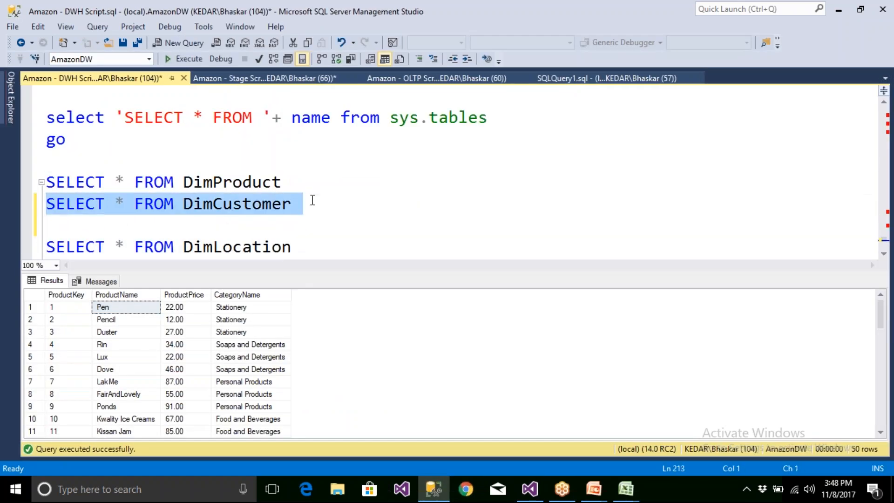
pyautogui.press('F5')
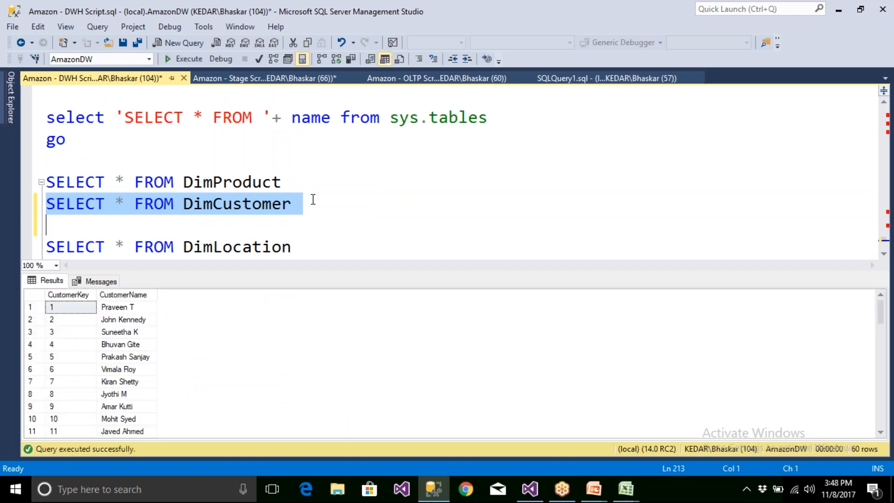
# Insert a blank line below the DimLocation query and run only SELECT * FROM DimLocation.
pyautogui.click(321, 244)
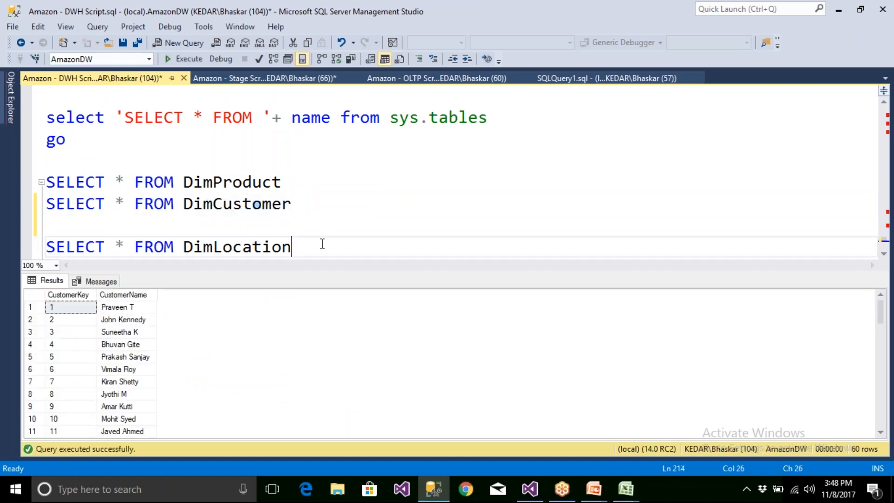
pyautogui.press('Return')
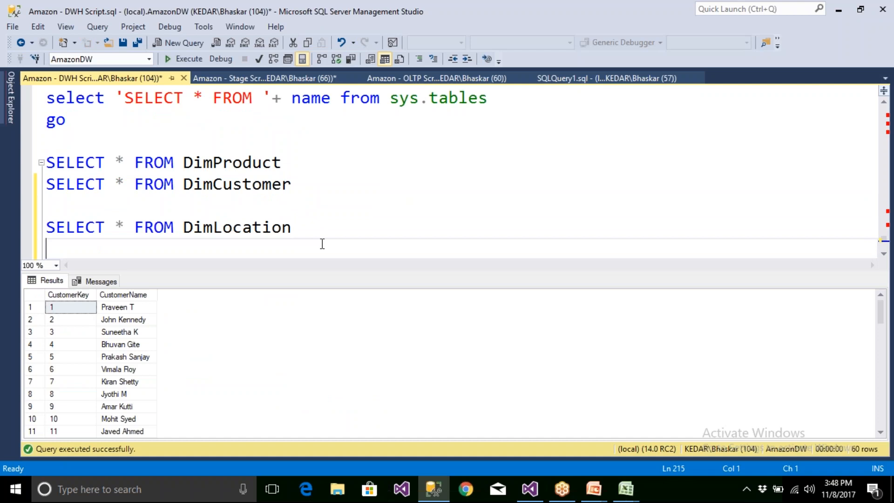
pyautogui.hotkey('shift', 'Up')
pyautogui.press('F5')
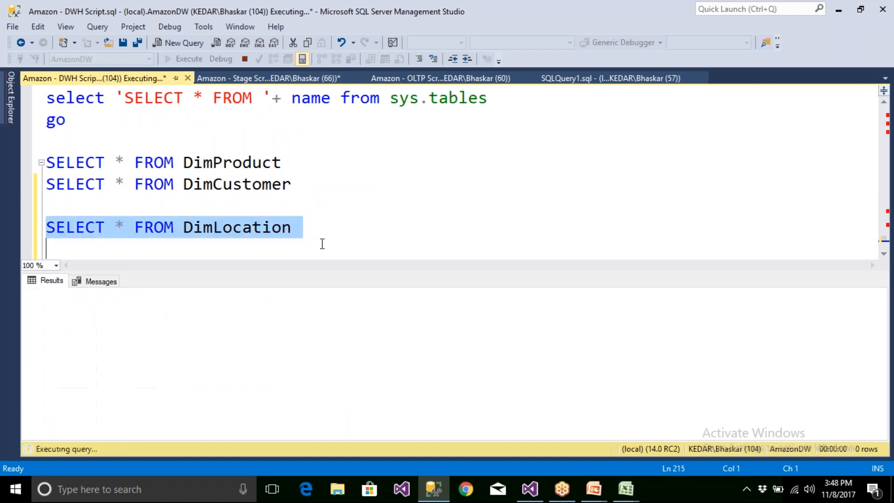
# Run the SELECT * FROM DimTime and SELECT * FROM FactSales statements one after the other.
pyautogui.press('Down')
pyautogui.hotkey('shift', 'Down')
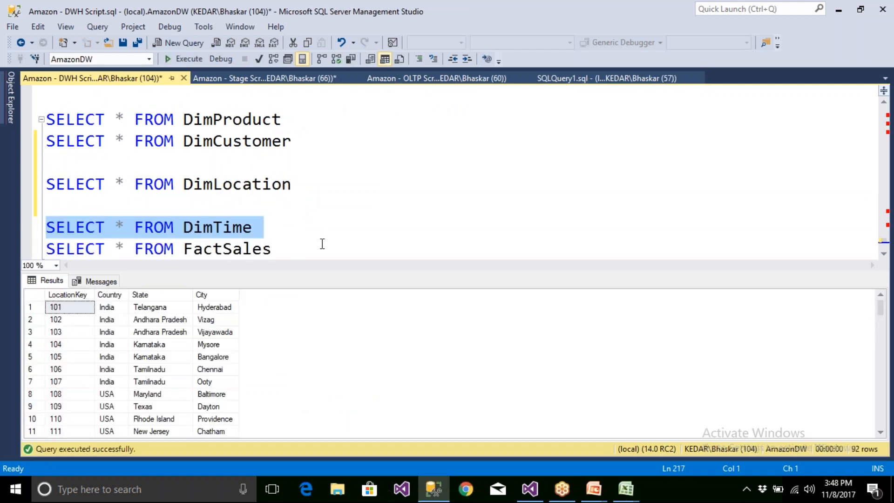
pyautogui.press('F5')
pyautogui.press('Down')
pyautogui.hotkey('shift', 'Up')
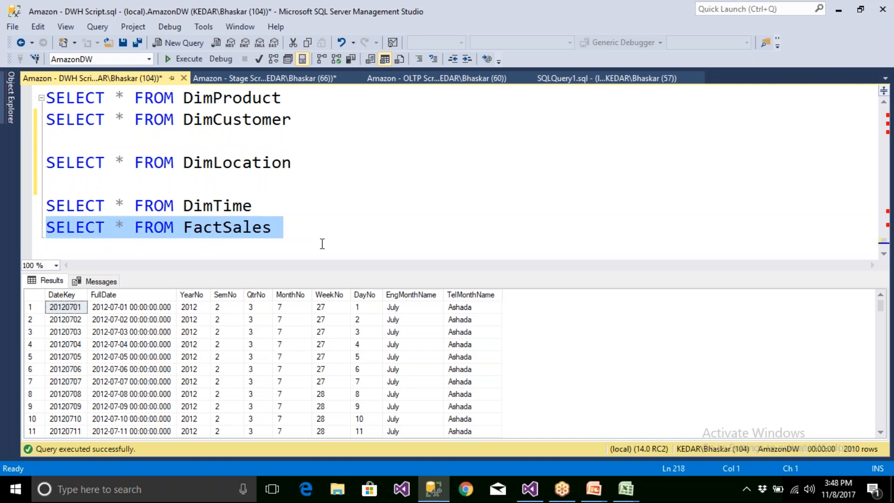
pyautogui.press('F5')
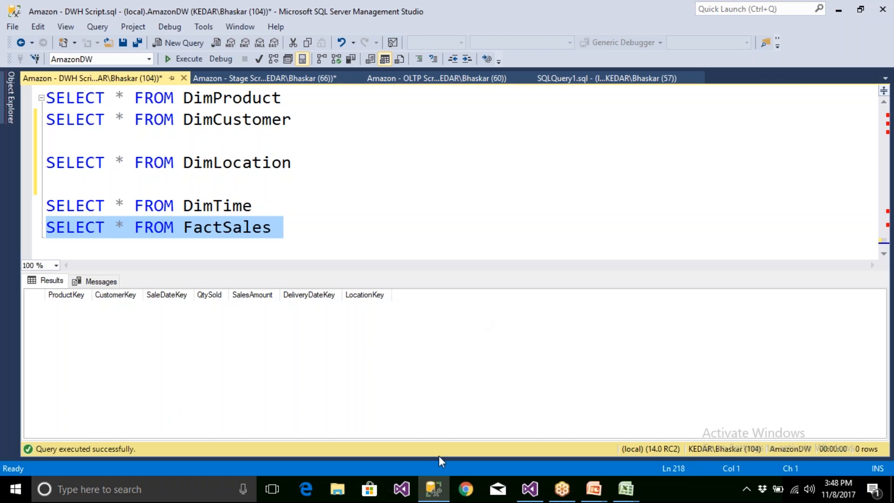
# Switch back to Visual Studio and add a new SSIS package to the Amazon_SSIS project.
pyautogui.click(530, 489)
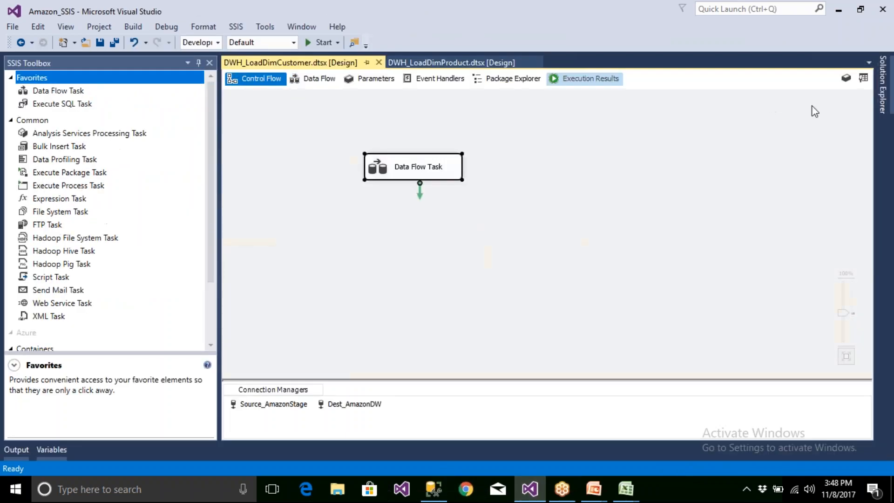
pyautogui.click(882, 84)
pyautogui.click(759, 160)
pyautogui.rightClick(760, 163)
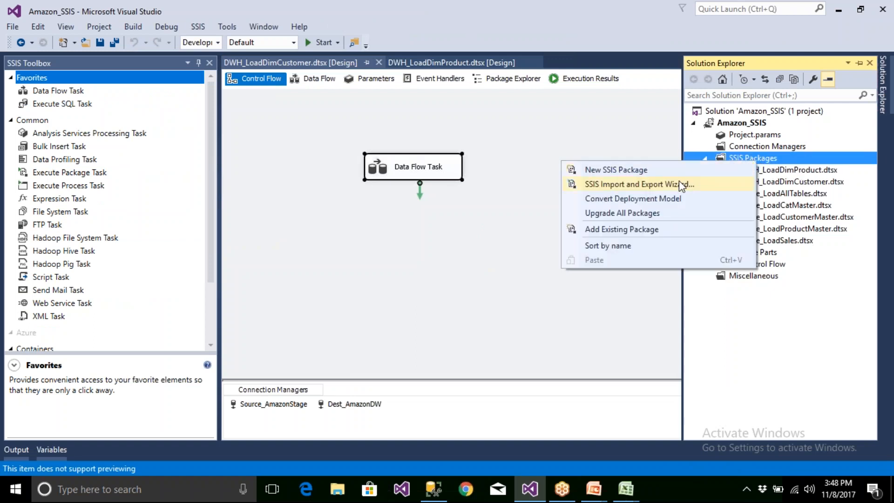
pyautogui.click(630, 171)
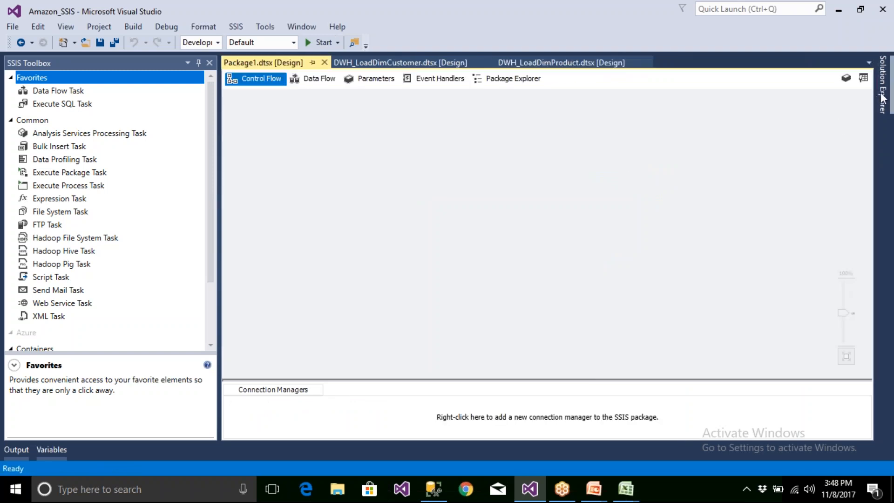
# Rename the new package in the Amazon_SSIS project as DWH_LoadFactSales.dtsx.
pyautogui.click(882, 96)
pyautogui.click(761, 195)
pyautogui.click(759, 193)
pyautogui.write('DWH')
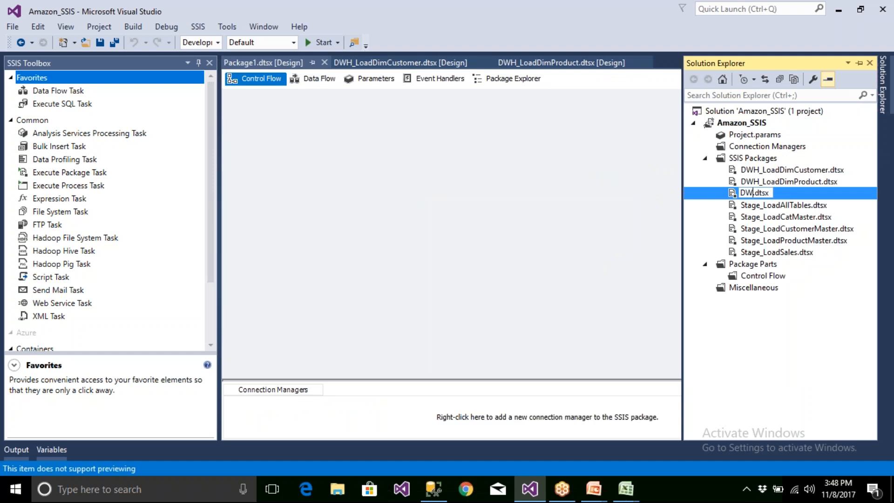
pyautogui.write('_LoadFact')
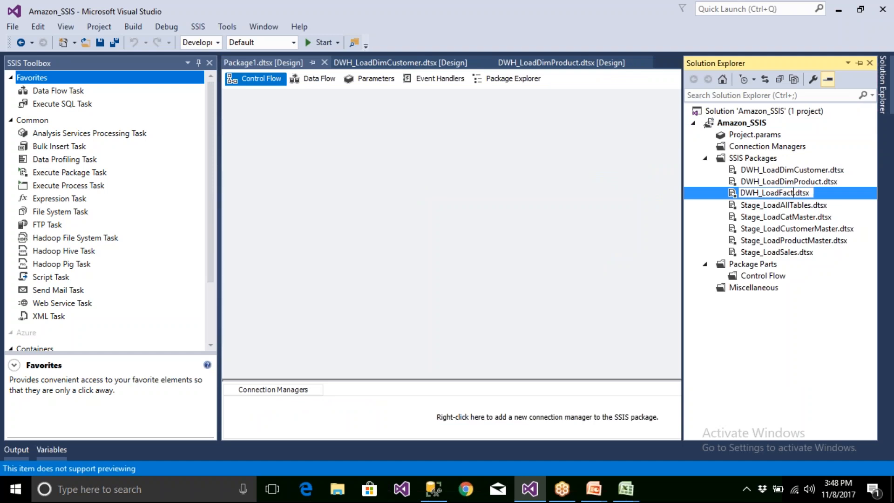
pyautogui.write('Sales')
pyautogui.press('Return')
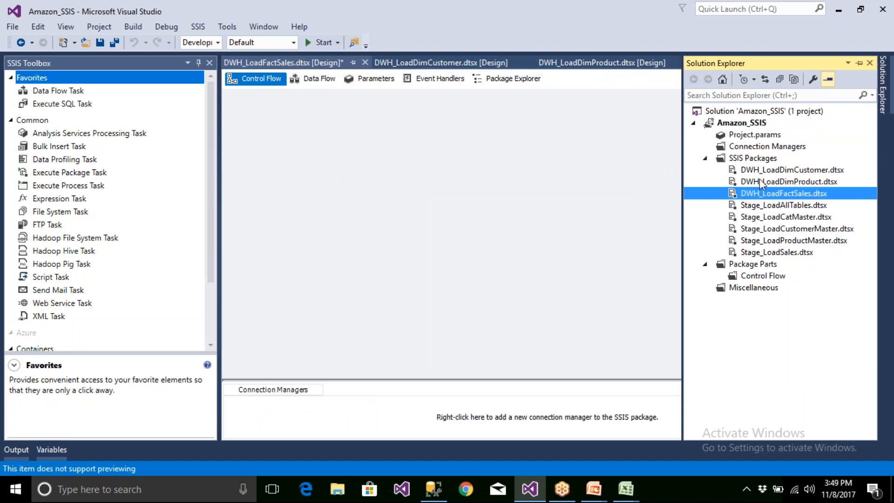
# Close the DWH_LoadDimCustomer package and copy the Source_AmazonStage connection manager from DWH_LoadDimProduct into DWH_LoadFactSales.
pyautogui.click(399, 65)
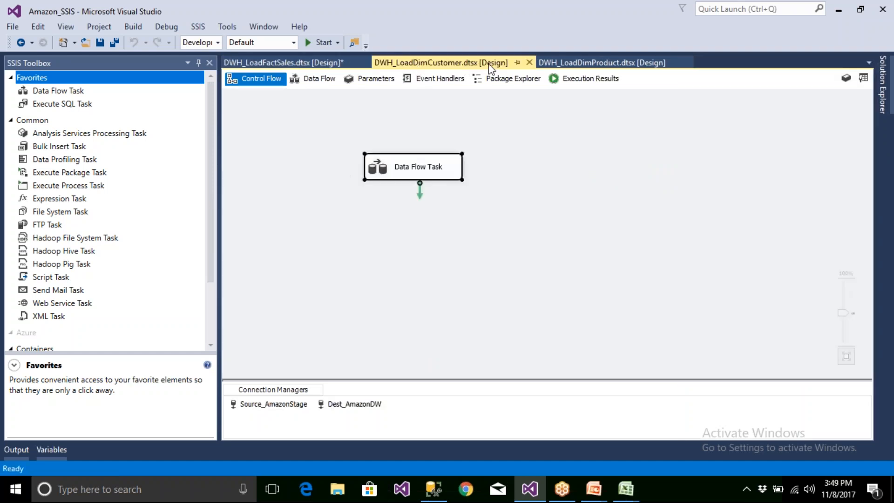
pyautogui.click(529, 63)
pyautogui.click(503, 62)
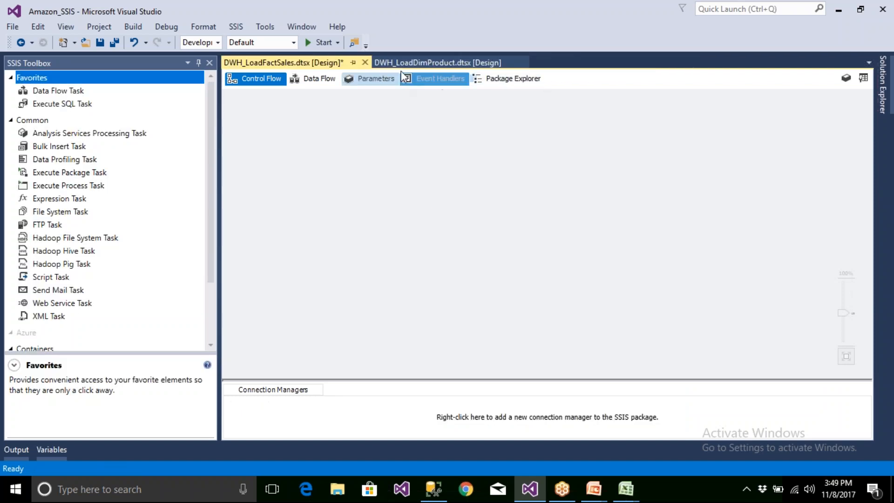
pyautogui.click(278, 405)
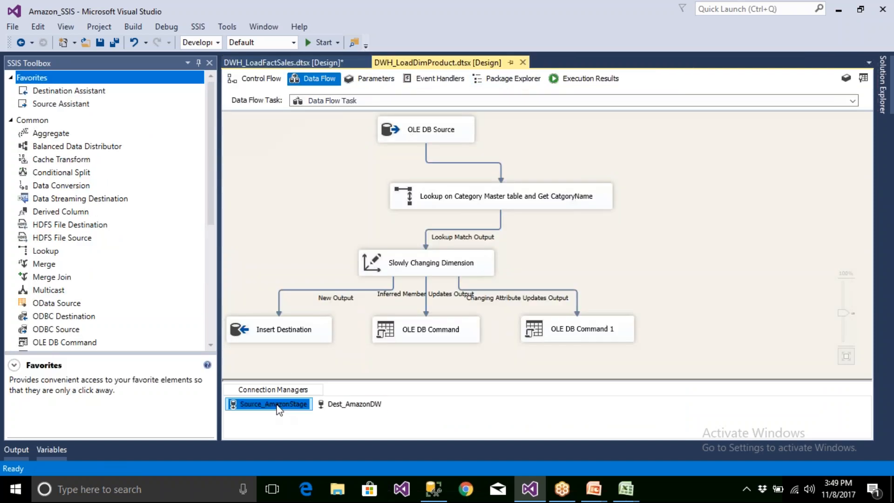
pyautogui.click(288, 63)
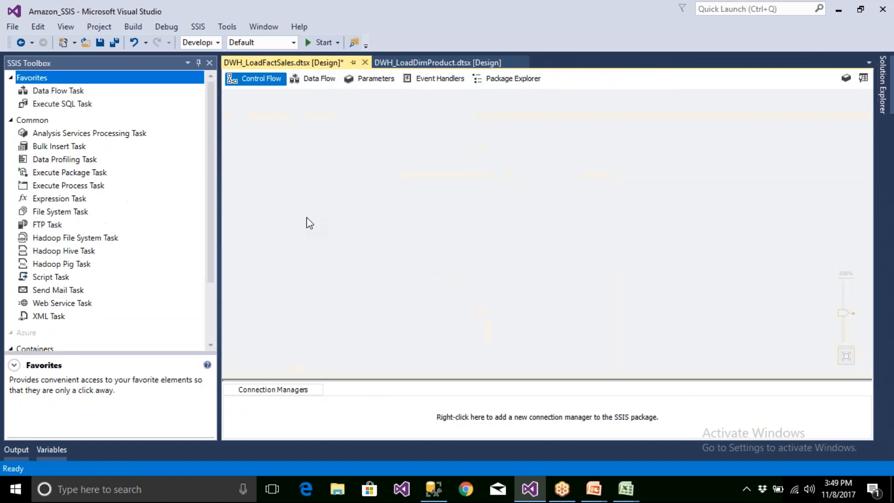
# Copy the Dest_AmazonDW connection manager from DWH_LoadDimProduct into the DWH_LoadFactSales package.
pyautogui.click(432, 60)
pyautogui.click(365, 404)
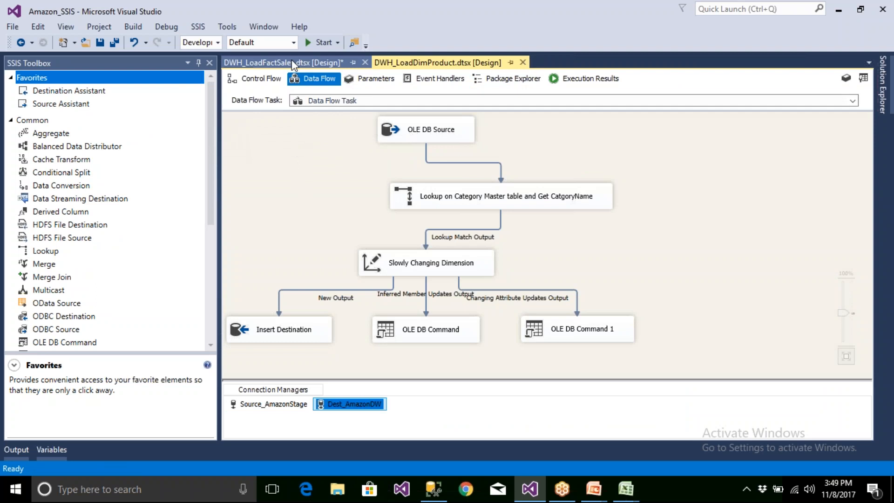
pyautogui.click(292, 61)
pyautogui.click(358, 414)
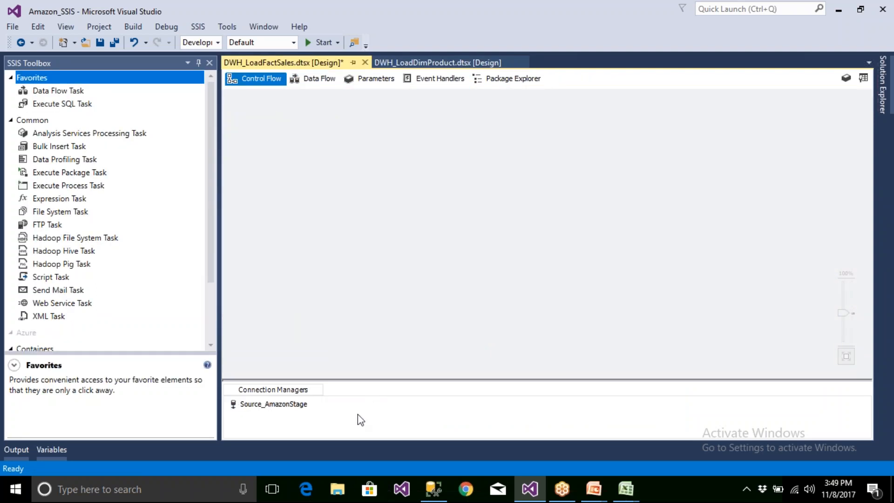
pyautogui.hotkey('ctrl', 'v')
pyautogui.click(398, 312)
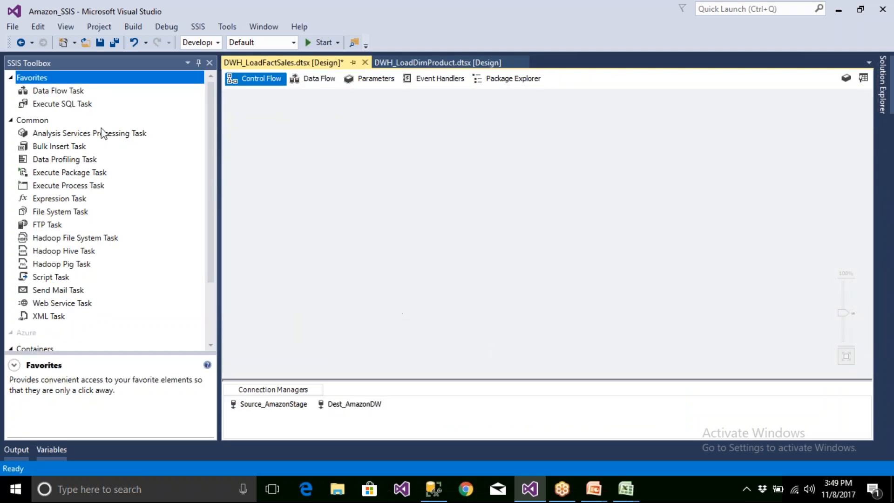
# Add a Data Flow Task to the DWH_LoadFactSales control flow and place an OLE DB Source inside it.
pyautogui.doubleClick(58, 91)
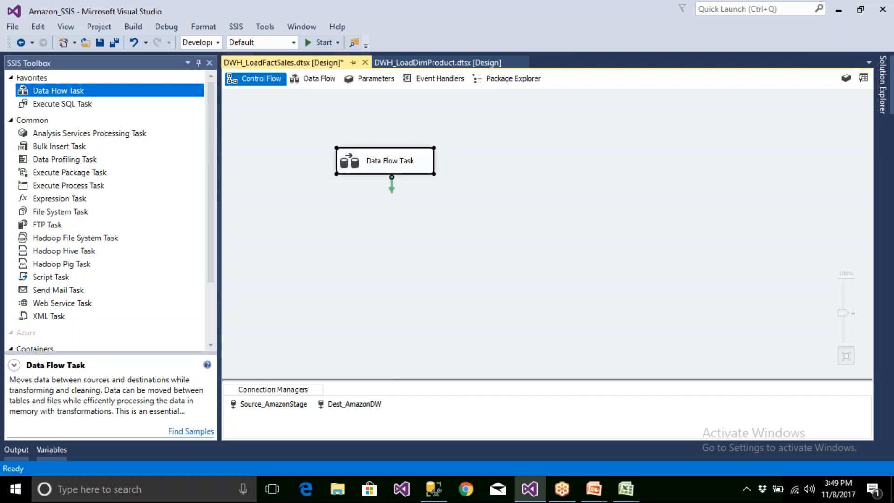
pyautogui.doubleClick(389, 160)
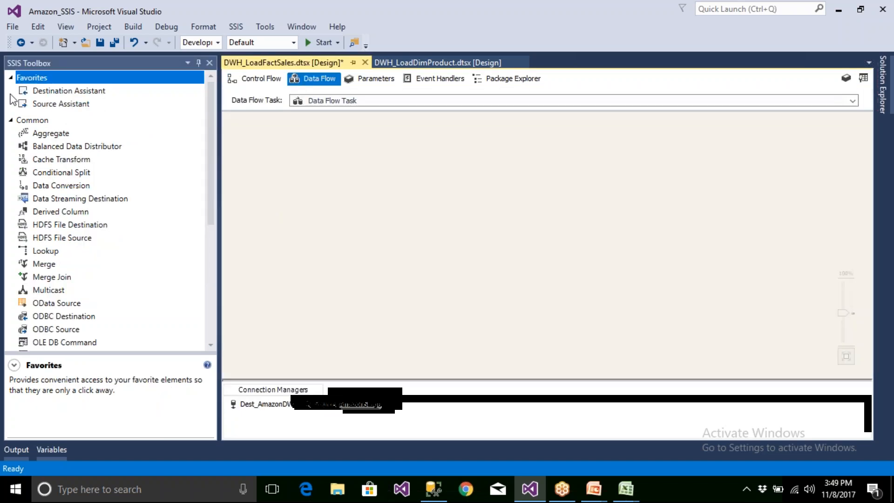
pyautogui.click(15, 120)
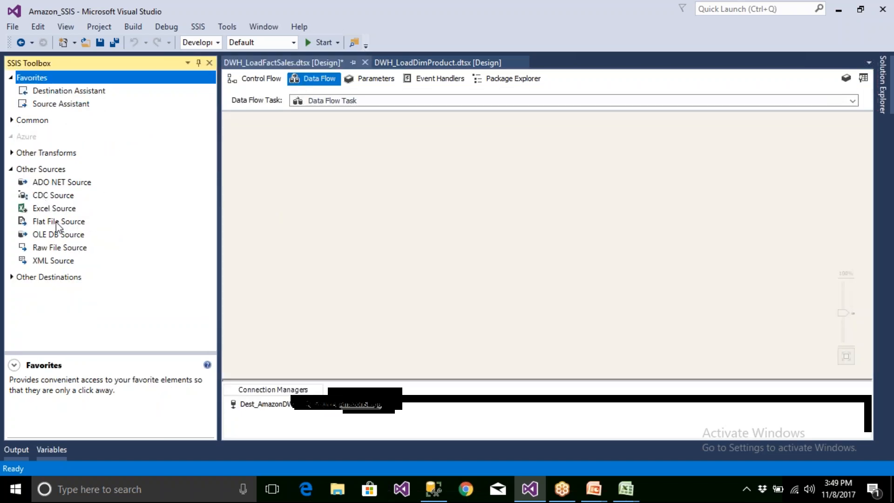
pyautogui.moveTo(61, 236); pyautogui.dragTo(295, 179)
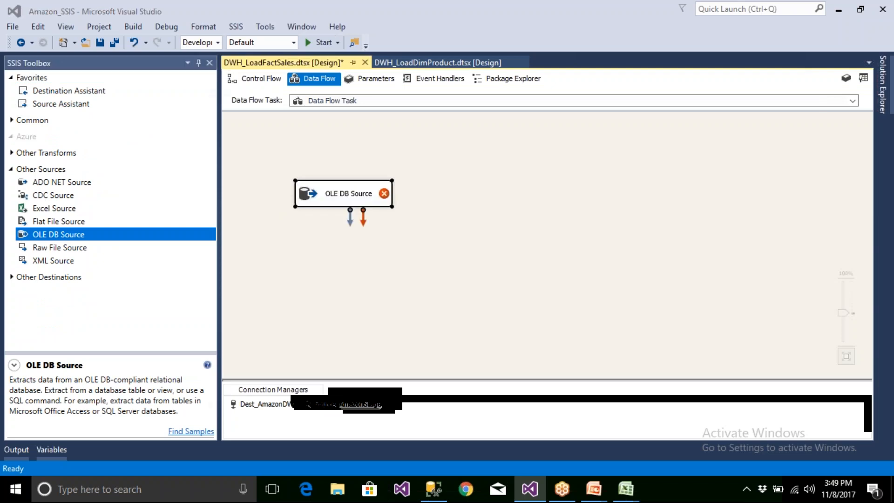
# Configure the OLE DB Source to read [dbo].[StageSales] through Source_AmazonStage, previewing its rows and checking its columns.
pyautogui.doubleClick(307, 188)
pyautogui.click(433, 160)
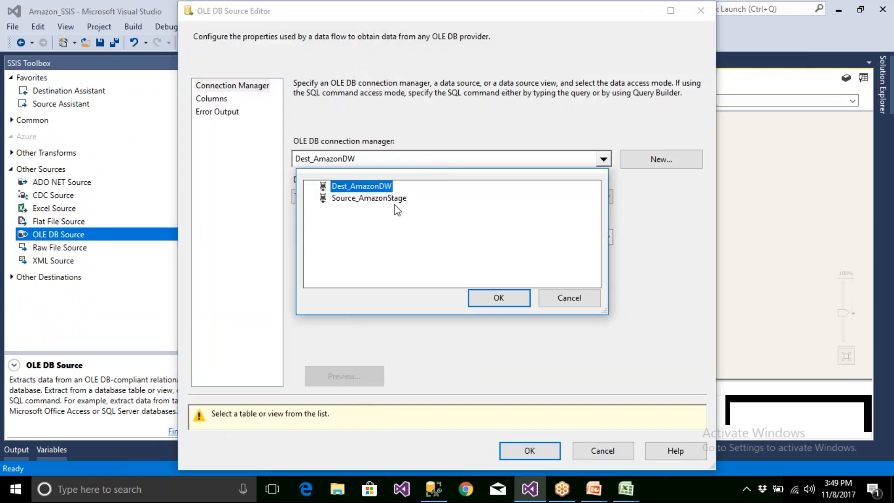
pyautogui.click(382, 198)
pyautogui.click(475, 296)
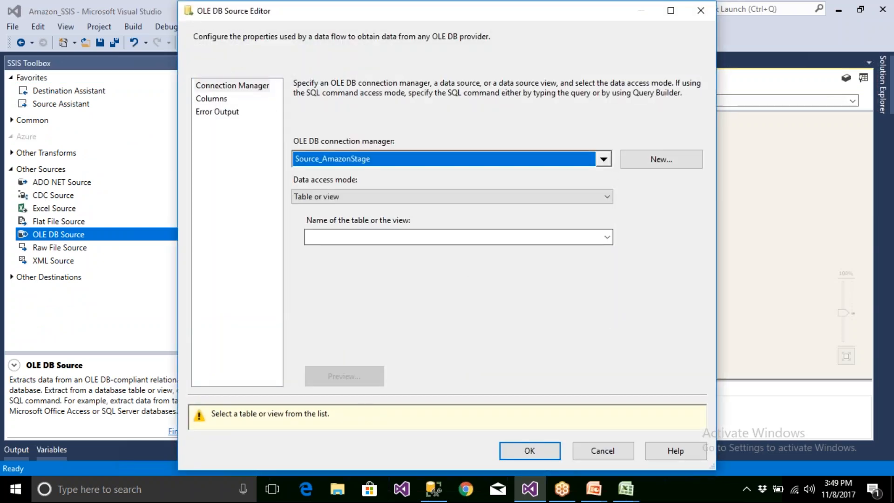
pyautogui.click(468, 237)
pyautogui.click(400, 289)
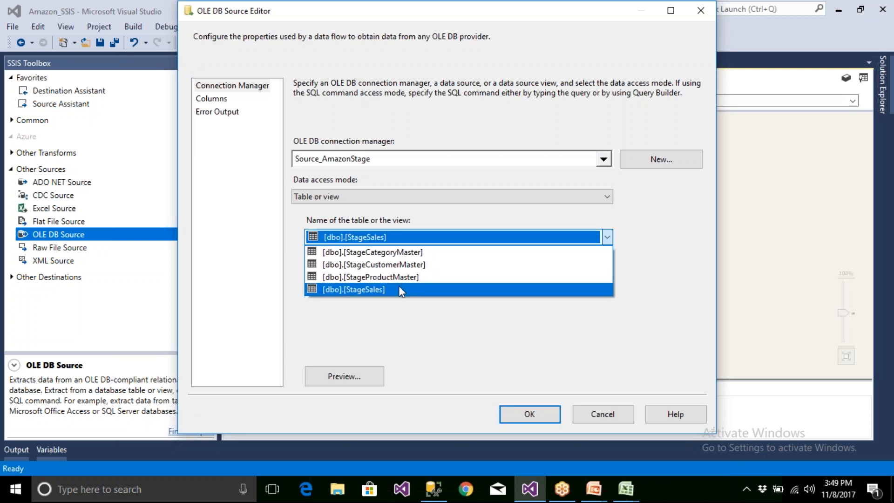
pyautogui.click(366, 375)
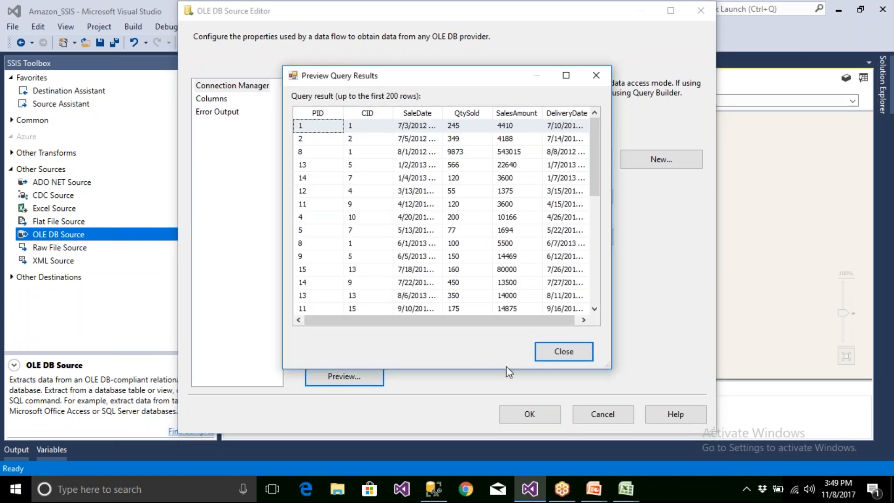
pyautogui.press('Escape')
pyautogui.click(219, 101)
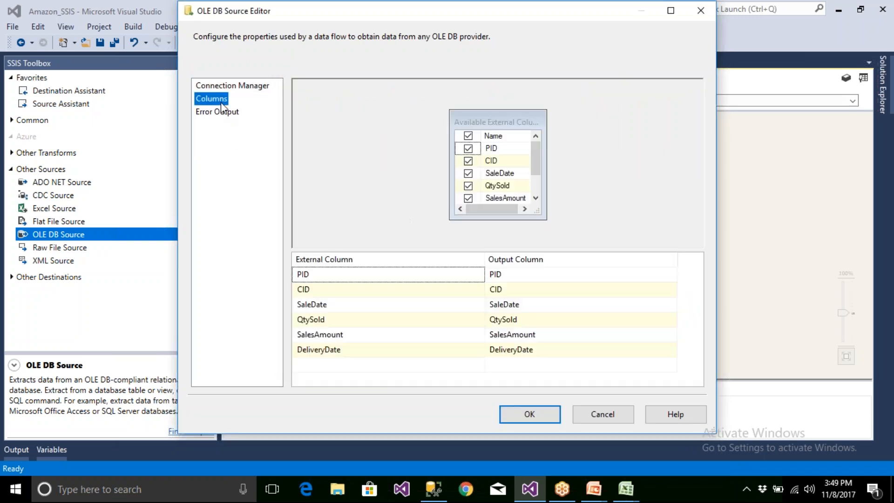
pyautogui.click(512, 413)
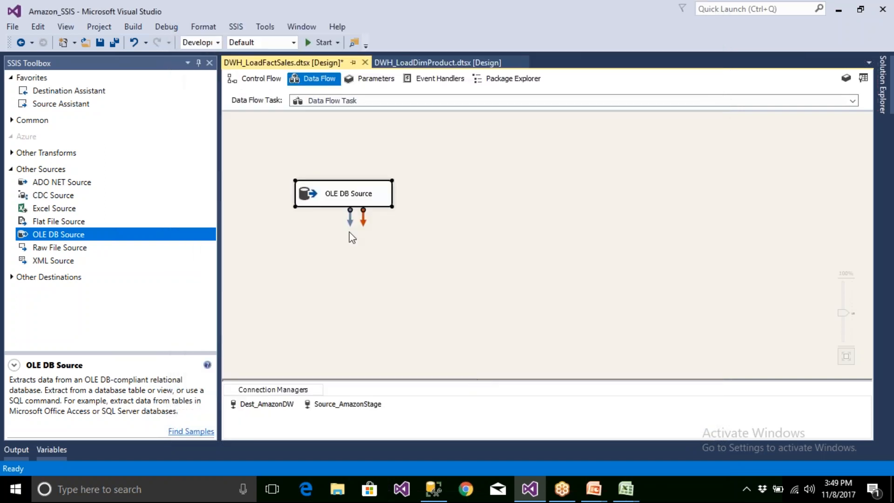
# Move the OLE DB Source higher on the canvas and connect its data output to a new OLE DB Destination below.
pyautogui.moveTo(354, 193); pyautogui.dragTo(417, 159)
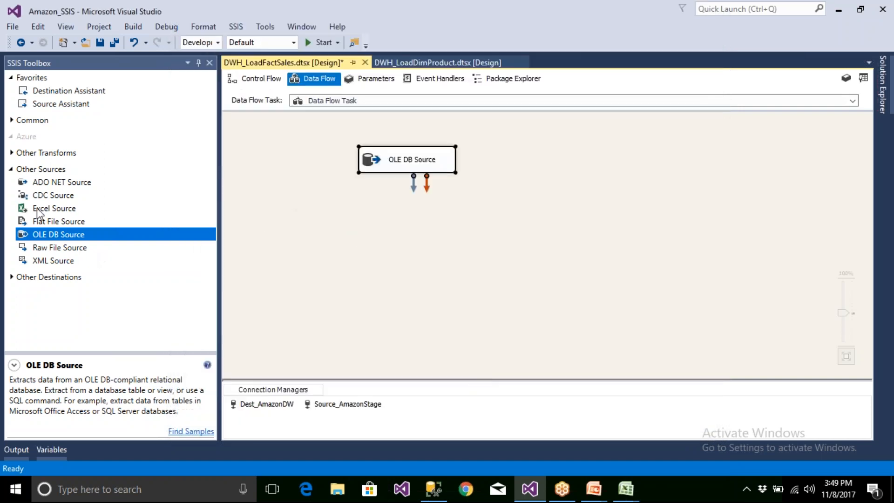
pyautogui.click(11, 169)
pyautogui.click(11, 185)
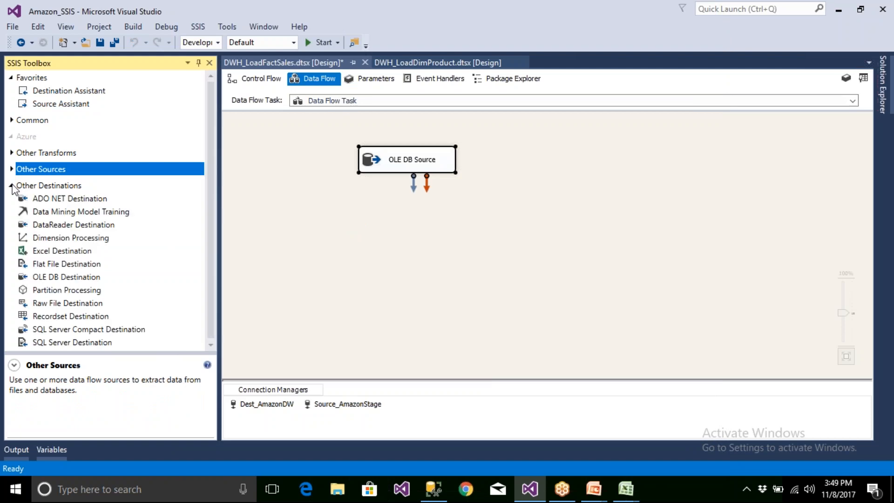
pyautogui.moveTo(68, 279); pyautogui.dragTo(413, 269)
pyautogui.click(422, 168)
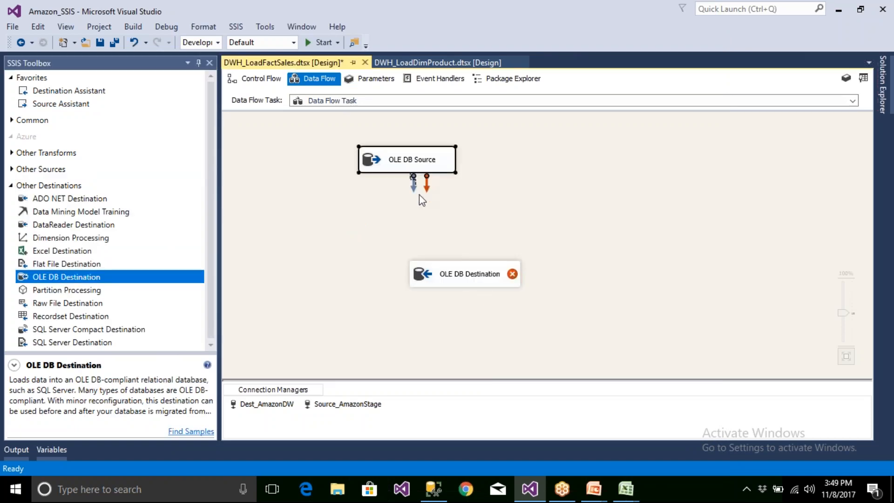
pyautogui.moveTo(414, 184); pyautogui.dragTo(471, 279)
# Choose [dbo].[FactSales] over the Dest_AmazonDW connection as the OLE DB Destination's target table.
pyautogui.doubleClick(479, 277)
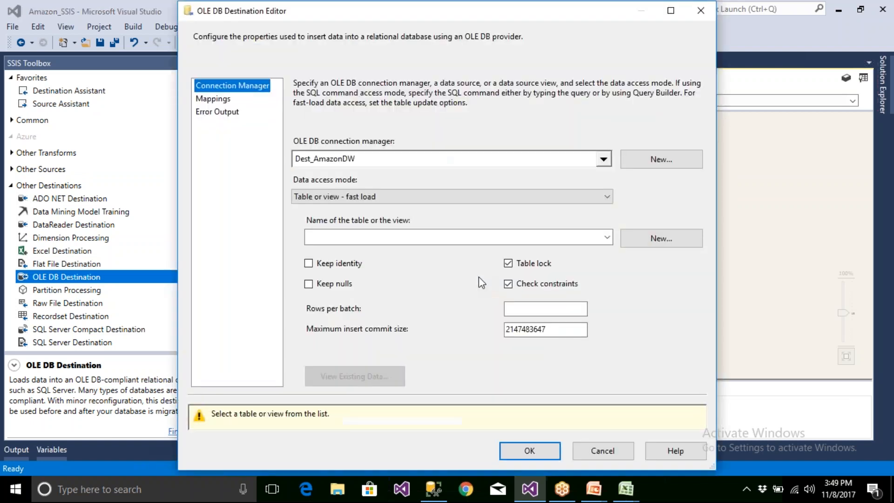
pyautogui.click(383, 238)
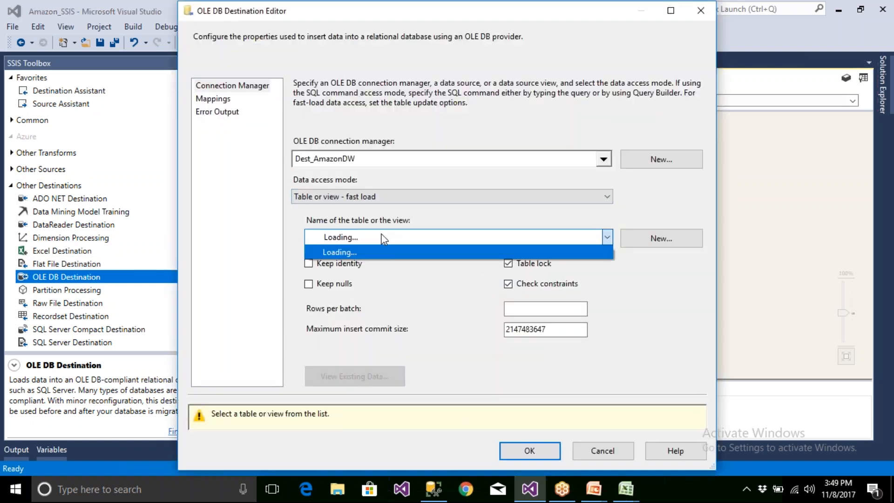
pyautogui.click(361, 301)
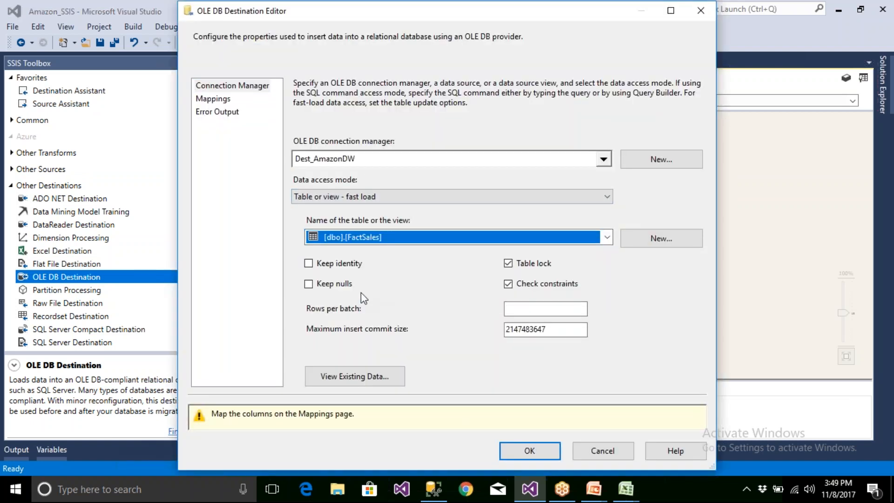
# Try mapping PID to ProductKey, CID to CustomerKey, SaleDate to SaleDateKey and DeliveryDate to DeliveryDateKey in the OLE DB Destination.
pyautogui.click(223, 100)
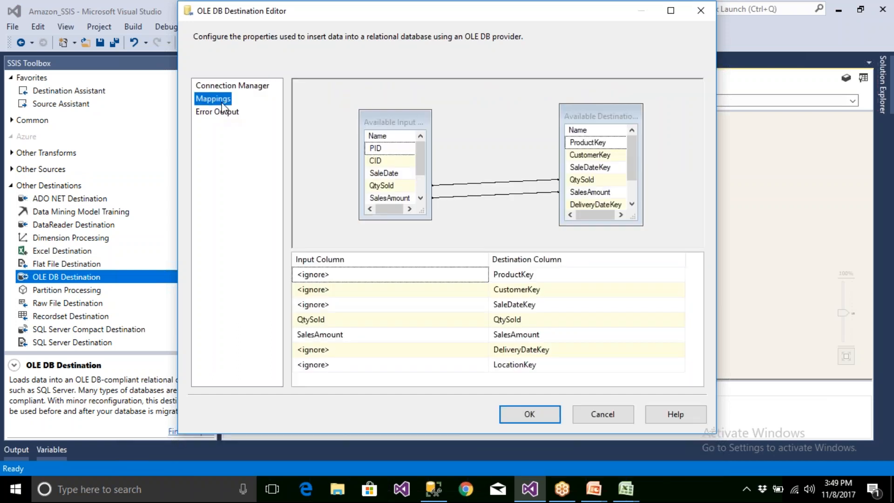
pyautogui.click(413, 277)
pyautogui.click(412, 279)
pyautogui.click(357, 298)
pyautogui.click(359, 290)
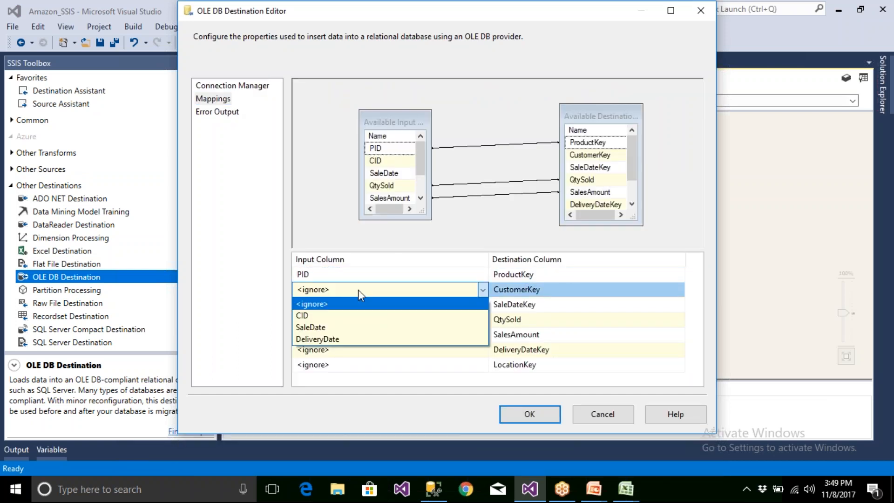
pyautogui.click(352, 313)
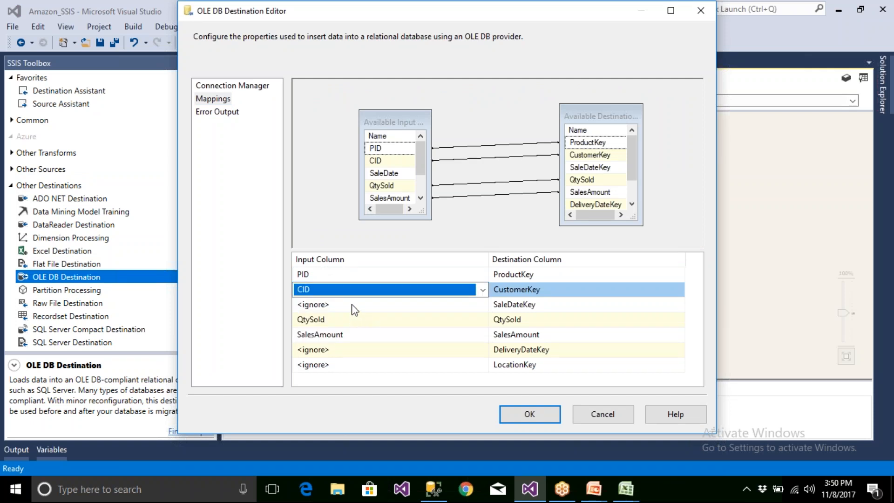
pyautogui.click(353, 305)
pyautogui.click(353, 305)
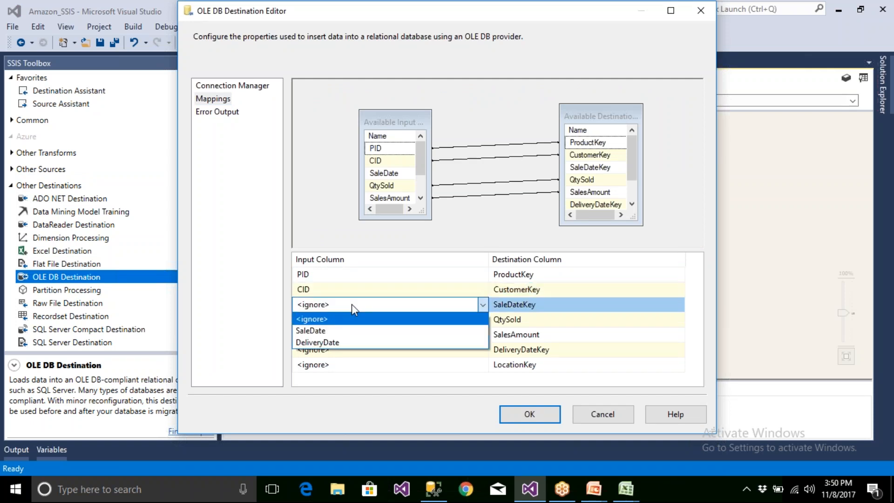
pyautogui.click(345, 329)
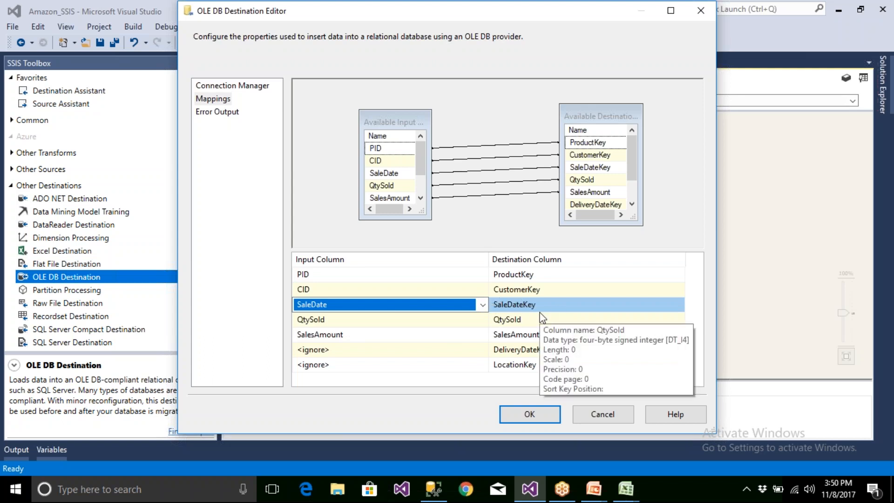
pyautogui.moveTo(393, 179)
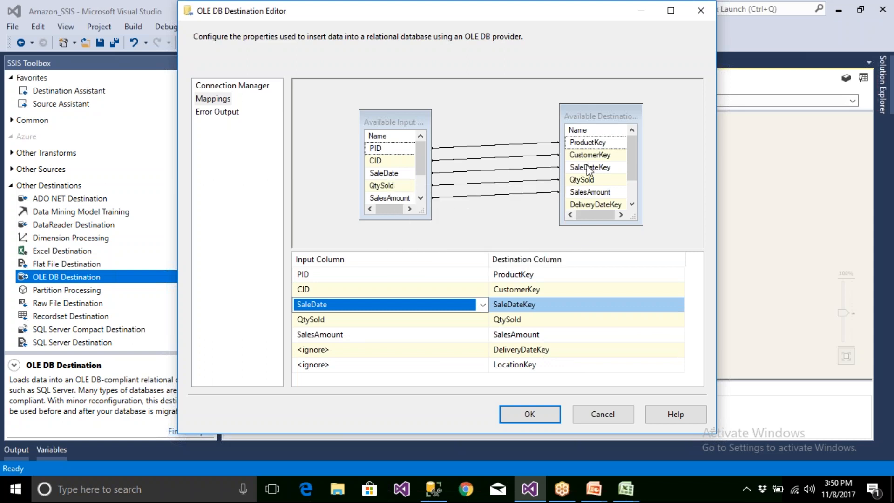
pyautogui.moveTo(587, 167)
pyautogui.click(372, 350)
pyautogui.click(358, 375)
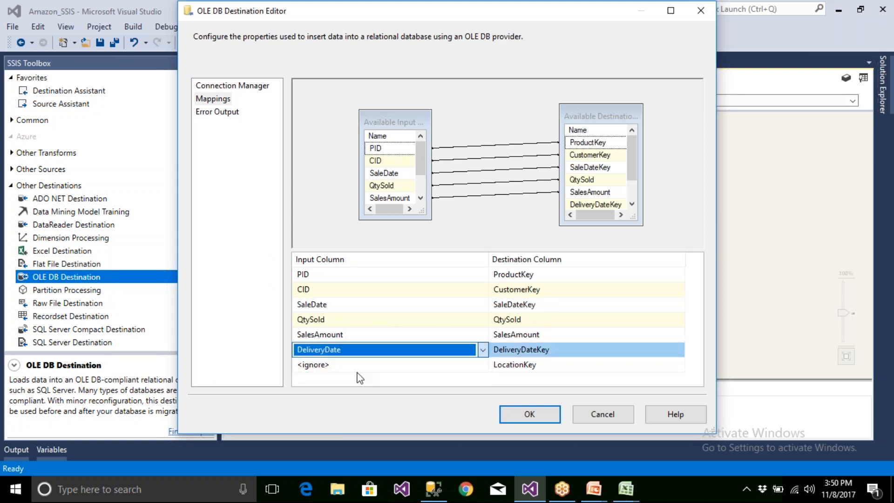
# Check which input columns are available for LocationKey, and discard the OLE DB Destination's settings.
pyautogui.click(389, 366)
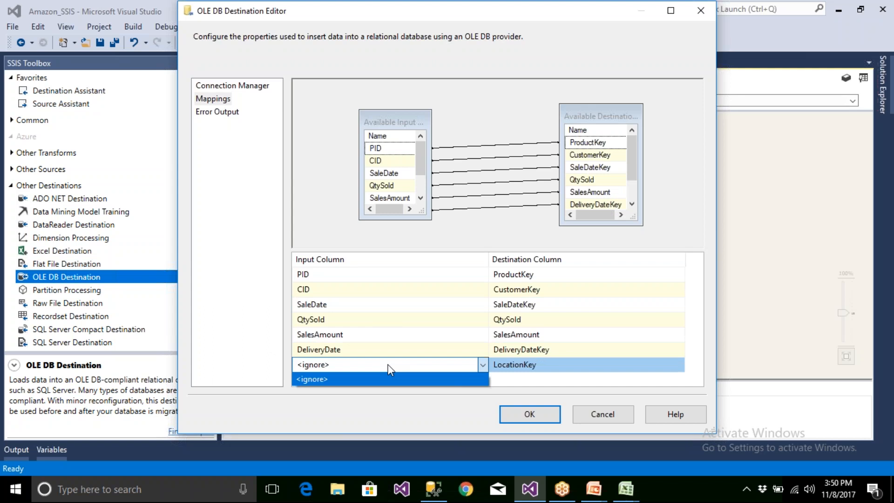
pyautogui.click(387, 365)
pyautogui.click(388, 365)
pyautogui.click(388, 365)
pyautogui.click(388, 365)
pyautogui.click(607, 418)
pyautogui.click(607, 418)
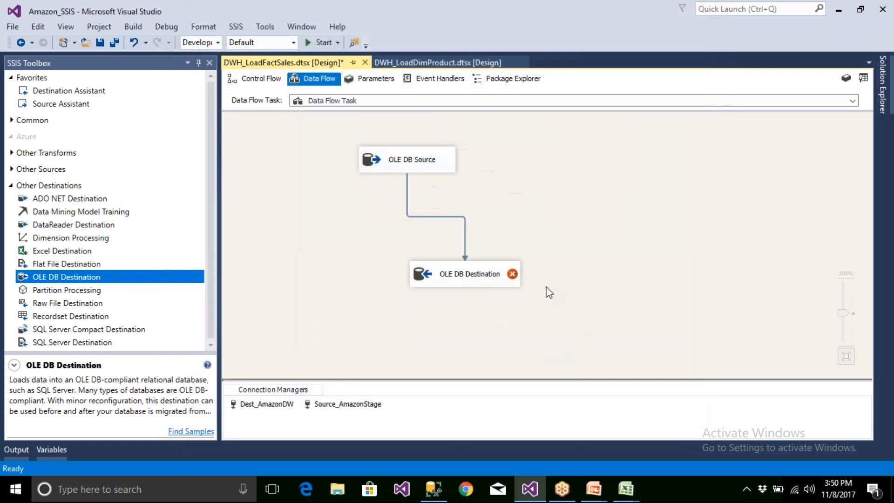
# Switch to the ETL Mapping Doc workbook in Excel and review the PID to ProductKey row on the FactSales sheet.
pyautogui.moveTo(616, 488)
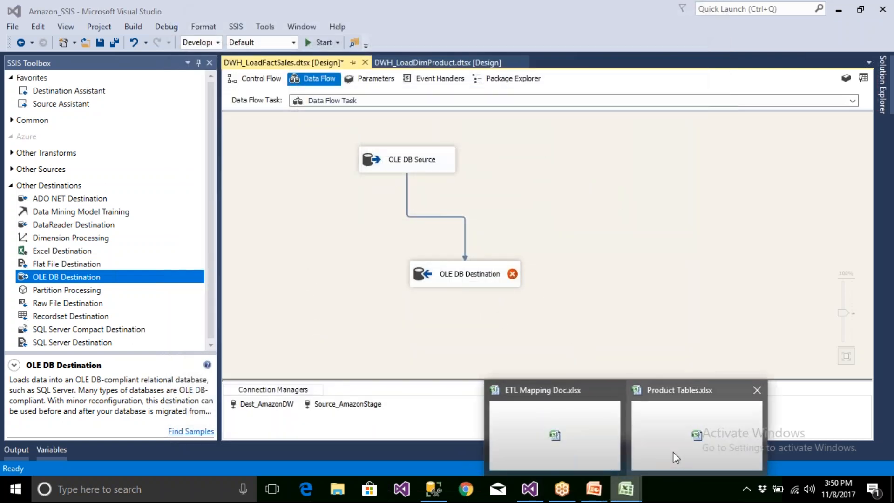
pyautogui.click(577, 449)
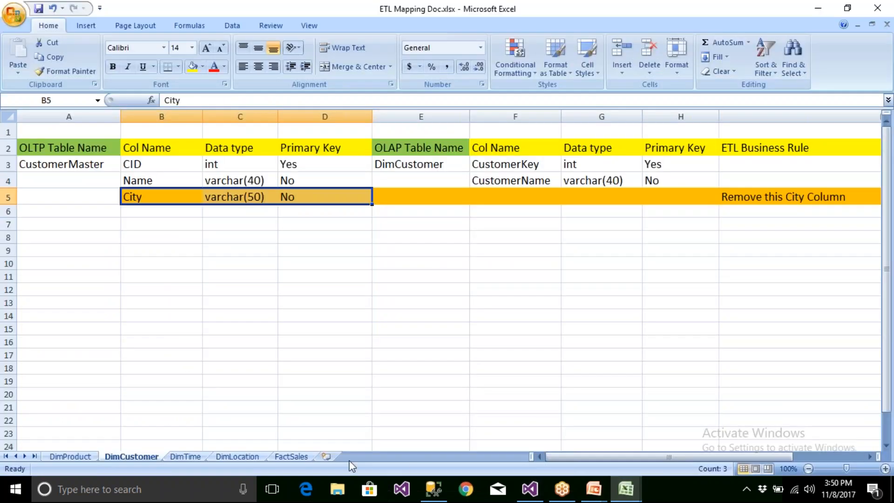
pyautogui.click(291, 455)
pyautogui.click(164, 169)
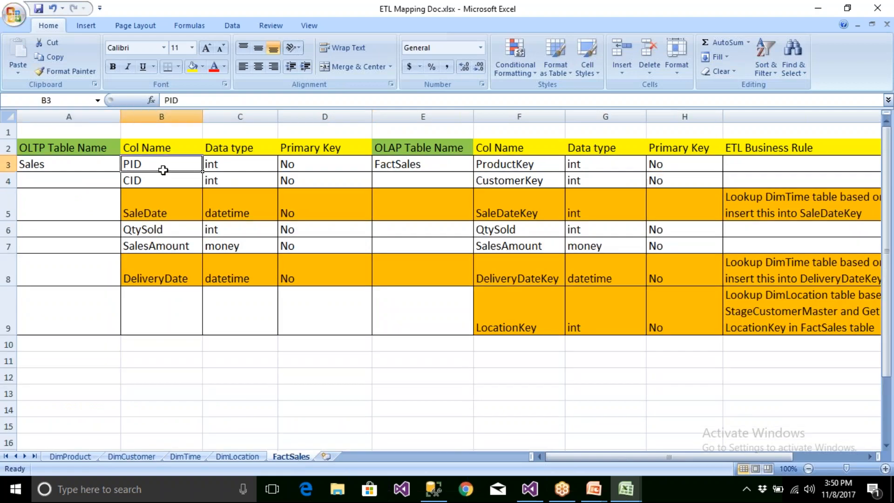
pyautogui.press('Right')
pyautogui.press('Right')
pyautogui.press('Right')
pyautogui.press('Right')
pyautogui.press('Right')
pyautogui.press('Right')
pyautogui.press('Right')
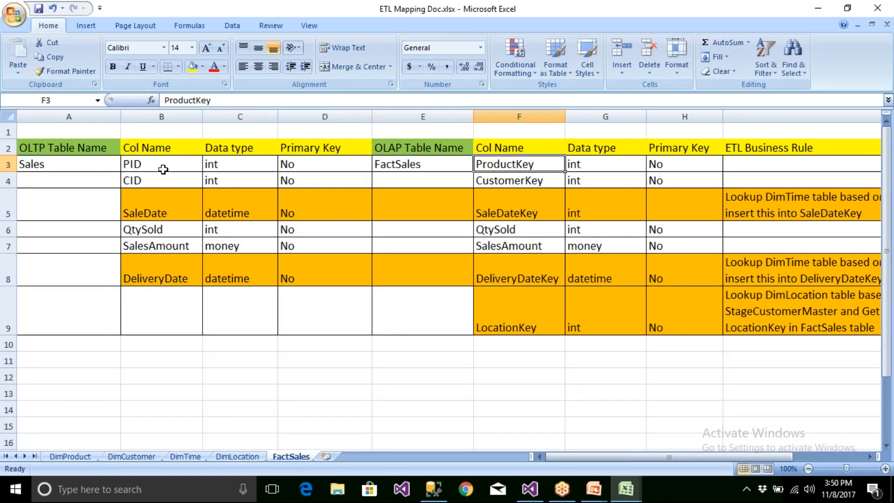
pyautogui.press('Right')
pyautogui.press('Left')
pyautogui.press('Left')
pyautogui.press('Left')
pyautogui.press('Left')
pyautogui.press('Left')
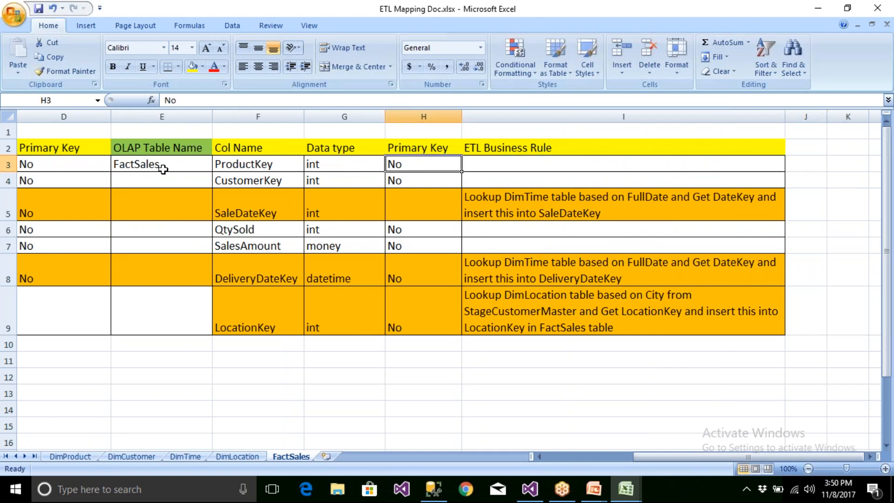
pyautogui.press('Left')
pyautogui.press('Left')
pyautogui.press('Left')
pyautogui.press('Left')
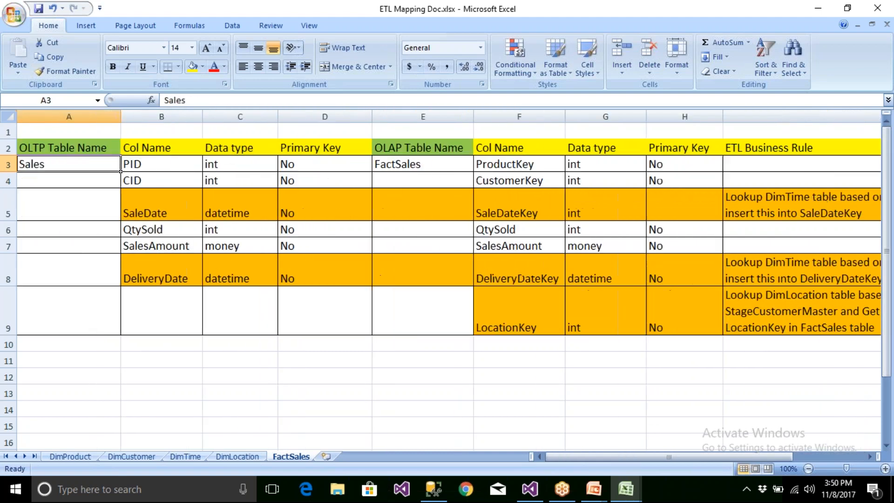
pyautogui.press('Right')
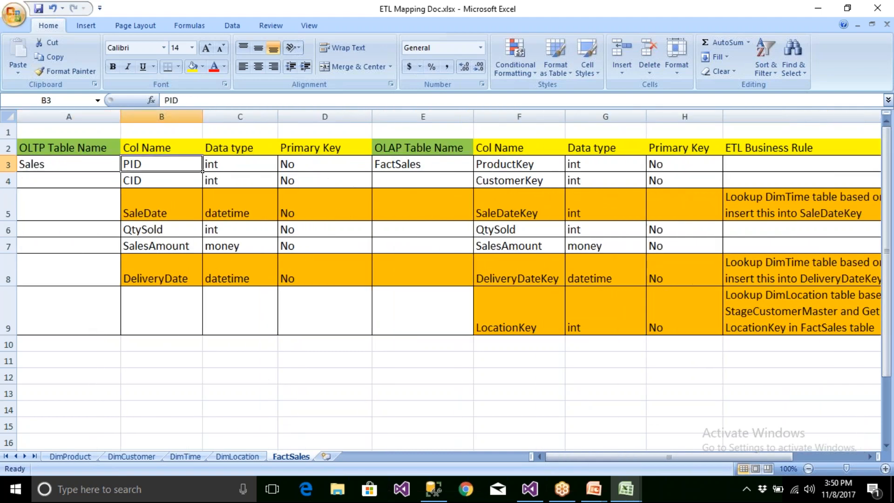
# Review the CID to CustomerKey mapping row on the FactSales sheet.
pyautogui.press('Down')
pyautogui.press('Right')
pyautogui.press('Right')
pyautogui.press('Right')
pyautogui.press('Right')
pyautogui.press('Right')
pyautogui.press('Right')
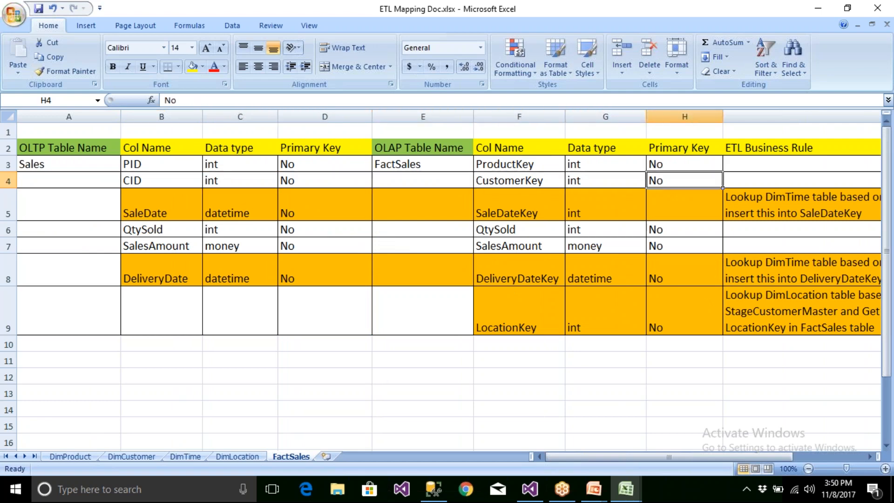
pyautogui.press('Right')
pyautogui.press('Home')
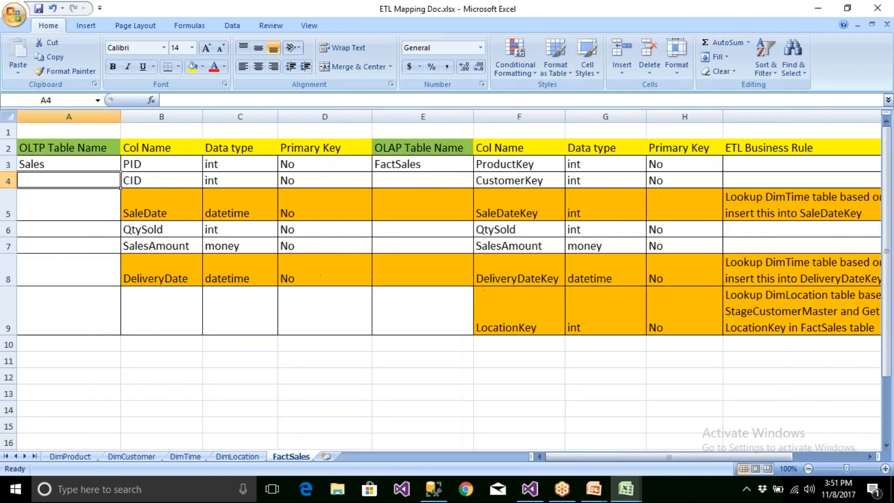
# Review the SaleDate to SaleDateKey row on the FactSales sheet, including its data types and ETL business rule.
pyautogui.press('Down')
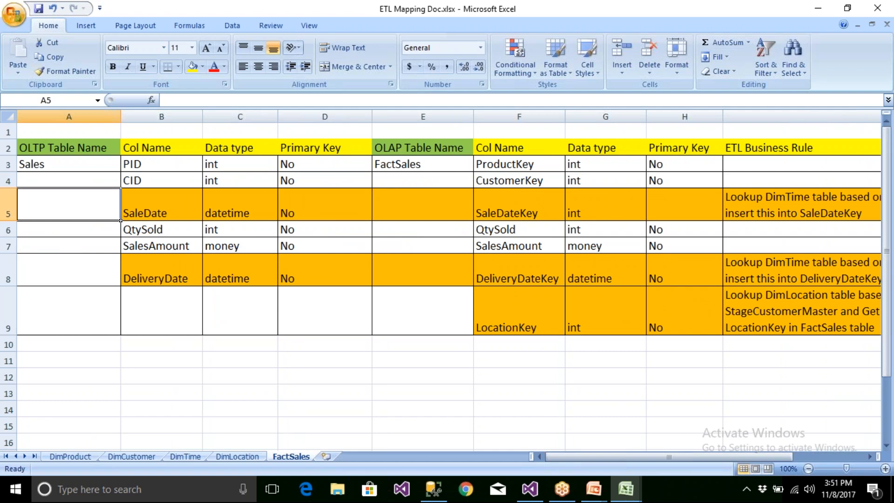
pyautogui.press('Right')
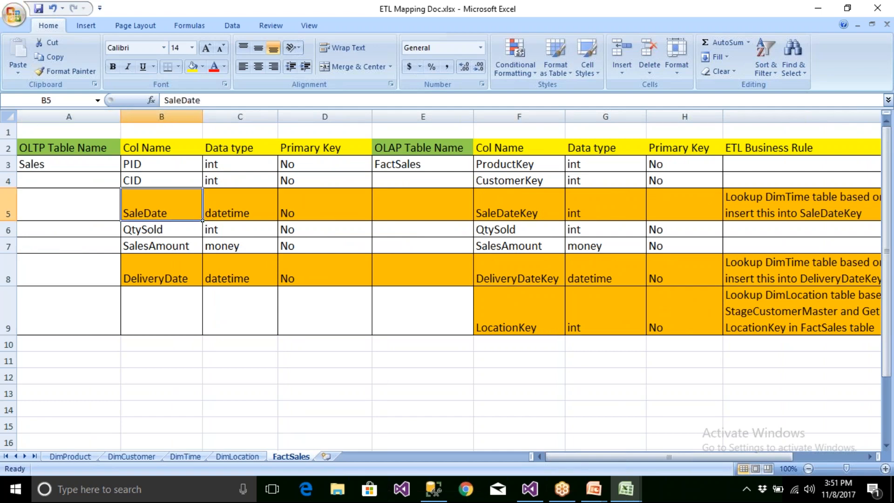
pyautogui.press('Right')
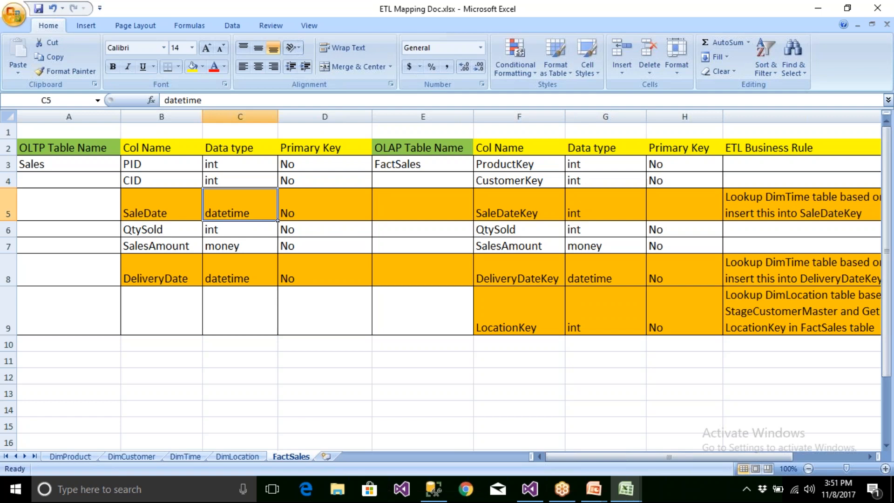
pyautogui.press('Right')
pyautogui.press('Right')
pyautogui.press('Right')
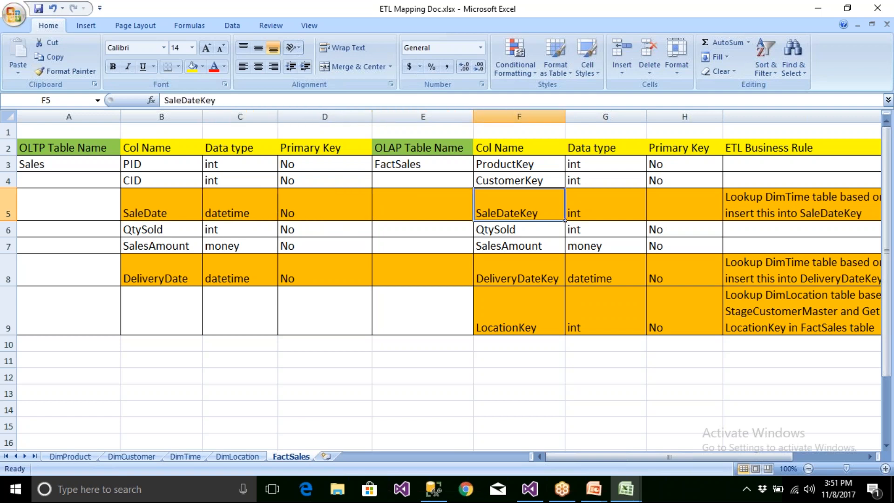
pyautogui.press('Right')
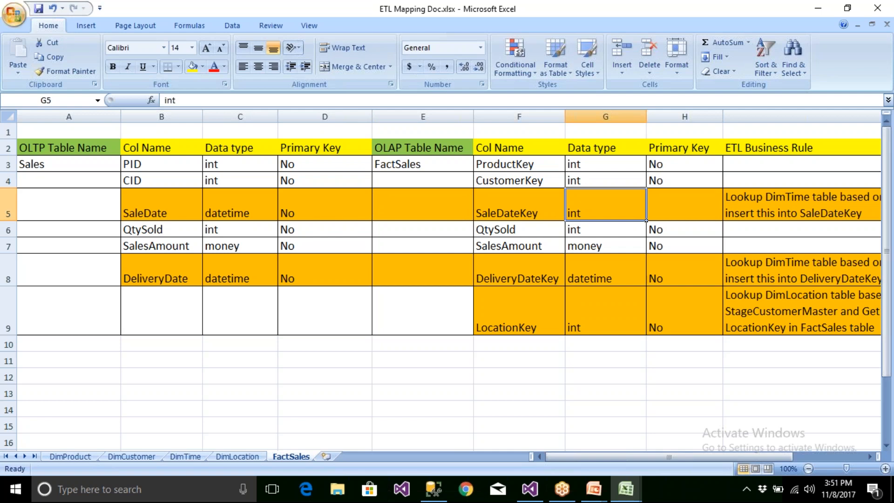
pyautogui.press('Right')
pyautogui.press('Right')
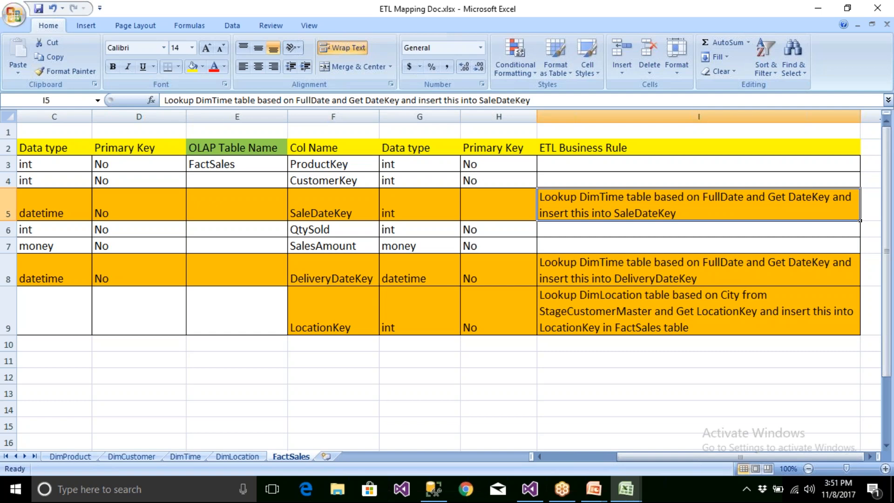
# Switch to SQL Server Management Studio, query all StageSales rows in the Stage script, and examine the SaleDate values.
pyautogui.click(439, 492)
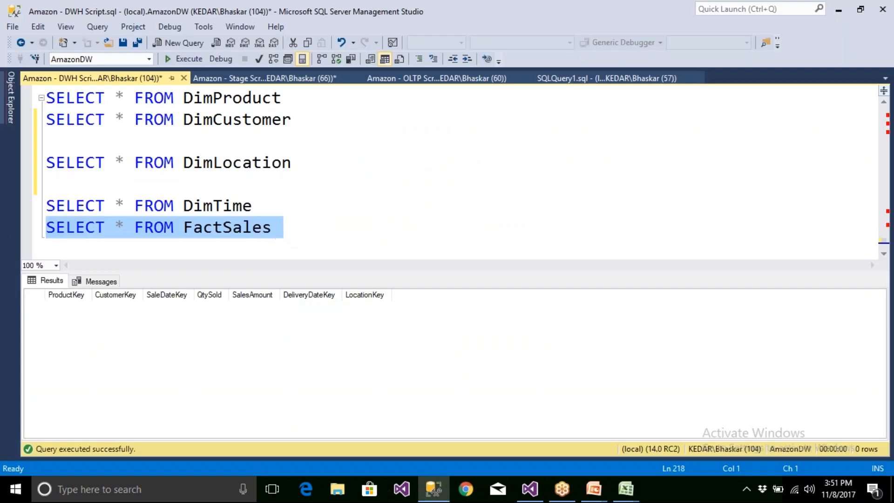
pyautogui.click(263, 78)
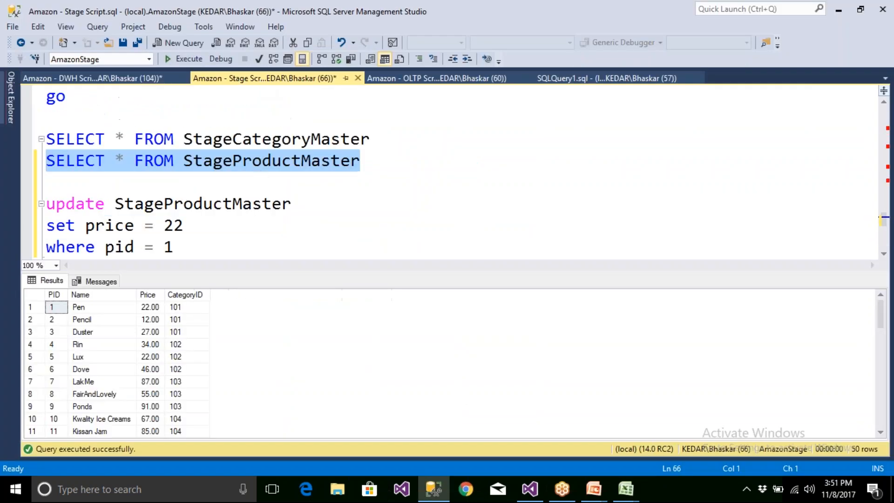
pyautogui.click(312, 207)
pyautogui.scroll(-2, 312, 207)
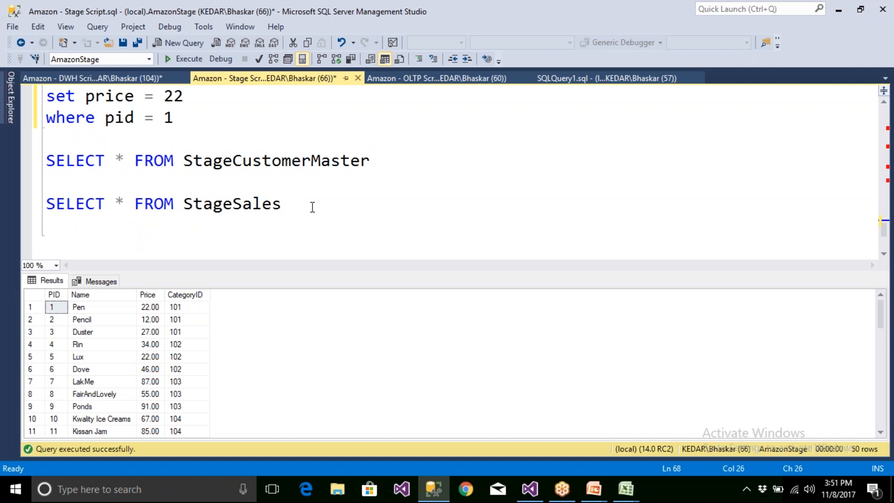
pyautogui.moveTo(284, 203); pyautogui.dragTo(46, 204)
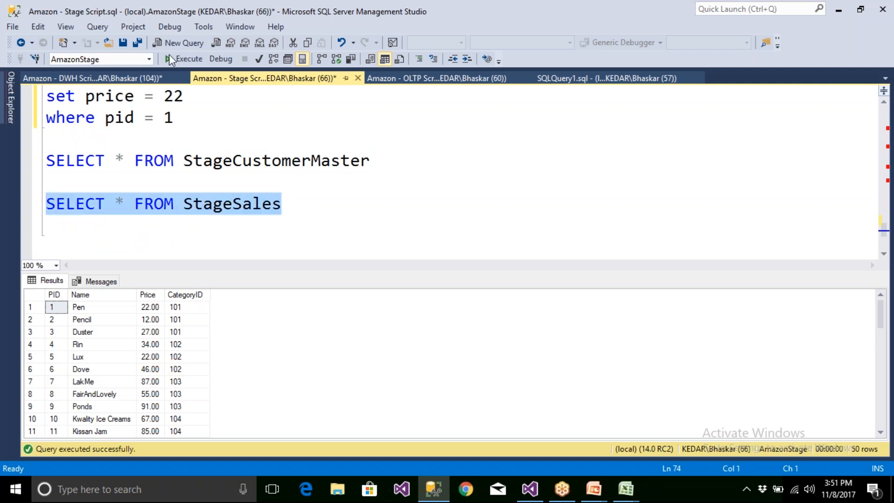
pyautogui.click(170, 56)
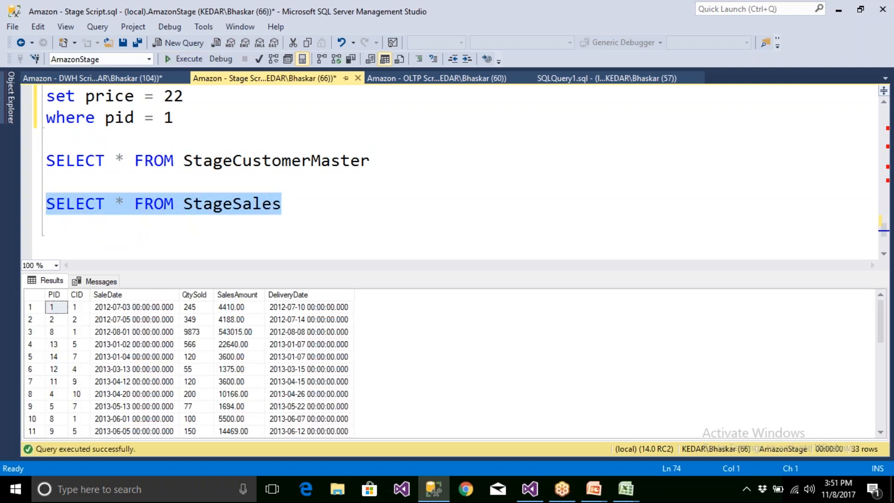
pyautogui.click(130, 307)
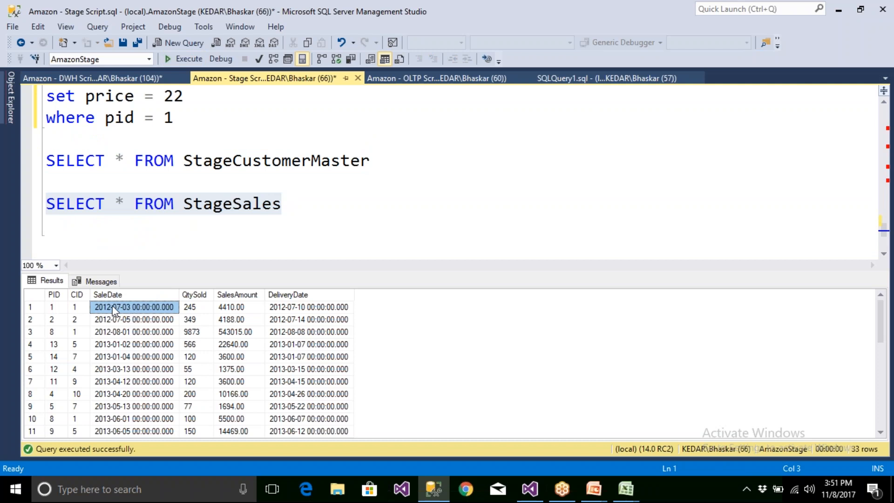
# Query all DimTime rows in the DWH script and compare the FullDate and DateKey columns.
pyautogui.click(135, 81)
pyautogui.click(252, 205)
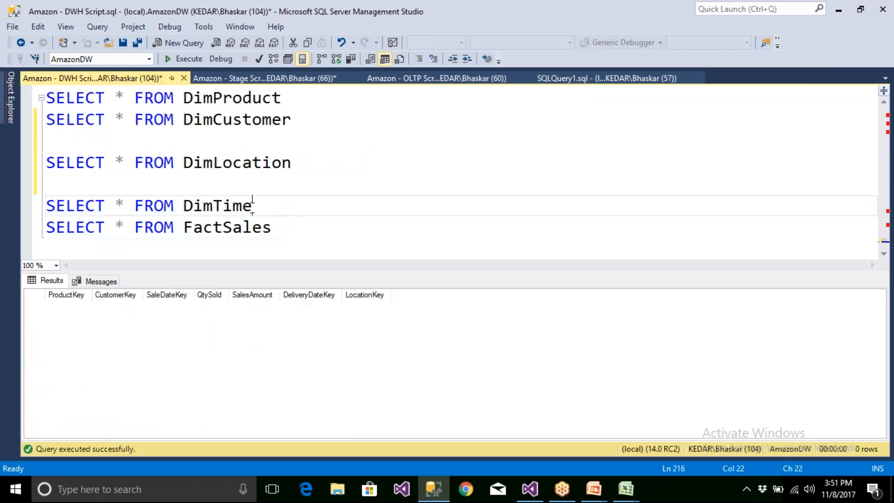
pyautogui.moveTo(252, 205); pyautogui.dragTo(45, 205)
pyautogui.click(181, 59)
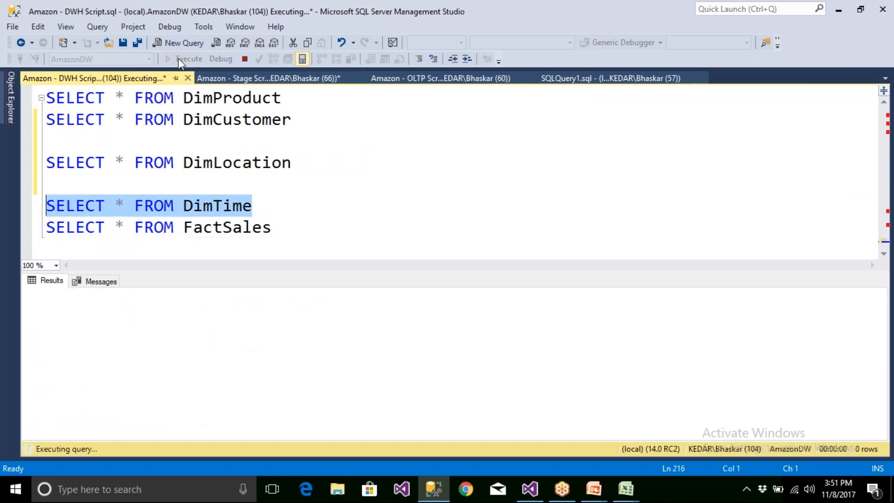
pyautogui.click(139, 308)
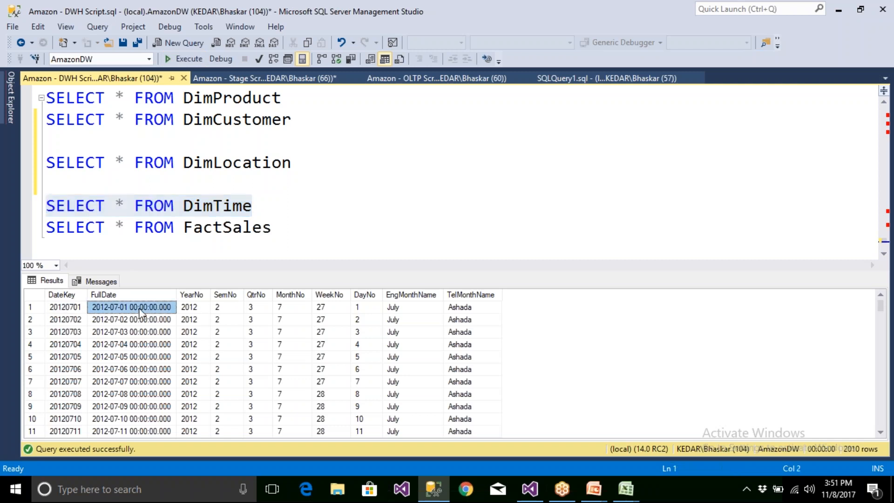
pyautogui.click(65, 308)
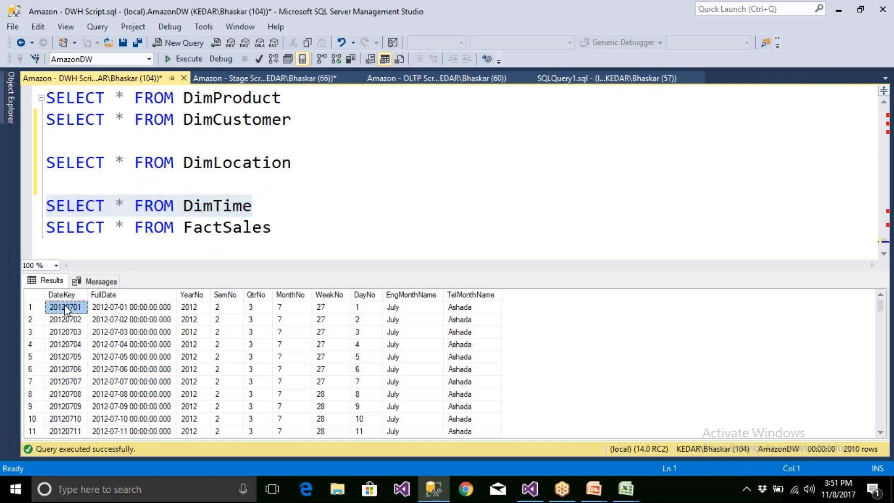
# Show the DimTime table definition and check the data types of DateKey and FullDate.
pyautogui.doubleClick(241, 211)
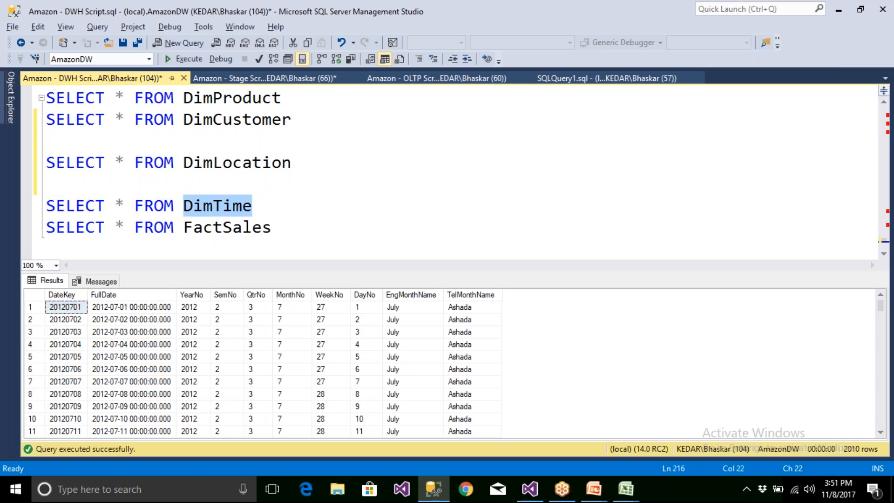
pyautogui.hotkey('alt', 'F1')
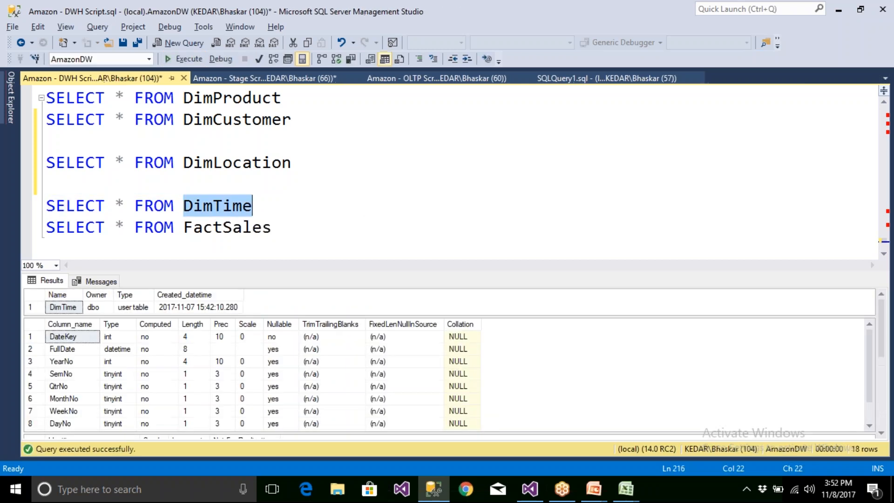
pyautogui.click(110, 339)
pyautogui.click(70, 350)
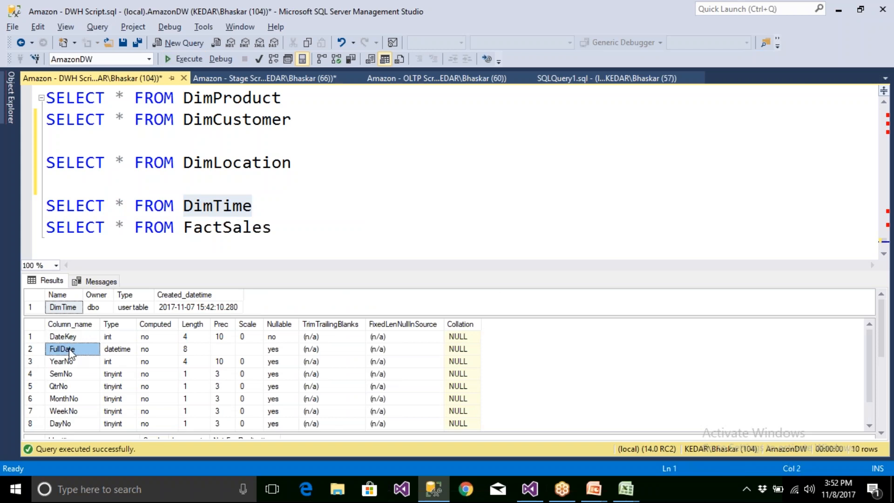
pyautogui.click(118, 353)
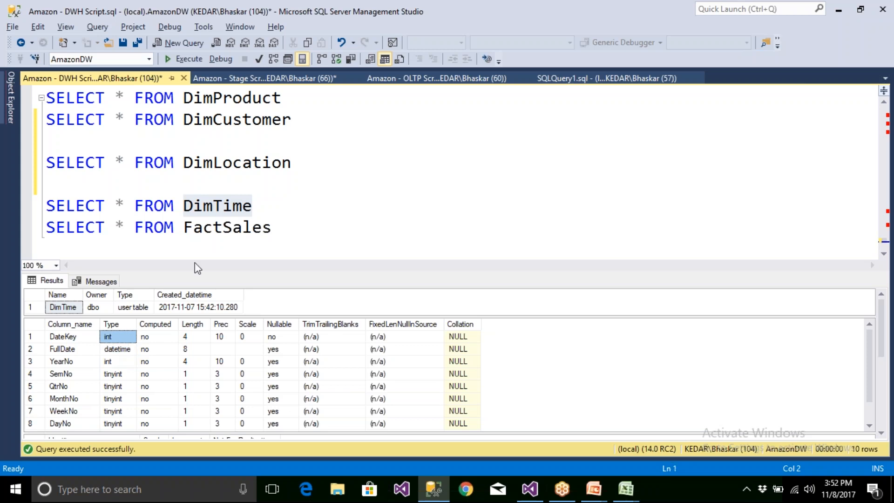
# Rerun the DimTime query to show the table's rows again instead of its definition.
pyautogui.doubleClick(223, 206)
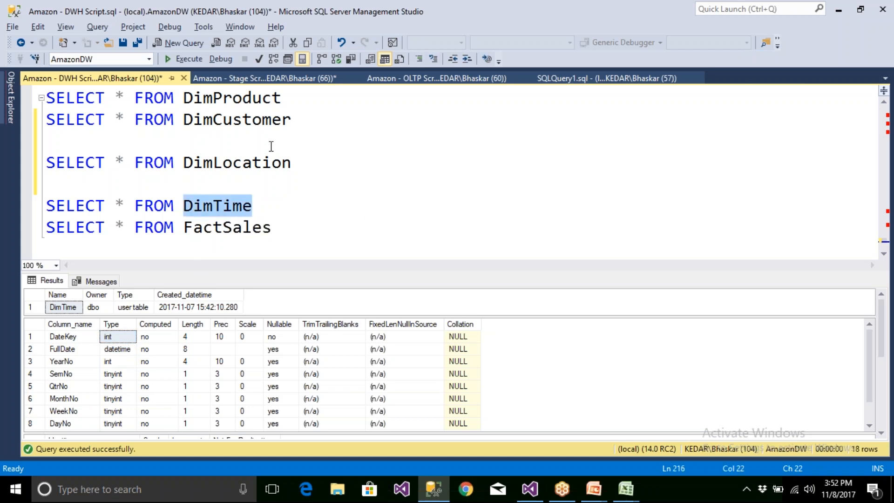
pyautogui.moveTo(273, 206); pyautogui.dragTo(47, 184)
pyautogui.click(178, 56)
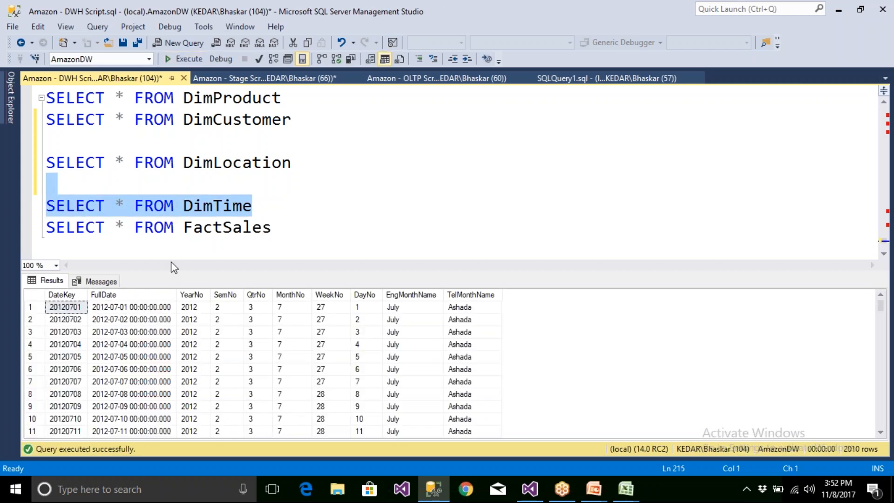
# Query the FactSales table and examine its key columns, including SaleDateKey.
pyautogui.click(274, 238)
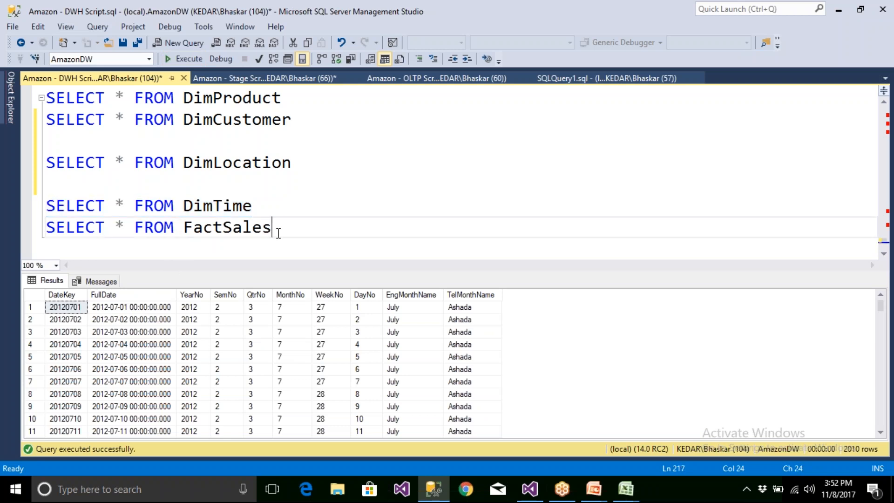
pyautogui.moveTo(274, 233); pyautogui.dragTo(10, 232)
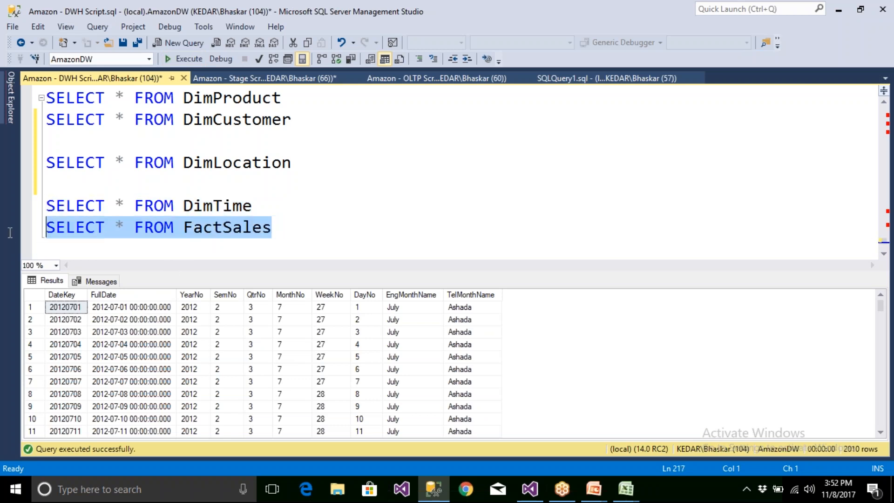
pyautogui.click(185, 58)
pyautogui.click(163, 300)
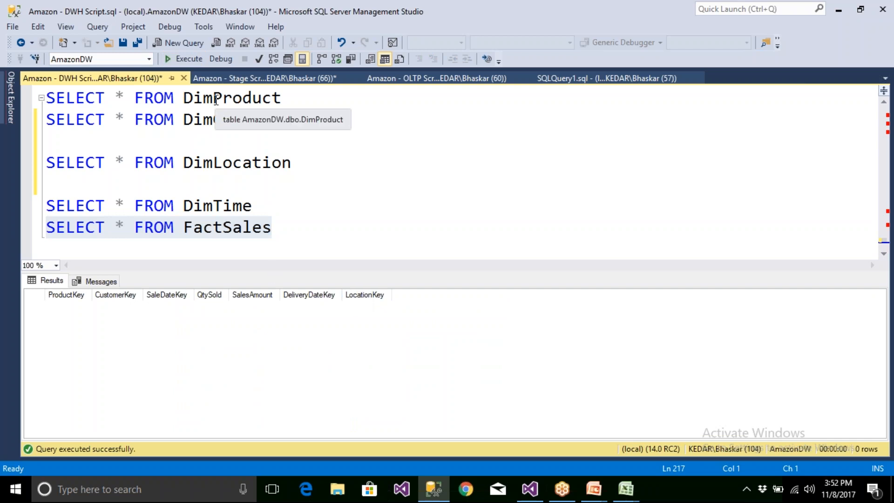
# Query the StageSales table in the Stage script and examine its PID and CID columns.
pyautogui.click(227, 79)
pyautogui.moveTo(282, 203); pyautogui.dragTo(46, 204)
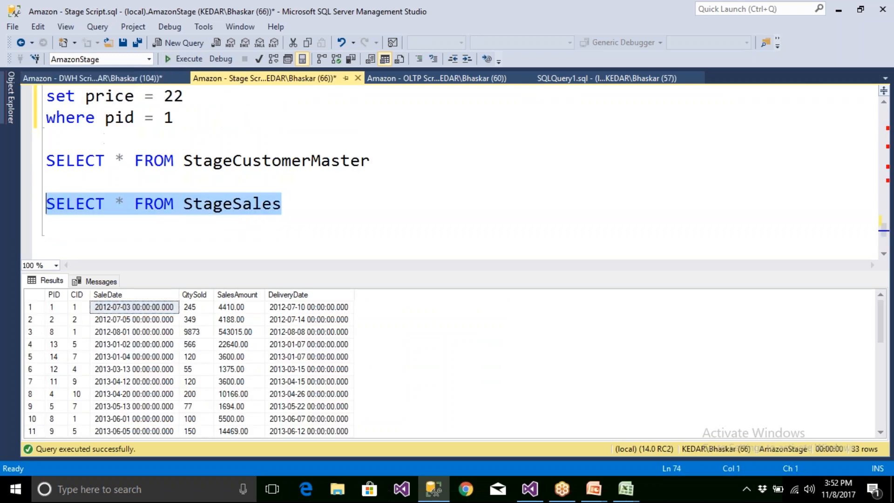
pyautogui.press('F5')
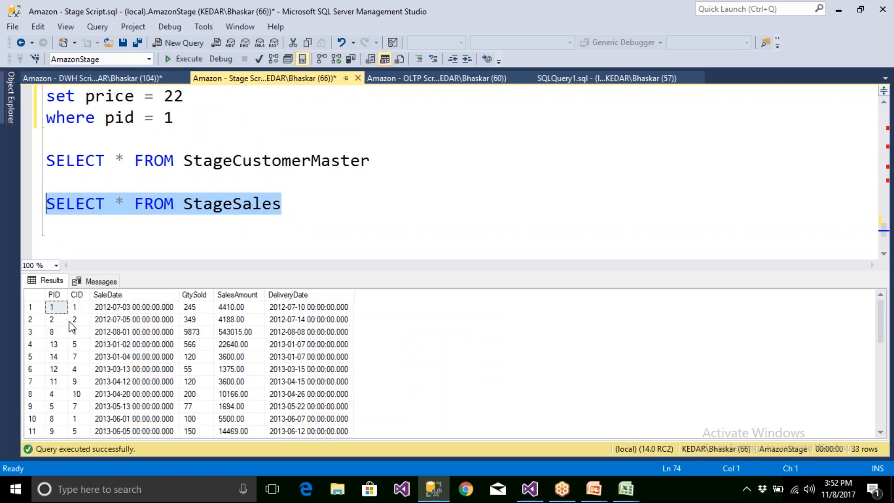
pyautogui.click(76, 320)
pyautogui.click(74, 331)
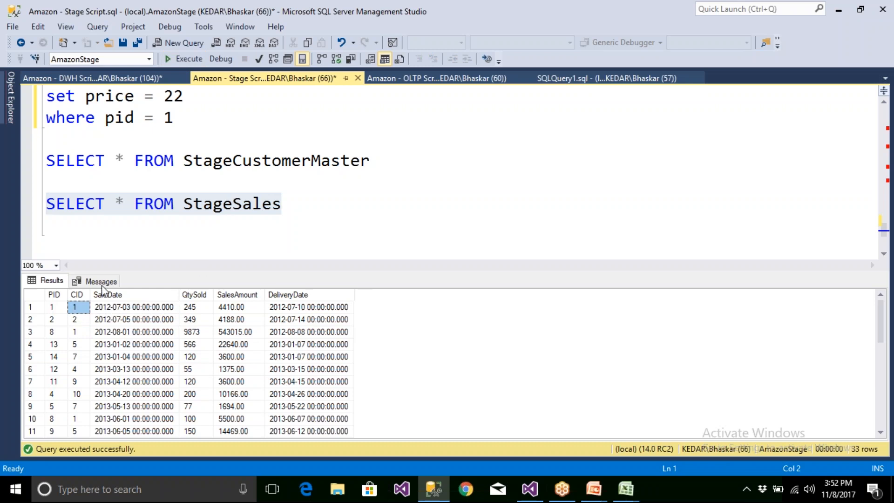
# Query the StageCustomerMaster table in the Stage script and check the City of the first customer.
pyautogui.click(163, 225)
pyautogui.scroll(2, 163, 226)
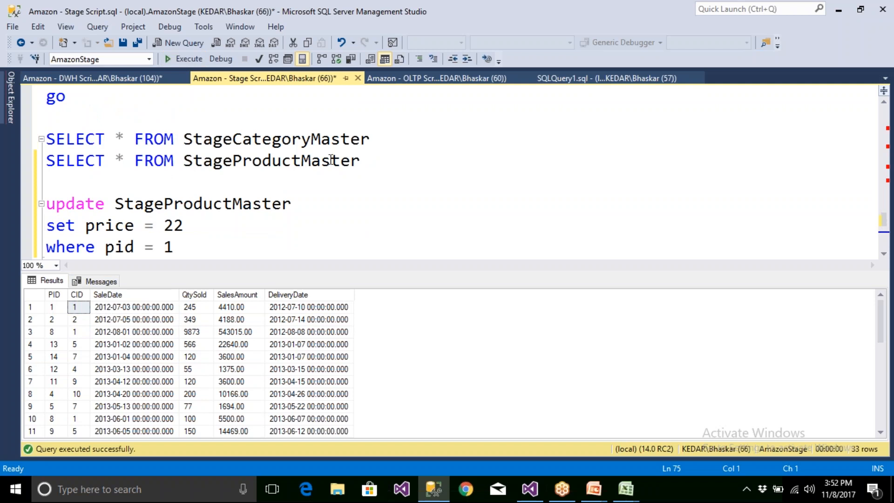
pyautogui.click(378, 159)
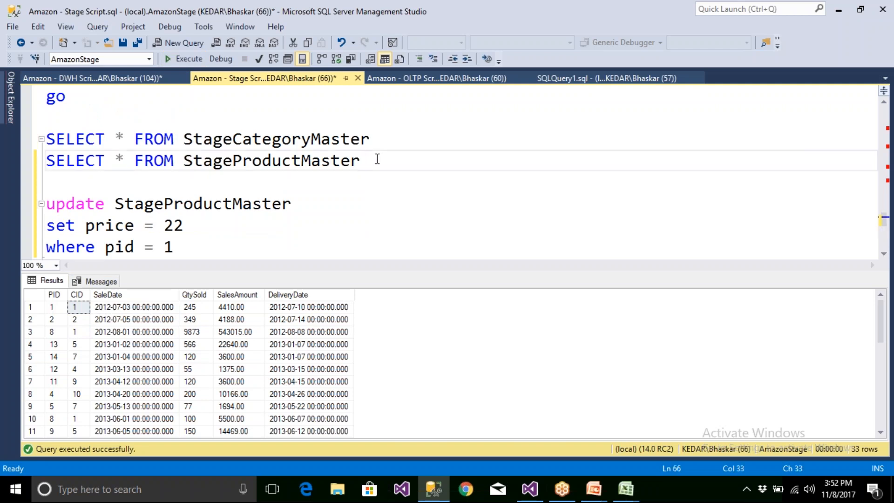
pyautogui.scroll(1, 377, 160)
pyautogui.scroll(-2, 377, 159)
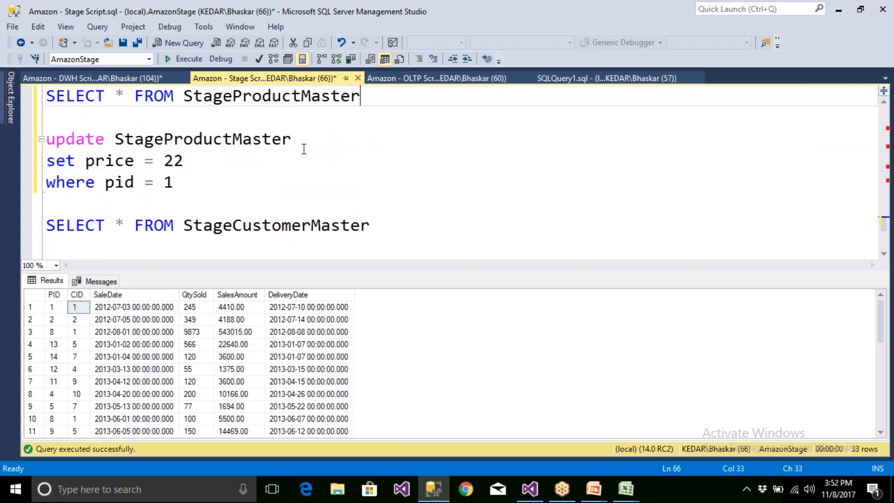
pyautogui.scroll(-1, 305, 143)
pyautogui.scroll(-1, 305, 143)
pyautogui.scroll(1, 305, 143)
pyautogui.moveTo(379, 166); pyautogui.dragTo(46, 161)
pyautogui.click(184, 59)
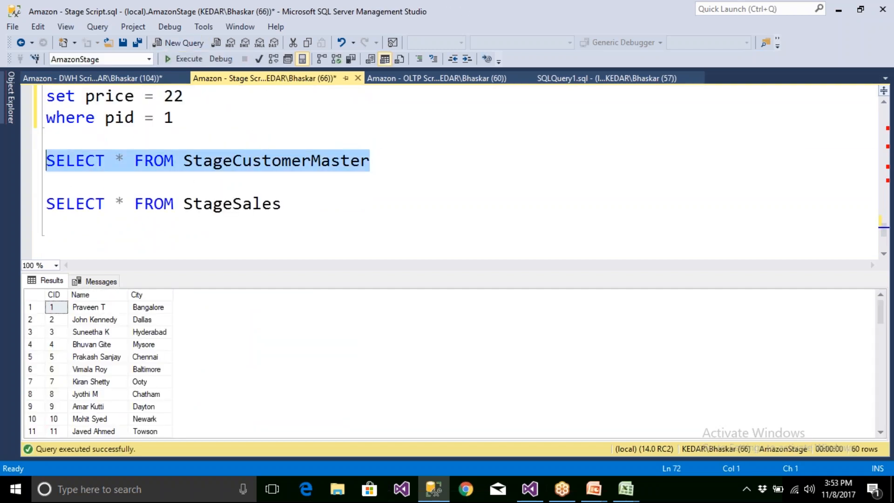
pyautogui.click(167, 309)
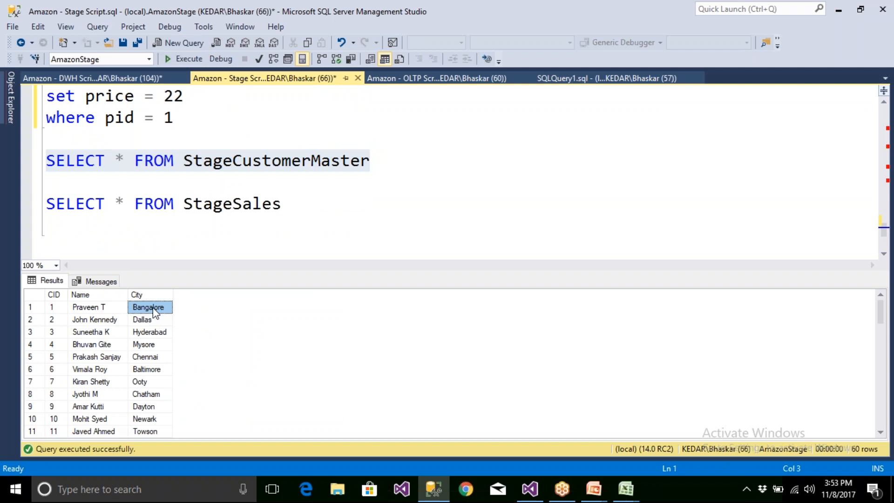
# Query DimLocation in the DWH script and look up the LocationKey for the city Bangalore.
pyautogui.click(138, 79)
pyautogui.moveTo(291, 162); pyautogui.dragTo(46, 162)
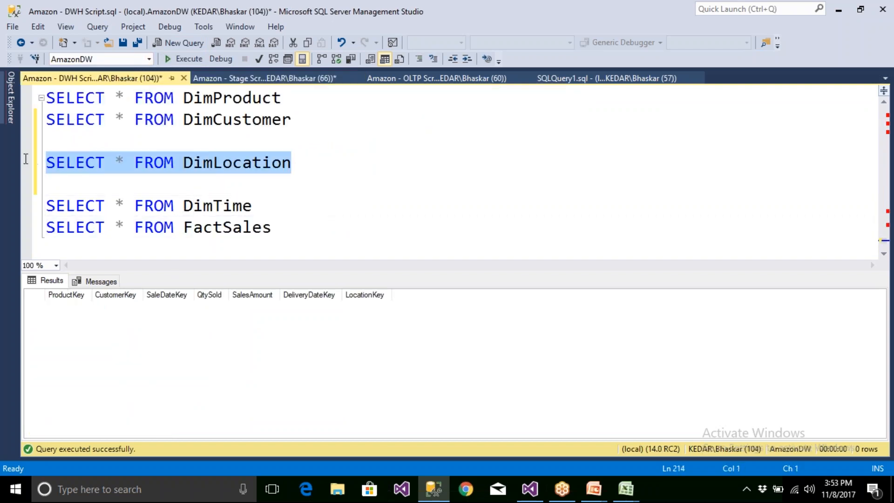
pyautogui.click(190, 60)
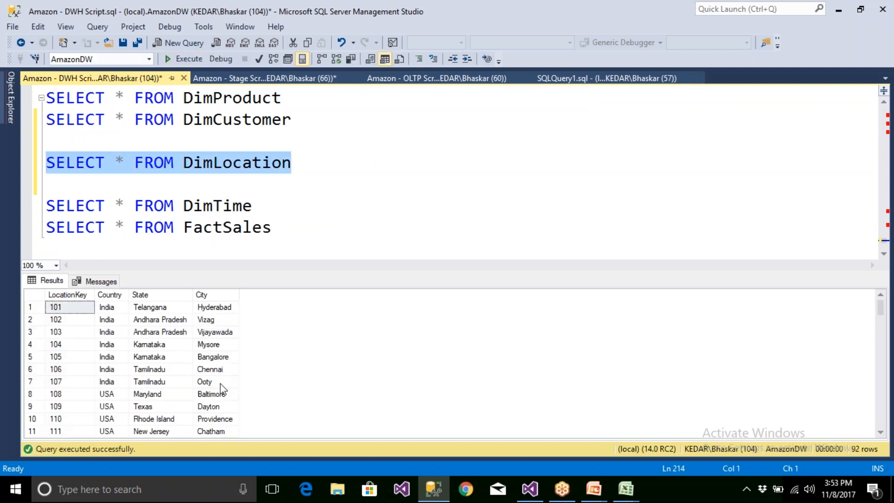
pyautogui.click(225, 359)
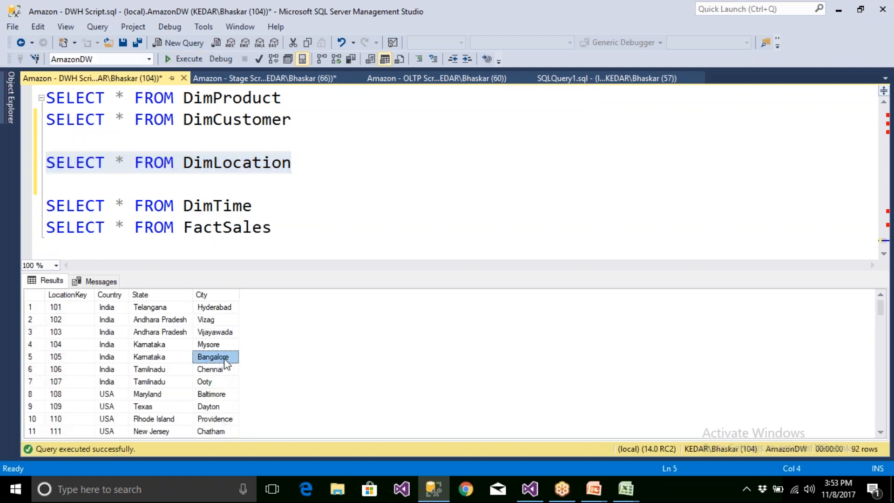
pyautogui.click(65, 359)
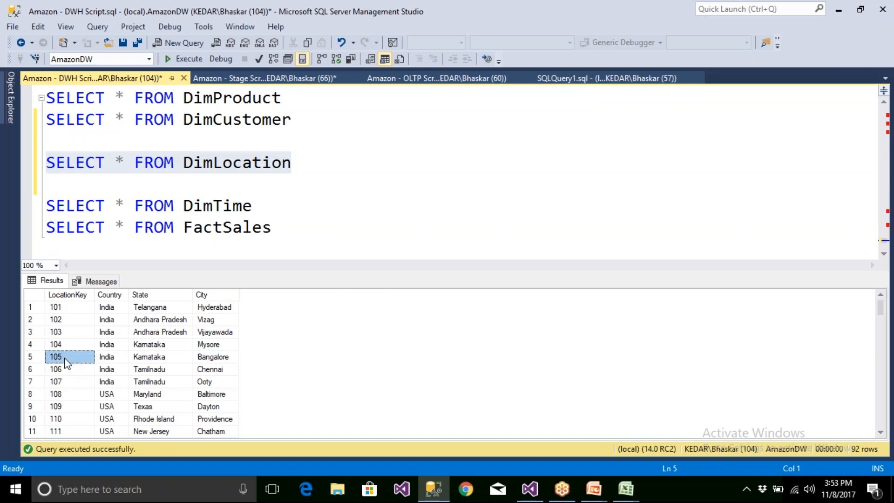
# Switch to ETL Mapping Doc.xlsx in Excel and review the LocationKey row and its rule on the FactSales sheet.
pyautogui.moveTo(626, 489)
pyautogui.click(677, 456)
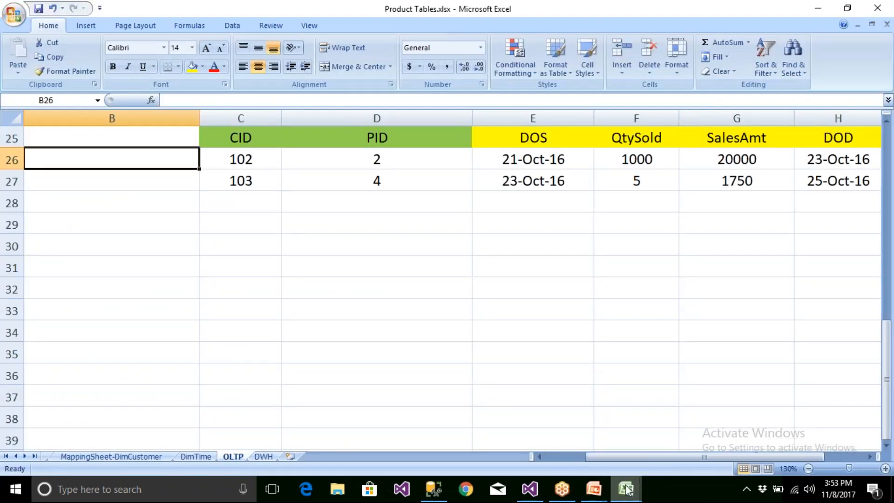
pyautogui.moveTo(626, 489)
pyautogui.click(538, 461)
pyautogui.click(612, 307)
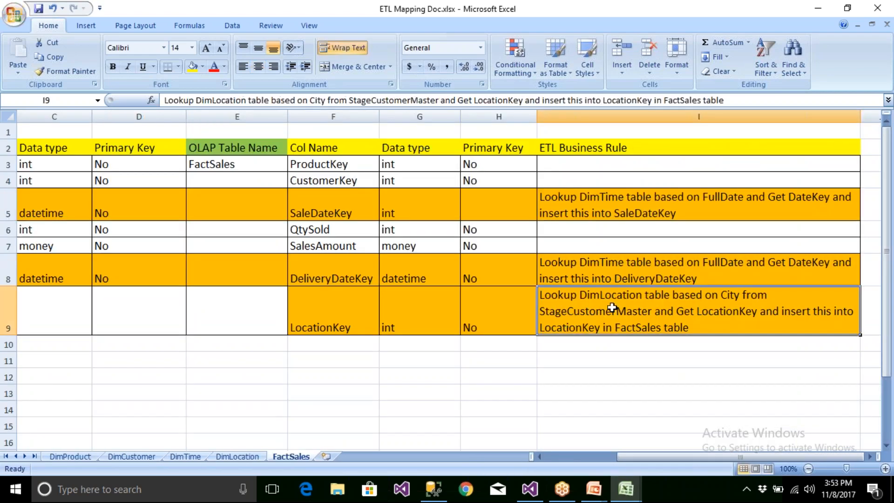
pyautogui.press('Left')
pyautogui.press('Left')
pyautogui.press('Left')
pyautogui.press('Left')
pyautogui.press('Left')
pyautogui.press('Left')
pyautogui.press('Left')
pyautogui.press('Left')
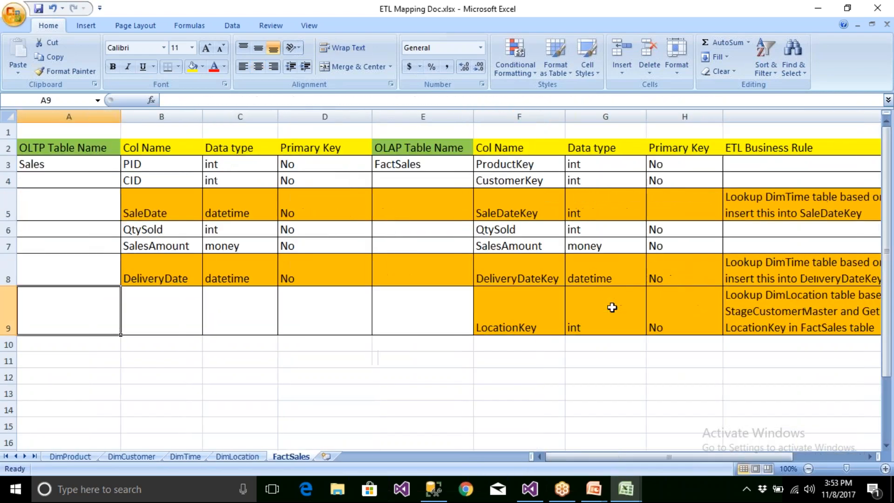
# Compare the DeliveryDate, LocationKey and SaleDateKey mappings with their ETL business rules on the FactSales sheet.
pyautogui.click(163, 267)
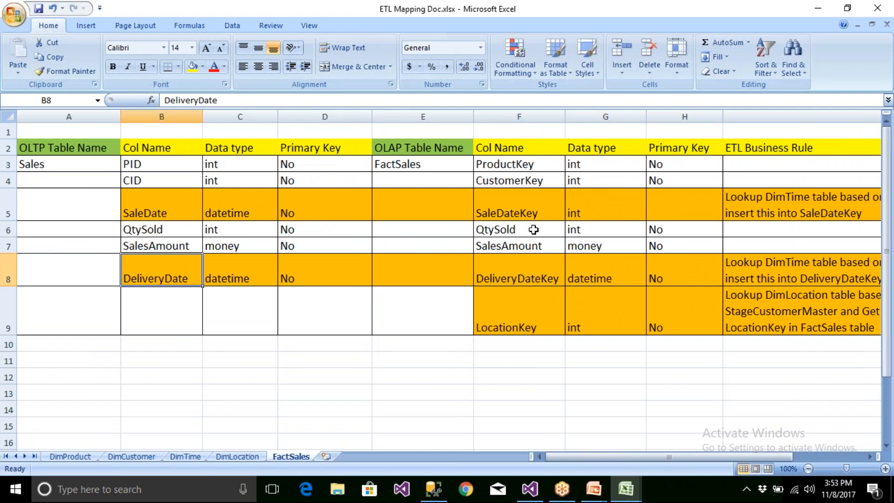
pyautogui.click(759, 200)
pyautogui.click(765, 270)
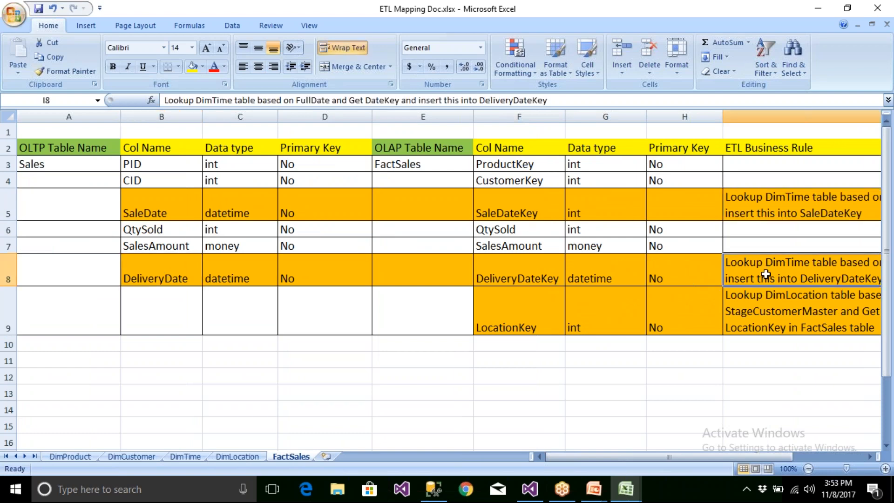
pyautogui.moveTo(149, 314); pyautogui.dragTo(394, 318)
pyautogui.click(517, 319)
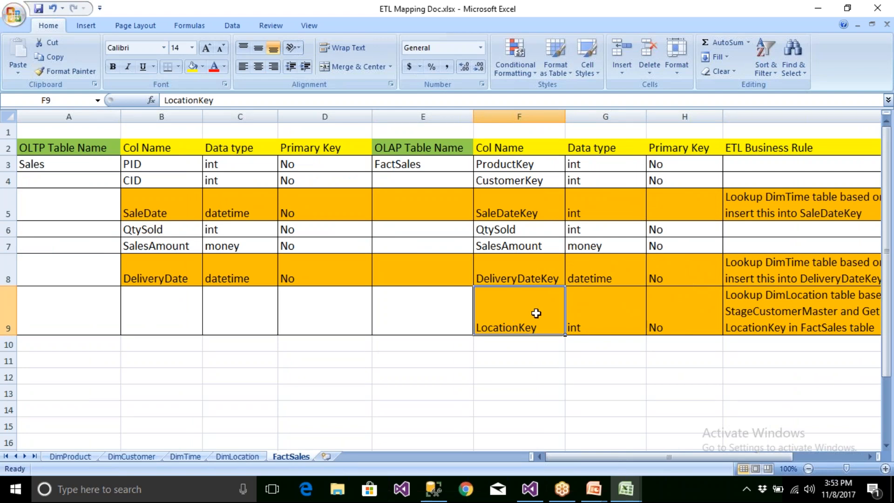
pyautogui.click(766, 309)
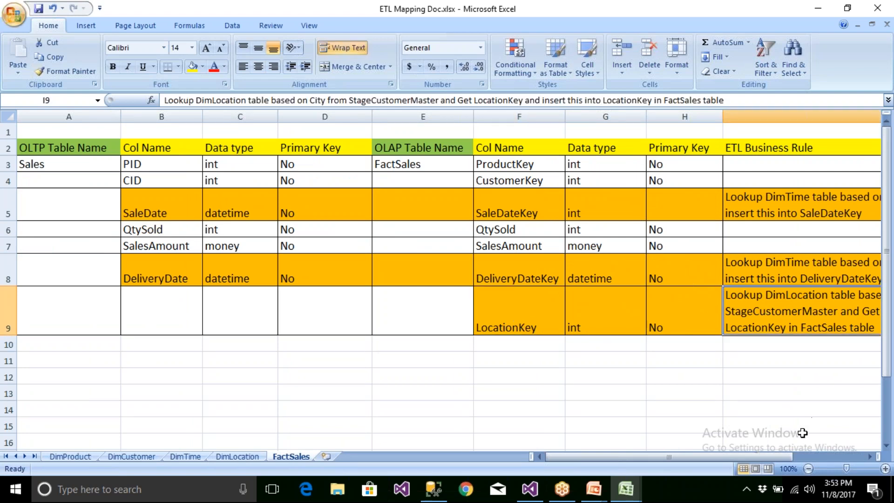
pyautogui.moveTo(781, 460); pyautogui.dragTo(852, 459)
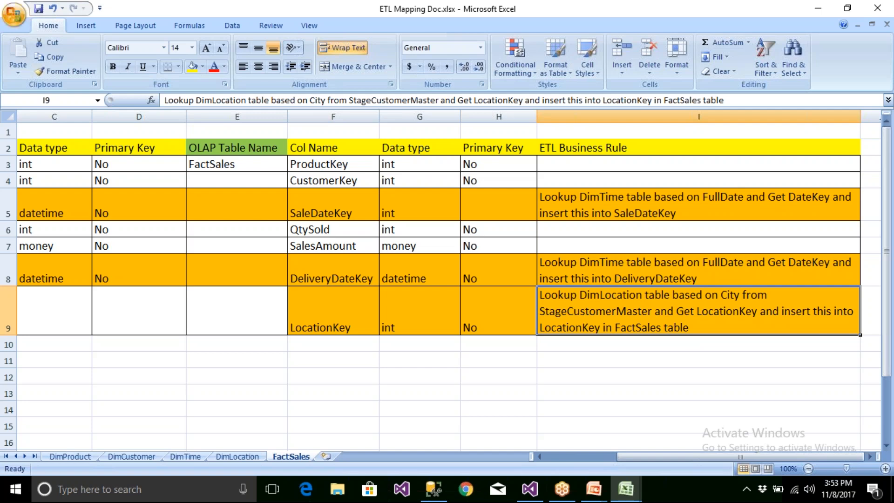
pyautogui.click(598, 212)
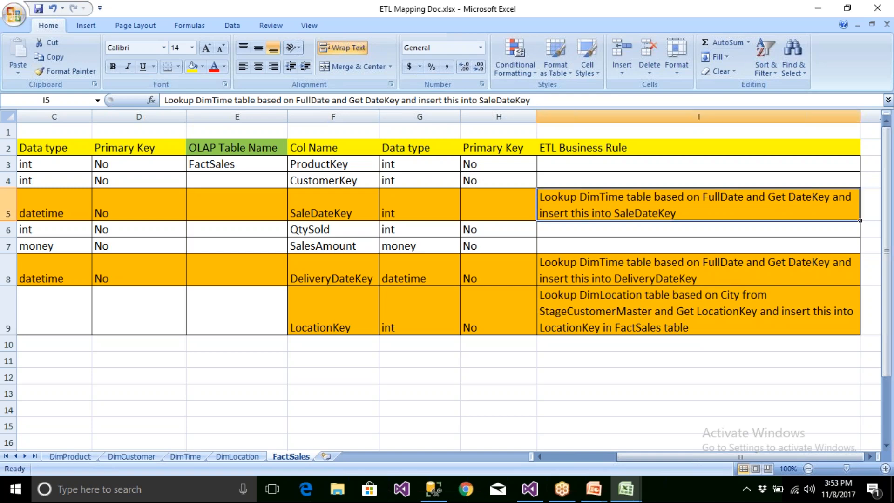
# Switch to the DWH_LoadFactSales data flow in Visual Studio and inspect the OLE DB Destination's settings without changing them.
pyautogui.click(434, 489)
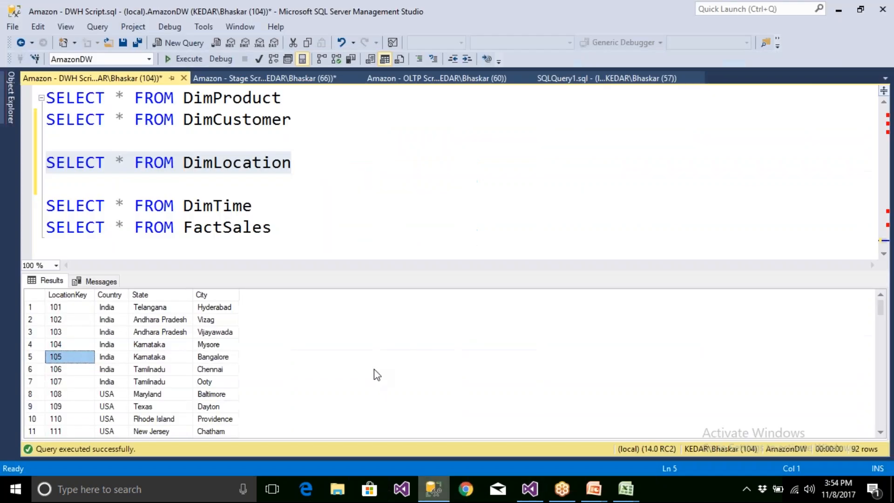
pyautogui.click(530, 489)
pyautogui.click(446, 278)
pyautogui.doubleClick(484, 280)
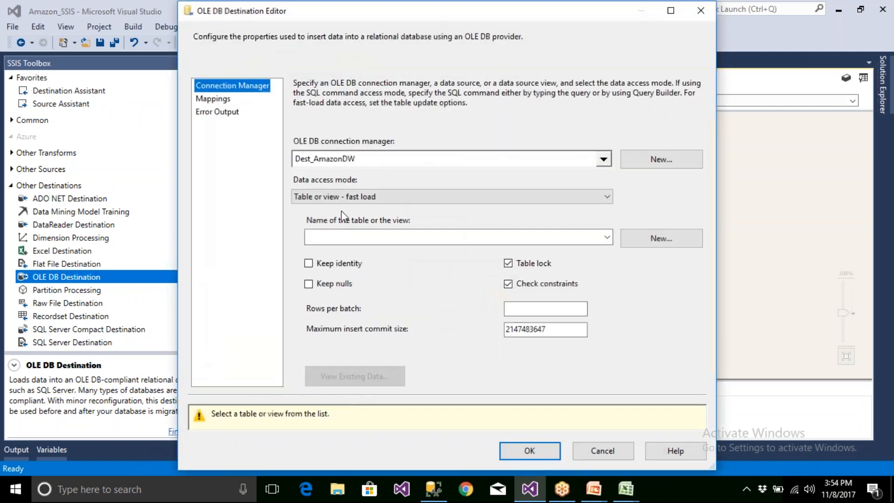
pyautogui.click(602, 451)
pyautogui.click(587, 338)
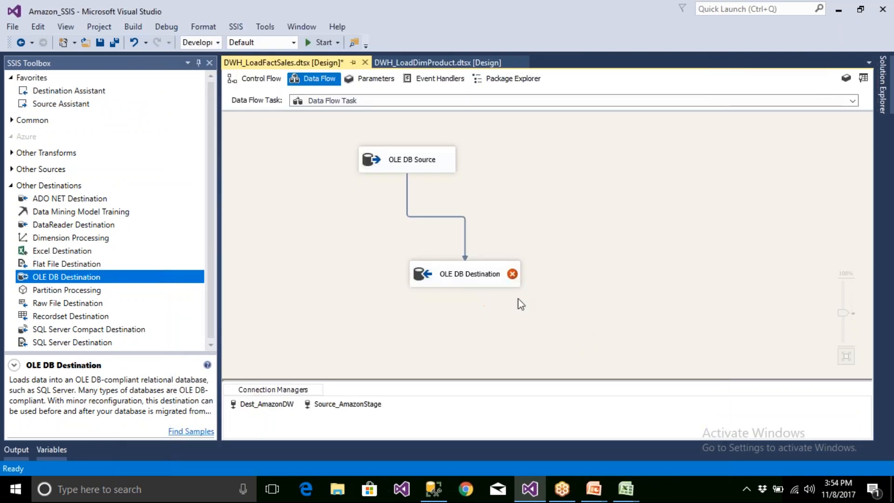
# Delete the path between the OLE DB Source and OLE DB Destination, and connect the source to a new Lookup transformation.
pyautogui.click(465, 238)
pyautogui.press('Delete')
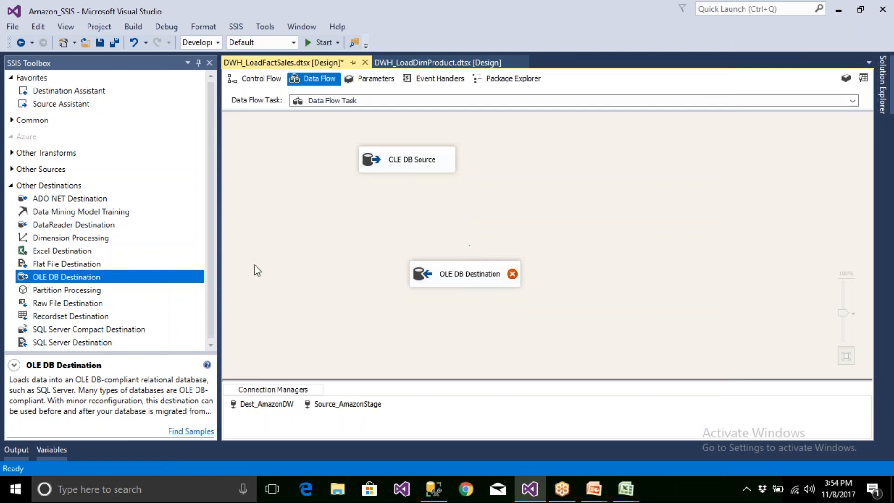
pyautogui.click(11, 186)
pyautogui.click(11, 120)
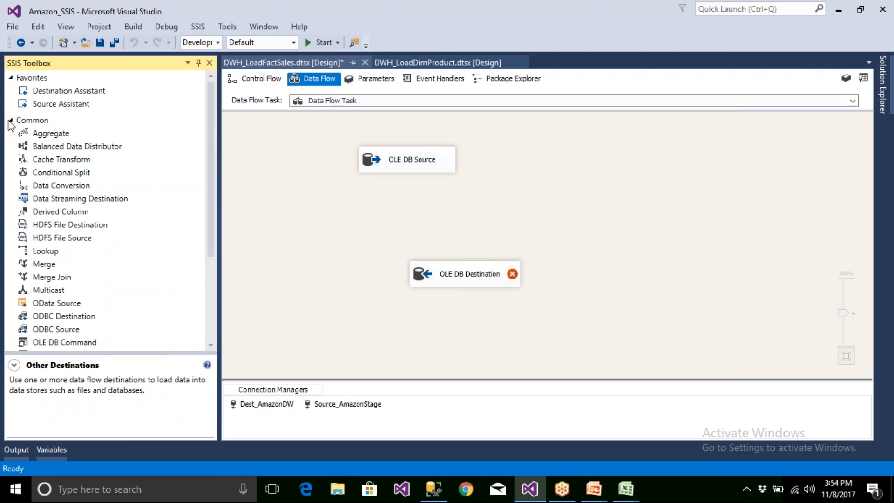
pyautogui.click(11, 120)
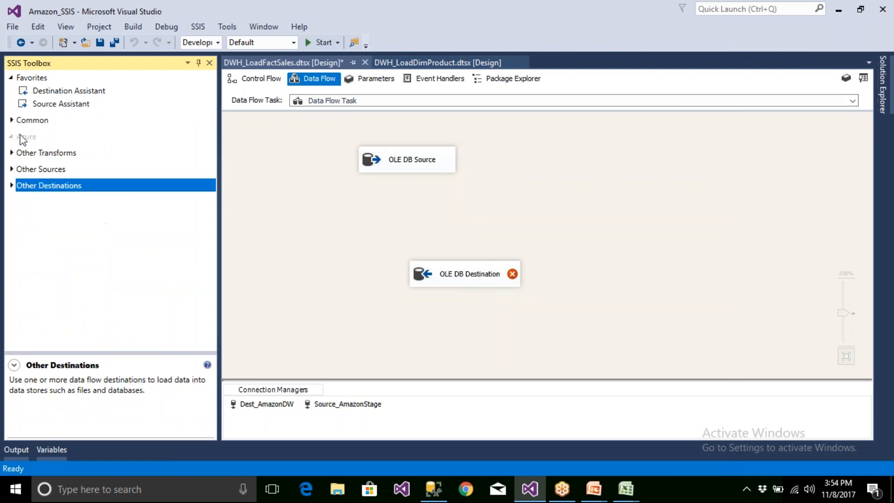
pyautogui.click(11, 120)
pyautogui.moveTo(52, 251); pyautogui.dragTo(531, 200)
pyautogui.click(437, 165)
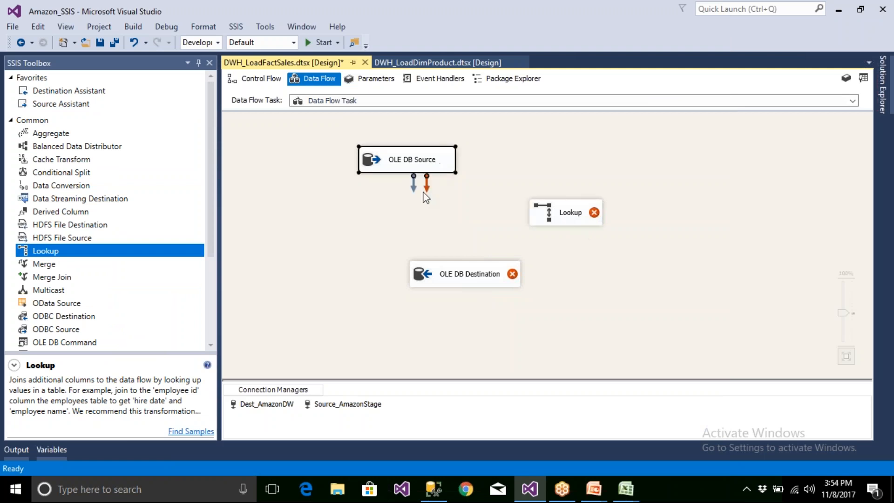
pyautogui.moveTo(413, 183); pyautogui.dragTo(565, 212)
# Rename the Lookup transformation as "Lookup on DimTime and Get SaleDateKey".
pyautogui.click(565, 218)
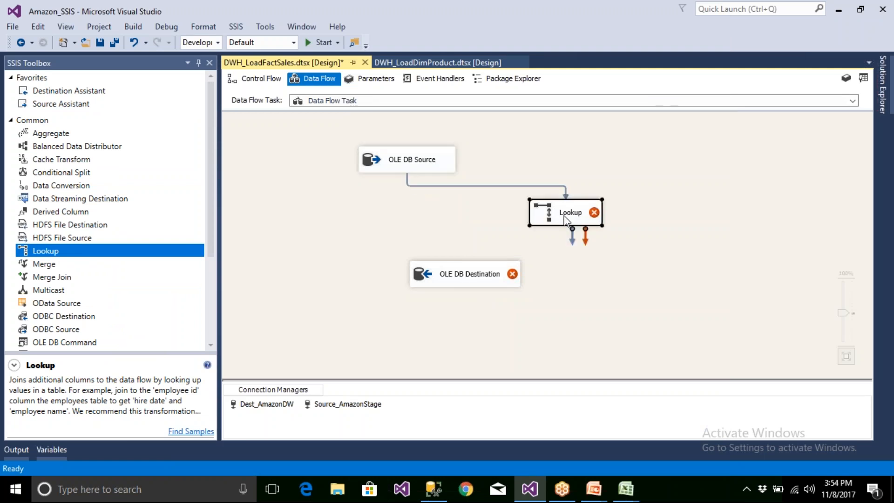
pyautogui.click(565, 217)
pyautogui.write('Lookup on DimTime abd')
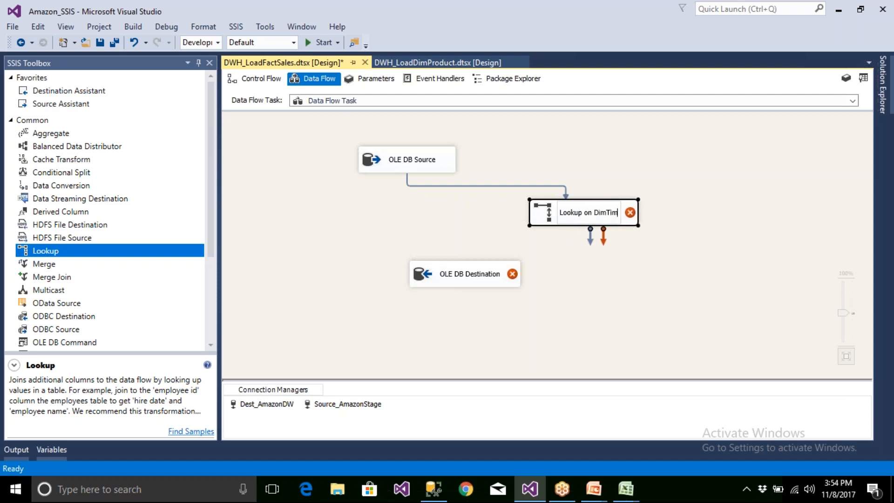
pyautogui.press('BackSpace')
pyautogui.press('BackSpace')
pyautogui.write('nd Get')
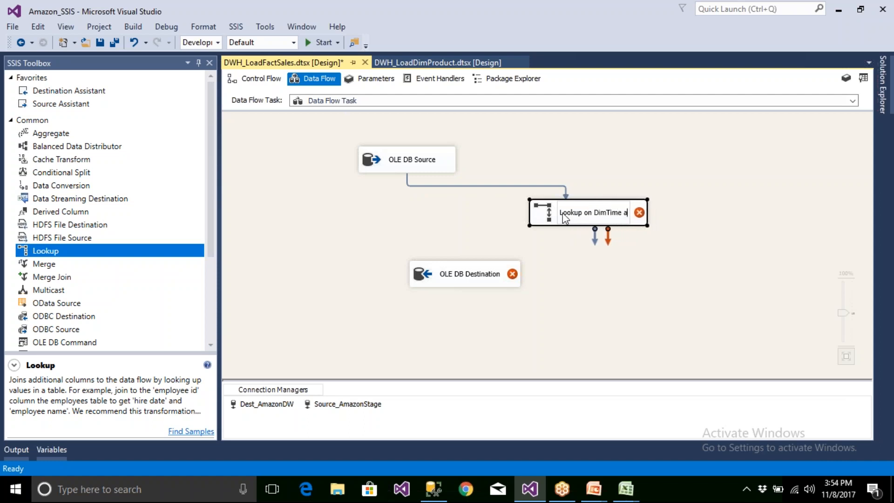
pyautogui.write(' Sal')
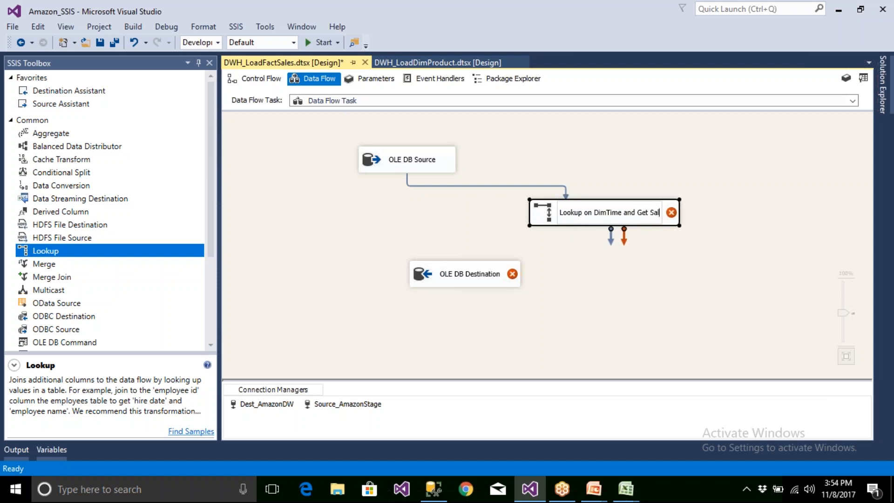
pyautogui.write('eD')
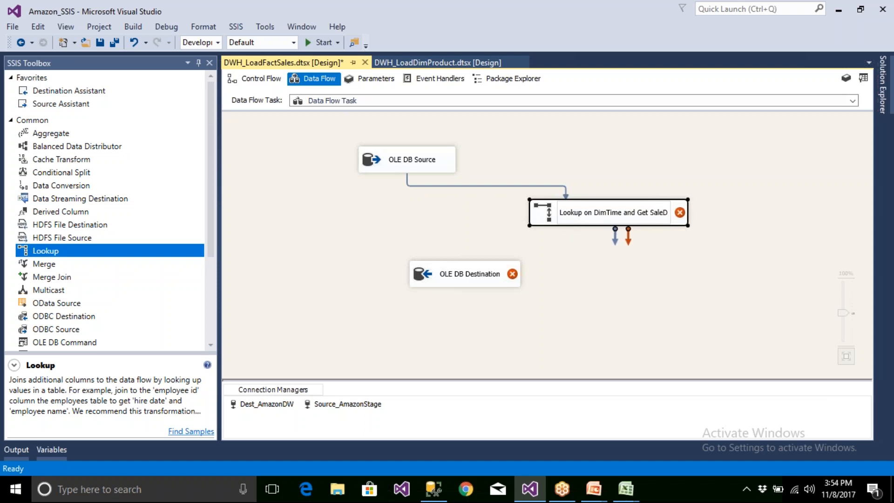
pyautogui.write('ateKey')
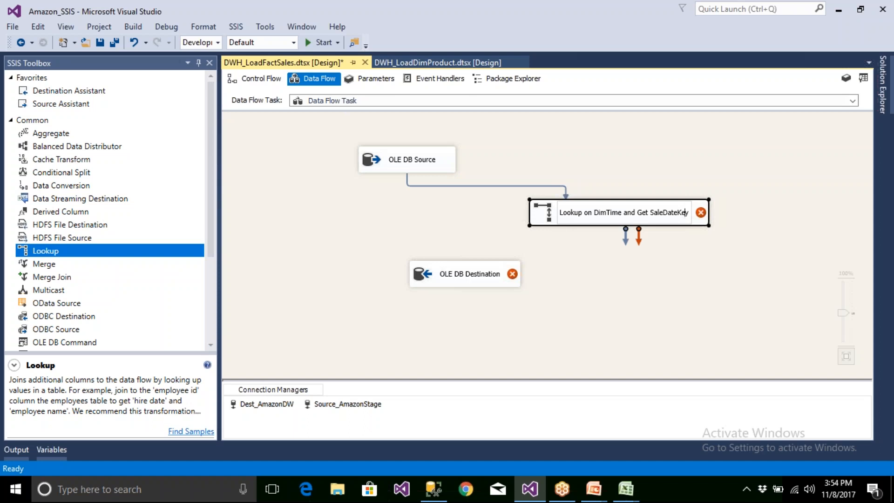
pyautogui.click(644, 278)
# Set the SaleDateKey lookup to redirect rows to no match output and use [dbo].[DimTime] from Dest_AmazonDW as its reference table.
pyautogui.doubleClick(646, 217)
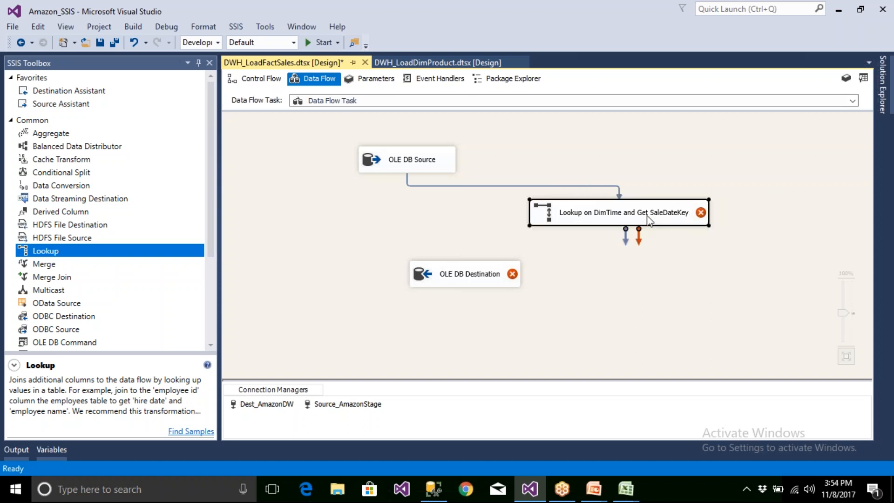
pyautogui.click(427, 304)
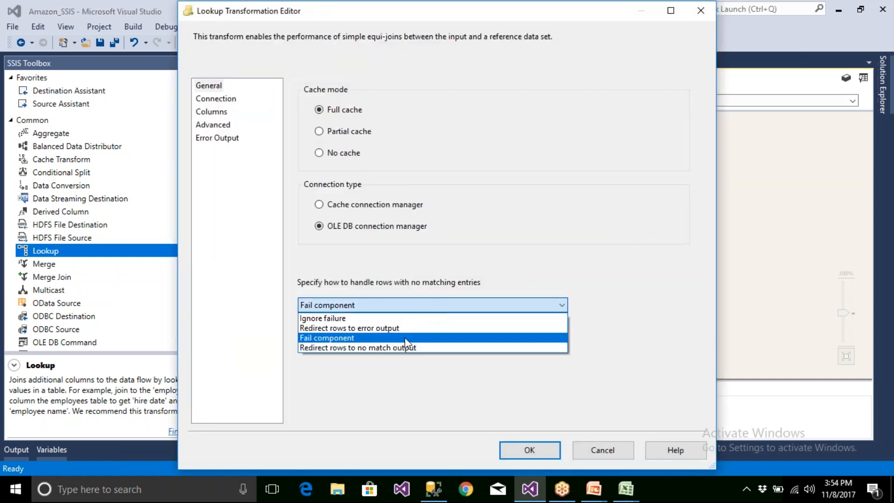
pyautogui.click(408, 347)
pyautogui.click(218, 100)
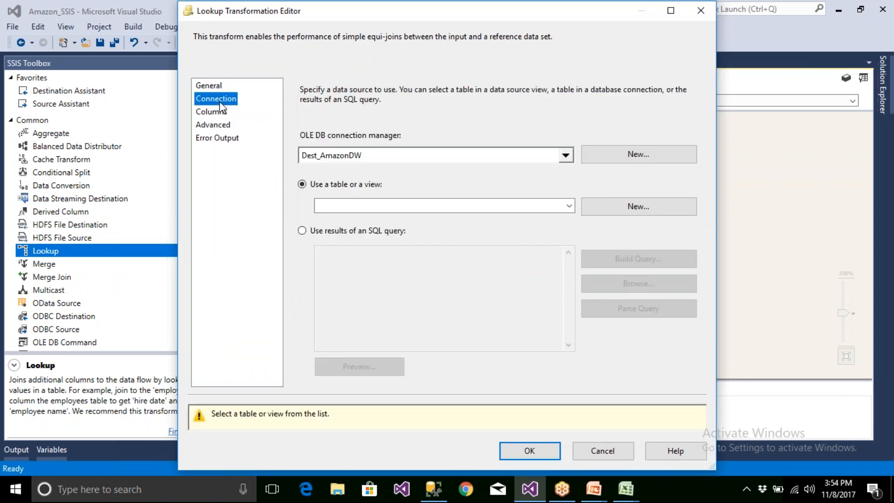
pyautogui.click(370, 208)
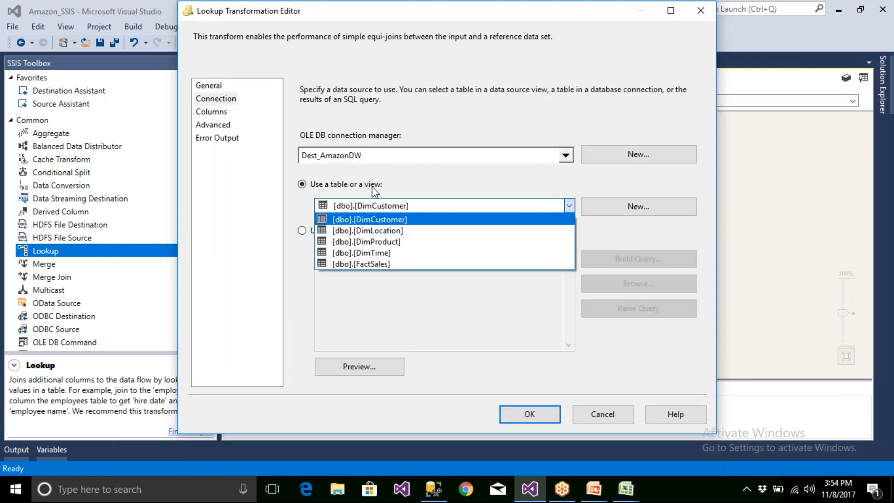
pyautogui.click(382, 253)
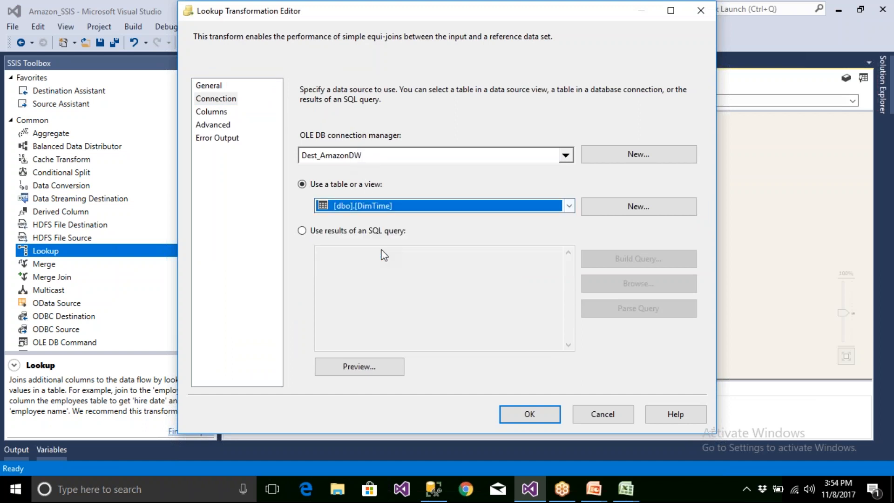
# Enlarge the column lists in the lookup's column mapping and join the input column SaleDate to the lookup column FullDate.
pyautogui.click(218, 116)
pyautogui.moveTo(435, 220); pyautogui.dragTo(479, 242)
pyautogui.click(416, 136)
pyautogui.moveTo(416, 136); pyautogui.dragTo(473, 136)
pyautogui.click(400, 179)
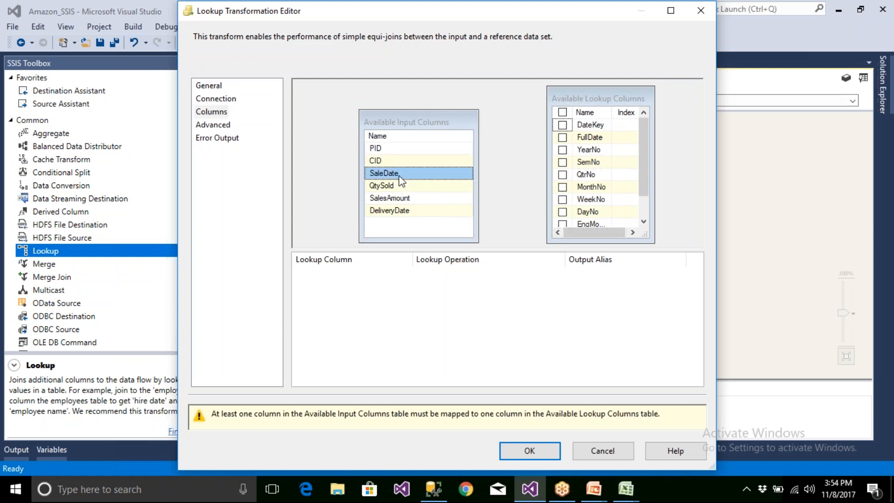
pyautogui.moveTo(413, 175); pyautogui.dragTo(592, 138)
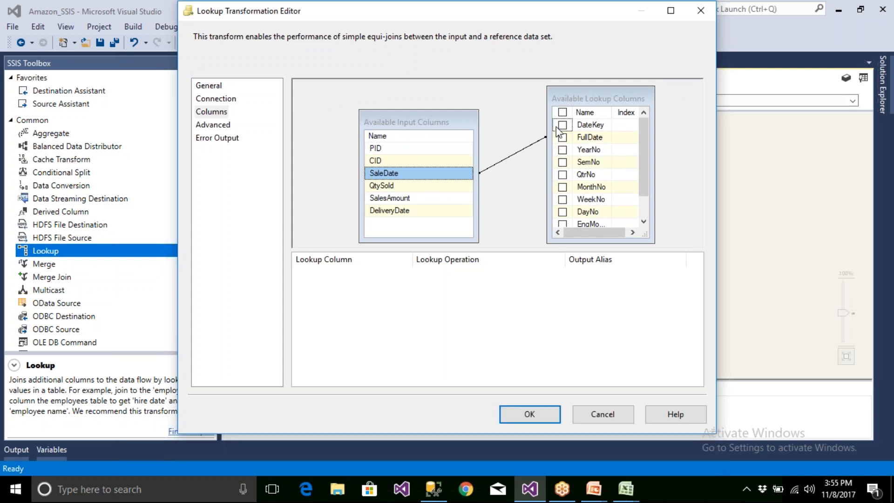
# Return DateKey as a new column with the output alias SaleDateKey and confirm the lookup settings.
pyautogui.click(563, 125)
pyautogui.click(603, 276)
pyautogui.click(604, 275)
pyautogui.write('Sa')
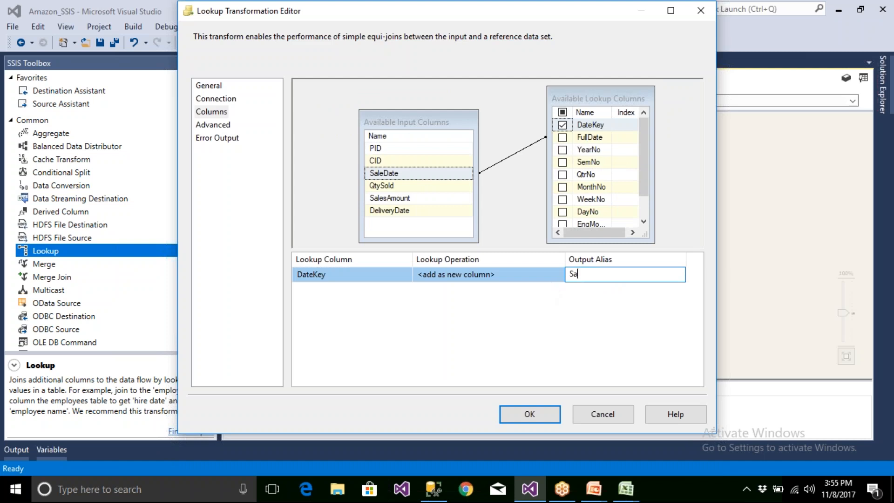
pyautogui.write('leDateKey')
pyautogui.click(554, 422)
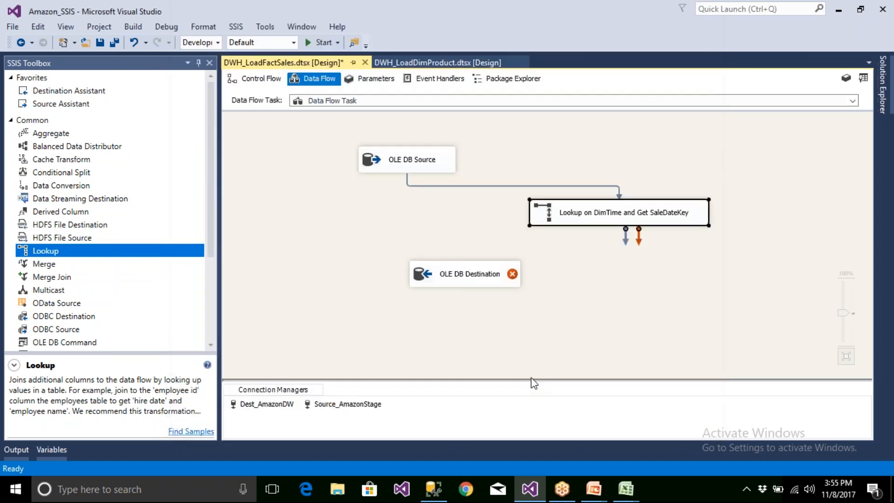
# Add a second Lookup transformation and feed it from the first lookup's Lookup Match Output.
pyautogui.click(46, 253)
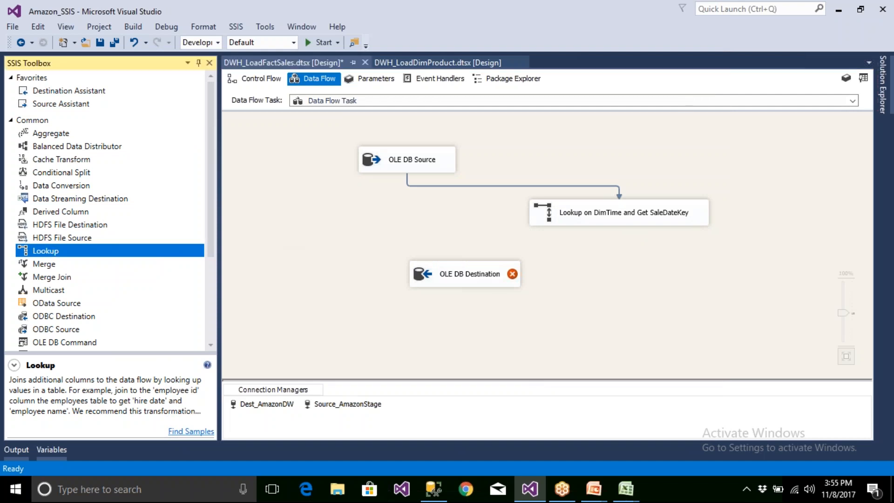
pyautogui.moveTo(671, 280); pyautogui.dragTo(671, 280)
pyautogui.click(642, 222)
pyautogui.moveTo(625, 237); pyautogui.dragTo(693, 293)
pyautogui.click(512, 241)
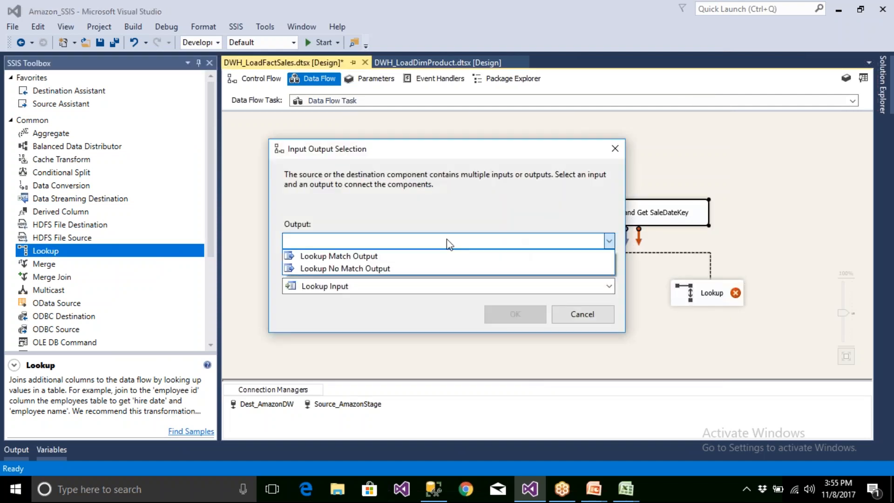
pyautogui.click(390, 256)
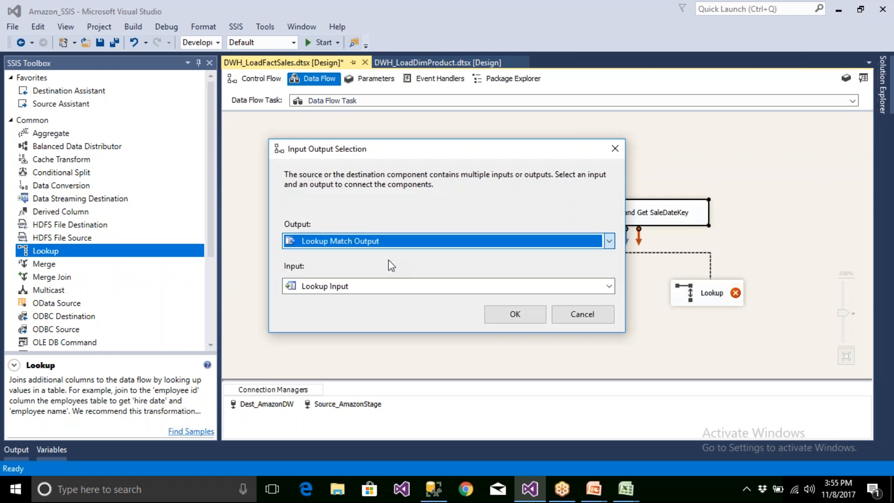
pyautogui.click(518, 309)
# Rearrange the data flow, moving the OLE DB Destination lower and both lookups closer to the OLE DB Source.
pyautogui.moveTo(503, 280); pyautogui.dragTo(449, 360)
pyautogui.moveTo(580, 200); pyautogui.dragTo(479, 202)
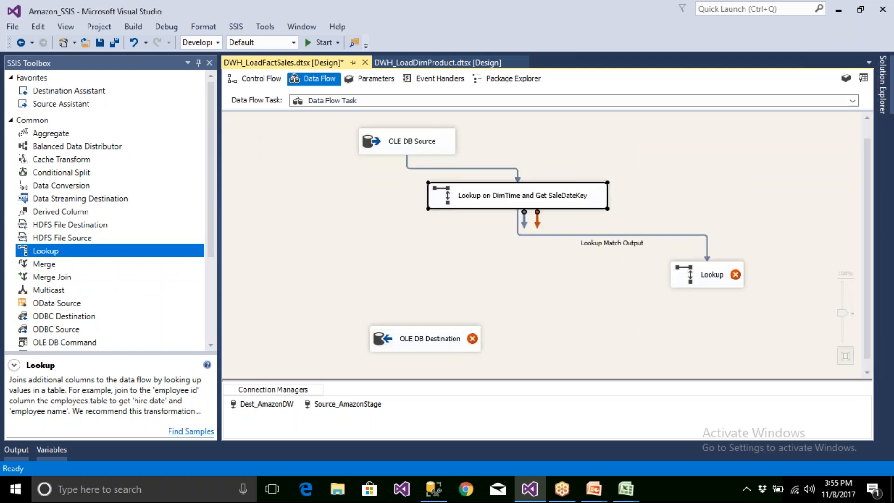
pyautogui.moveTo(681, 285); pyautogui.dragTo(606, 274)
# Rename the second Lookup, reusing the first one's name, as "Lookup on DimTime and Get DeliveryDateKey".
pyautogui.click(551, 200)
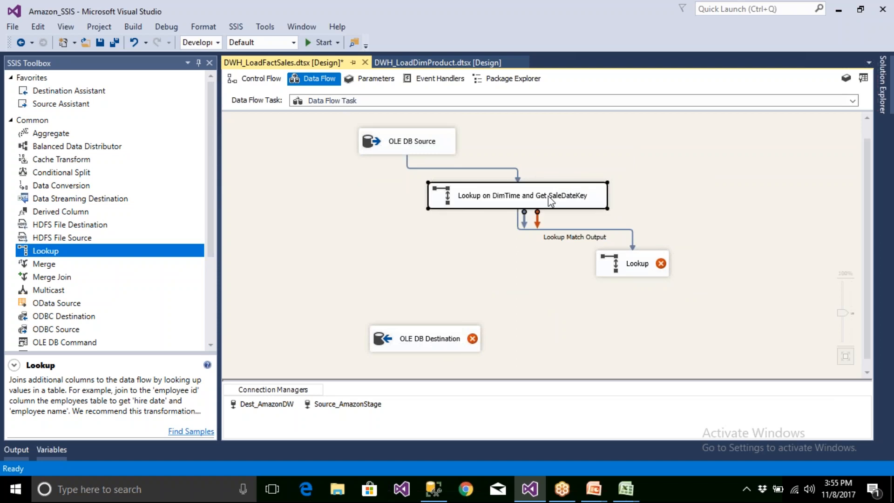
pyautogui.click(551, 200)
pyautogui.hotkey('ctrl', 'c')
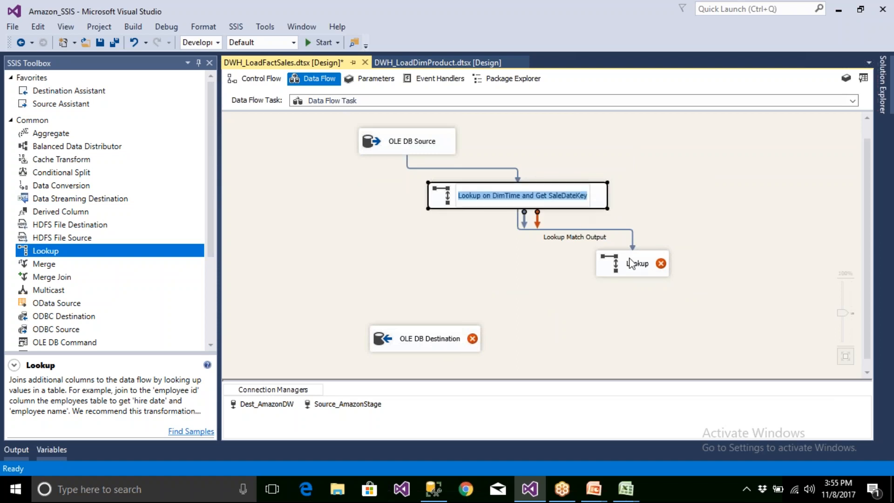
pyautogui.click(630, 274)
pyautogui.click(630, 277)
pyautogui.hotkey('ctrl', 'v')
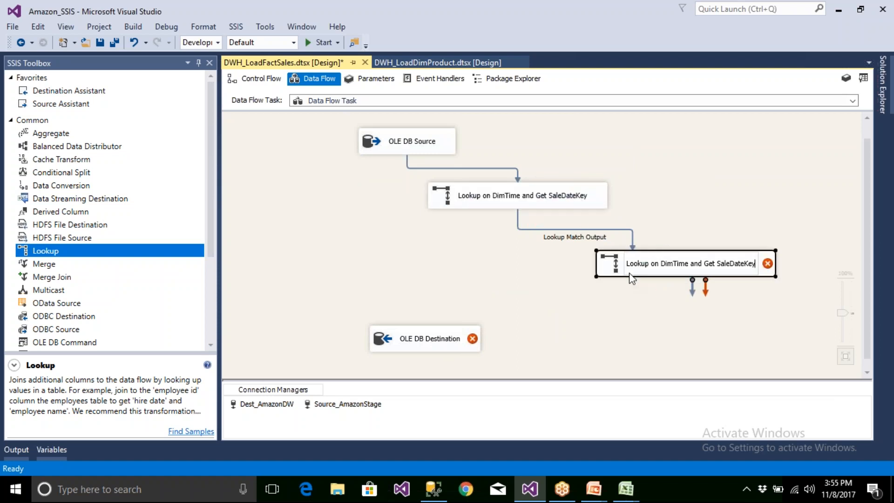
pyautogui.press('BackSpace')
pyautogui.press('BackSpace')
pyautogui.press('BackSpace')
pyautogui.press('BackSpace')
pyautogui.press('BackSpace')
pyautogui.press('BackSpace')
pyautogui.press('BackSpace')
pyautogui.press('BackSpace')
pyautogui.press('BackSpace')
pyautogui.press('BackSpace')
pyautogui.press('BackSpace')
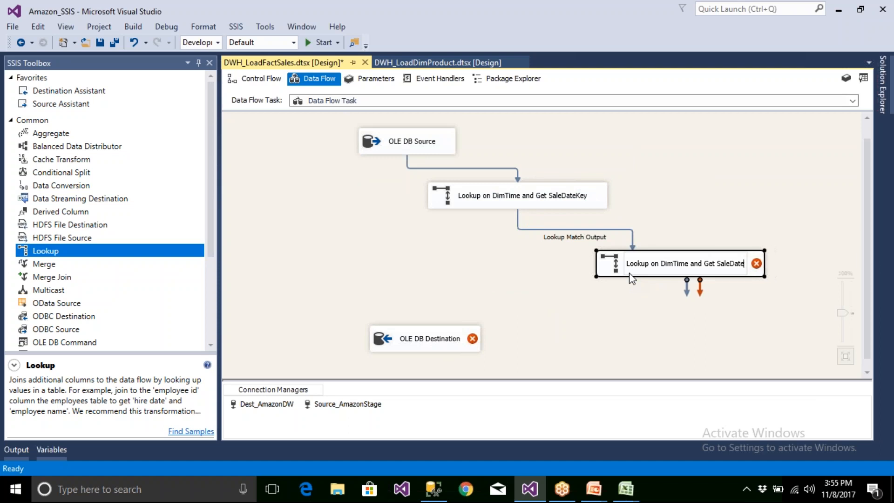
pyautogui.write('DeliDe')
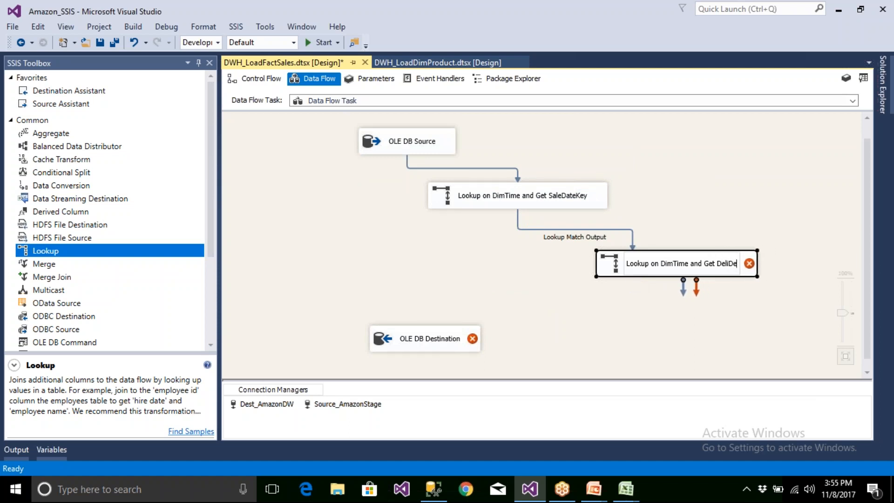
pyautogui.press('BackSpace')
pyautogui.press('BackSpace')
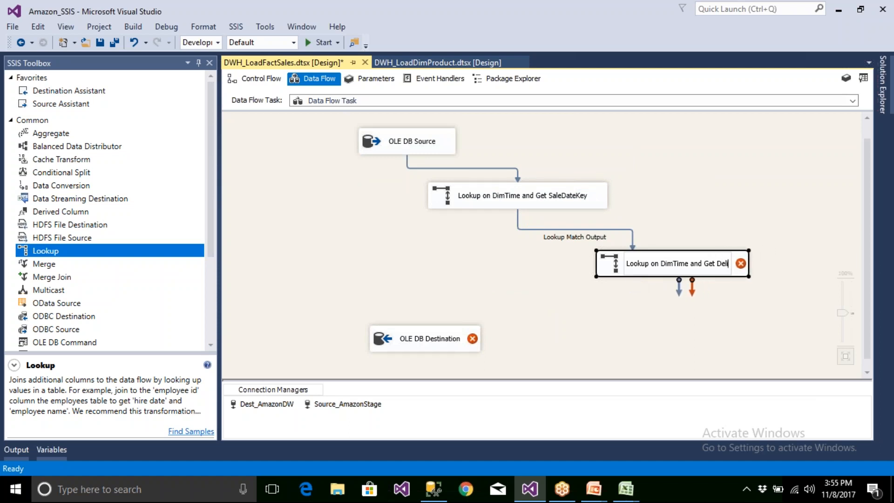
pyautogui.write('veryD')
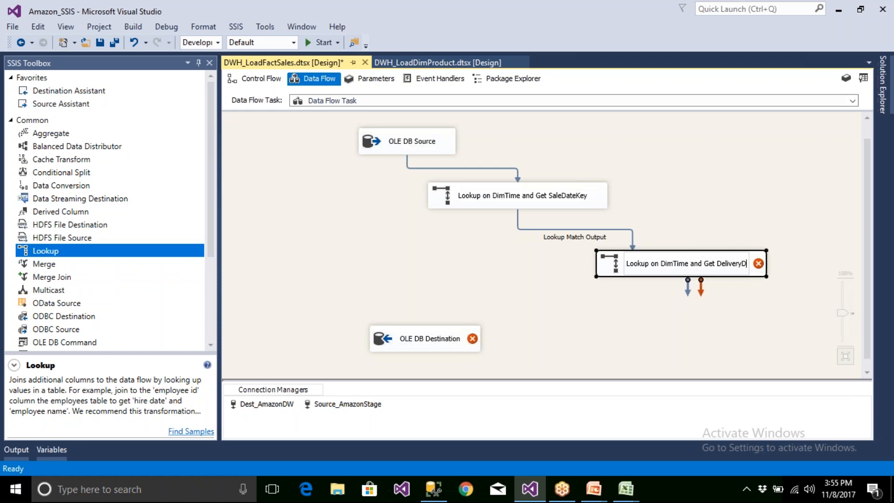
pyautogui.write('ateKey')
pyautogui.press('Return')
# Open the DeliveryDateKey lookup's editor and set rows with no matching entries to redirect to no match output.
pyautogui.press('Return')
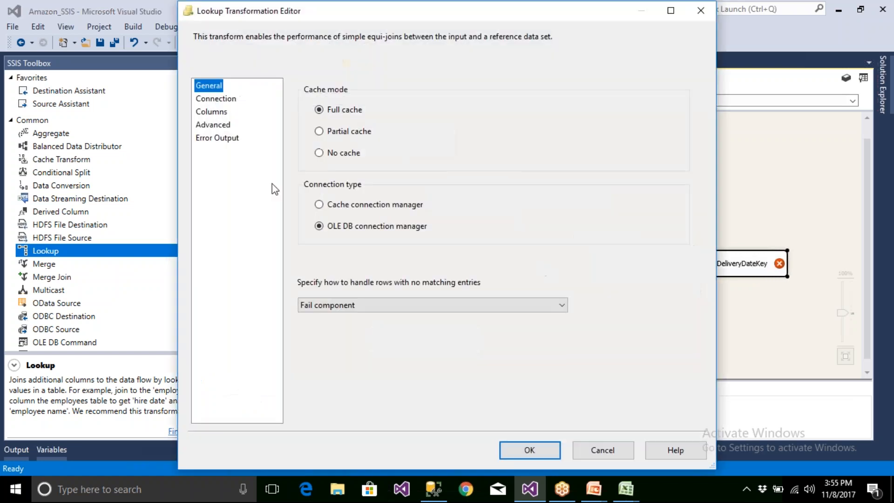
pyautogui.click(321, 309)
pyautogui.click(340, 347)
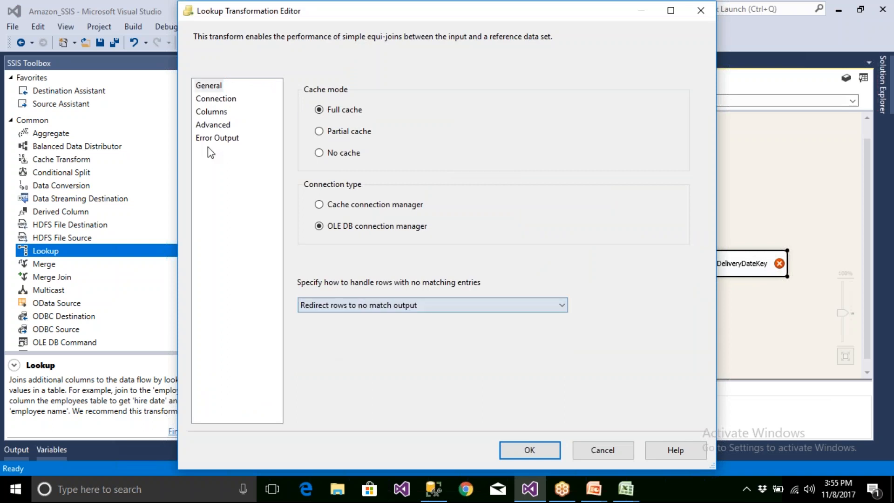
# Choose [dbo].[DimTime] as the DeliveryDateKey lookup's reference table and preview its rows.
pyautogui.click(216, 98)
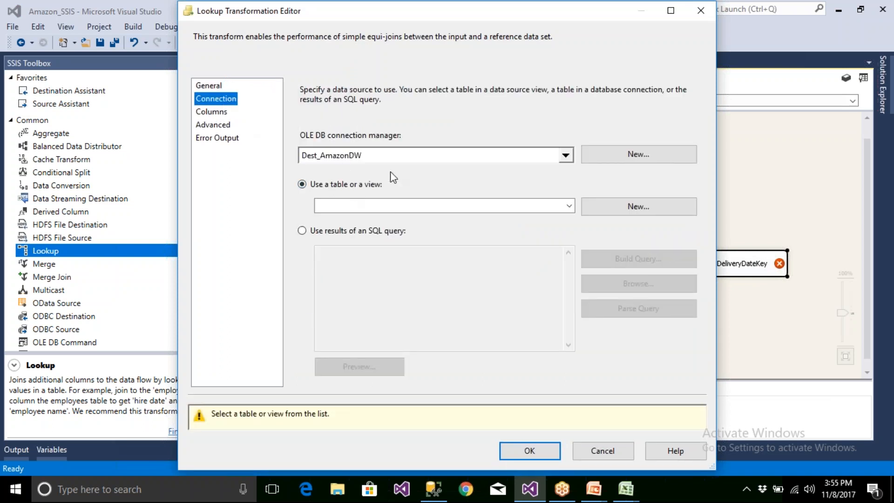
pyautogui.click(370, 205)
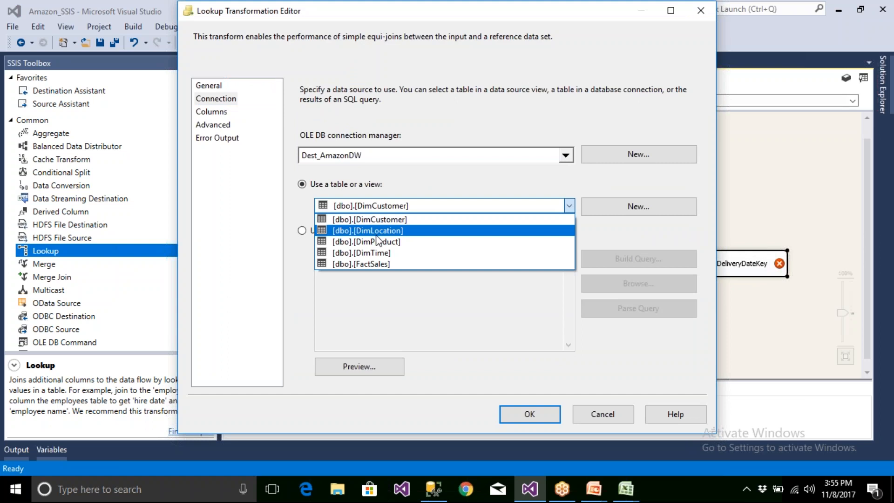
pyautogui.click(376, 253)
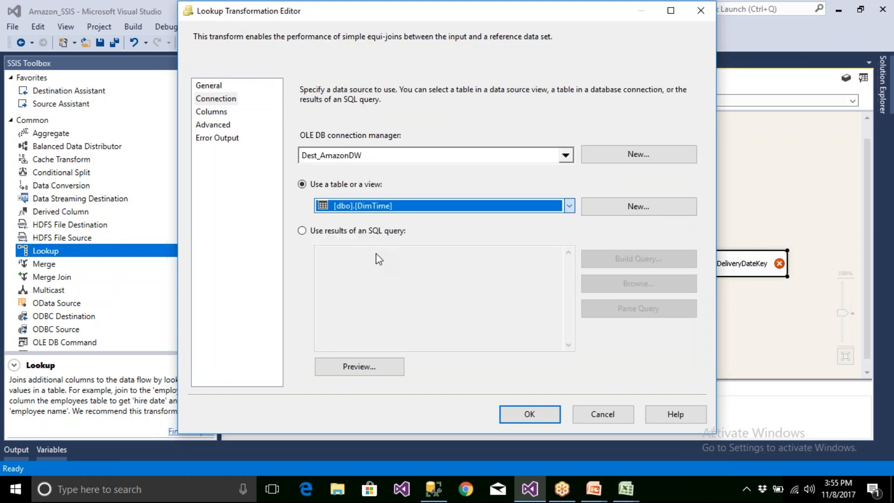
pyautogui.click(362, 366)
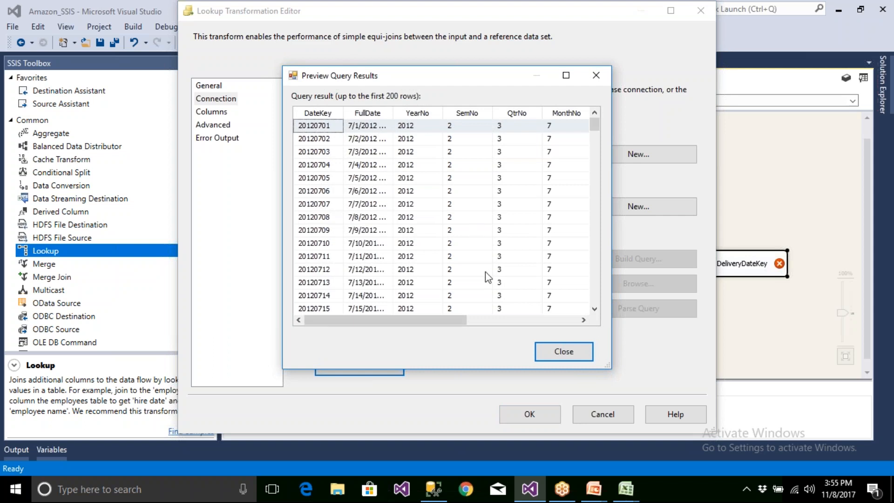
pyautogui.click(543, 352)
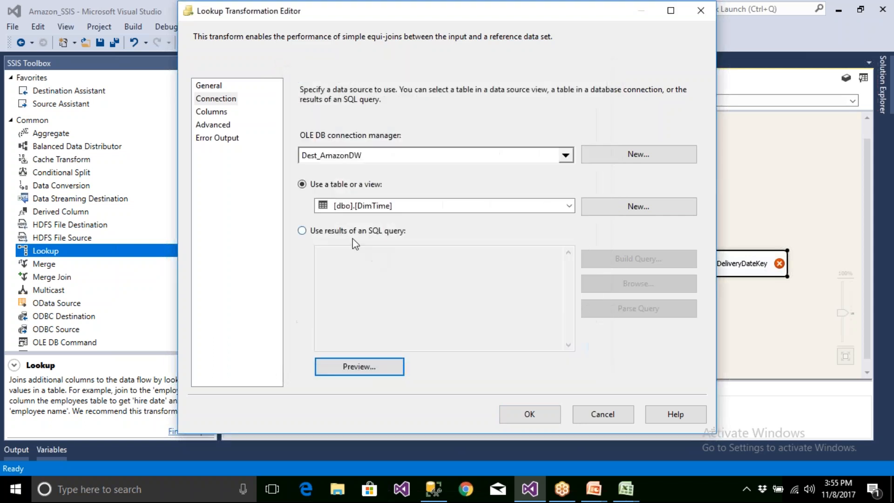
# Switch the lookup's reference to the results of an SQL query, and run SELECT * FROM DimTime in SQL Server Management Studio.
pyautogui.click(302, 231)
pyautogui.click(364, 268)
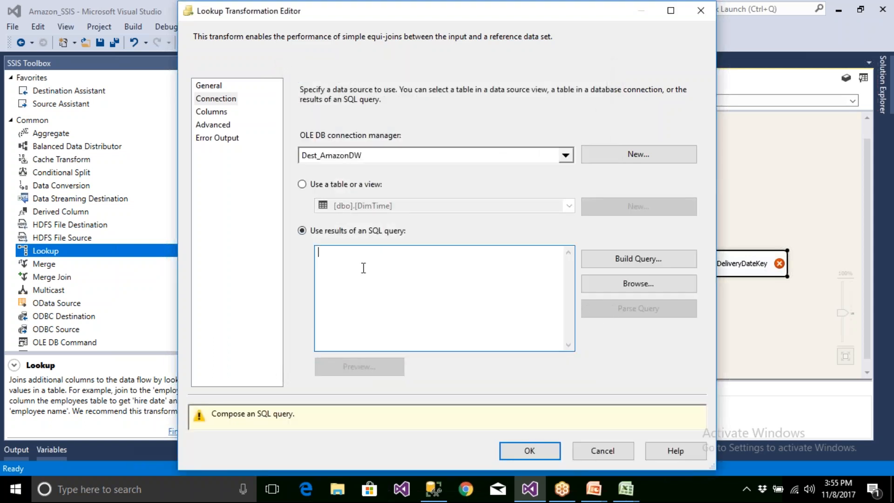
pyautogui.click(434, 489)
pyautogui.moveTo(253, 205); pyautogui.dragTo(23, 209)
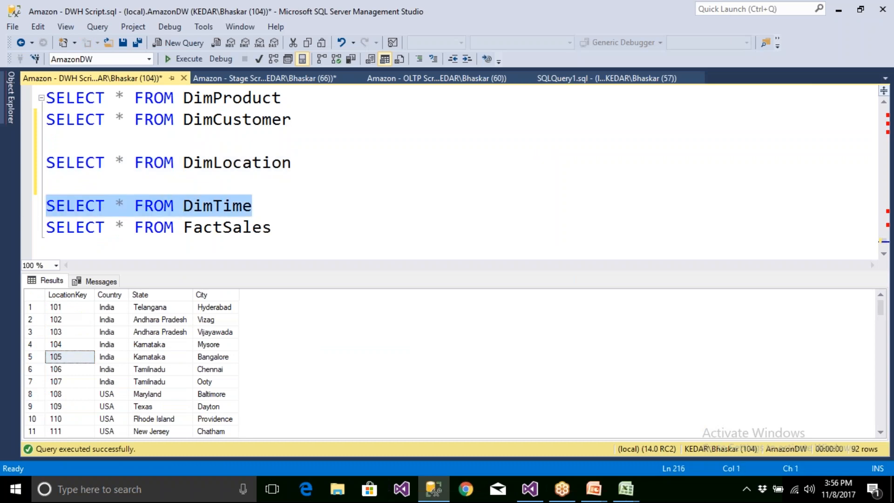
pyautogui.press('F5')
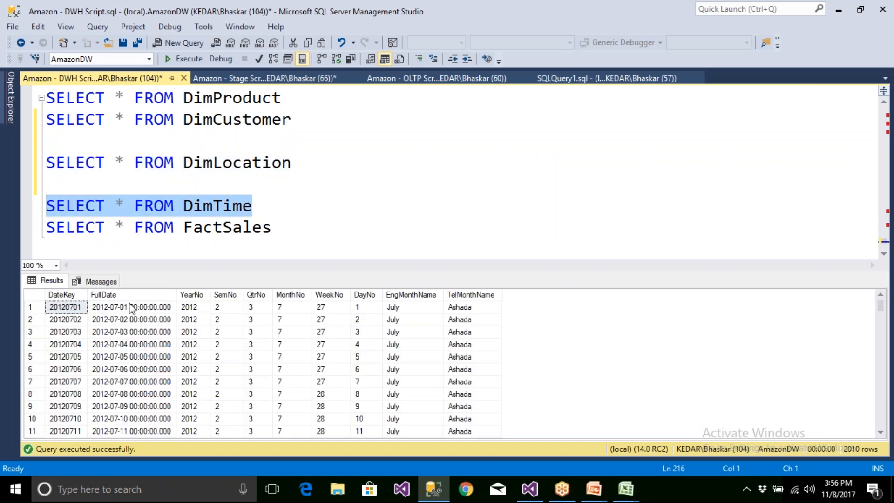
# Copy the DateKey and FullDate result cells with headers below the DimTime query, and delete the pasted data row.
pyautogui.click(132, 308)
pyautogui.rightClick(131, 308)
pyautogui.click(148, 319)
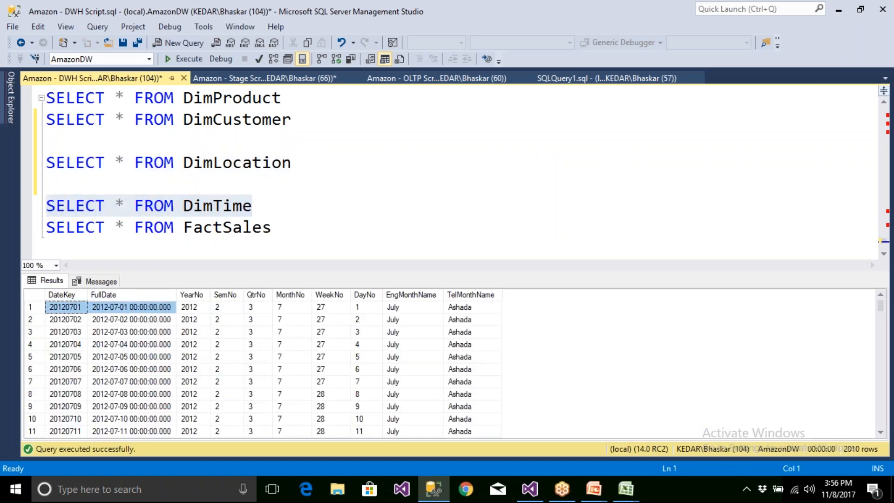
pyautogui.click(269, 214)
pyautogui.press('Return')
pyautogui.press('Return')
pyautogui.hotkey('ctrl', 'v')
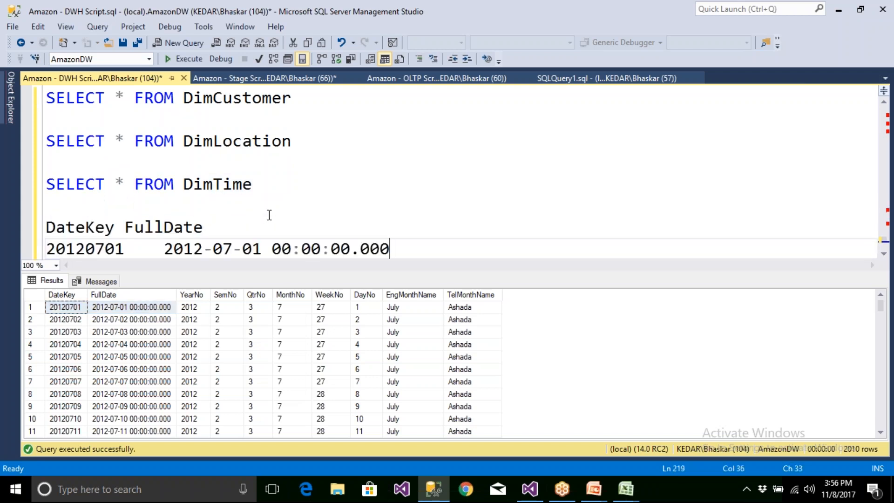
pyautogui.hotkey('shift', 'Home')
pyautogui.press('Delete')
# Turn the pasted header line into a select list reading select DateKey, FullDate in the DWH script.
pyautogui.click(119, 230)
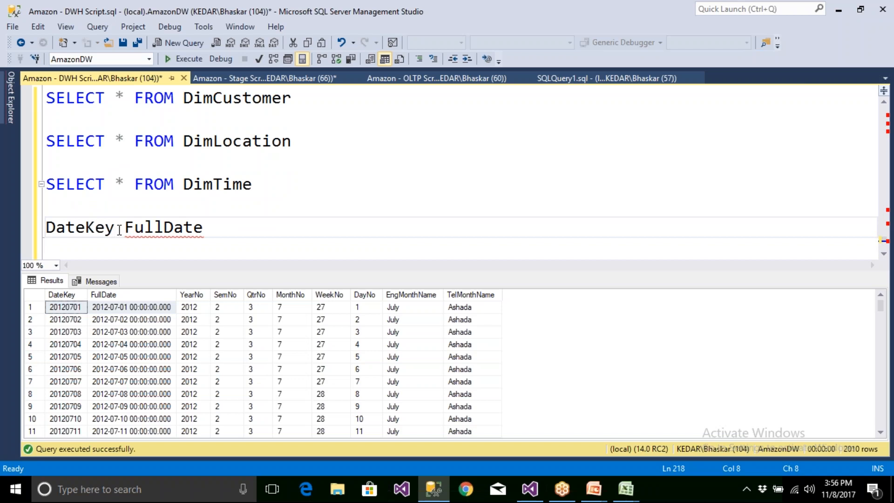
pyautogui.write(',')
pyautogui.click(49, 230)
pyautogui.write('se;e')
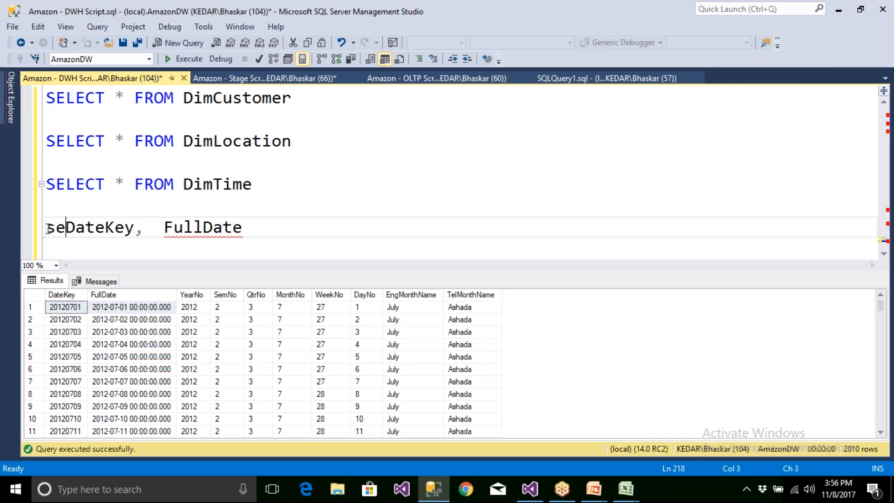
pyautogui.press('BackSpace')
pyautogui.press('BackSpace')
pyautogui.write('lect')
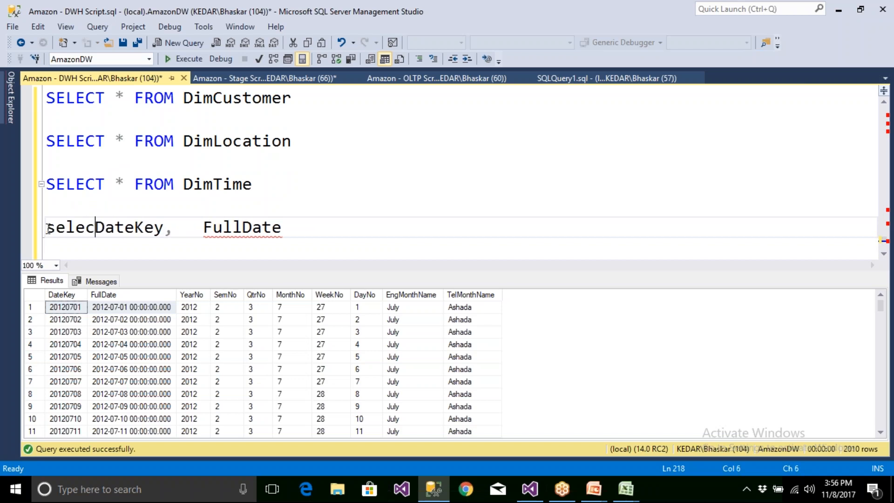
# Append FROM DimTime, copied from the query above, to the select DateKey, FullDate line and run that query.
pyautogui.moveTo(135, 185); pyautogui.dragTo(272, 178)
pyautogui.click(298, 224)
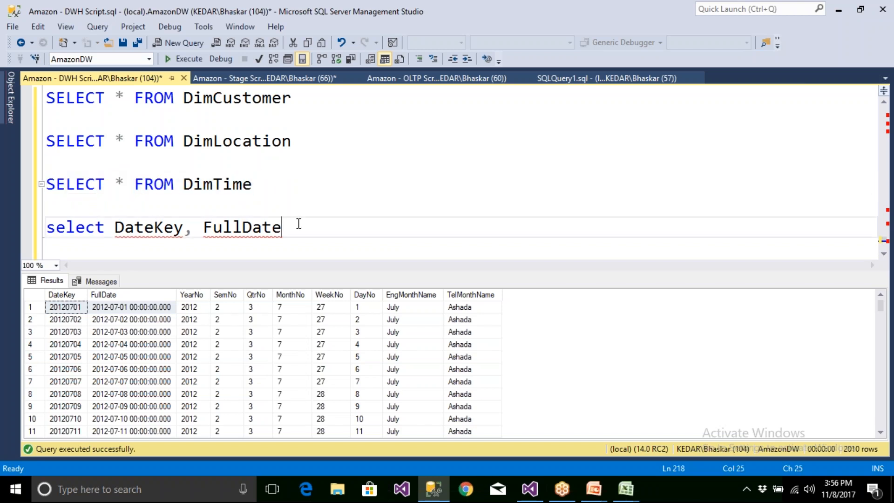
pyautogui.hotkey('ctrl', 'v')
pyautogui.hotkey('shift', 'Home')
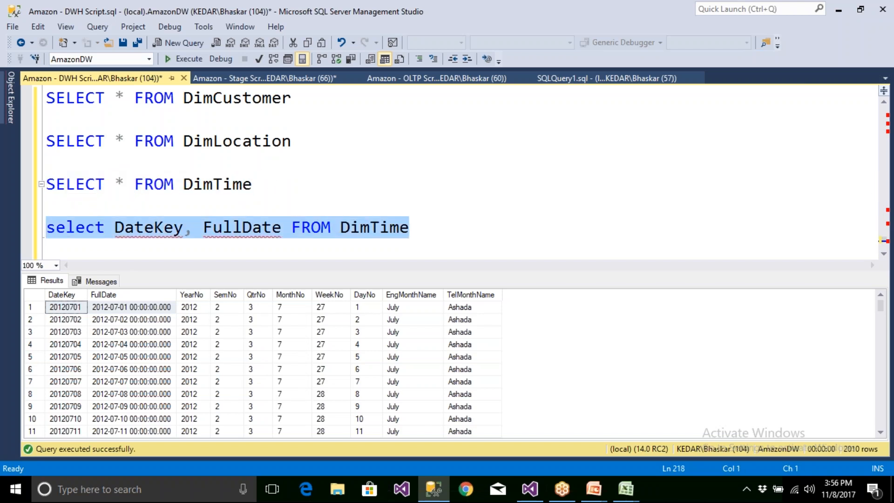
pyautogui.press('F5')
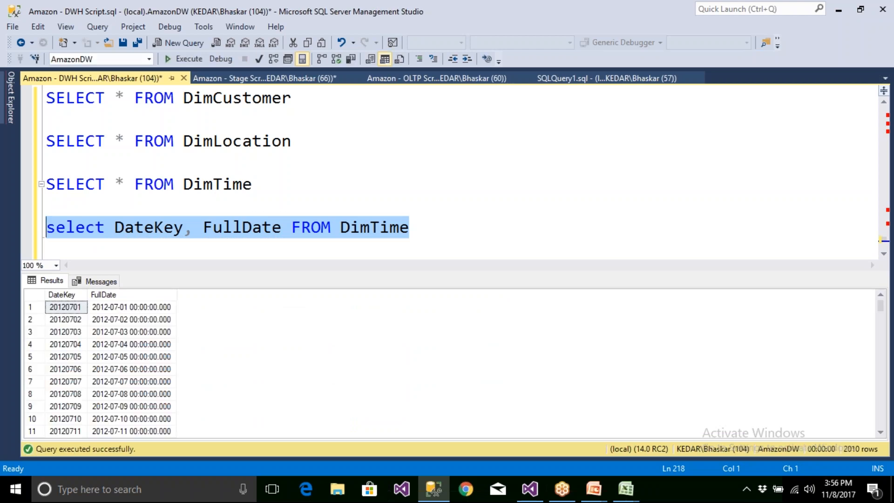
# Cut the DateKey, FullDate query from the script, paste it as the lookup's SQL query in Visual Studio, and preview its rows.
pyautogui.hotkey('ctrl', 'x')
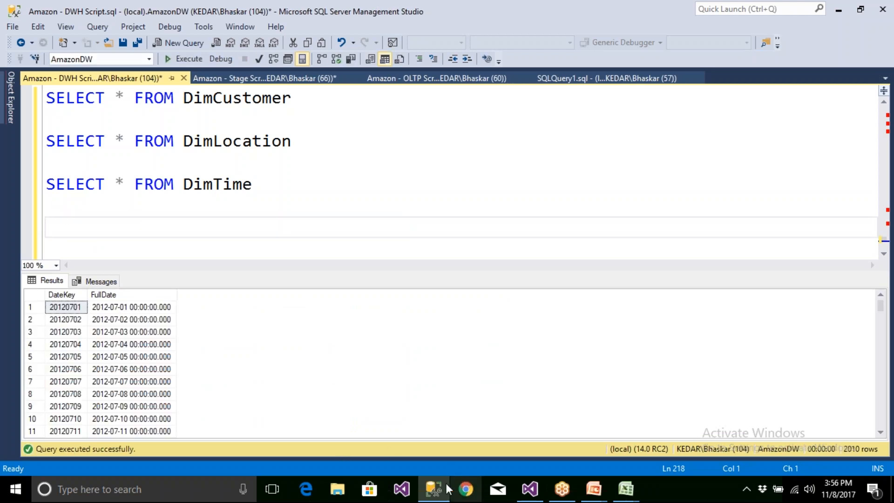
pyautogui.click(431, 480)
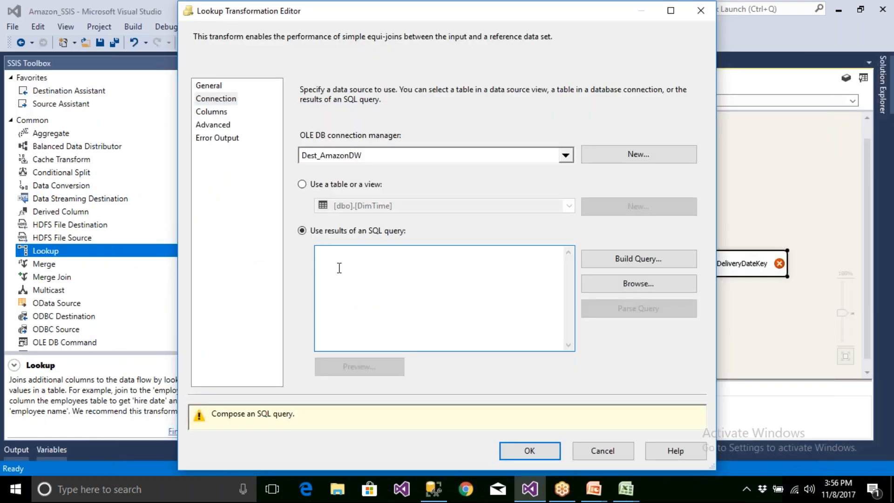
pyautogui.click(339, 268)
pyautogui.hotkey('ctrl', 'v')
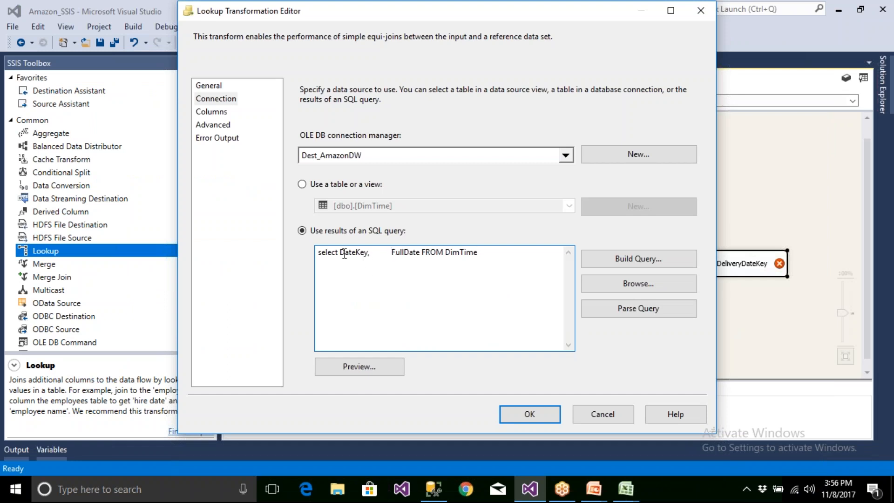
pyautogui.click(368, 366)
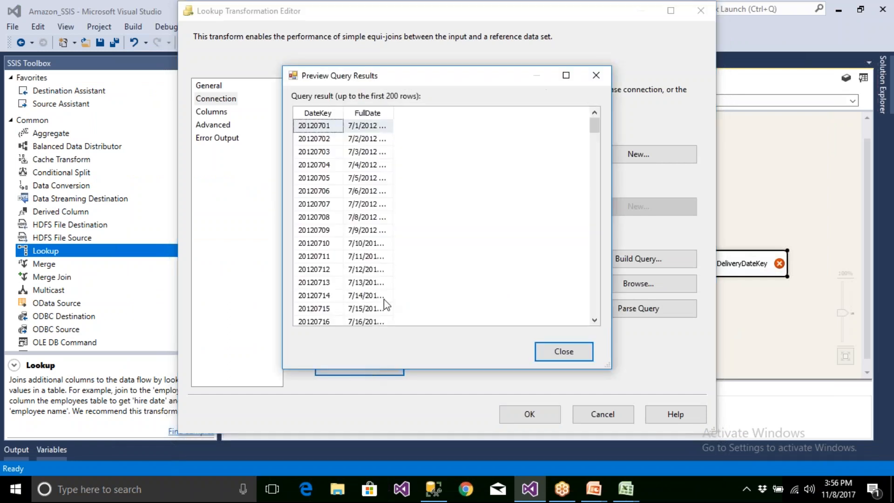
pyautogui.click(564, 351)
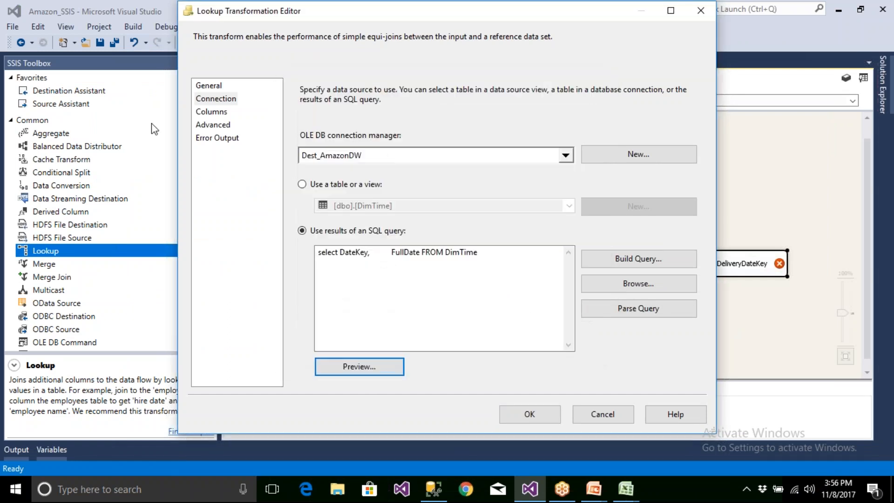
# Map the DeliveryDate input column to the FullDate column in the DeliveryDateKey lookup.
pyautogui.click(208, 113)
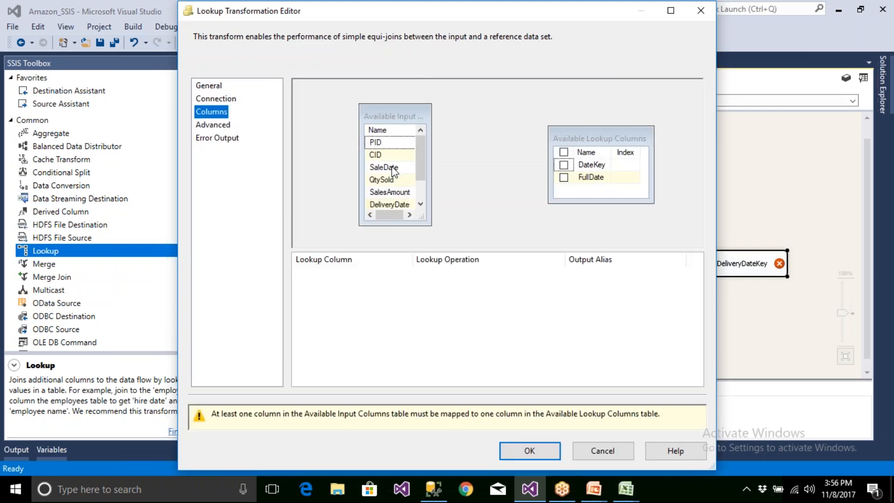
pyautogui.click(421, 203)
pyautogui.click(420, 203)
pyautogui.moveTo(400, 179); pyautogui.dragTo(588, 167)
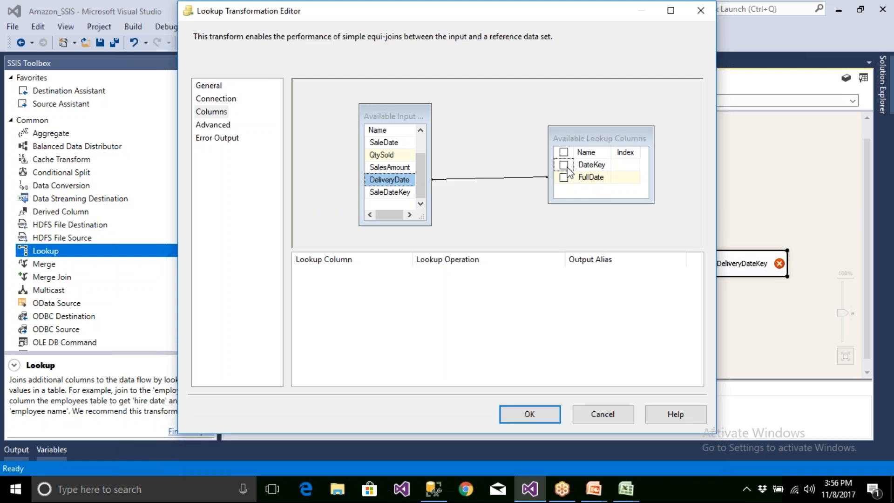
# Add DateKey as a new lookup output column with the alias DeliveryDateKey, accept the lookup settings, and save the package.
pyautogui.click(565, 166)
pyautogui.click(602, 274)
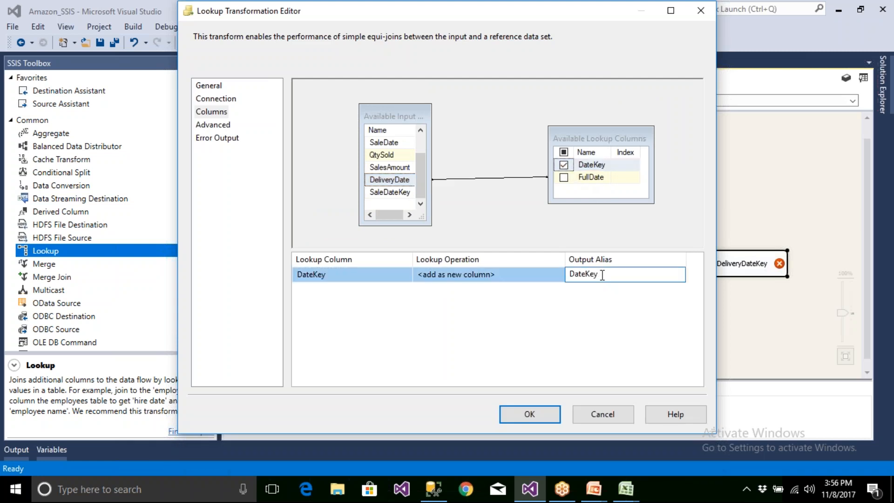
pyautogui.press('BackSpace')
pyautogui.press('BackSpace')
pyautogui.press('BackSpace')
pyautogui.press('BackSpace')
pyautogui.write('DeliveryDateKey')
pyautogui.click(530, 414)
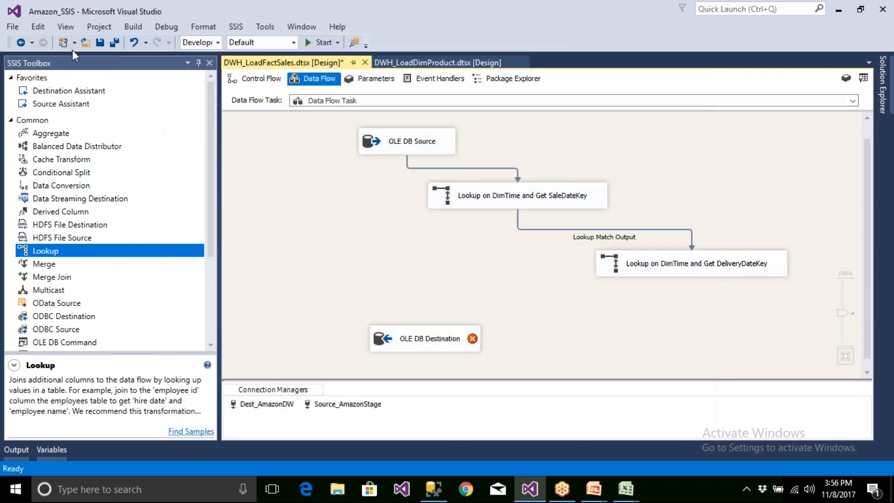
pyautogui.click(100, 43)
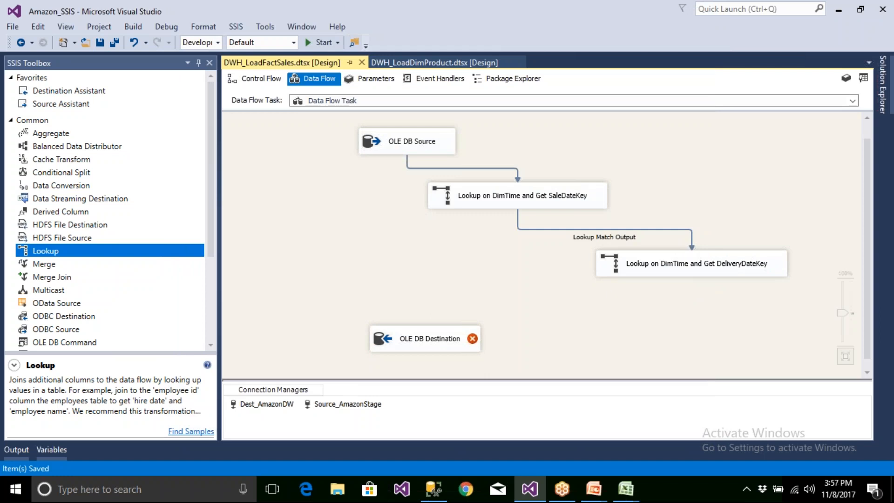
# Move the OLE DB Source away from the SaleDateKey lookup and review the source's columns in its editor.
pyautogui.moveTo(378, 146); pyautogui.dragTo(340, 147)
pyautogui.doubleClick(377, 142)
pyautogui.click(219, 99)
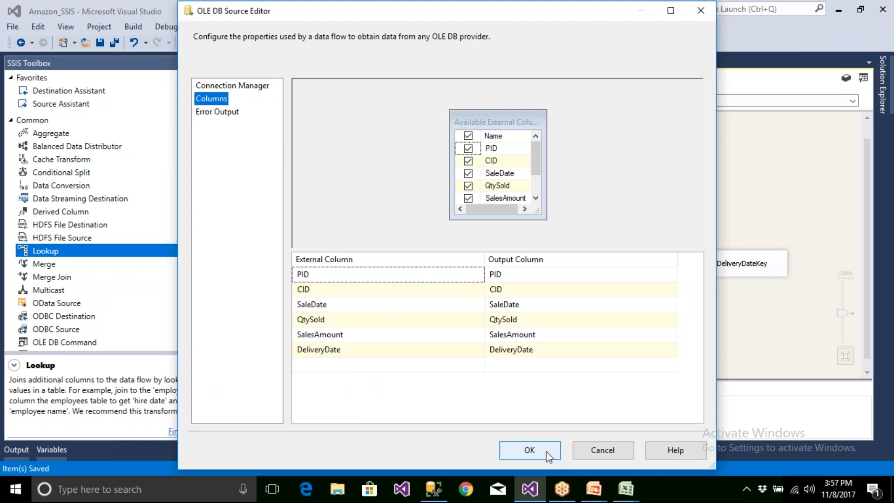
pyautogui.click(530, 450)
# Connect the DeliveryDateKey lookup's Lookup Match Output to the OLE DB Destination.
pyautogui.click(647, 270)
pyautogui.moveTo(697, 292); pyautogui.dragTo(446, 323)
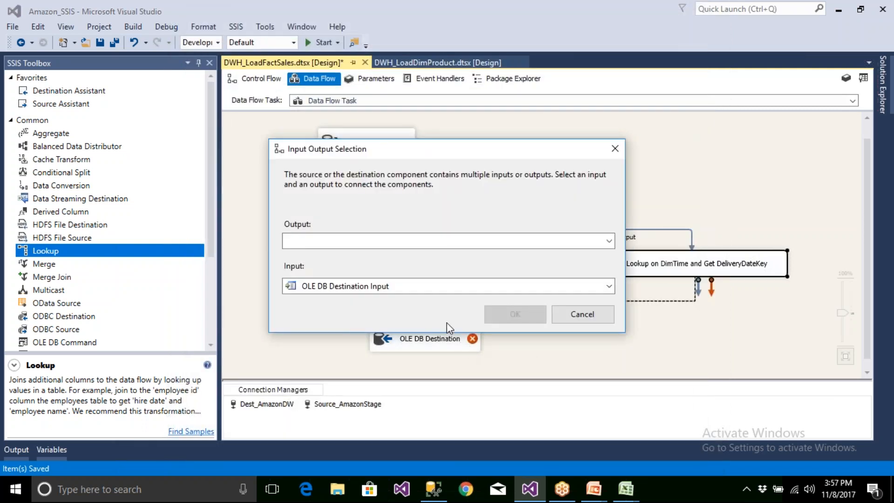
pyautogui.click(443, 241)
pyautogui.click(420, 254)
pyautogui.click(515, 314)
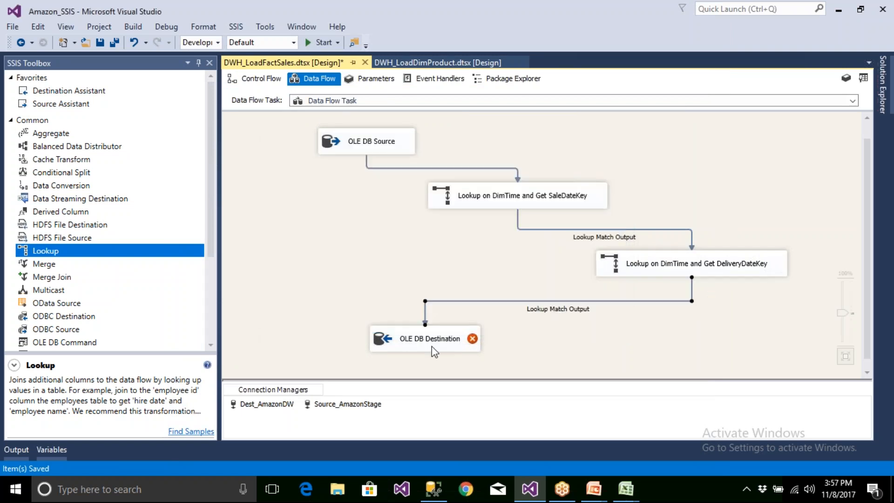
# Open the OLE DB Destination's editor and choose [dbo].[FactSales] as its target table.
pyautogui.doubleClick(421, 338)
pyautogui.click(412, 238)
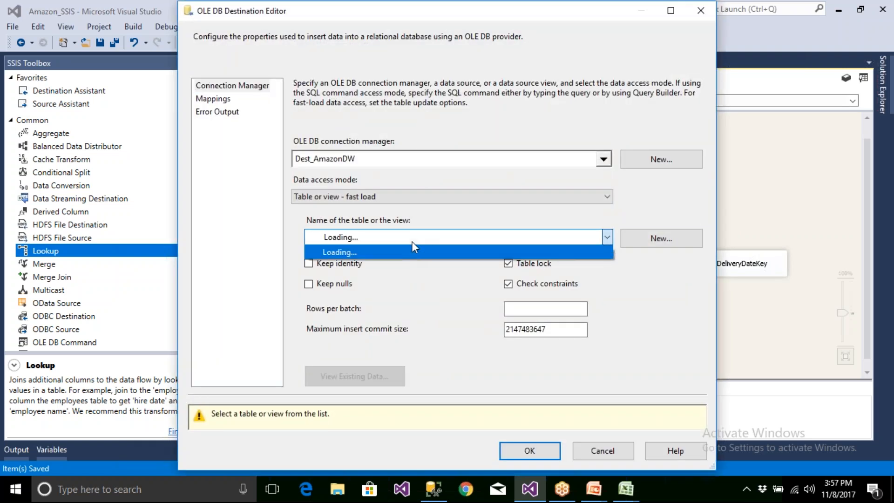
pyautogui.click(408, 302)
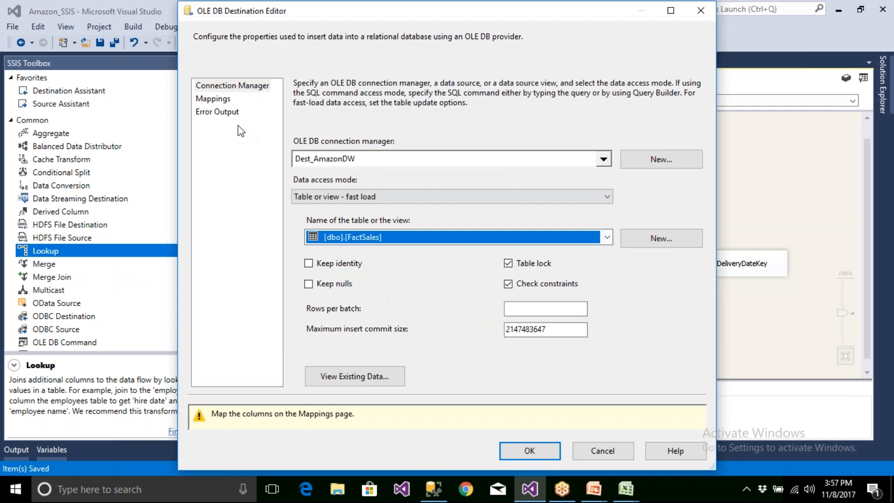
# Map input column PID to ProductKey and CID to CustomerKey in the FactSales destination.
pyautogui.click(231, 99)
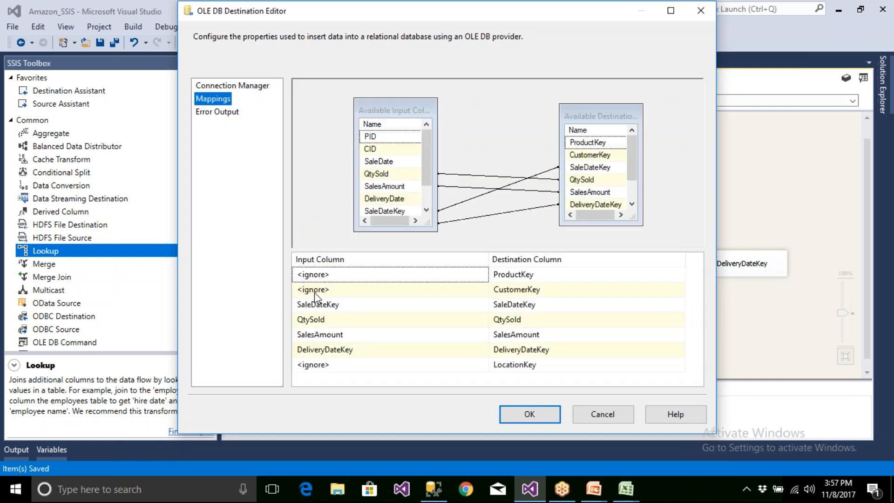
pyautogui.click(314, 275)
pyautogui.click(315, 275)
pyautogui.click(331, 299)
pyautogui.click(333, 289)
pyautogui.click(332, 289)
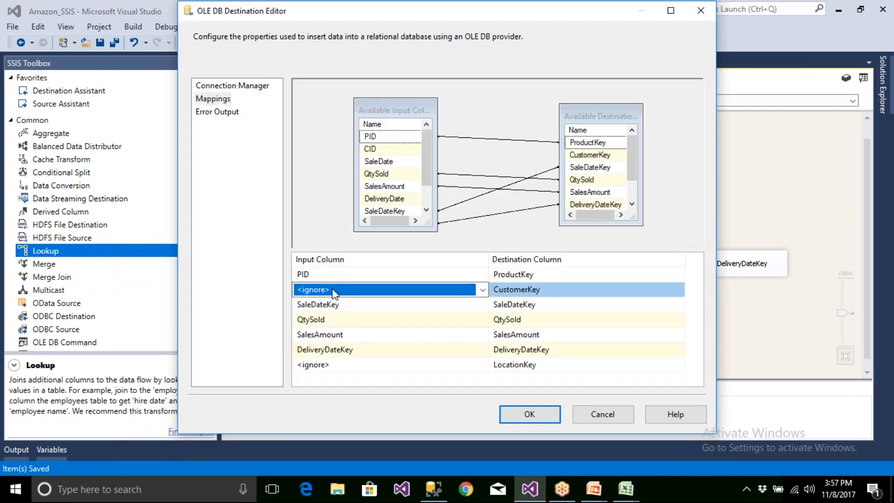
pyautogui.click(333, 313)
# Check the input columns available for LocationKey, keep it on <ignore>, and accept the destination settings.
pyautogui.click(387, 365)
pyautogui.click(382, 366)
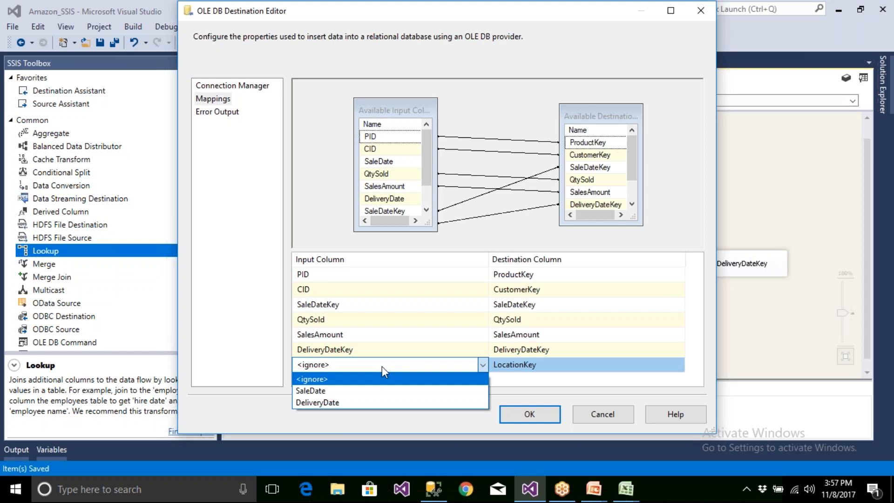
pyautogui.click(382, 366)
pyautogui.click(382, 366)
pyautogui.click(351, 368)
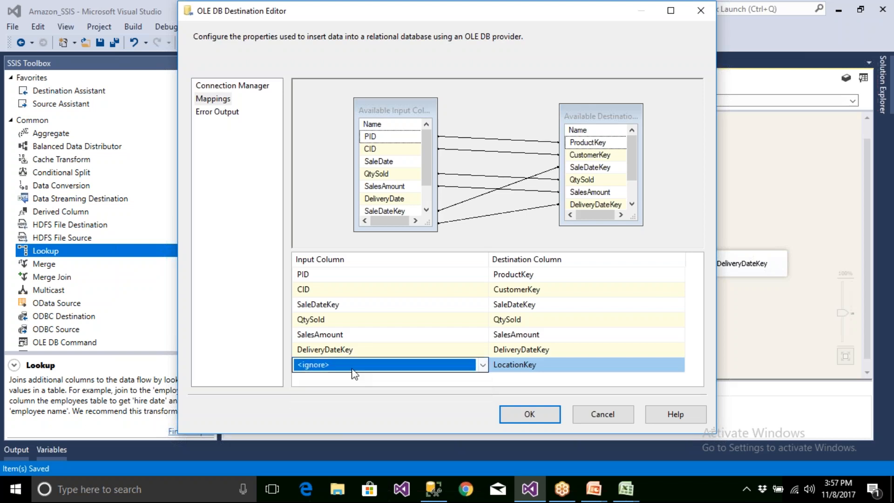
pyautogui.click(524, 413)
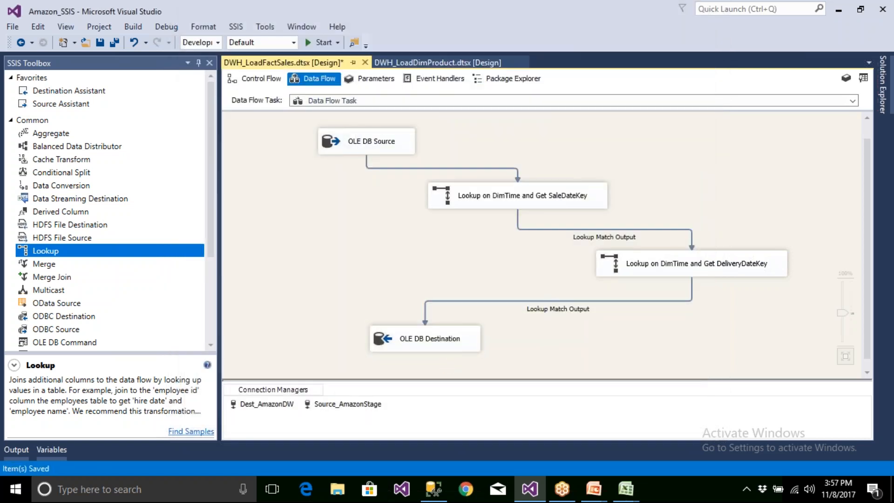
# Delete the path from the DeliveryDateKey lookup to the OLE DB Destination and review the OLE DB Source's columns.
pyautogui.press('Delete')
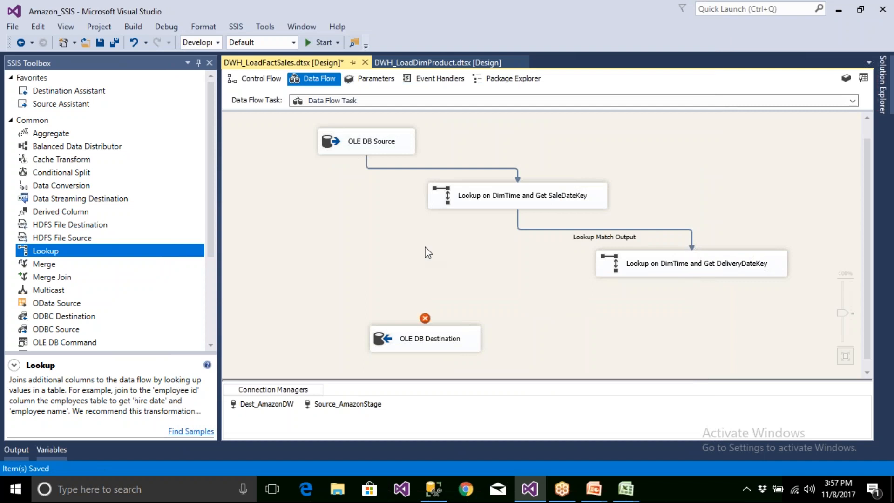
pyautogui.doubleClick(349, 144)
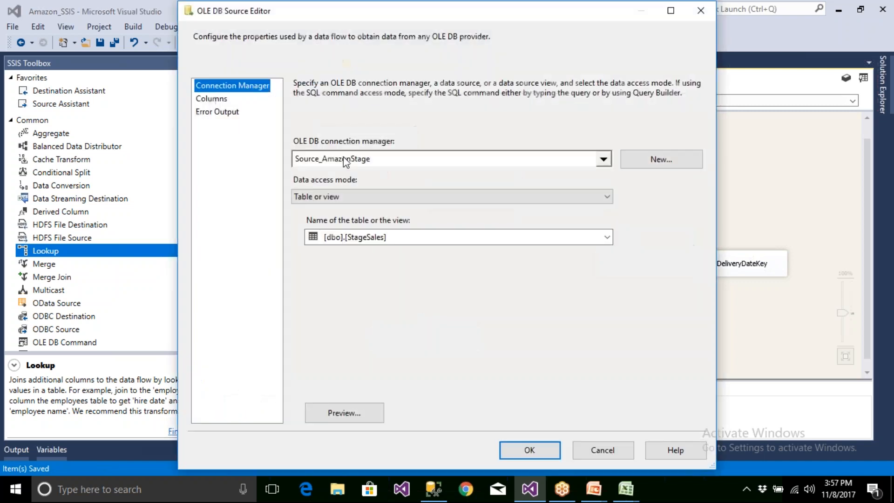
pyautogui.click(216, 102)
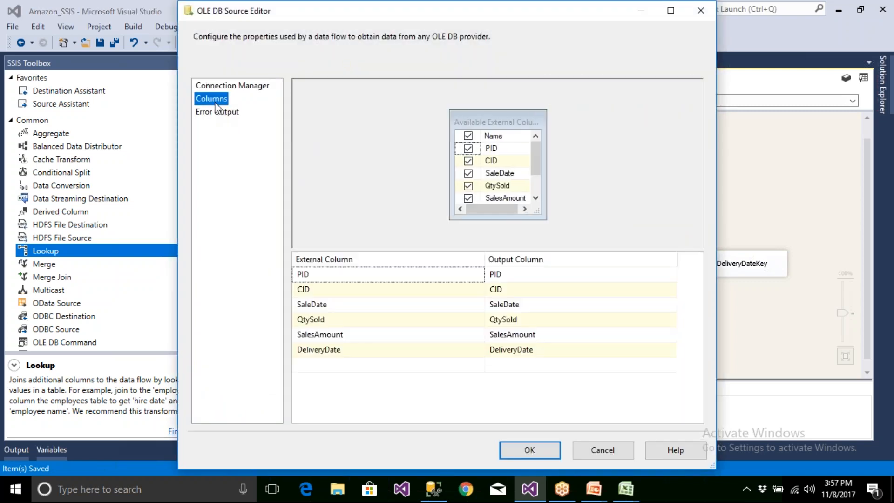
pyautogui.click(504, 449)
# Switch to SQL Server Management Studio and inspect the City column in the stage script's StageCustomerMaster results.
pyautogui.click(434, 490)
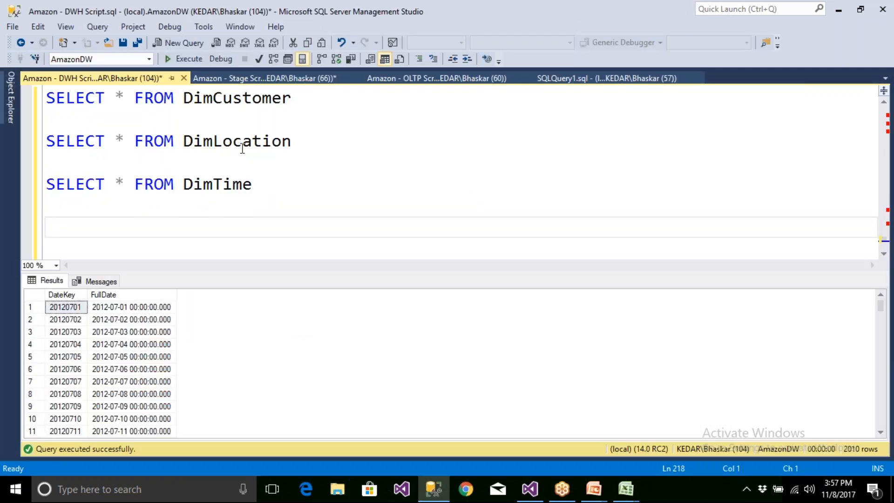
pyautogui.click(226, 79)
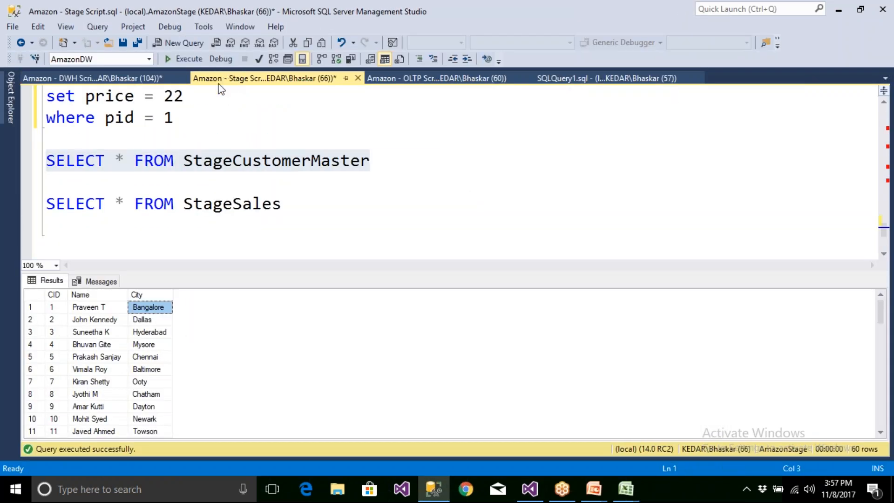
pyautogui.click(189, 60)
pyautogui.click(148, 306)
# Run SELECT * FROM DimCustomer in the DWH script to examine the customer dimension's columns.
pyautogui.click(93, 78)
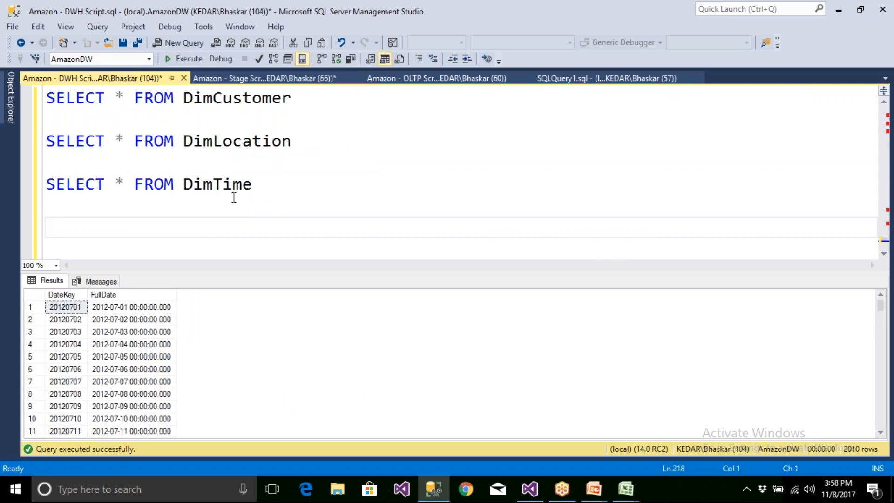
pyautogui.scroll(2, 233, 196)
pyautogui.moveTo(294, 227); pyautogui.dragTo(46, 227)
pyautogui.click(187, 60)
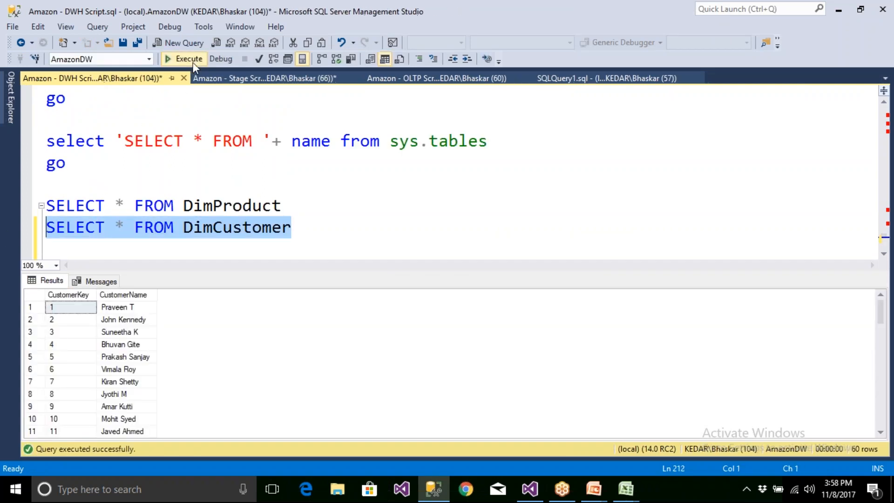
# Run SELECT * FROM StageCustomerMaster in the stage script to view the customer staging rows.
pyautogui.click(234, 78)
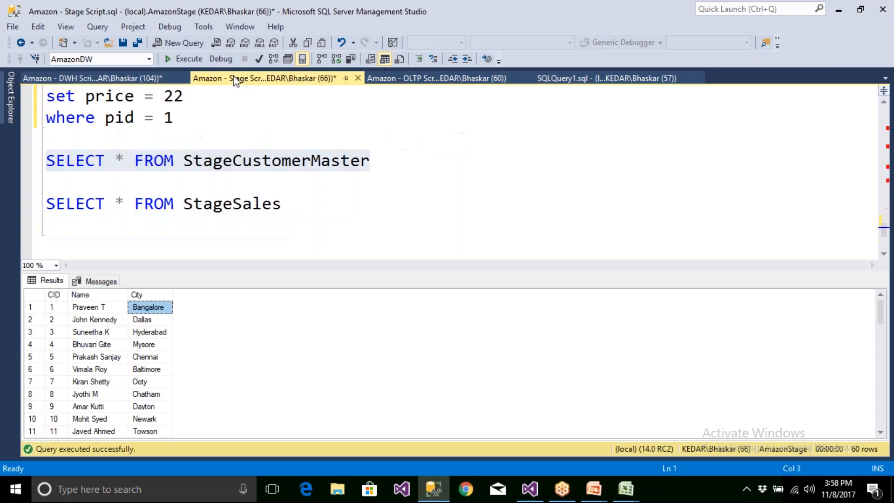
pyautogui.click(266, 197)
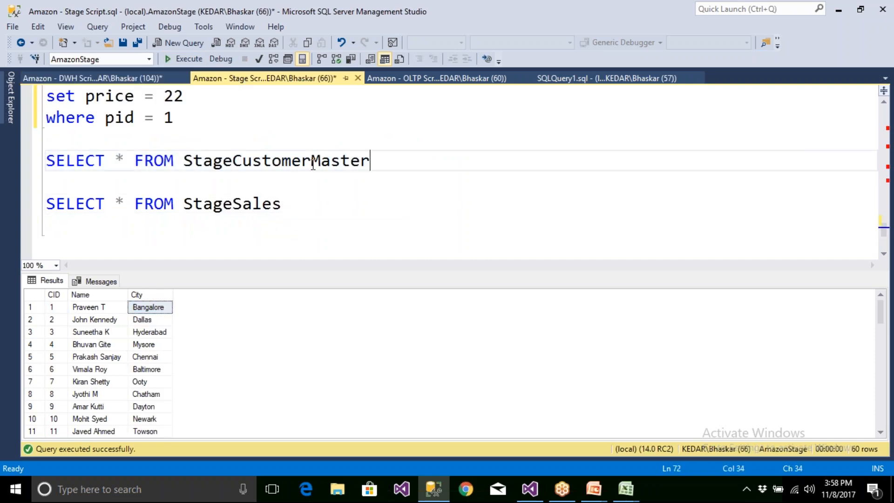
pyautogui.moveTo(375, 160); pyautogui.dragTo(33, 164)
pyautogui.press('F5')
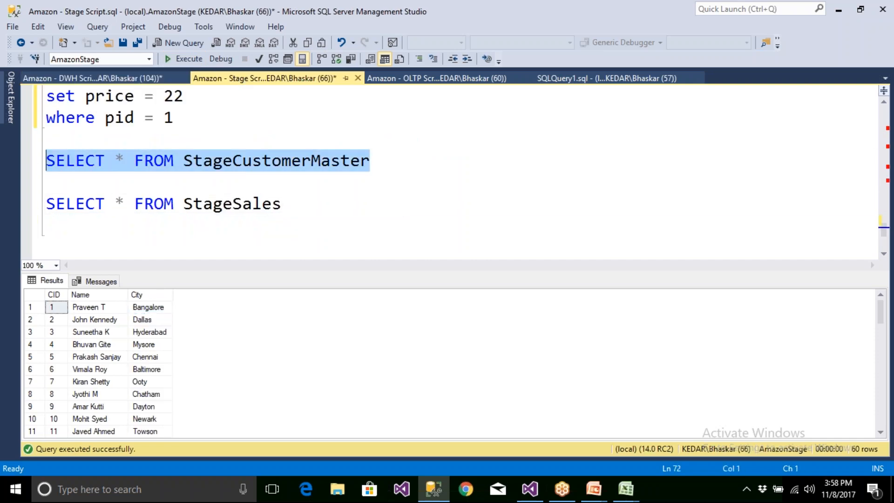
# Switch to Visual Studio, add a Lookup below the DeliveryDateKey lookup, and feed it that lookup's Lookup Match Output.
pyautogui.click(530, 489)
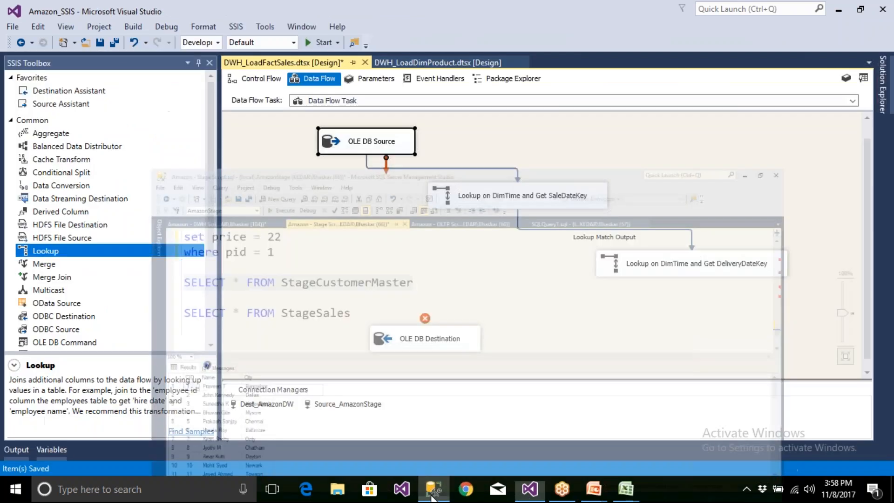
pyautogui.click(73, 248)
pyautogui.moveTo(71, 250); pyautogui.dragTo(684, 322)
pyautogui.click(682, 266)
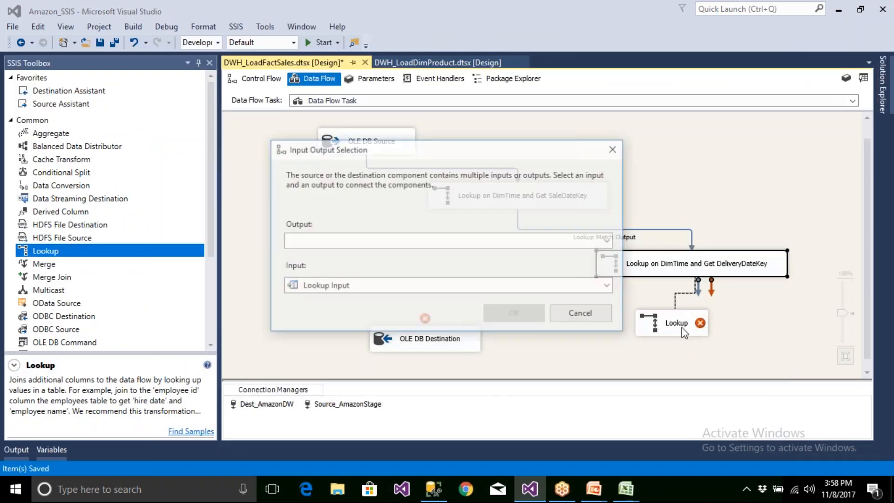
pyautogui.click(412, 241)
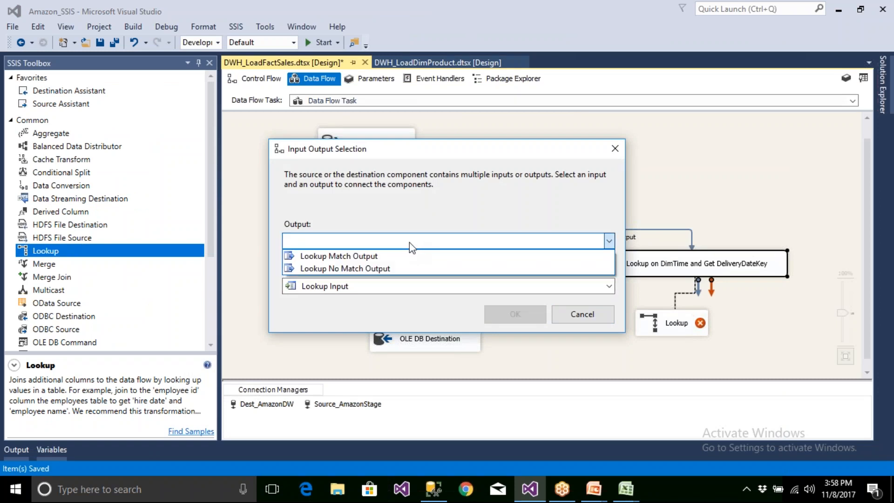
pyautogui.click(339, 256)
pyautogui.click(515, 314)
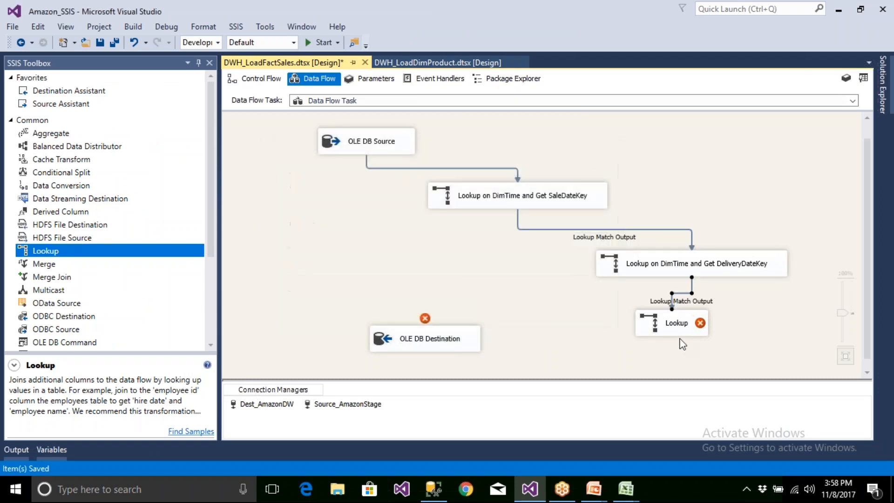
# Rename the new Lookup transformation to Lookup on City.
pyautogui.click(679, 332)
pyautogui.click(679, 329)
pyautogui.write('Lookup on City')
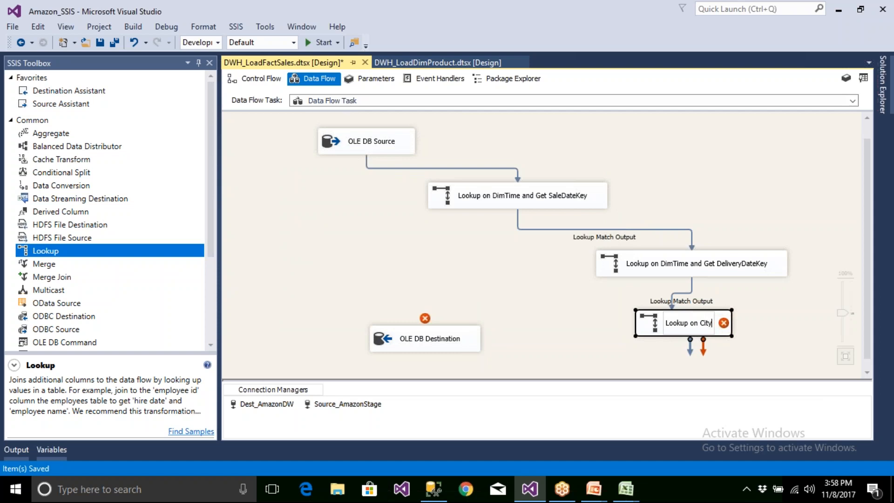
pyautogui.click(588, 326)
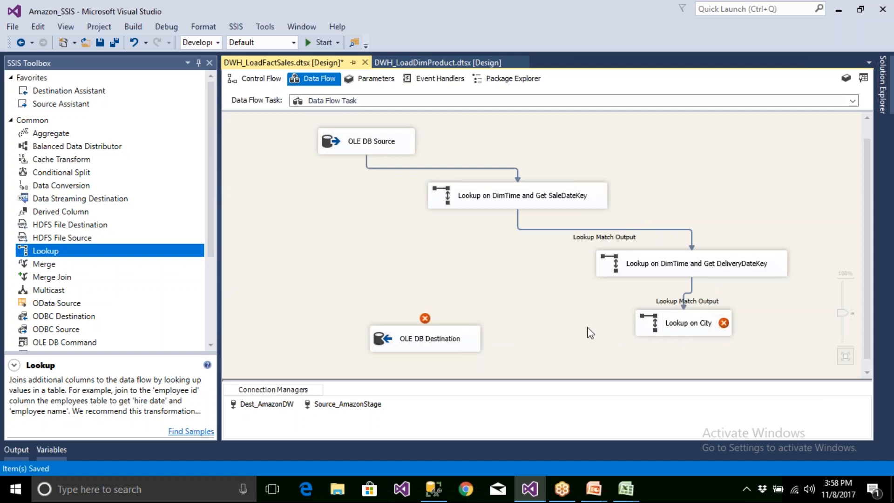
# Configure Lookup on City to redirect rows with no matching entries to the no match output.
pyautogui.click(704, 326)
pyautogui.doubleClick(704, 329)
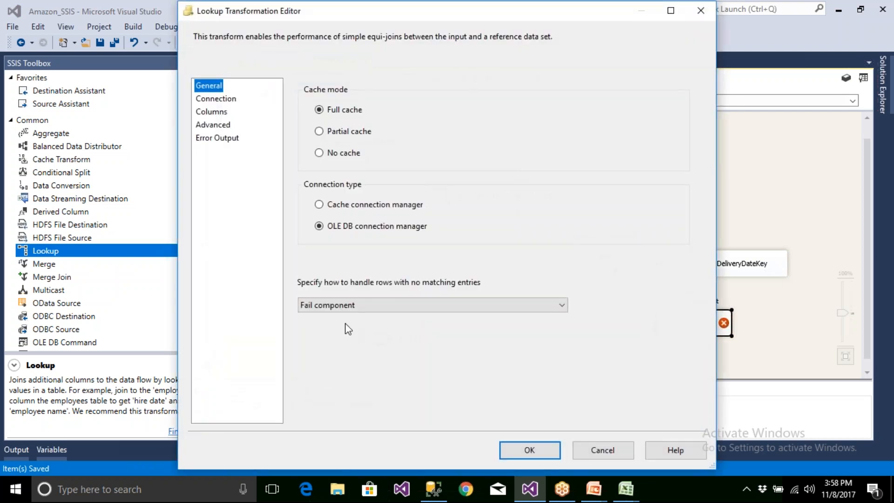
pyautogui.click(350, 306)
pyautogui.click(359, 347)
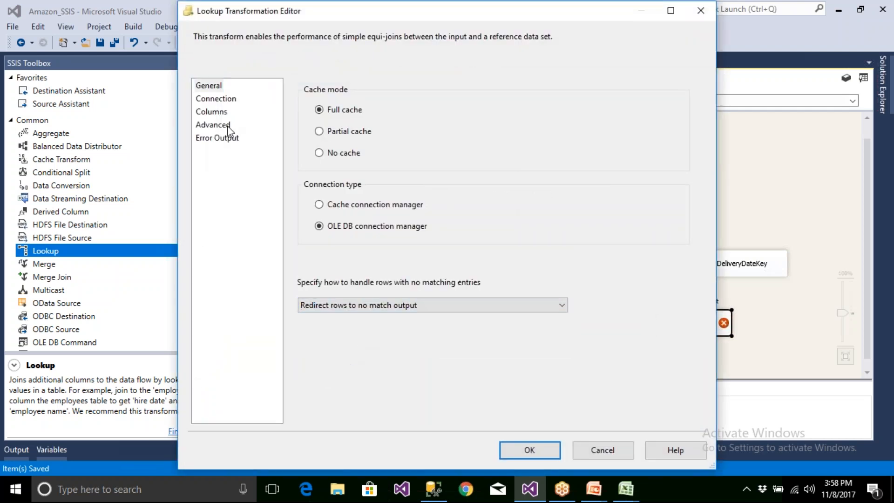
# Set the lookup's connection manager to Source_AmazonStage and its reference table to [dbo].[StageCustomerMaster].
pyautogui.click(225, 100)
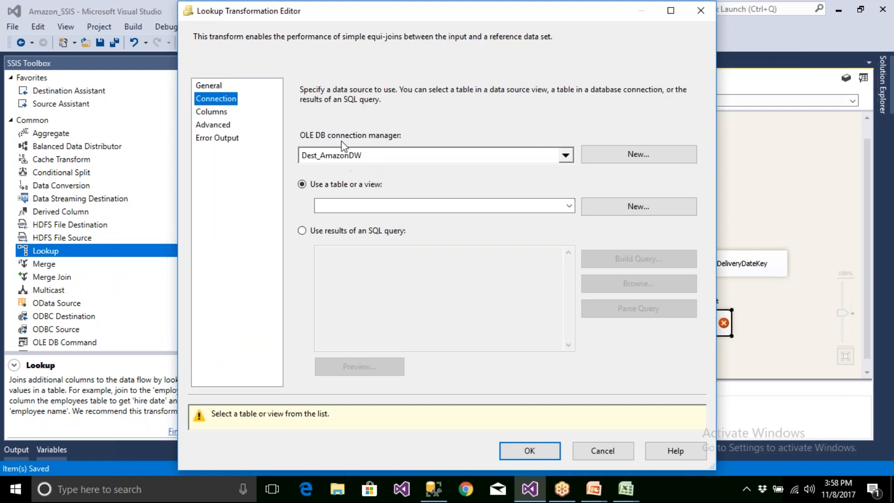
pyautogui.click(375, 158)
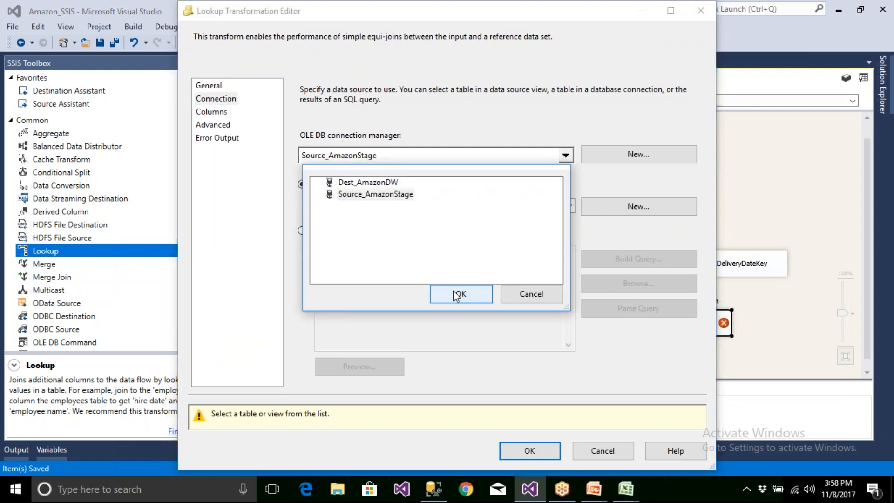
pyautogui.click(459, 293)
pyautogui.click(437, 207)
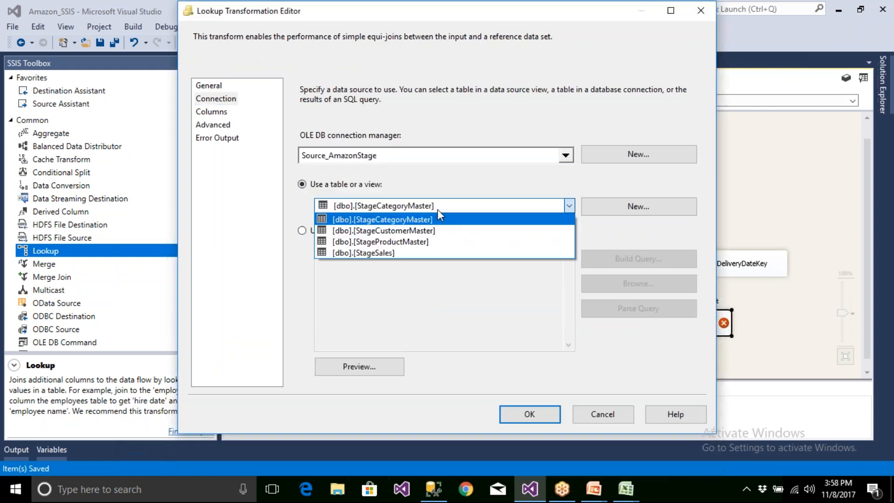
pyautogui.click(425, 230)
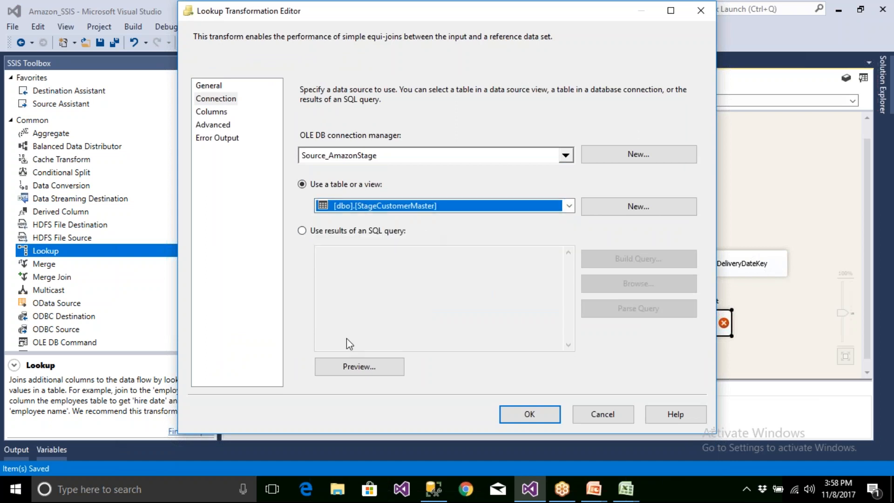
# Preview the StageCustomerMaster reference data, checking its City column, and close the preview.
pyautogui.click(354, 367)
pyautogui.click(418, 114)
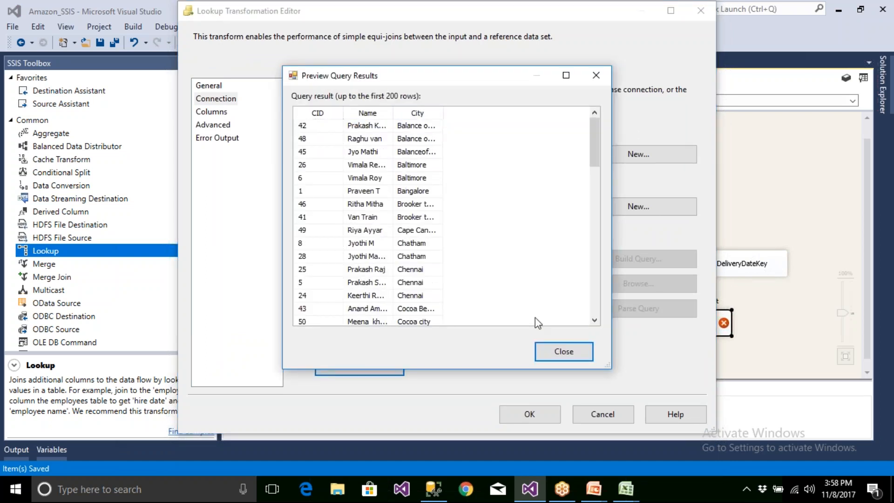
pyautogui.click(554, 349)
# Review the lookup's available input columns against the StageCustomerMaster columns, focusing on the input column CID.
pyautogui.click(222, 116)
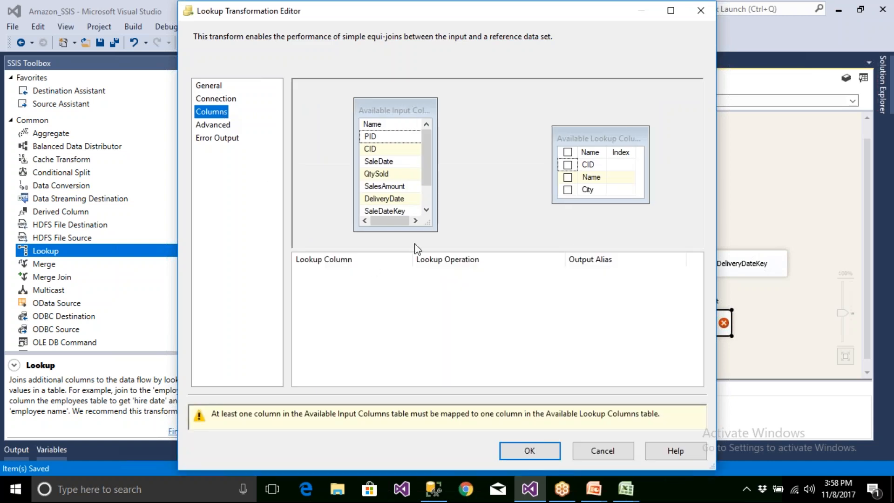
pyautogui.click(426, 211)
pyautogui.click(427, 210)
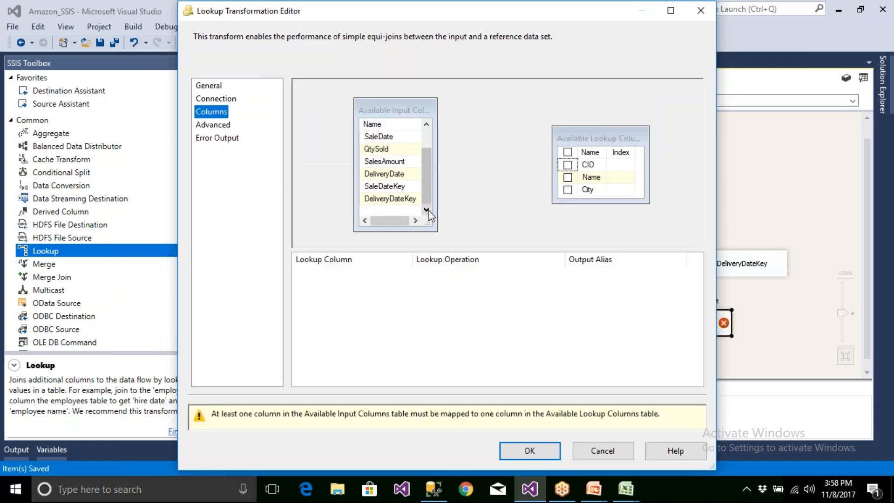
pyautogui.scroll(1, 426, 149)
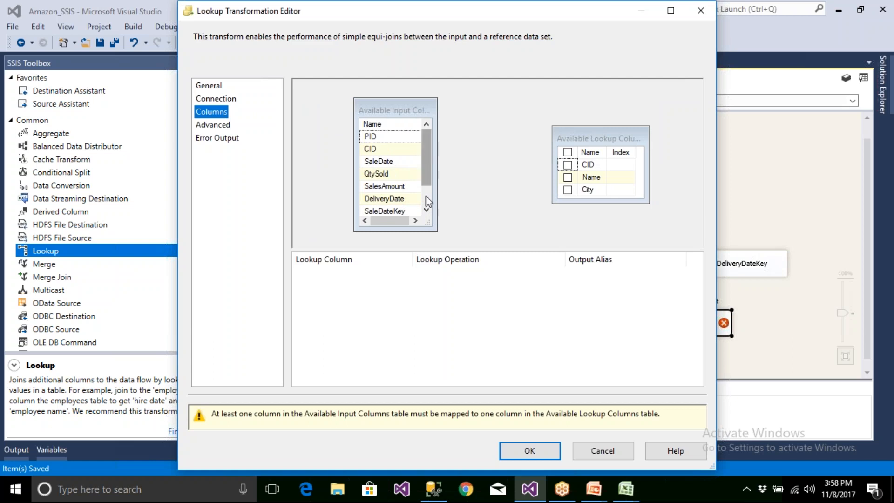
pyautogui.moveTo(399, 169)
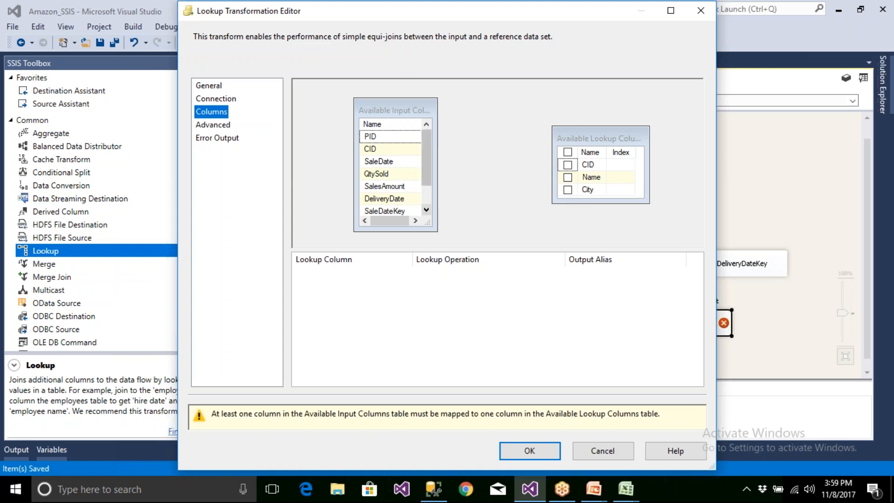
pyautogui.click(384, 154)
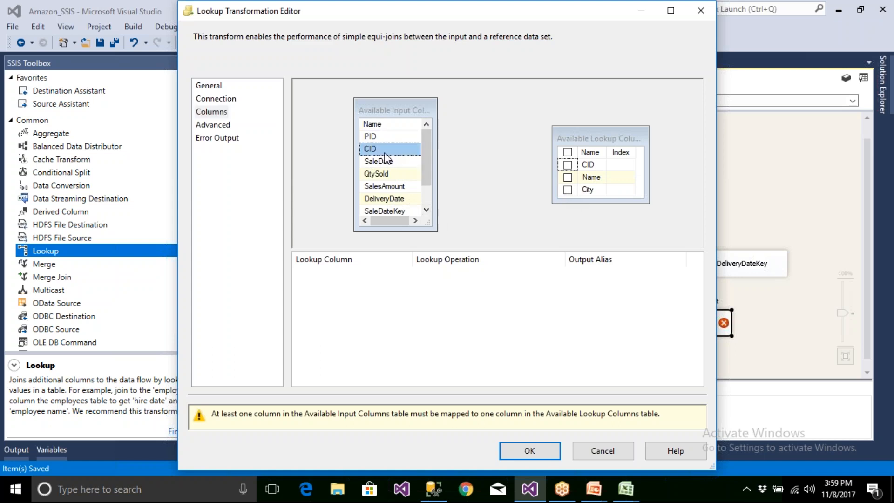
# Switch to SQL Server Management Studio and run SELECT * FROM StageSales to inspect its CID column.
pyautogui.click(624, 487)
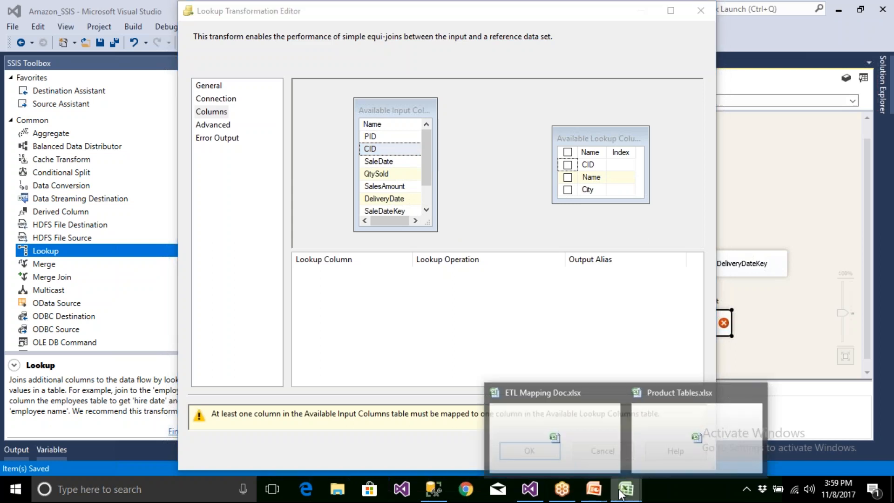
pyautogui.click(433, 489)
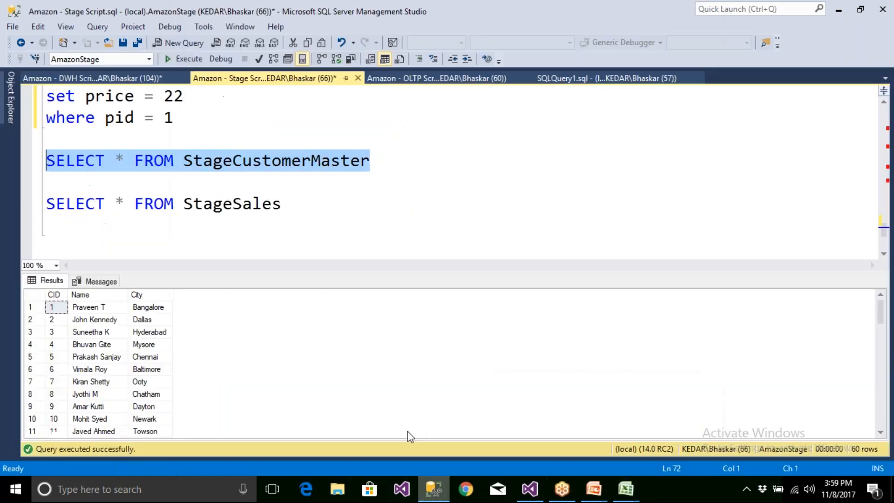
pyautogui.click(303, 217)
pyautogui.moveTo(299, 206); pyautogui.dragTo(7, 204)
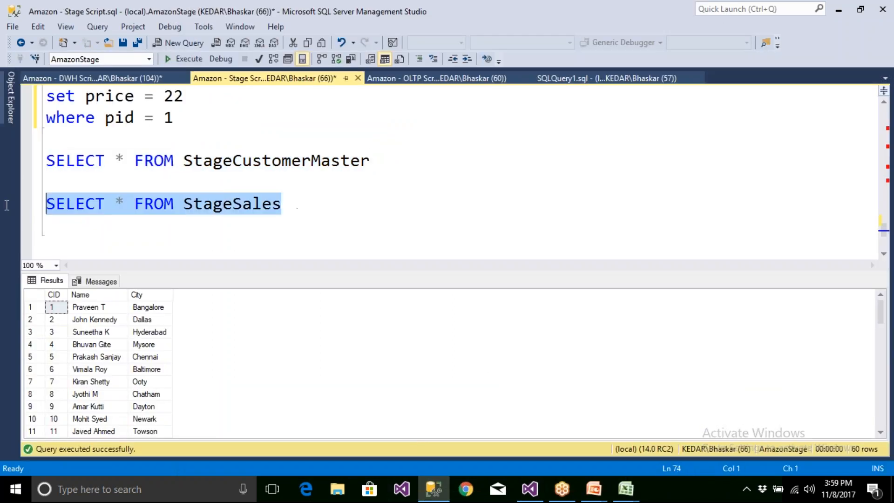
pyautogui.click(175, 59)
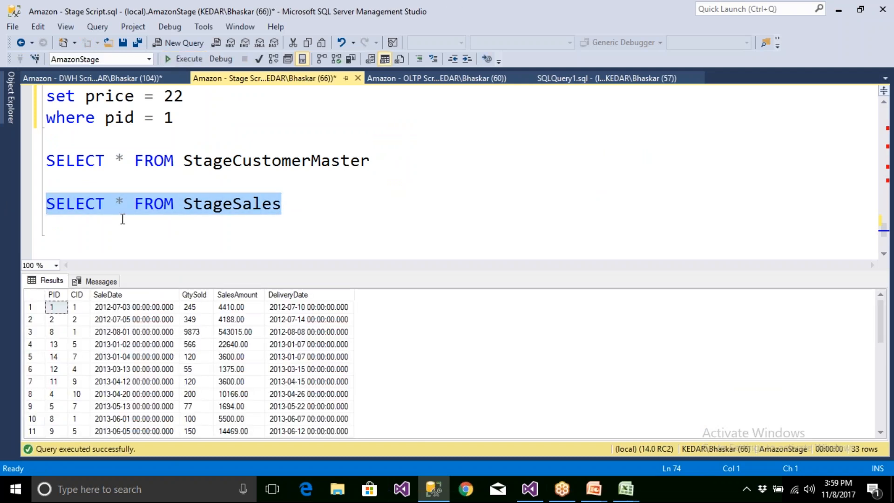
pyautogui.click(79, 307)
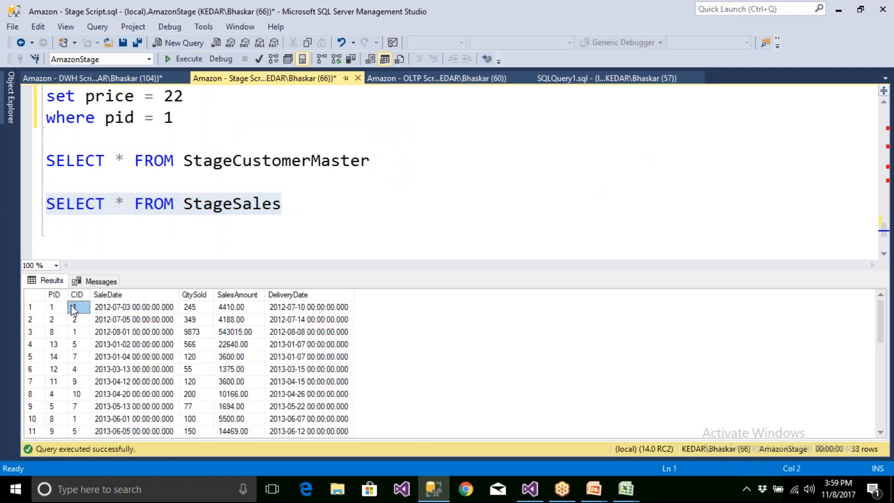
# Inspect CustomerKey in the DWH script's DimCustomer results and return to the stage script.
pyautogui.click(133, 79)
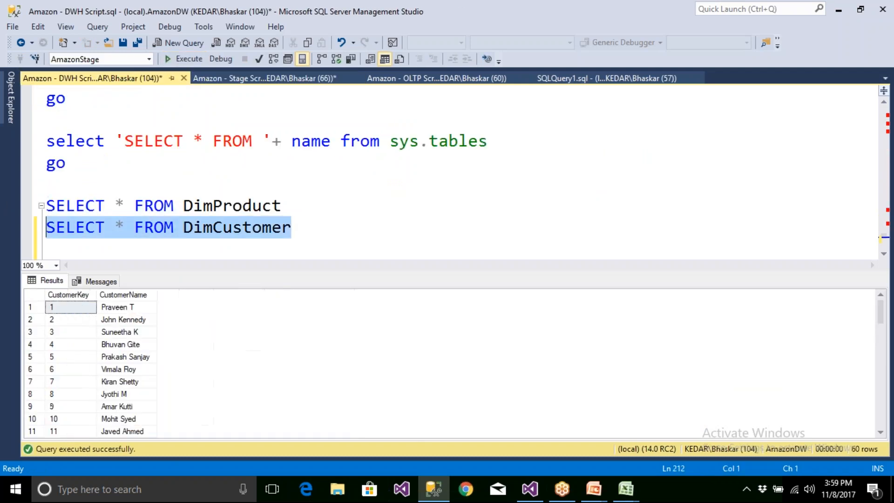
pyautogui.click(69, 309)
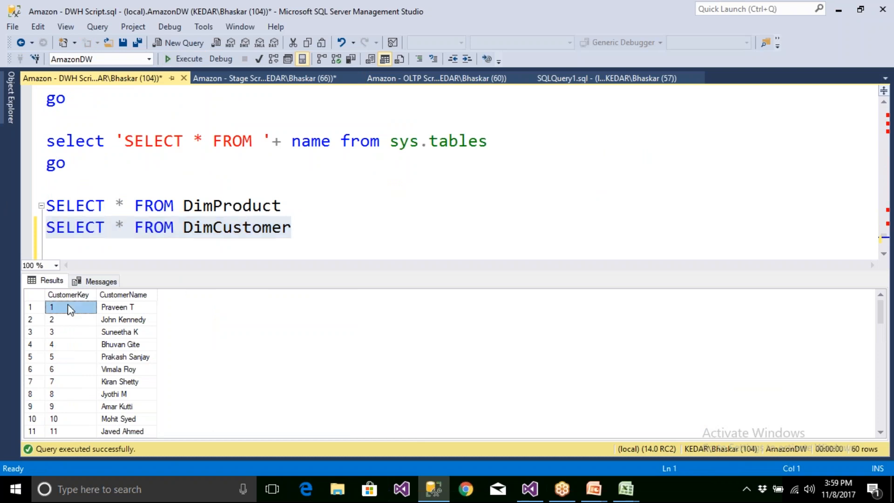
pyautogui.click(259, 79)
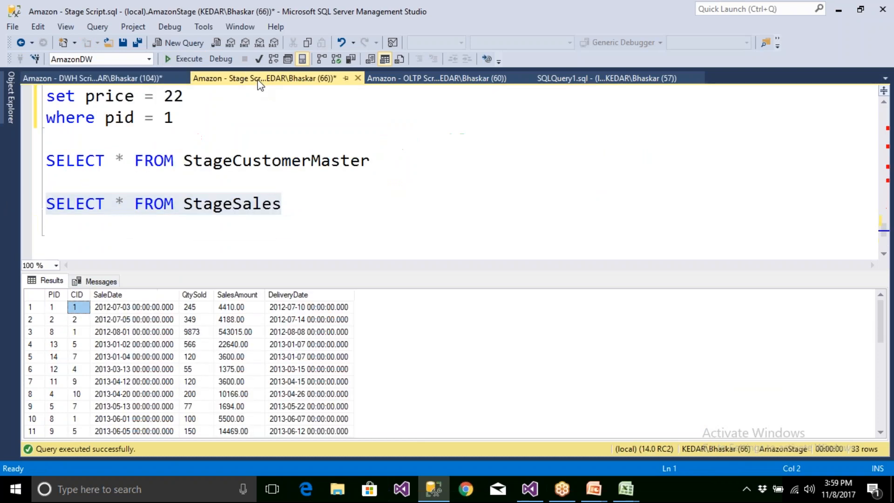
# Rerun SELECT * FROM StageSales and examine the first row's CID value.
pyautogui.click(373, 161)
pyautogui.moveTo(372, 161); pyautogui.dragTo(66, 164)
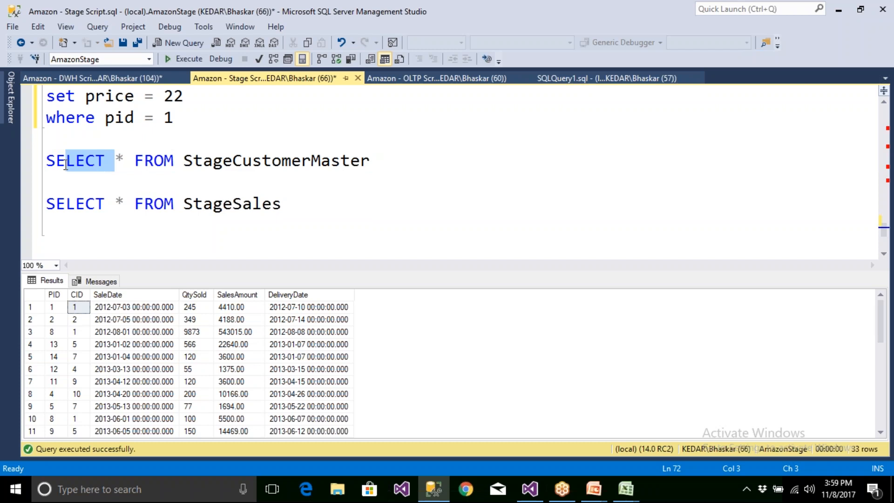
pyautogui.moveTo(421, 173); pyautogui.dragTo(25, 163)
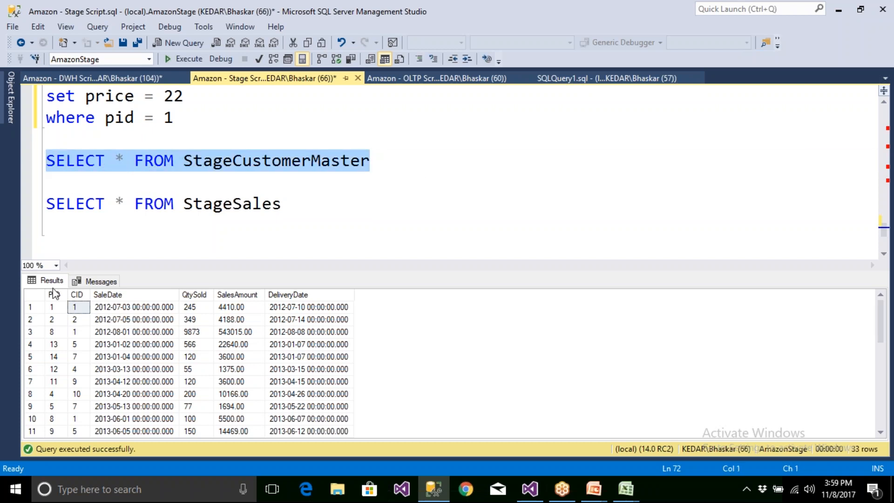
pyautogui.click(287, 206)
pyautogui.moveTo(286, 206); pyautogui.dragTo(46, 205)
pyautogui.click(184, 59)
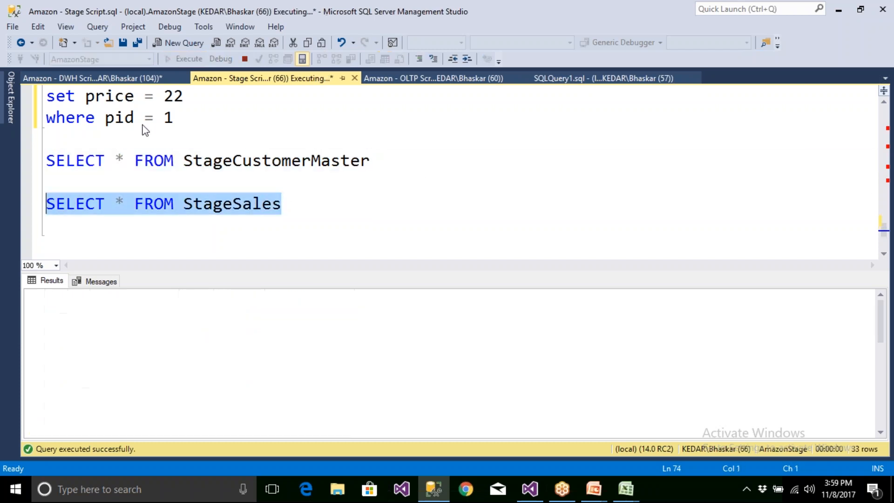
pyautogui.click(79, 308)
# Run SELECT * FROM StageCustomerMaster again and trace the first row's CID to its City.
pyautogui.moveTo(401, 166); pyautogui.dragTo(14, 171)
pyautogui.click(184, 59)
pyautogui.click(57, 309)
pyautogui.click(150, 311)
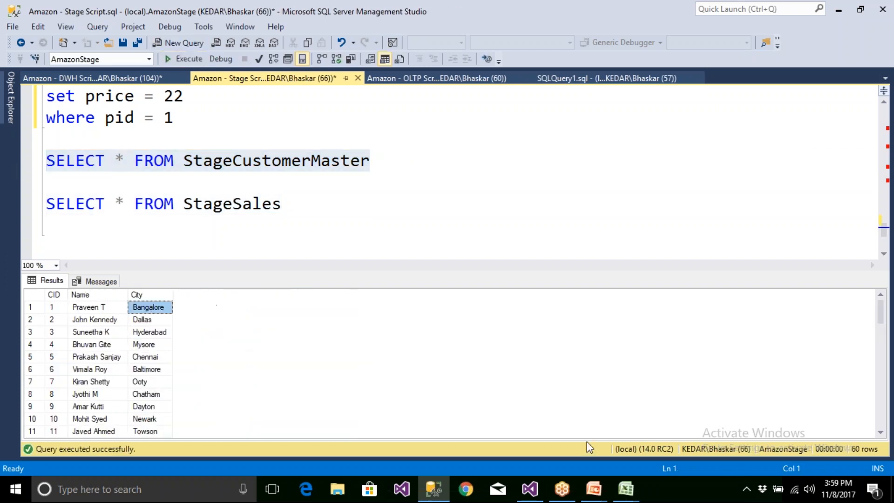
# Switch to Visual Studio, map input CID to lookup CID, and add City as a new output column.
pyautogui.click(535, 492)
pyautogui.moveTo(389, 151); pyautogui.dragTo(587, 165)
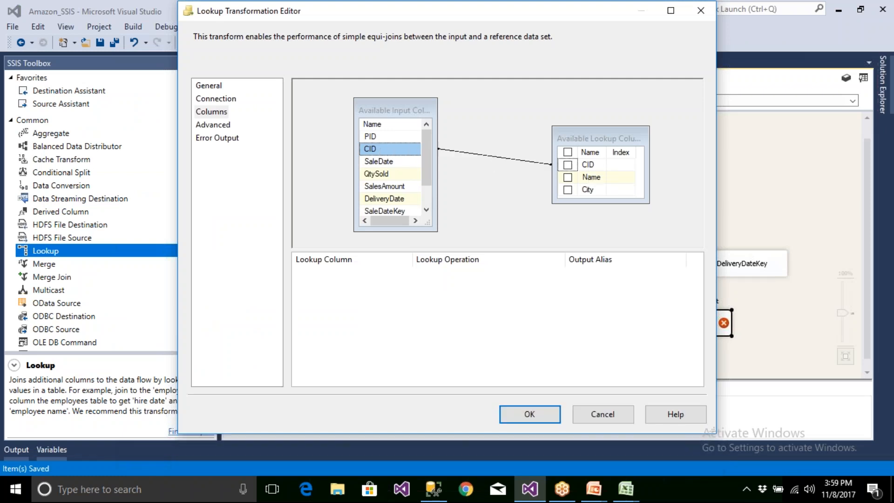
pyautogui.click(567, 190)
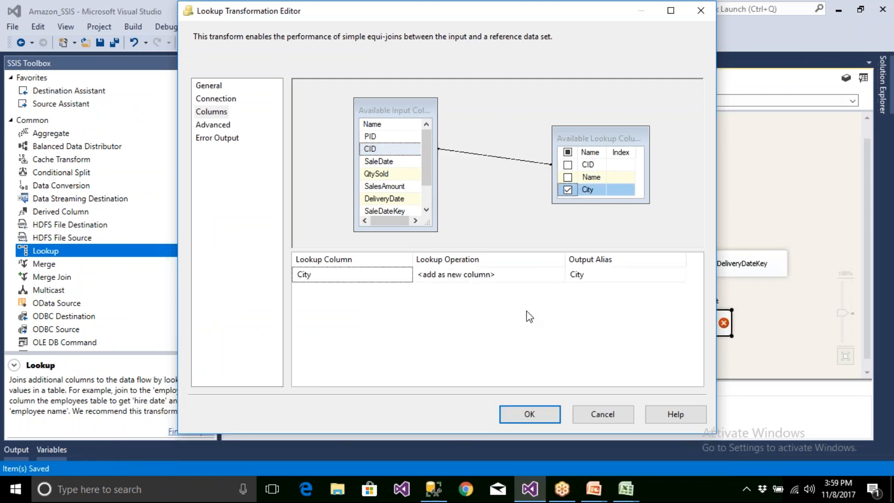
# Accept the lookup's column mapping and rename the Lookup on City component as Lookup on CID and Get City.
pyautogui.click(533, 413)
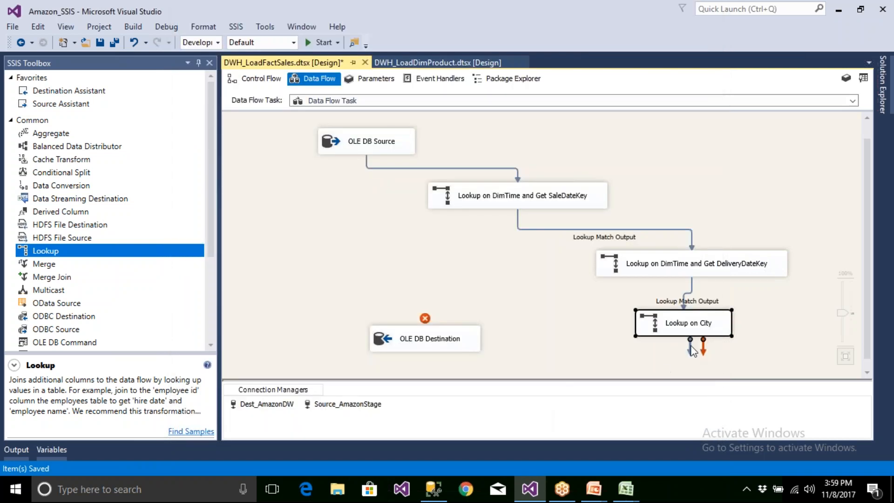
pyautogui.click(706, 323)
pyautogui.click(708, 324)
pyautogui.write('CID and Get C')
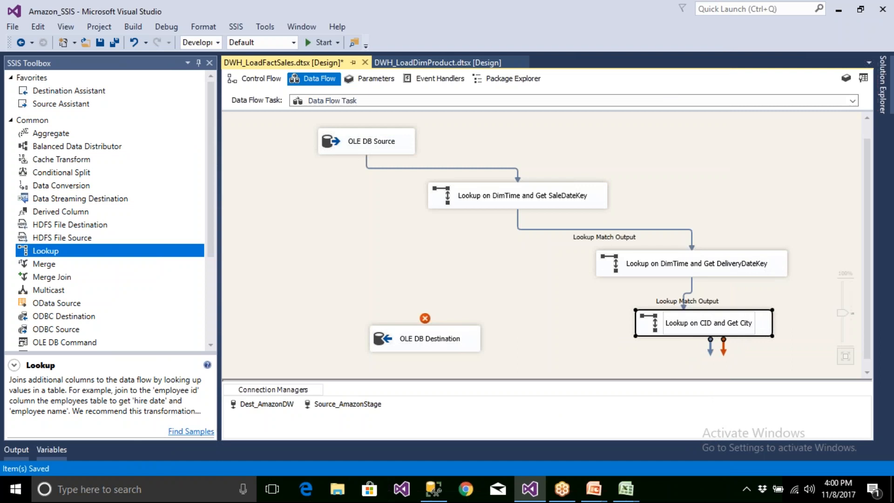
pyautogui.click(579, 325)
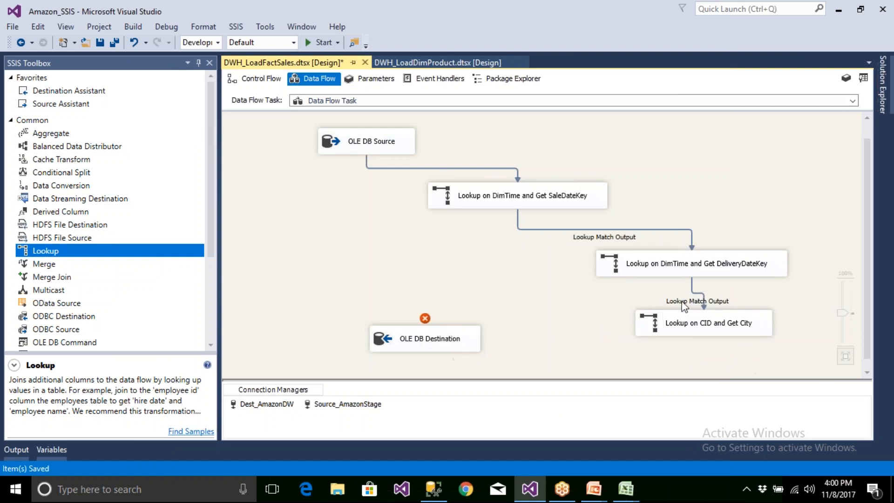
# Move the three lookup components up and inward into a tighter diagonal to free space below them.
pyautogui.moveTo(523, 204); pyautogui.dragTo(474, 198)
pyautogui.moveTo(619, 263); pyautogui.dragTo(510, 236)
pyautogui.moveTo(660, 331); pyautogui.dragTo(611, 308)
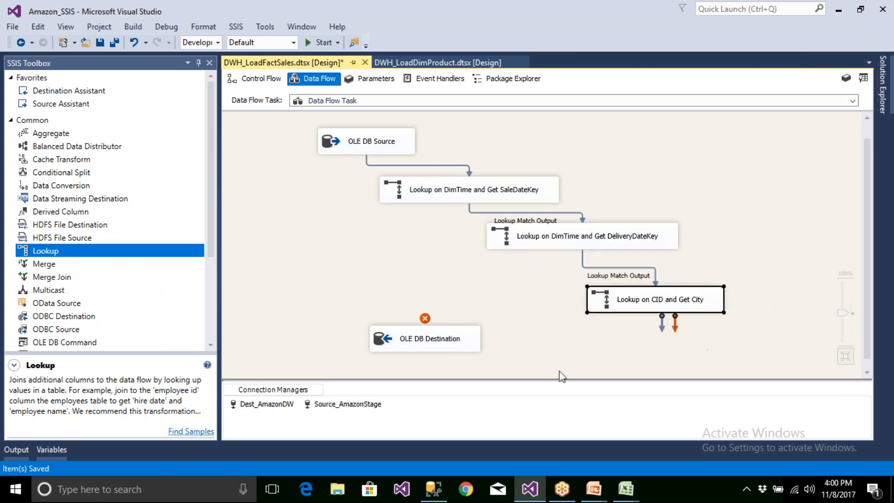
# Switch to SQL Server Management Studio and trace the first StageCustomerMaster row's CID to its City.
pyautogui.click(433, 489)
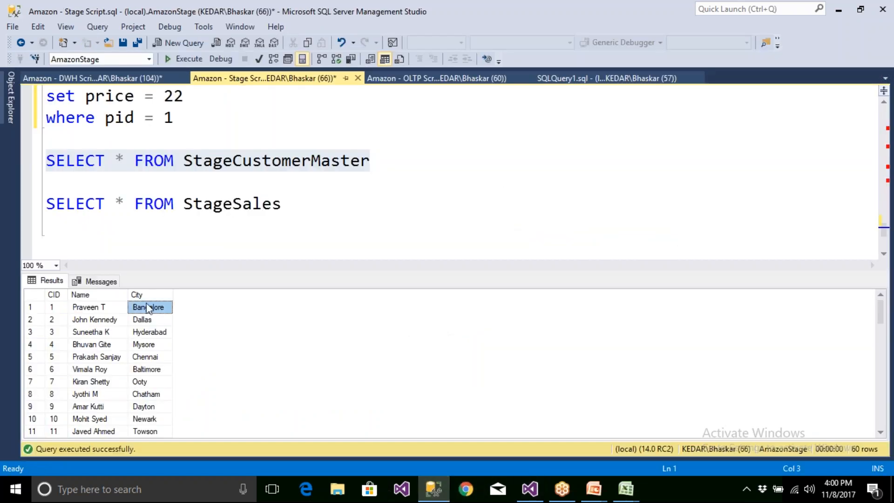
pyautogui.click(56, 307)
pyautogui.click(150, 308)
# Run SELECT * FROM DimLocation in the DWH script and trace the Bangalore row's City to its LocationKey.
pyautogui.click(117, 77)
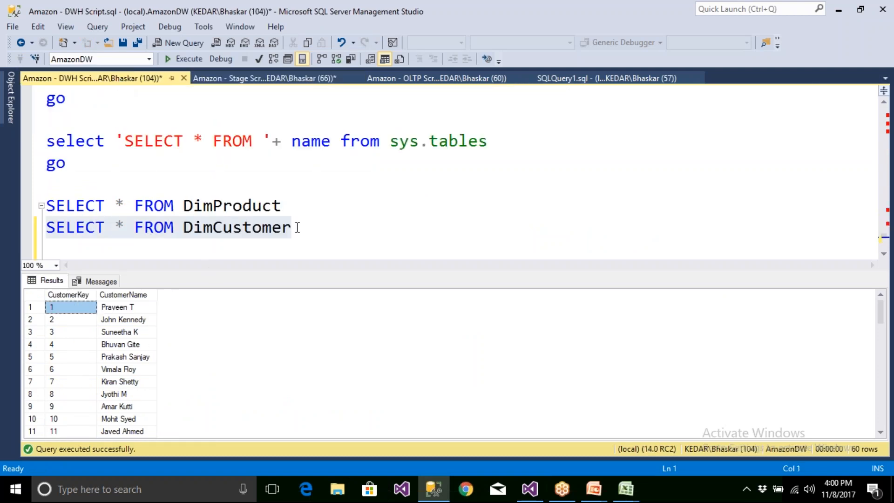
pyautogui.click(379, 207)
pyautogui.scroll(1, 379, 208)
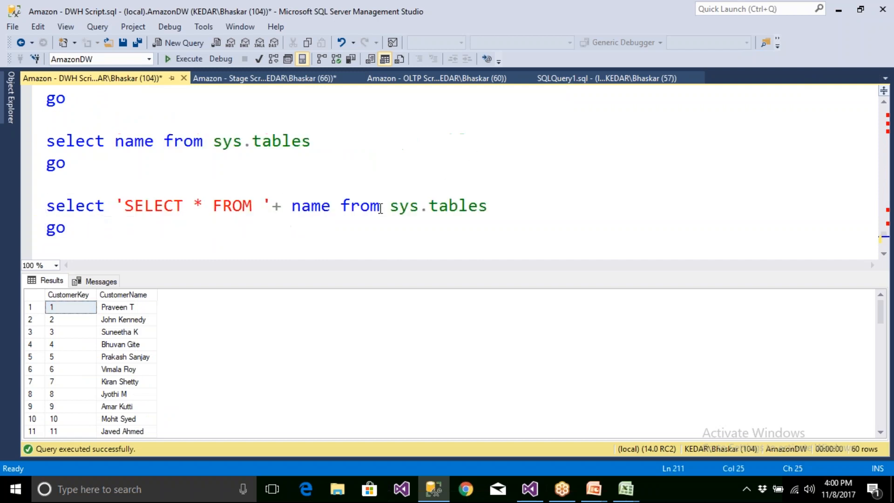
pyautogui.scroll(-1, 381, 209)
pyautogui.scroll(-1, 372, 208)
pyautogui.moveTo(311, 209); pyautogui.dragTo(46, 207)
pyautogui.click(188, 59)
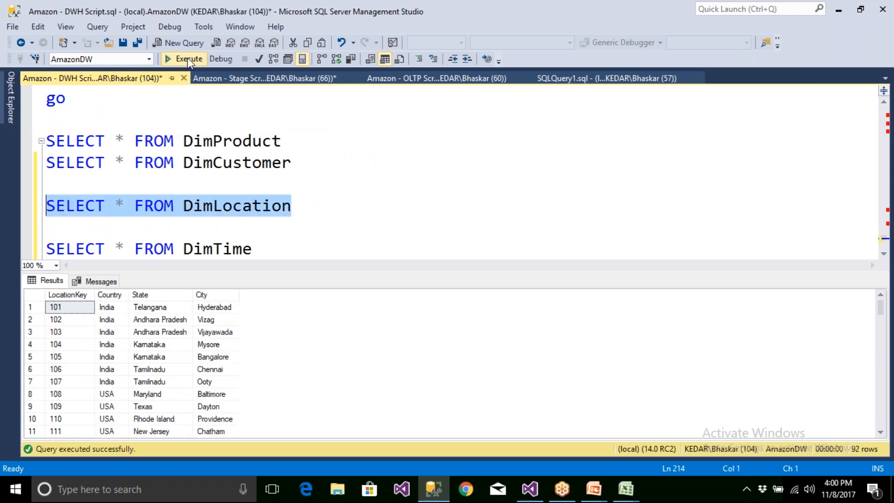
pyautogui.click(212, 357)
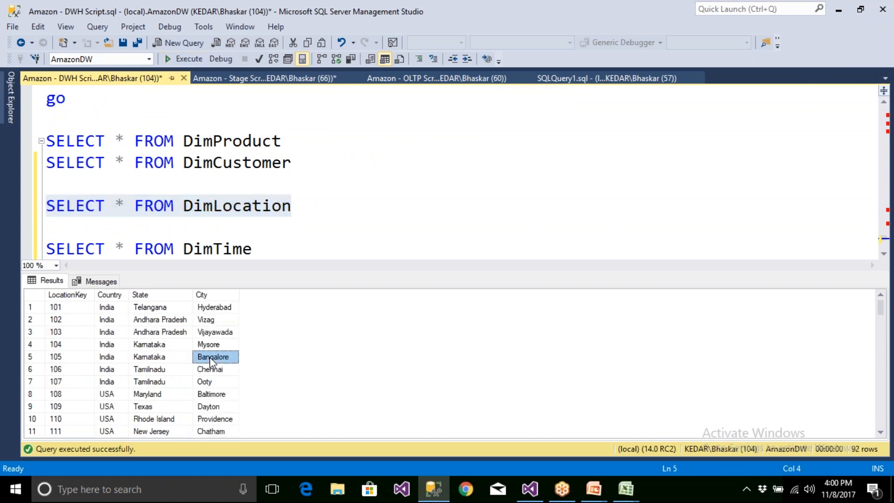
pyautogui.click(66, 357)
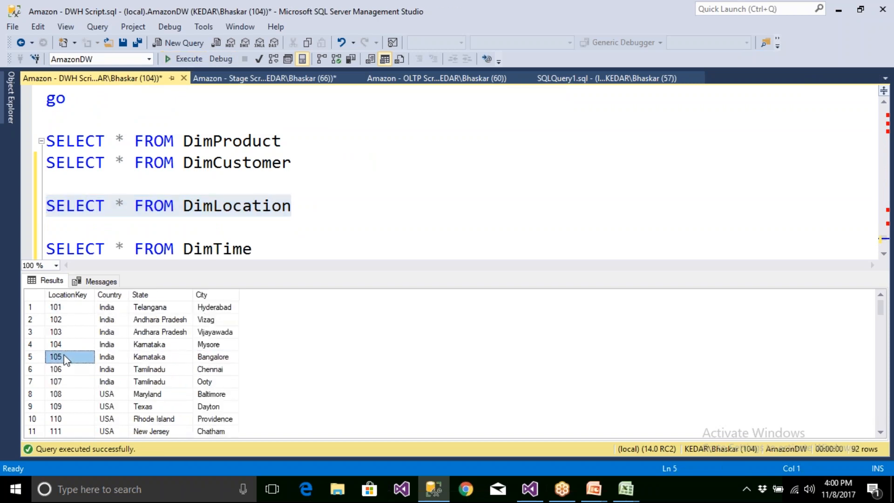
# Switch to Visual Studio, add a Lookup below Lookup on CID and Get City, and connect it through Lookup Match Output.
pyautogui.click(433, 489)
pyautogui.moveTo(70, 254); pyautogui.dragTo(667, 346)
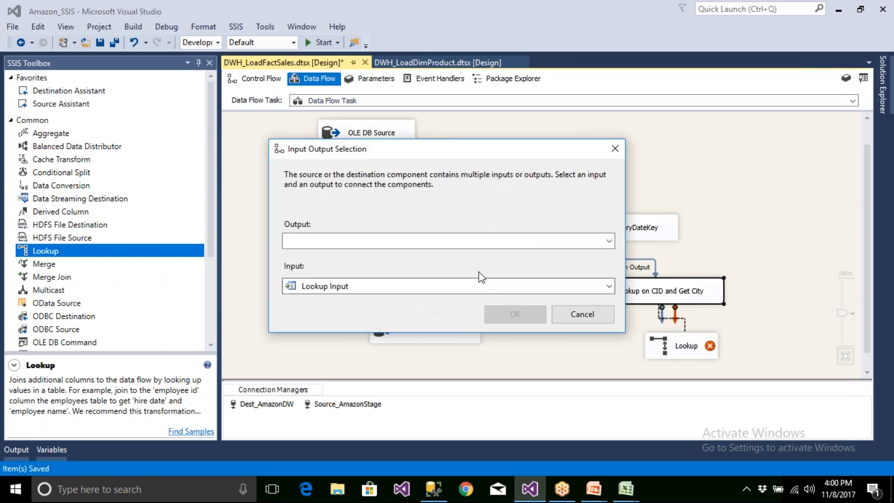
pyautogui.click(473, 241)
pyautogui.click(393, 255)
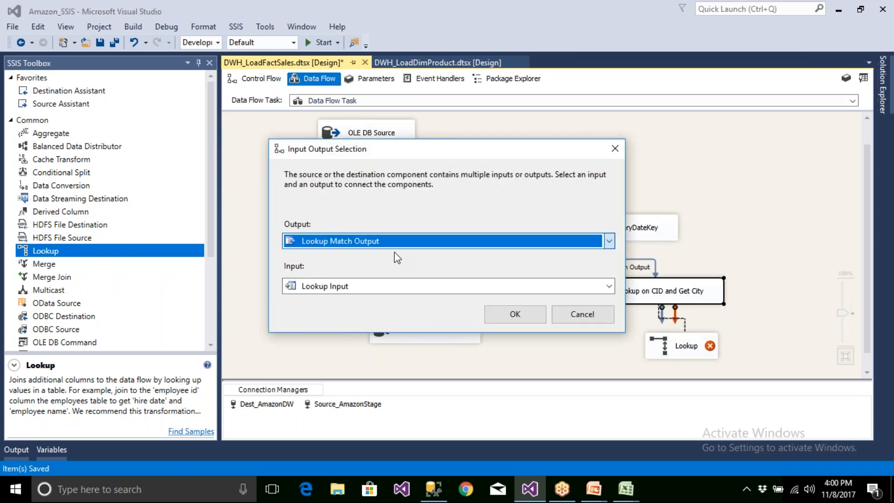
pyautogui.click(516, 313)
# Rename the new Lookup component as Lookup on City and Get LocKey.
pyautogui.click(690, 350)
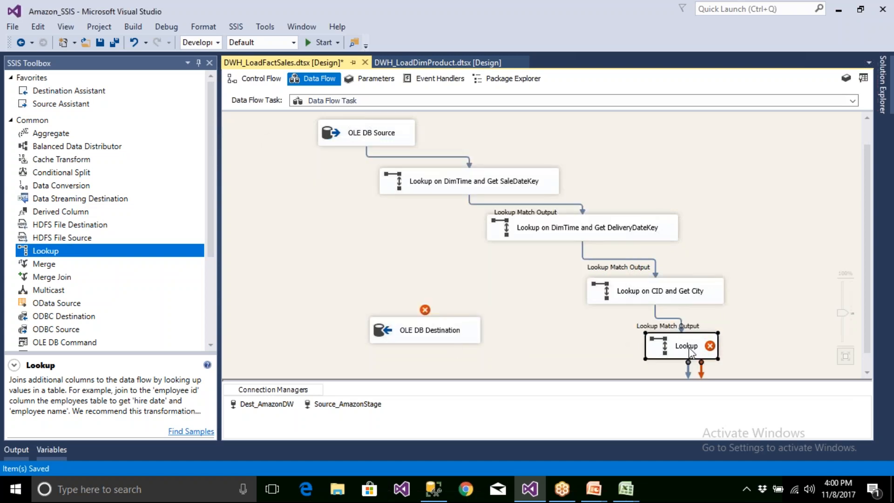
pyautogui.click(687, 347)
pyautogui.write('Lookup on City')
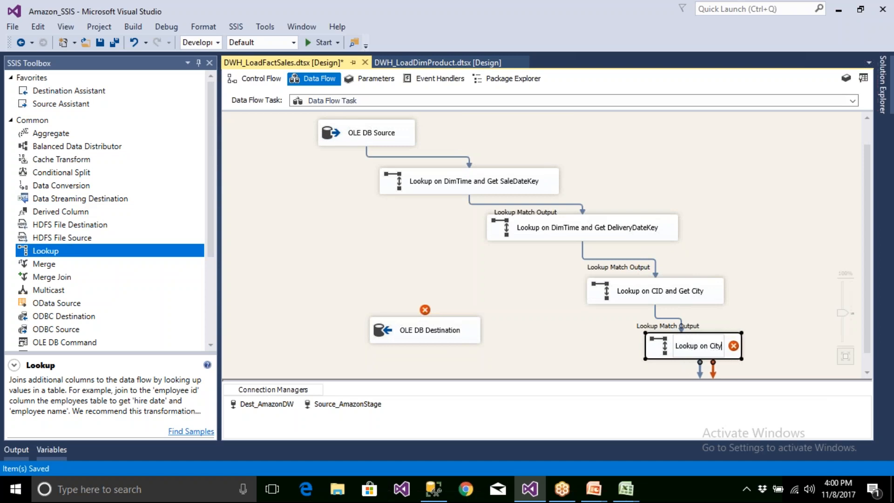
pyautogui.write(' and G')
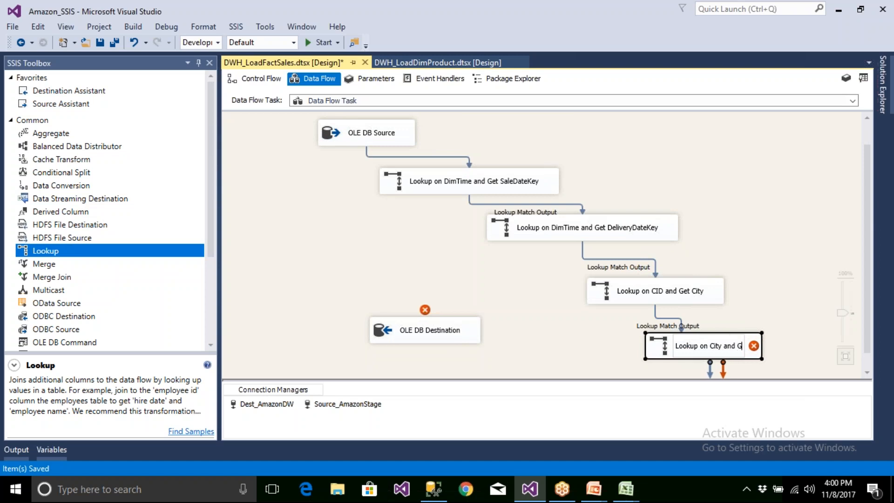
pyautogui.write('et LocKey')
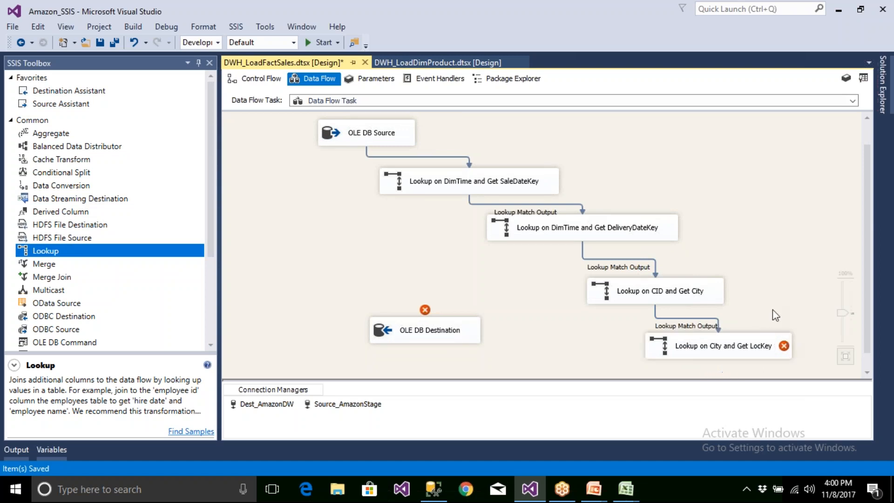
# Set Lookup on City and Get LocKey to redirect unmatched rows to no match output and reference the table [dbo].[DimLocation].
pyautogui.doubleClick(771, 354)
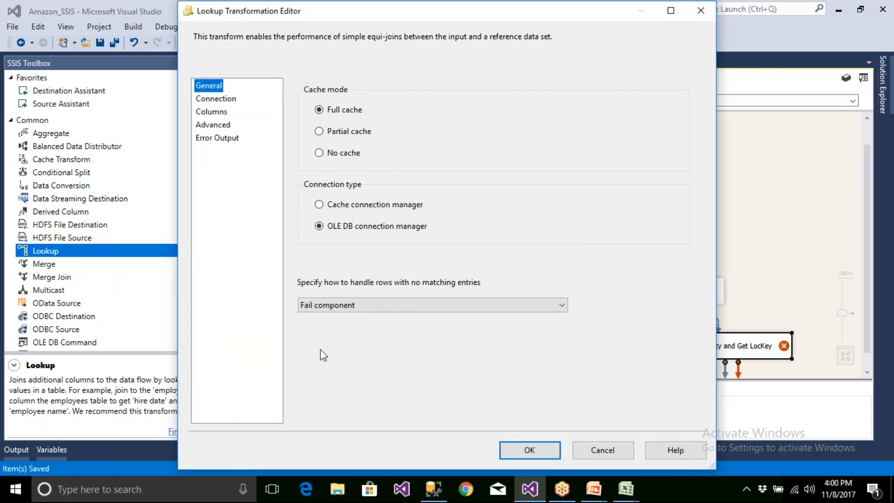
pyautogui.click(333, 309)
pyautogui.click(357, 351)
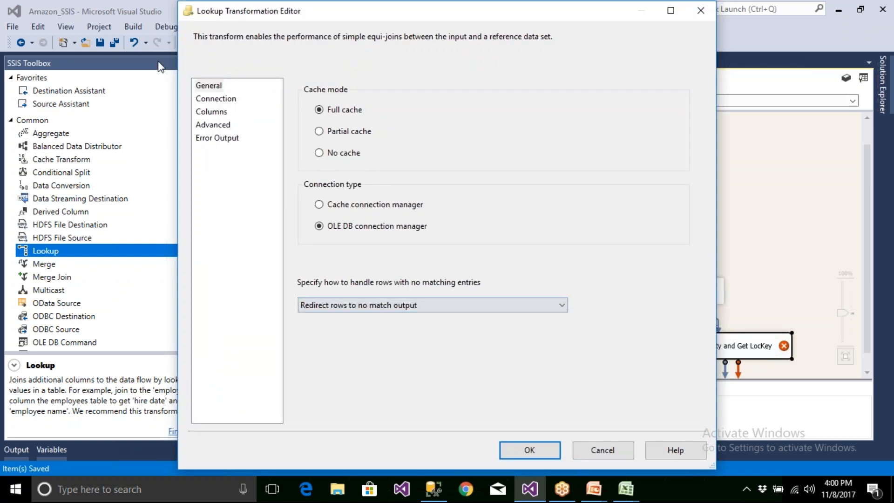
pyautogui.click(210, 99)
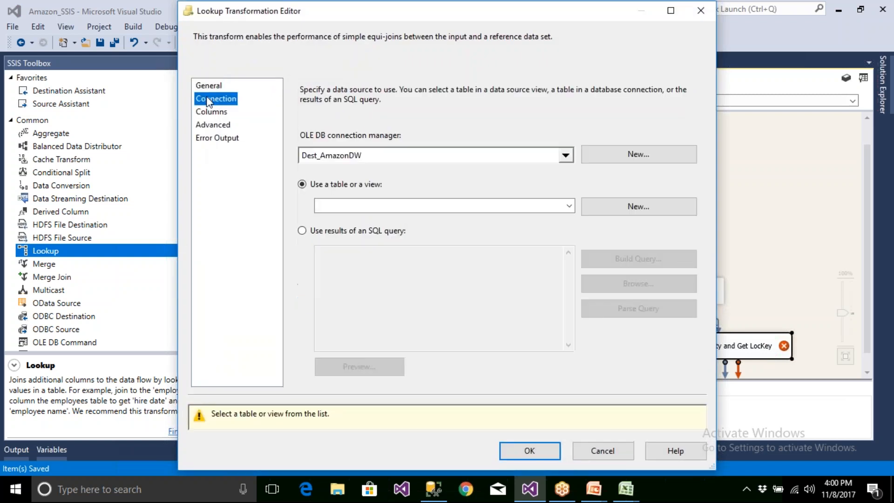
pyautogui.click(366, 207)
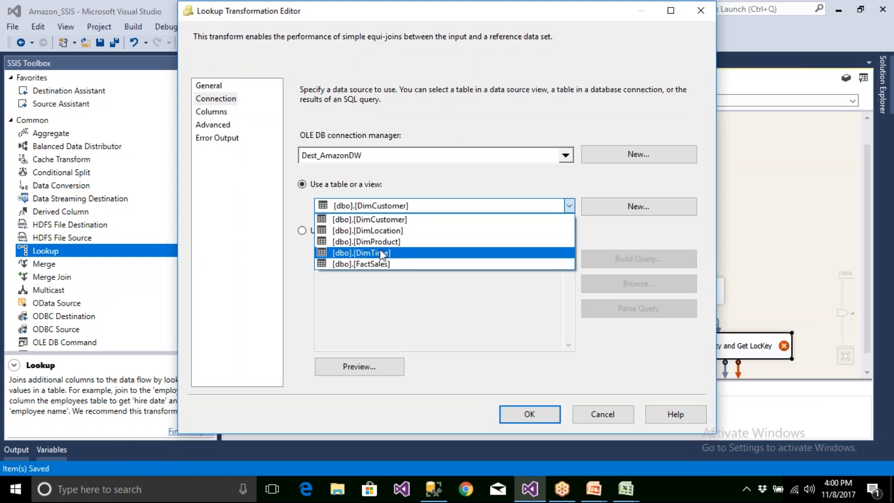
pyautogui.click(391, 230)
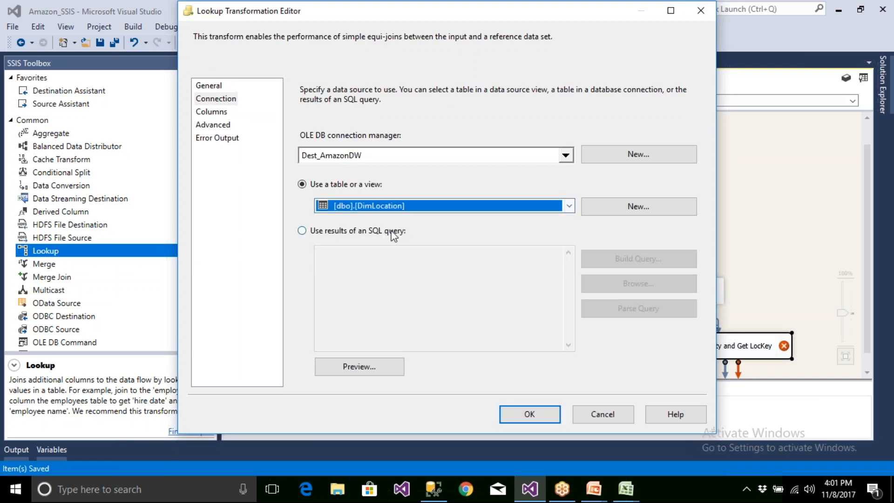
# Map input City to lookup City, add LocationKey as a new output column, and accept the lookup settings.
pyautogui.click(218, 113)
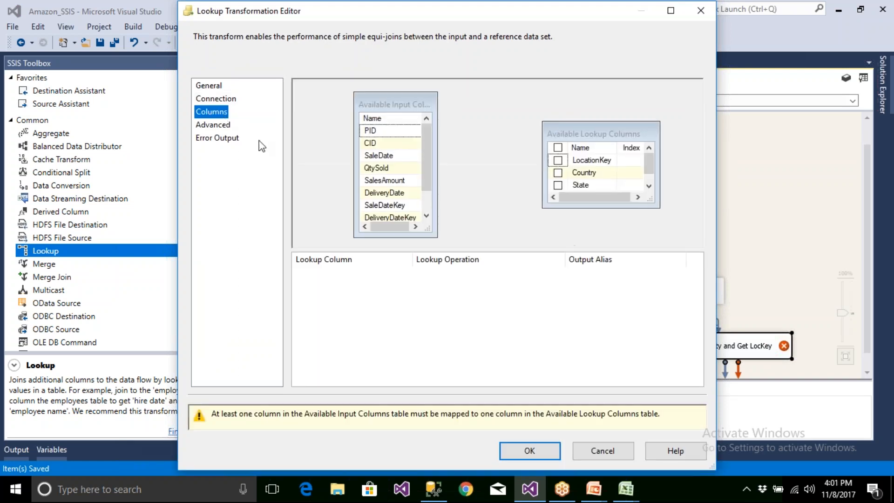
pyautogui.scroll(-1, 391, 167)
pyautogui.moveTo(382, 206); pyautogui.dragTo(428, 220)
pyautogui.moveTo(651, 201); pyautogui.dragTo(653, 232)
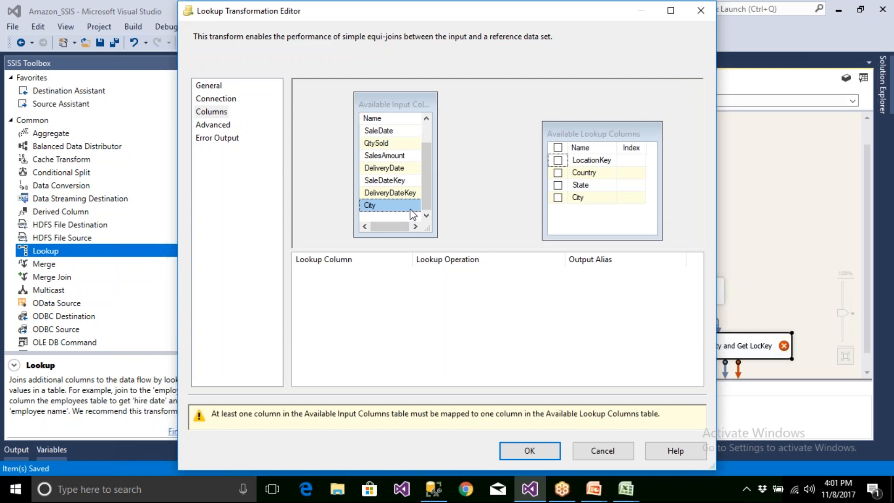
pyautogui.moveTo(399, 209); pyautogui.dragTo(590, 201)
pyautogui.click(558, 160)
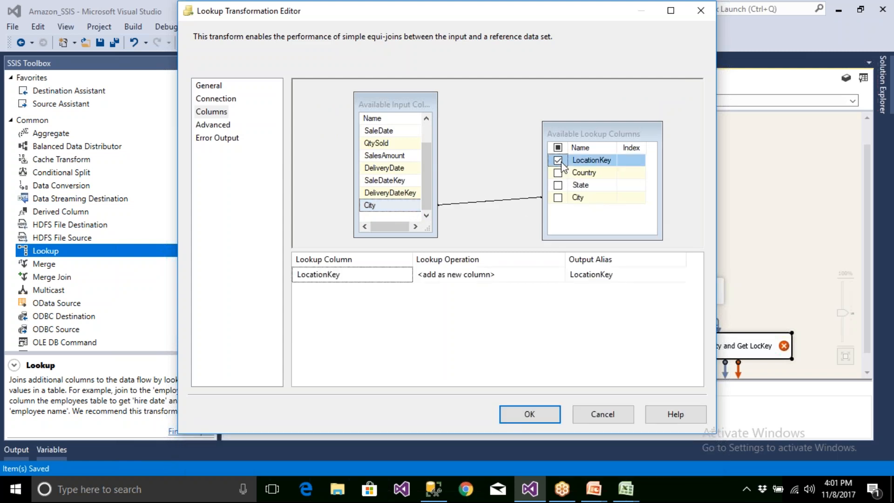
pyautogui.click(515, 412)
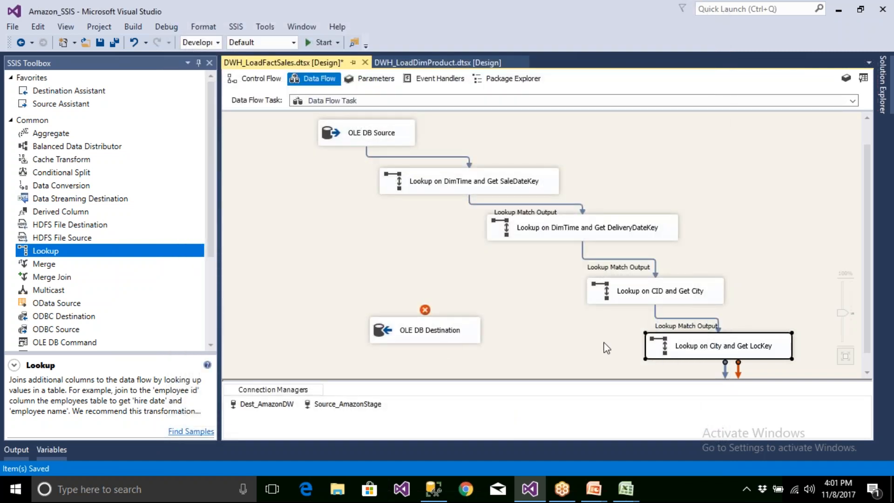
# Connect Lookup on City and Get LocKey to the OLE DB Destination through Lookup Match Output.
pyautogui.click(867, 372)
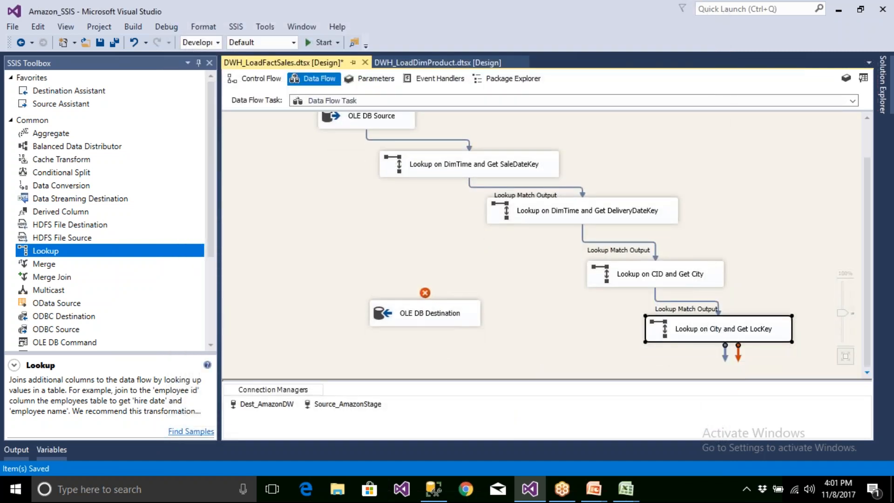
pyautogui.moveTo(725, 356); pyautogui.dragTo(447, 315)
pyautogui.click(409, 242)
pyautogui.click(381, 254)
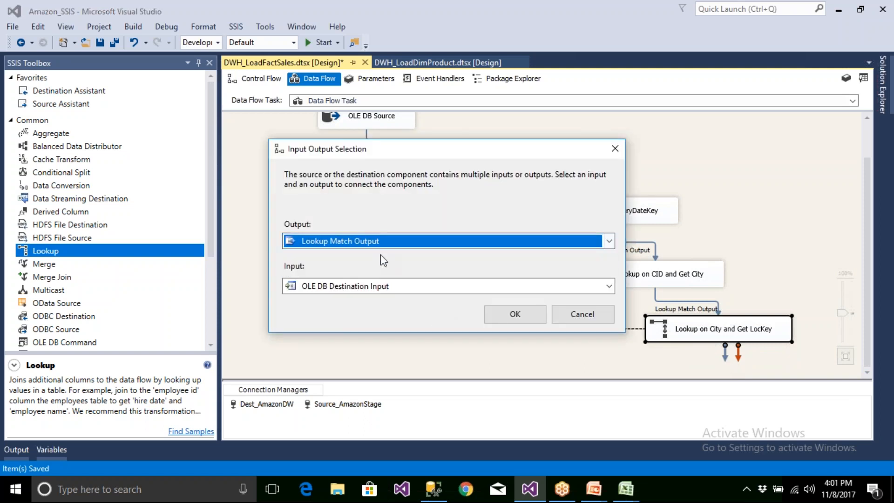
pyautogui.click(512, 315)
# Map the LocationKey input column to LocationKey in the OLE DB Destination and save the package.
pyautogui.doubleClick(453, 317)
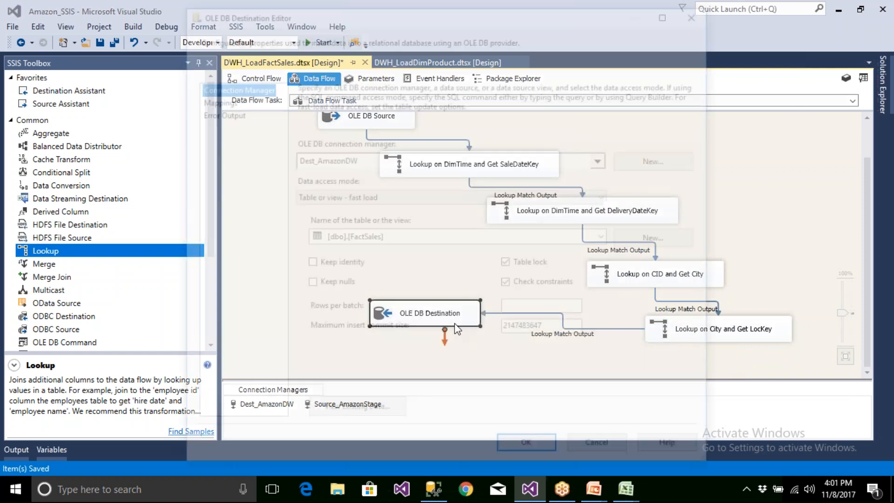
pyautogui.click(213, 100)
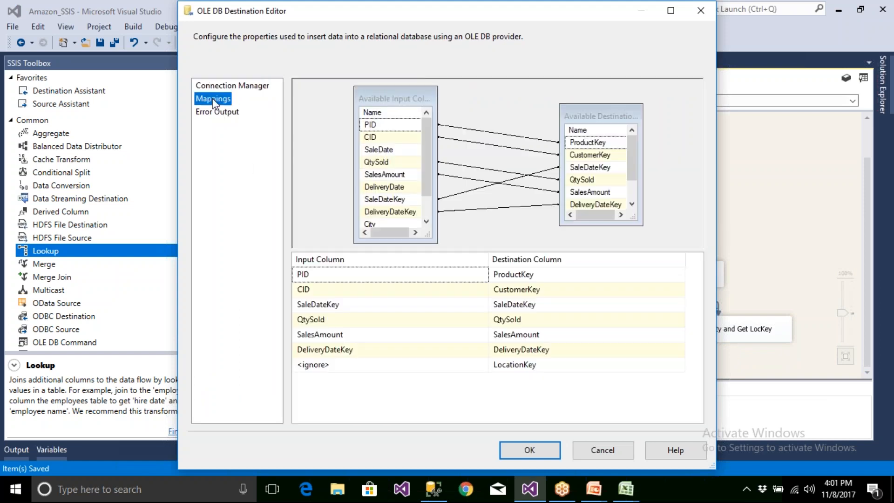
pyautogui.click(434, 364)
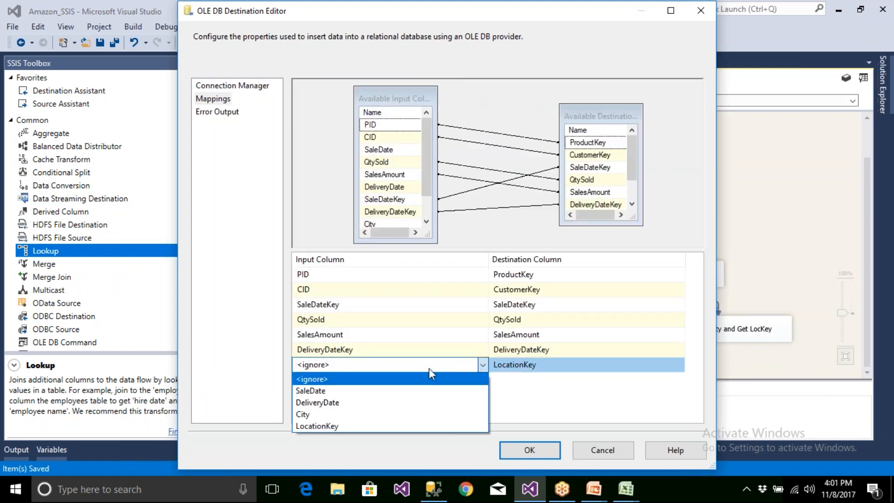
pyautogui.click(357, 423)
pyautogui.click(378, 410)
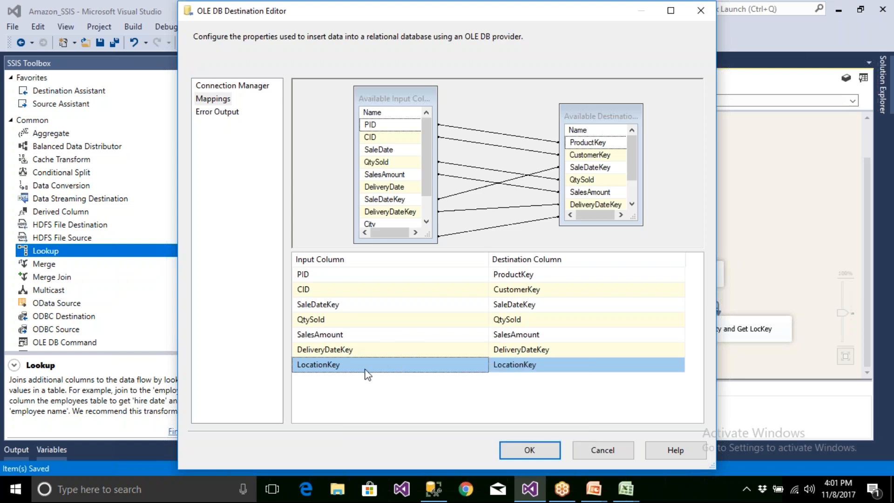
pyautogui.click(530, 450)
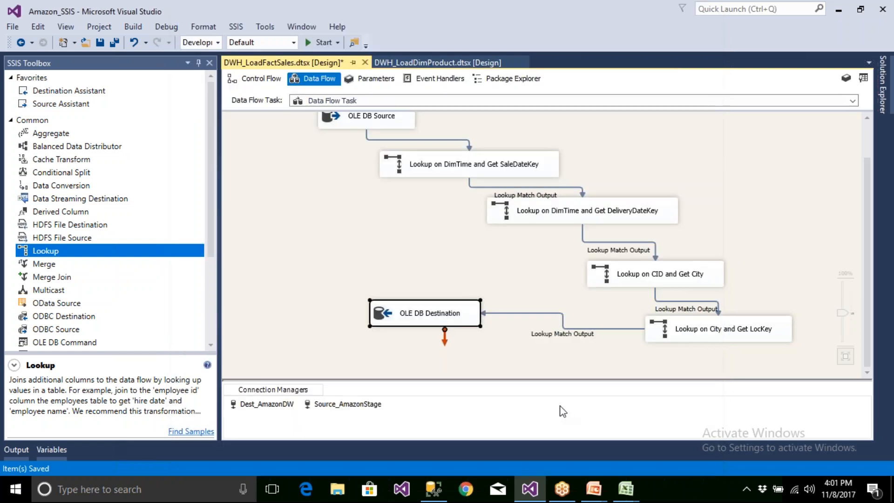
pyautogui.hotkey('ctrl', 's')
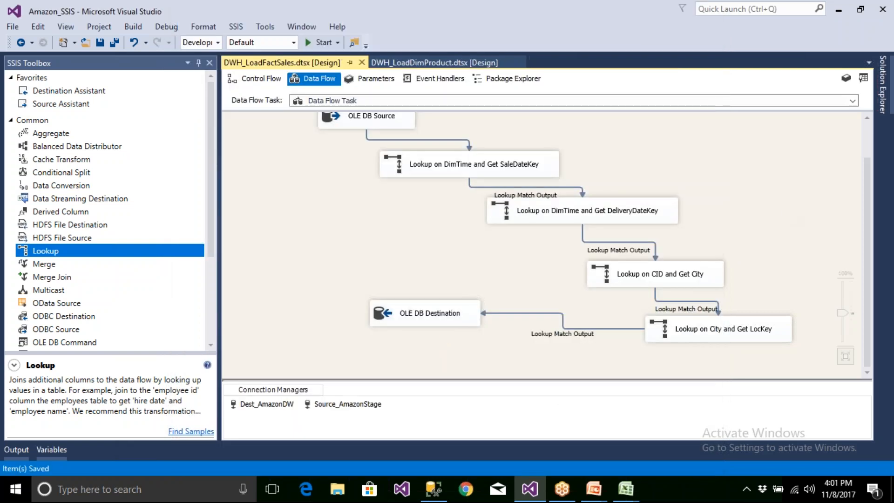
# Apply the automatic diagram layout to the FactSales data flow.
pyautogui.click(203, 27)
pyautogui.moveTo(225, 60)
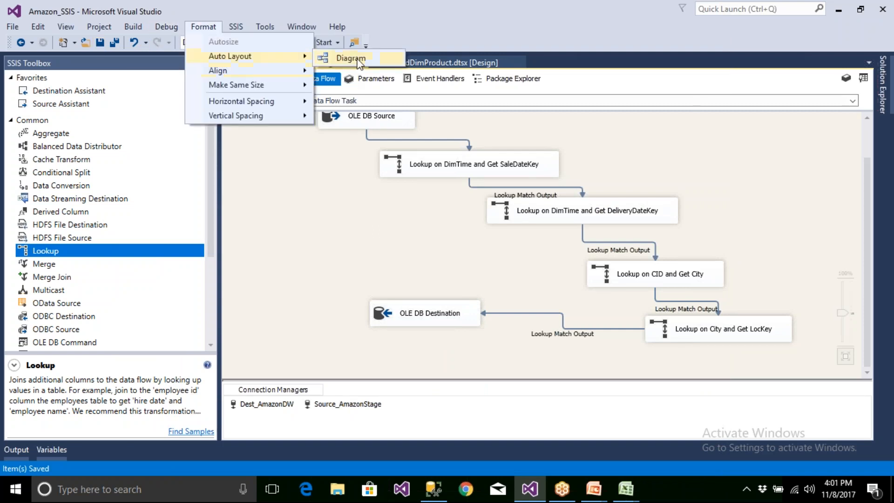
pyautogui.click(358, 57)
pyautogui.scroll(2, 490, 228)
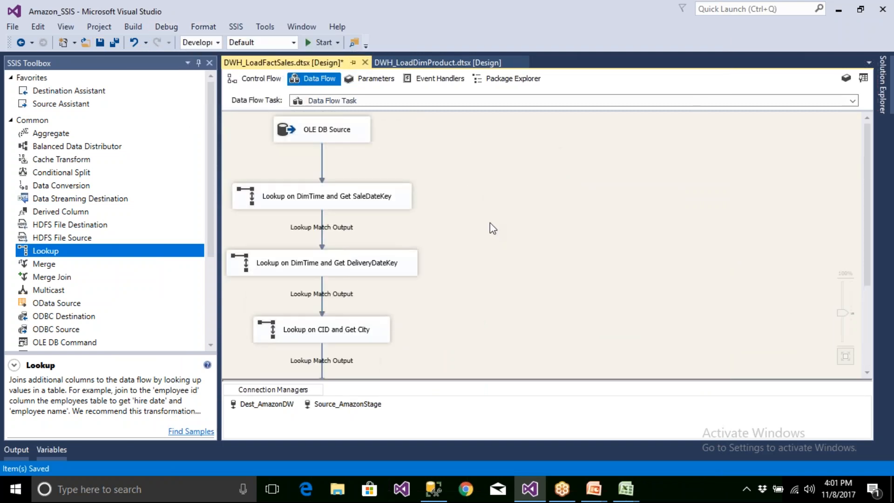
# Save and run the DWH_LoadFactSales package, and return to design mode once execution ends.
pyautogui.click(357, 137)
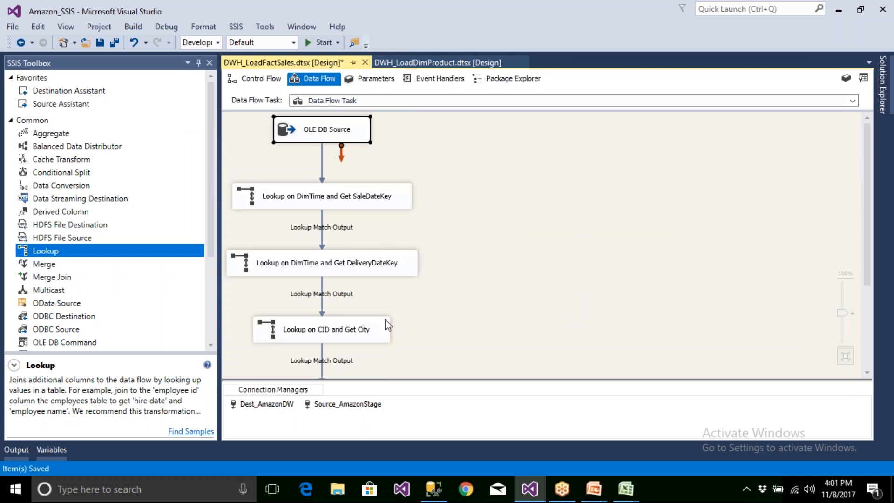
pyautogui.scroll(-4, 385, 319)
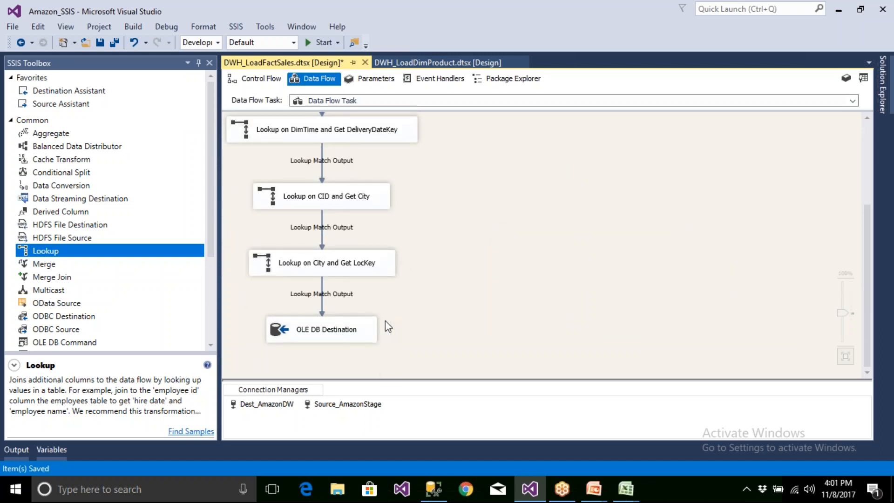
pyautogui.click(364, 336)
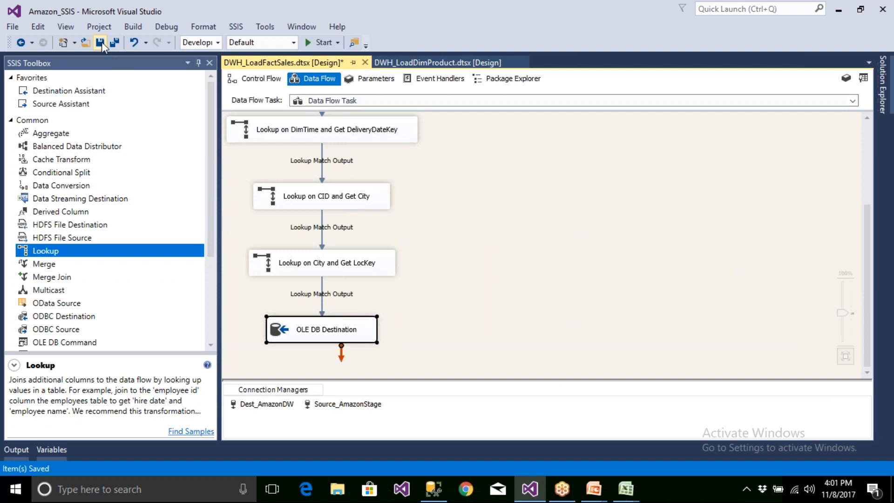
pyautogui.click(318, 45)
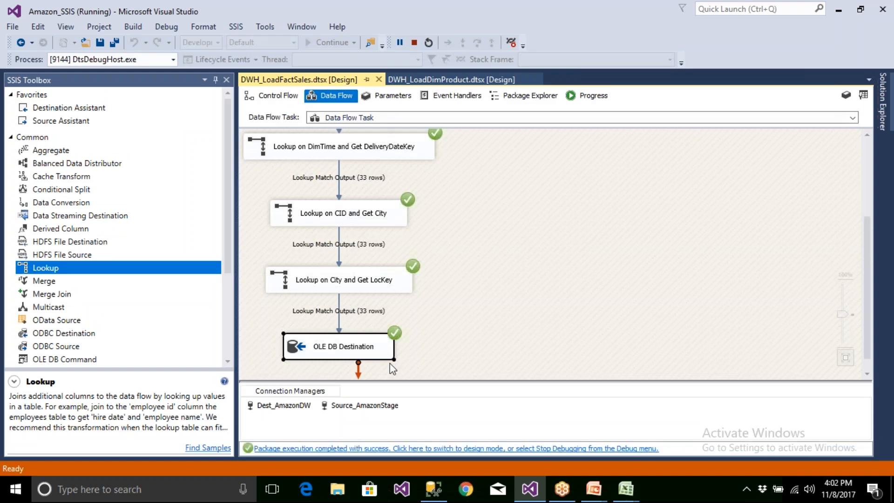
pyautogui.click(418, 449)
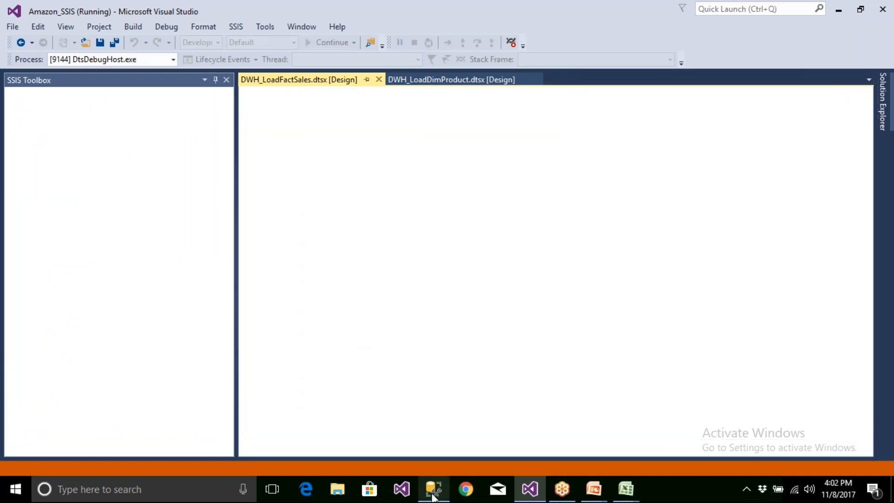
# Switch to SQL Server Management Studio and query all rows from FactSales in the DWH script.
pyautogui.hotkey('alt', 'Tab')
pyautogui.scroll(-1, 275, 218)
pyautogui.click(275, 219)
pyautogui.scroll(-2, 275, 219)
pyautogui.moveTo(278, 205); pyautogui.dragTo(45, 206)
pyautogui.click(184, 59)
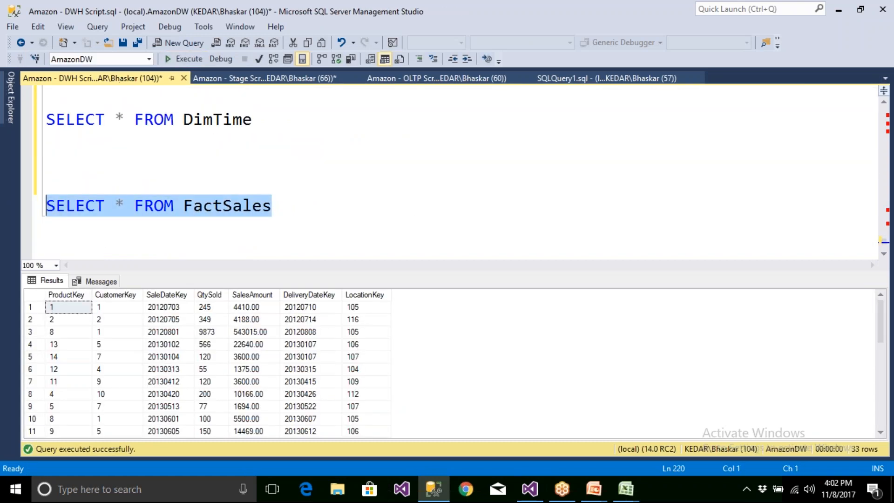
# Examine the key, quantity and location values in the first row of the FactSales results.
pyautogui.click(356, 308)
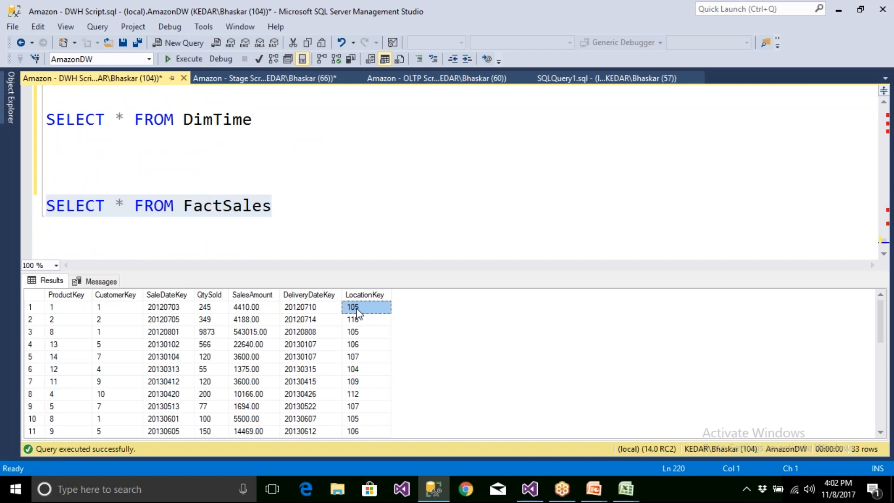
pyautogui.click(170, 309)
pyautogui.click(111, 308)
pyautogui.click(74, 311)
pyautogui.click(100, 310)
pyautogui.click(164, 307)
pyautogui.click(204, 309)
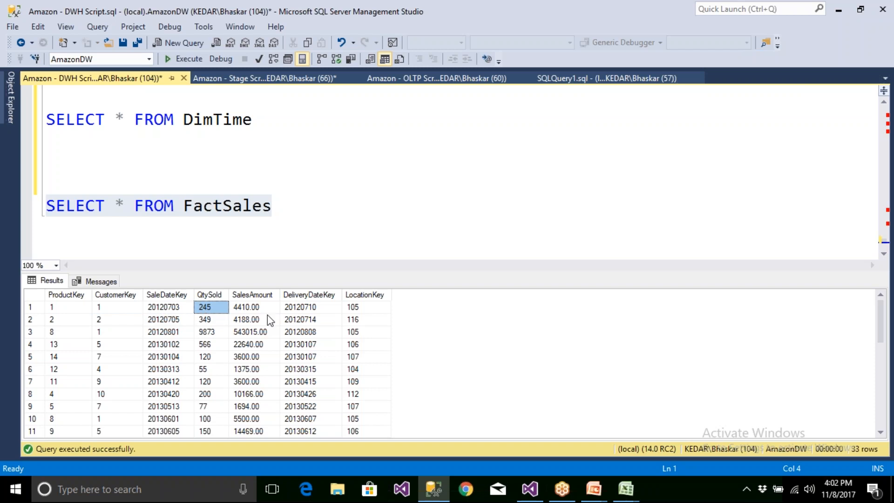
pyautogui.click(305, 311)
pyautogui.click(362, 311)
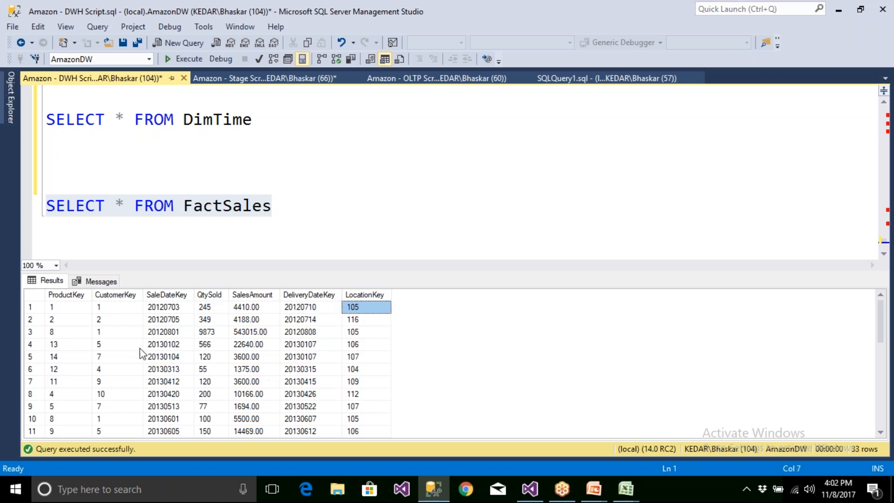
# Look up the customer of the eighth FactSales row in the StageCustomerMaster results and check the customer's name and city.
pyautogui.click(106, 393)
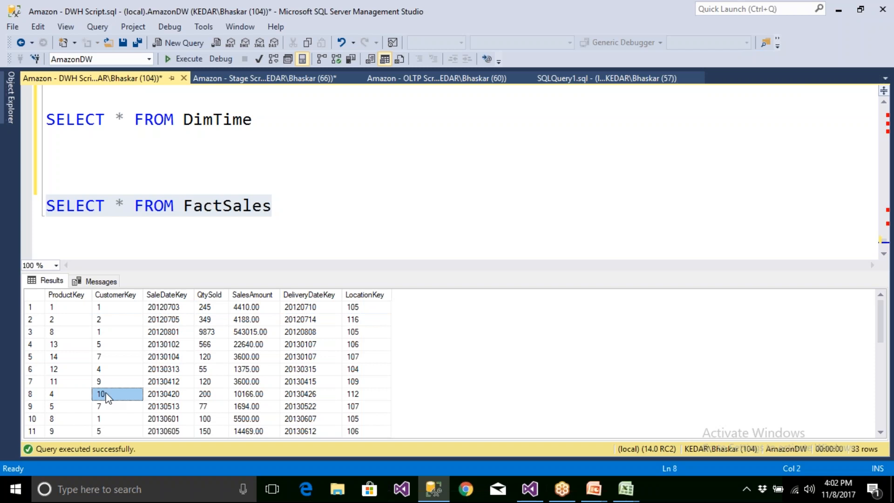
pyautogui.click(226, 79)
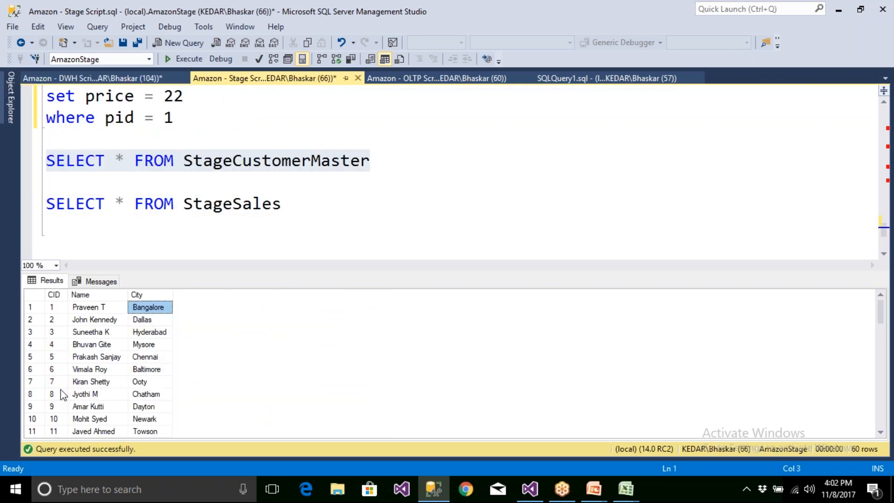
pyautogui.click(54, 421)
pyautogui.click(99, 421)
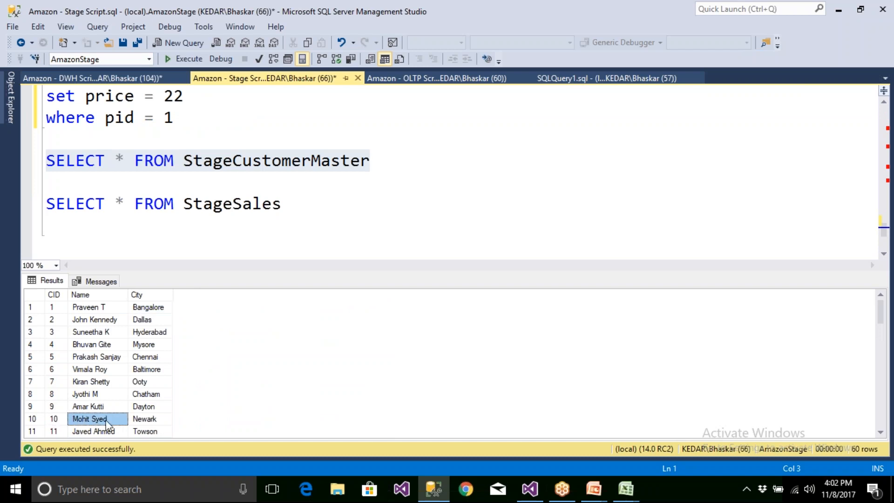
pyautogui.click(153, 421)
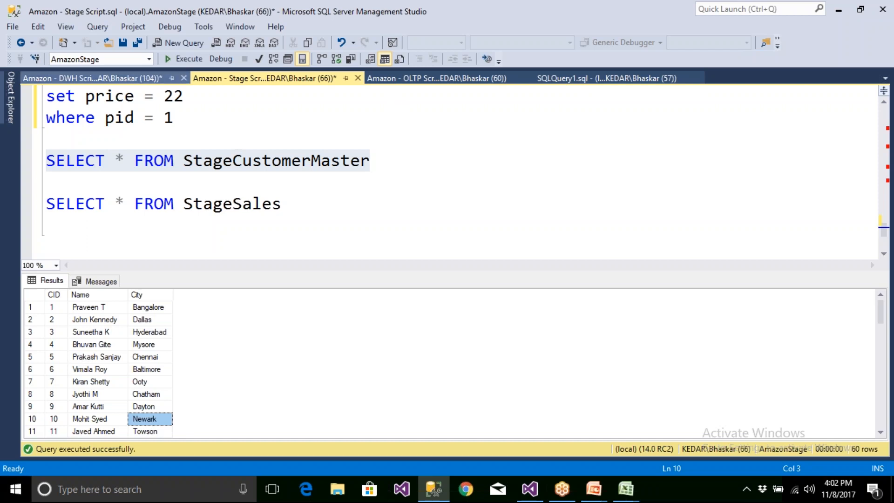
# Return to the DWH script and query all rows from DimLocation.
pyautogui.click(139, 82)
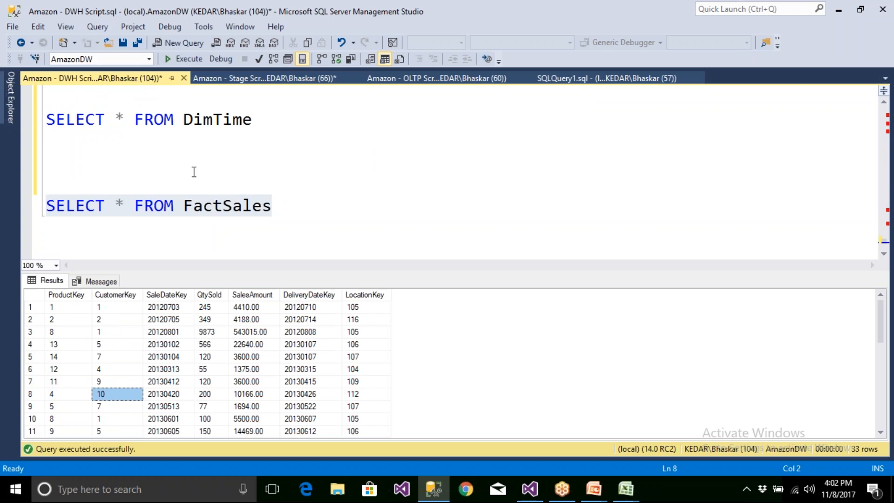
pyautogui.scroll(1, 232, 158)
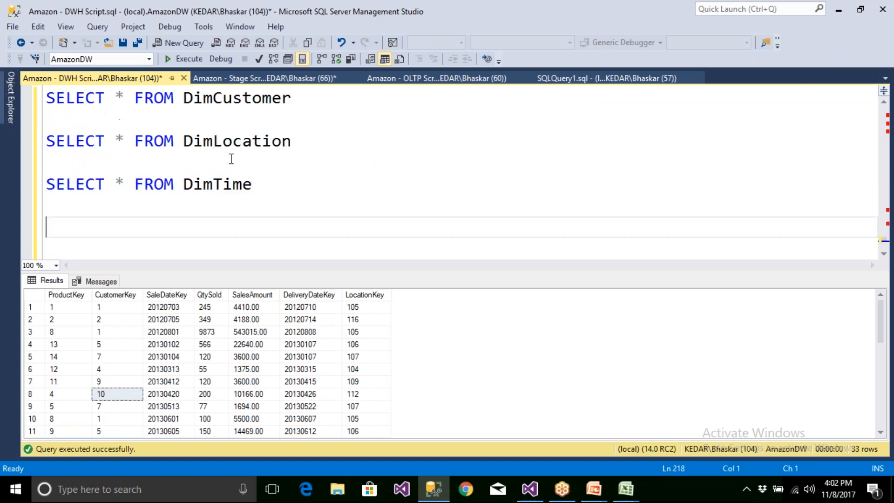
pyautogui.moveTo(310, 142); pyautogui.dragTo(48, 141)
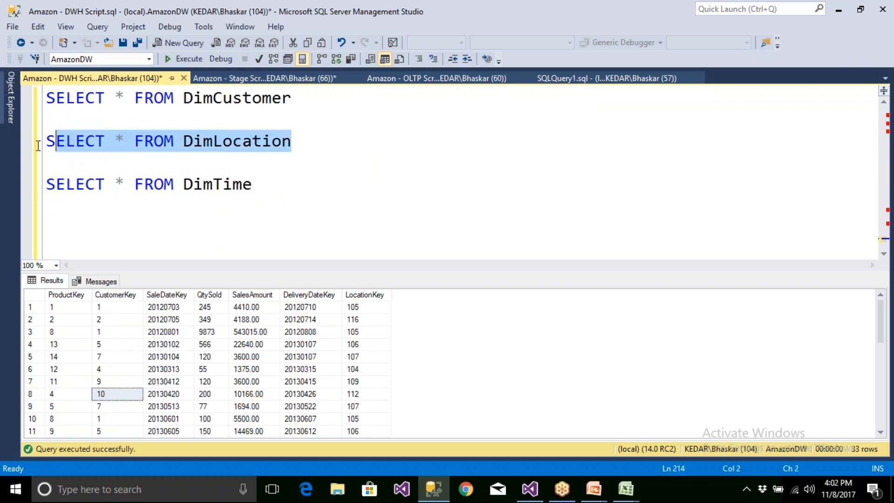
pyautogui.click(183, 59)
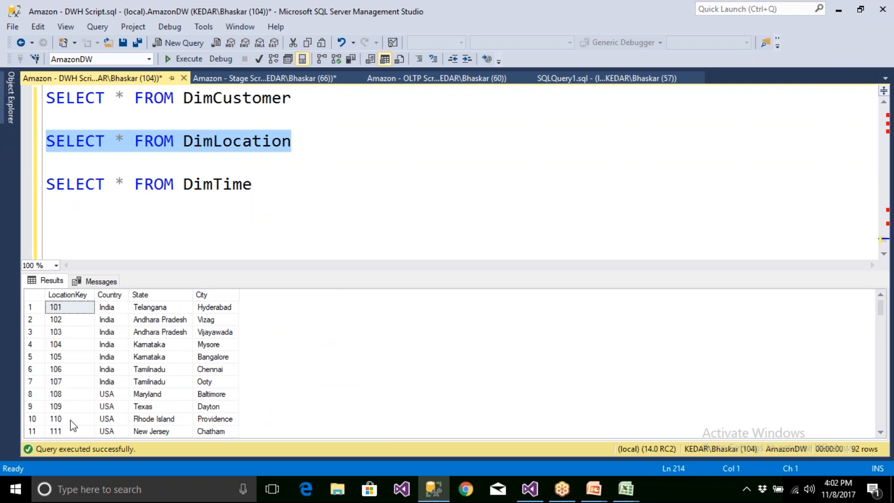
# Query FactSales again and check the CustomerKey and LocationKey of the eighth row.
pyautogui.click(273, 178)
pyautogui.scroll(-1, 272, 177)
pyautogui.click(274, 204)
pyautogui.hotkey('shift', 'Home')
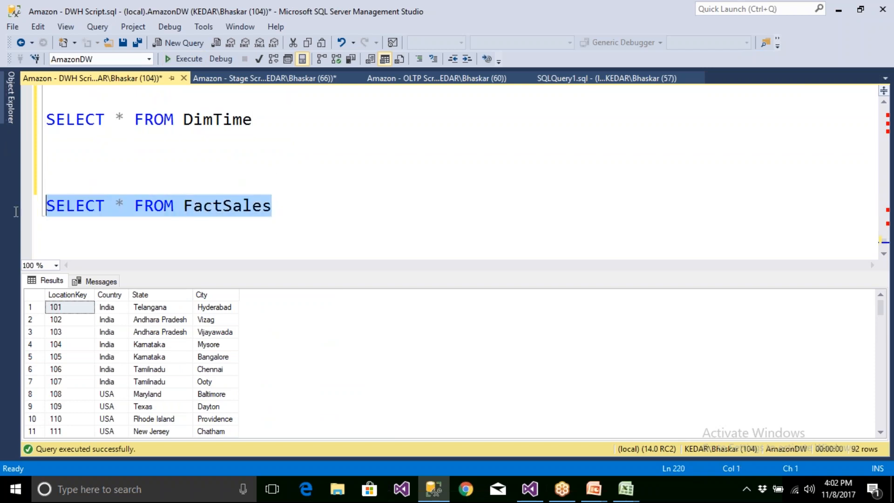
pyautogui.click(175, 61)
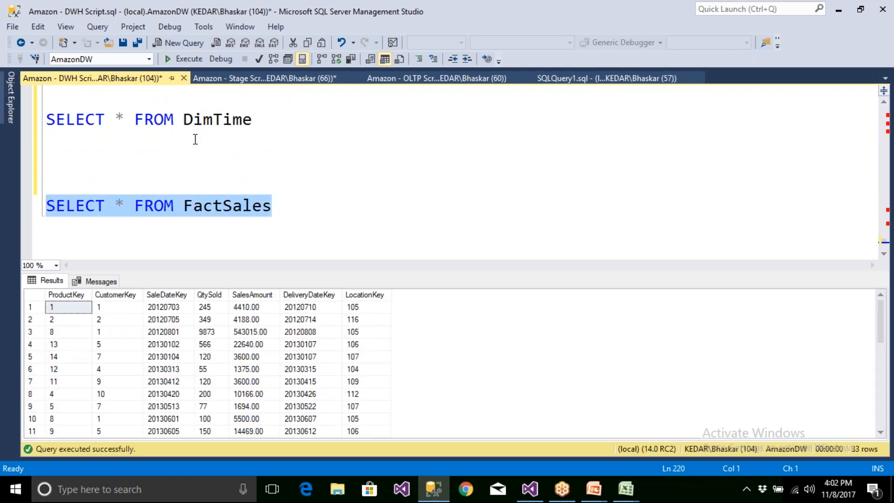
pyautogui.click(108, 396)
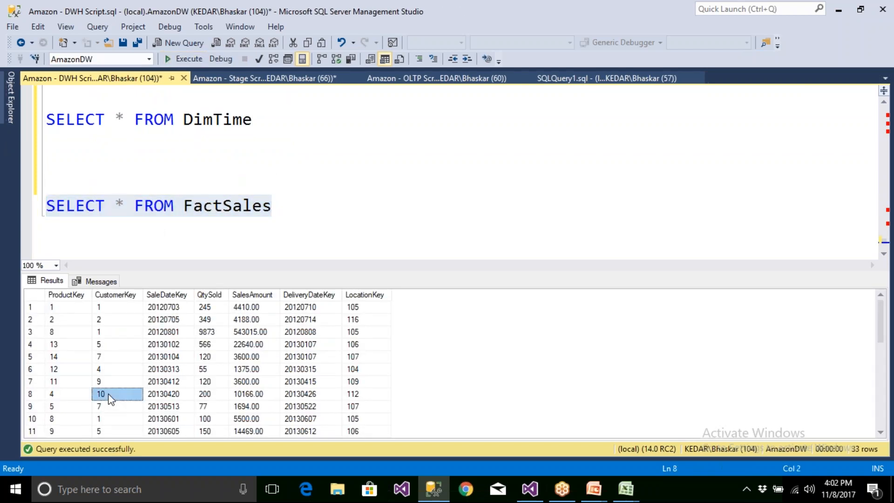
pyautogui.click(363, 394)
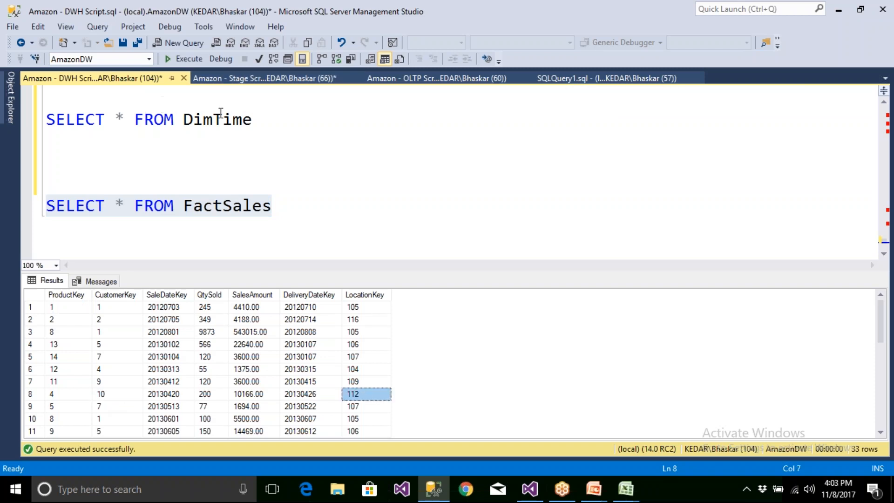
# Run the DimLocation query again to list its location keys and cities.
pyautogui.click(263, 142)
pyautogui.scroll(1, 263, 144)
pyautogui.moveTo(306, 152); pyautogui.dragTo(46, 143)
pyautogui.click(184, 59)
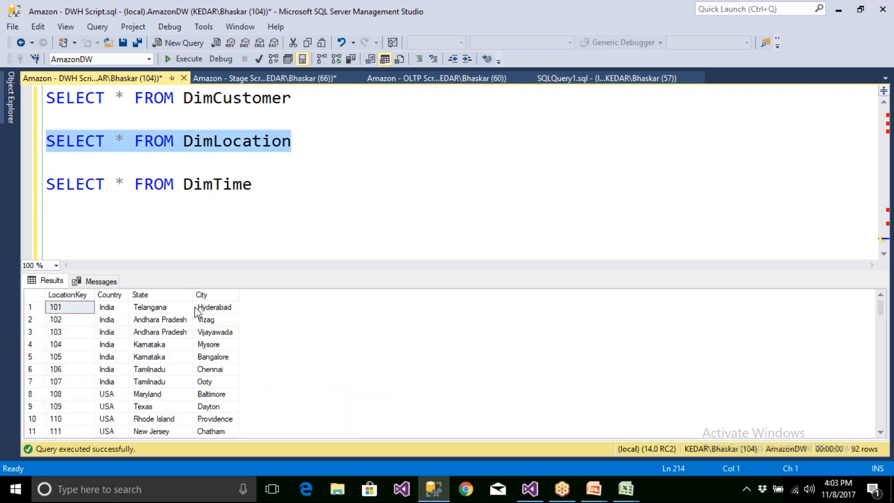
# Rerun the FactSales query and recheck the LocationKey in the eighth row.
pyautogui.click(268, 190)
pyautogui.scroll(-2, 278, 184)
pyautogui.moveTo(294, 143); pyautogui.dragTo(46, 142)
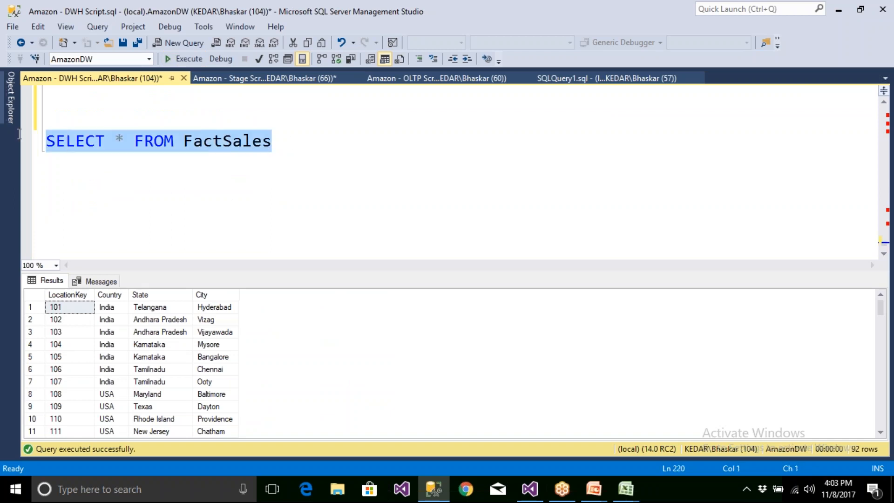
pyautogui.click(176, 60)
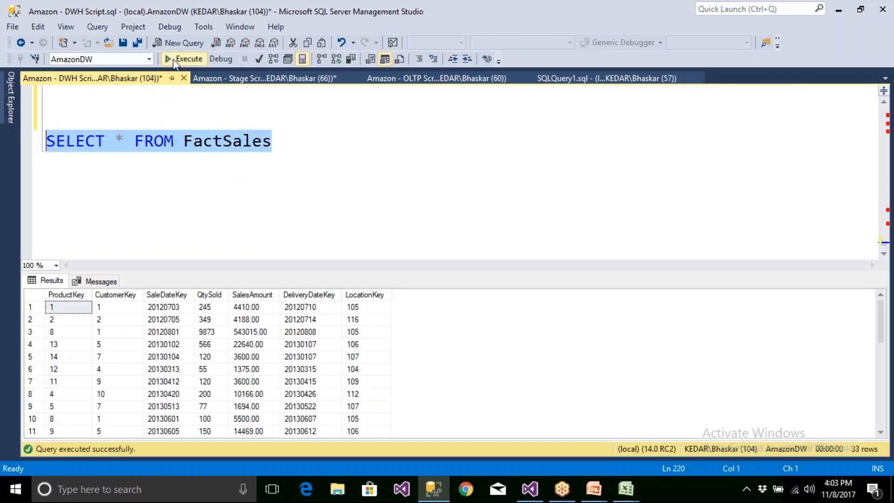
pyautogui.click(352, 394)
# Query DimLocation and find the city that belongs to LocationKey 112.
pyautogui.click(224, 141)
pyautogui.scroll(2, 223, 141)
pyautogui.moveTo(291, 141); pyautogui.dragTo(44, 124)
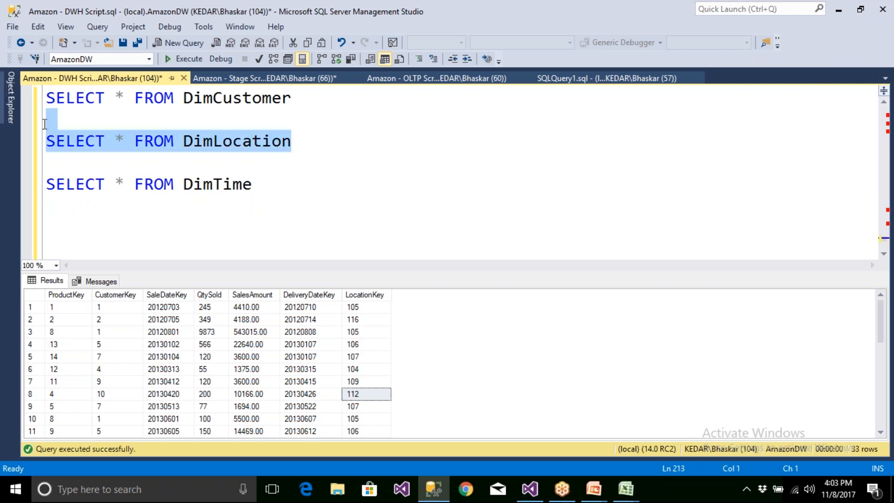
pyautogui.click(176, 59)
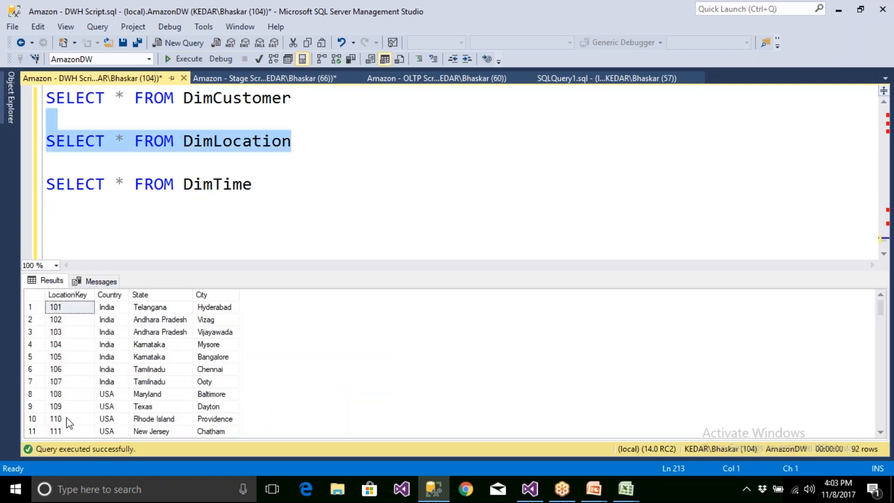
pyautogui.click(69, 419)
pyautogui.scroll(-1, 70, 409)
pyautogui.click(70, 406)
pyautogui.click(211, 419)
pyautogui.click(217, 407)
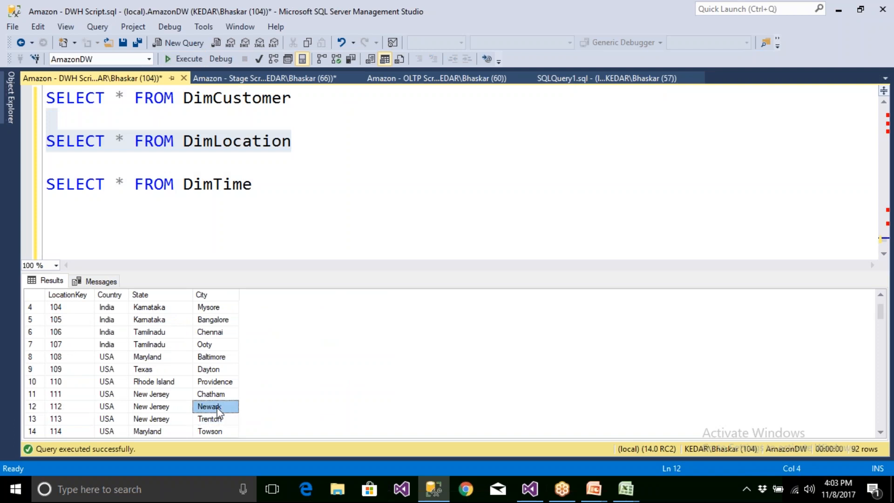
pyautogui.click(335, 212)
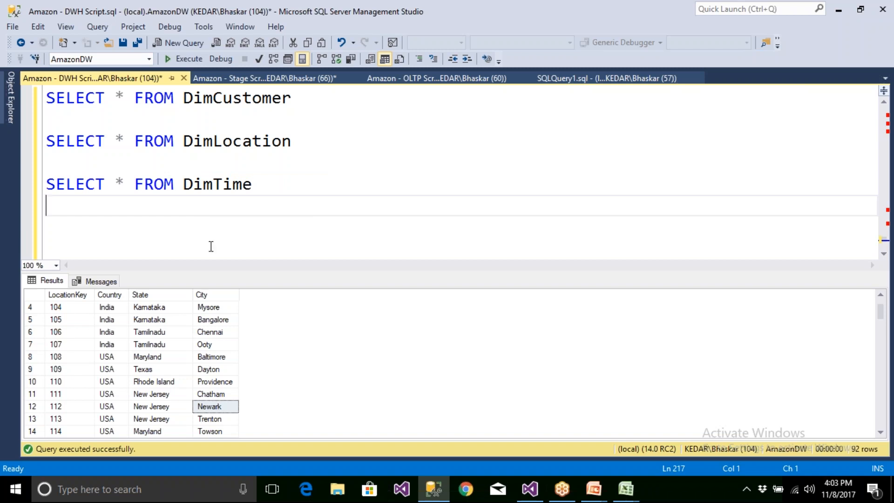
# Switch to Visual Studio, review the connection settings of the FactSales data flow's OLE DB Source, and accept them.
pyautogui.click(529, 490)
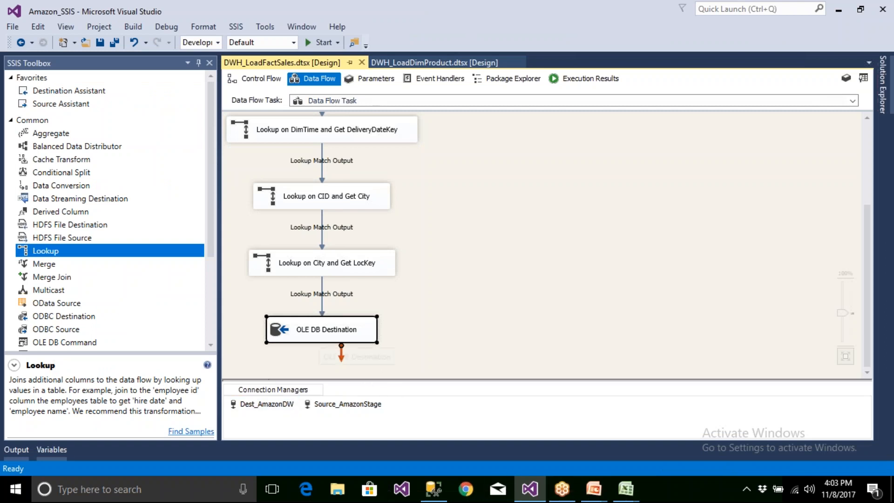
pyautogui.scroll(3, 289, 349)
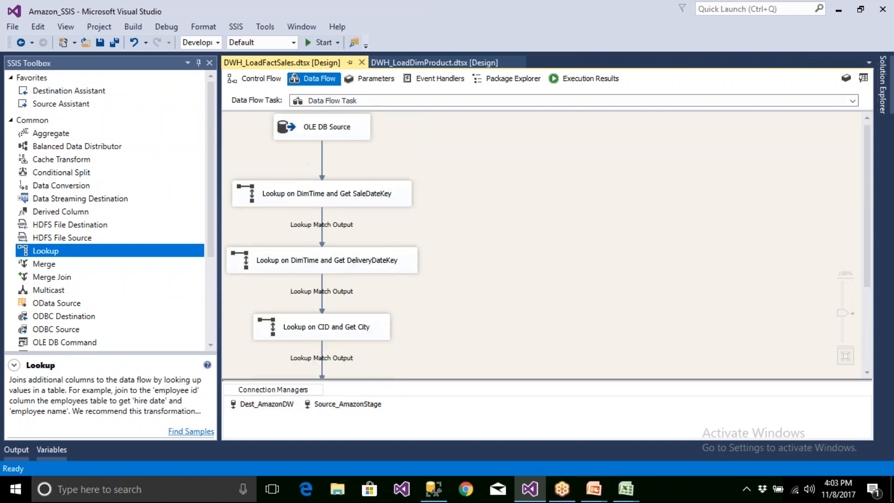
pyautogui.click(347, 134)
pyautogui.doubleClick(346, 132)
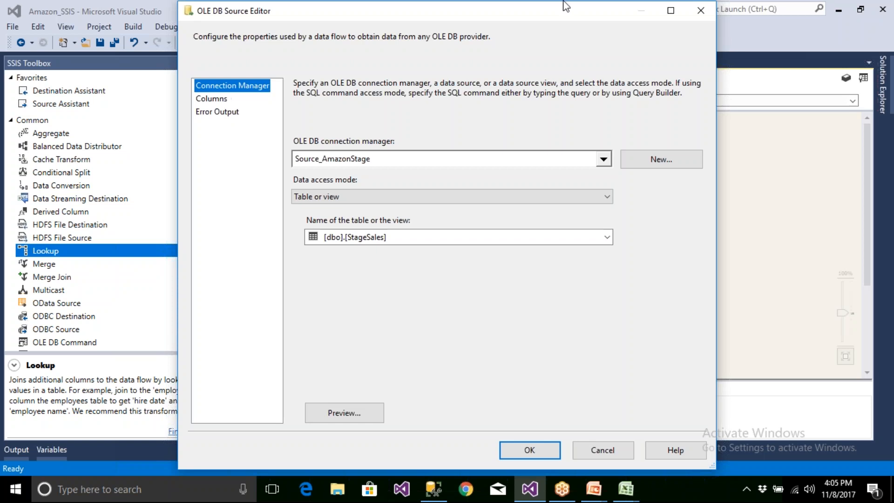
pyautogui.click(540, 454)
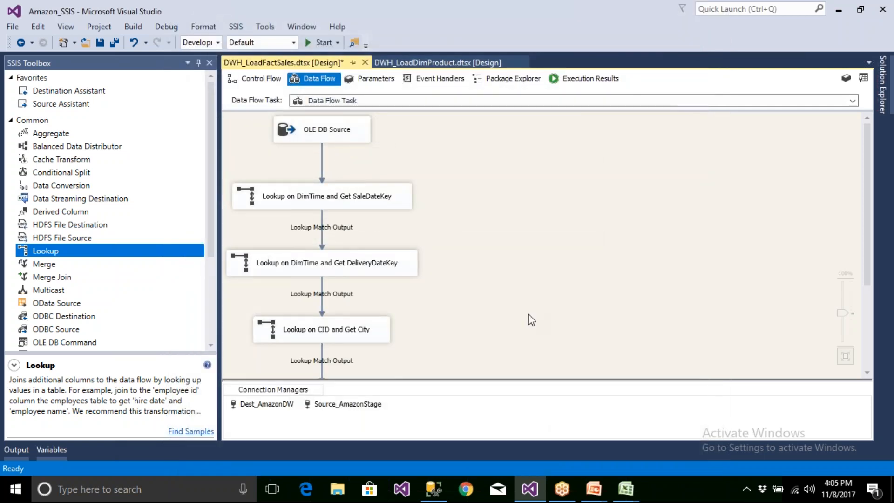
# Switch to SQL Server Management Studio, hide the query results, and place the cursor after the DimProduct query in the DWH script.
pyautogui.click(434, 486)
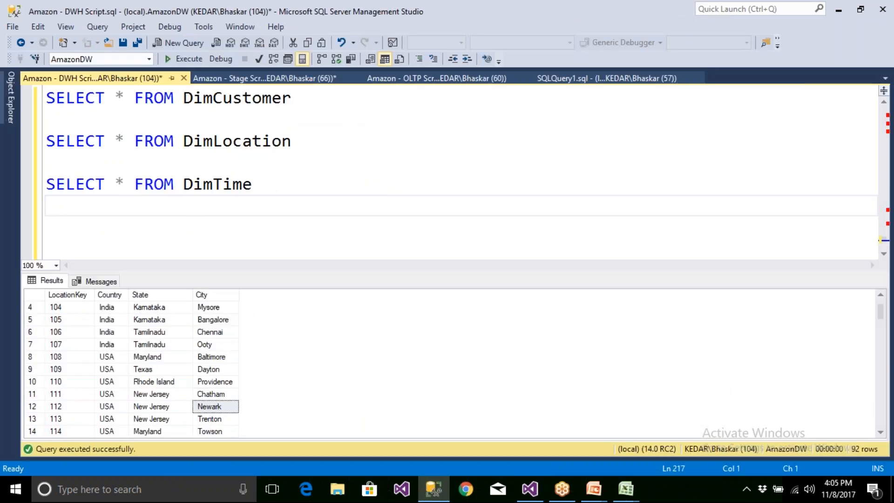
pyautogui.scroll(3, 117, 172)
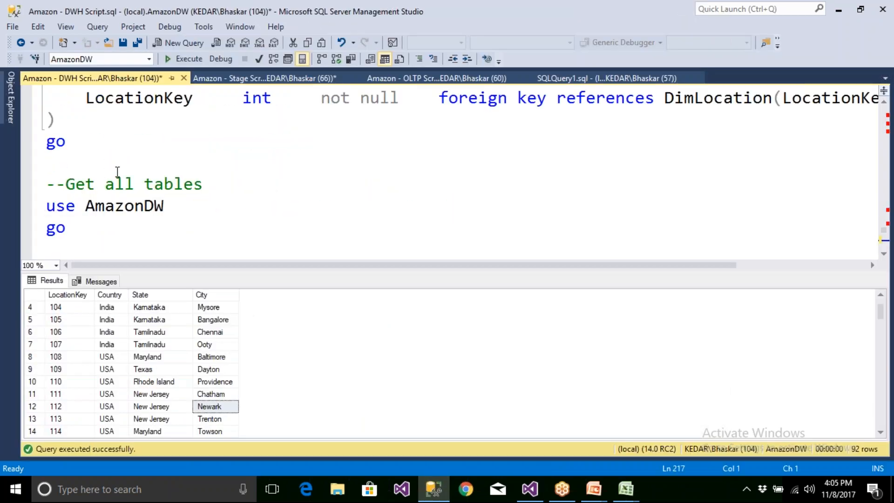
pyautogui.hotkey('ctrl', 'r')
pyautogui.scroll(-4, 117, 172)
pyautogui.click(309, 205)
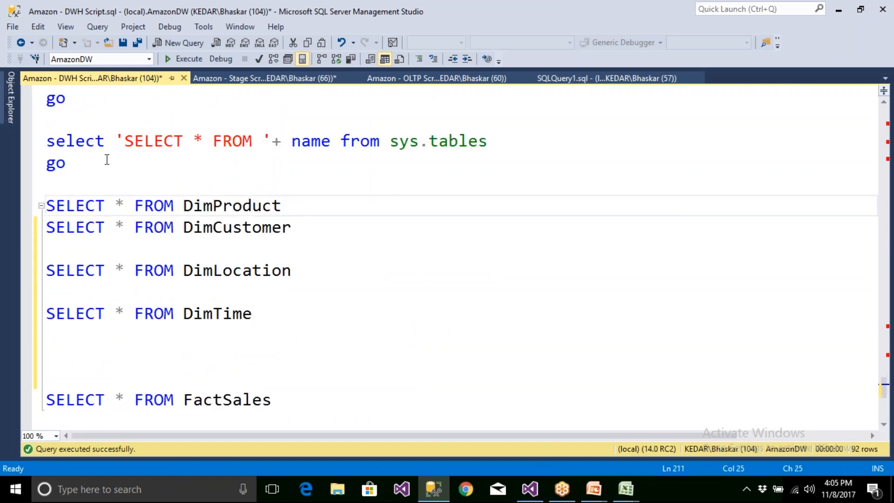
# Run the DimProduct query and the DimCustomer query separately to review the rows of both dimension tables.
pyautogui.hotkey('shift', 'Home')
pyautogui.press('F5')
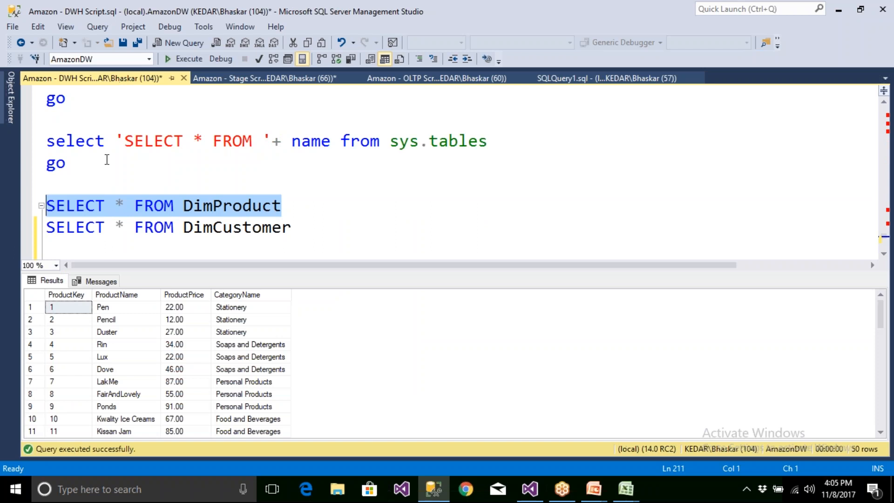
pyautogui.press('Down')
pyautogui.hotkey('shift', 'Down')
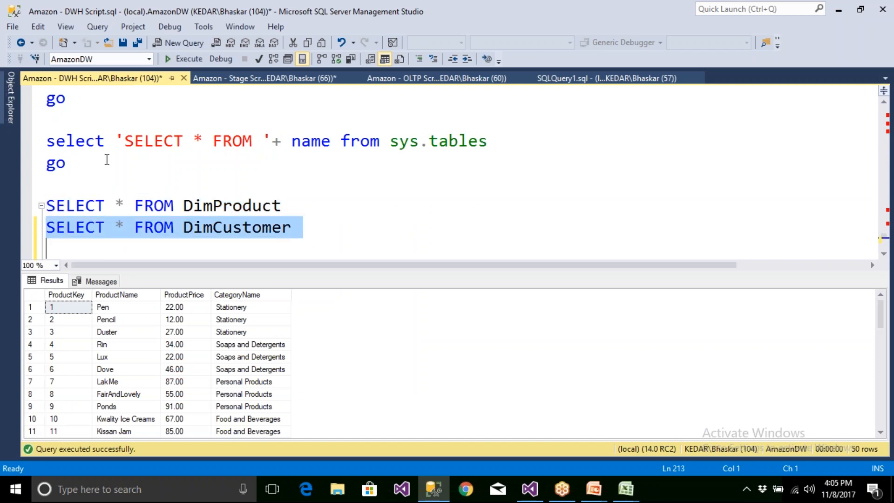
pyautogui.press('F5')
# Run the DimLocation query and the DimTime query separately to review the rows of these two dimensions.
pyautogui.press('Down')
pyautogui.hotkey('shift', 'Down')
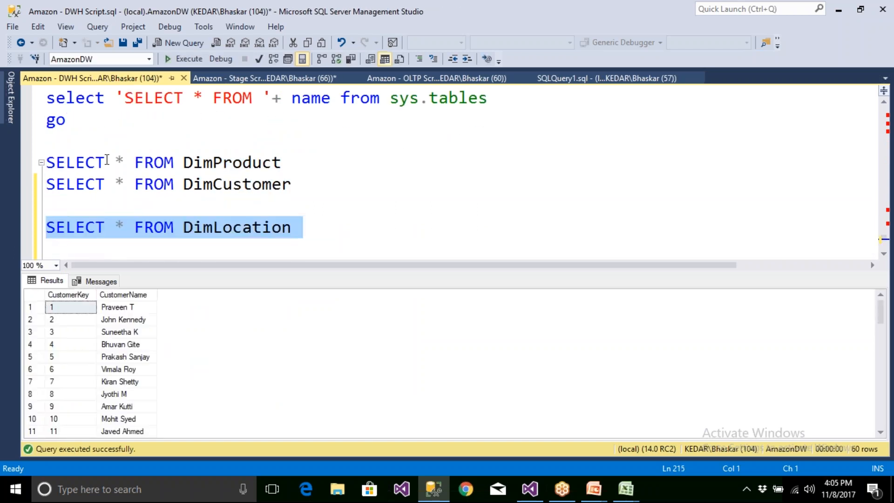
pyautogui.press('F5')
pyautogui.press('Down')
pyautogui.hotkey('shift', 'Down')
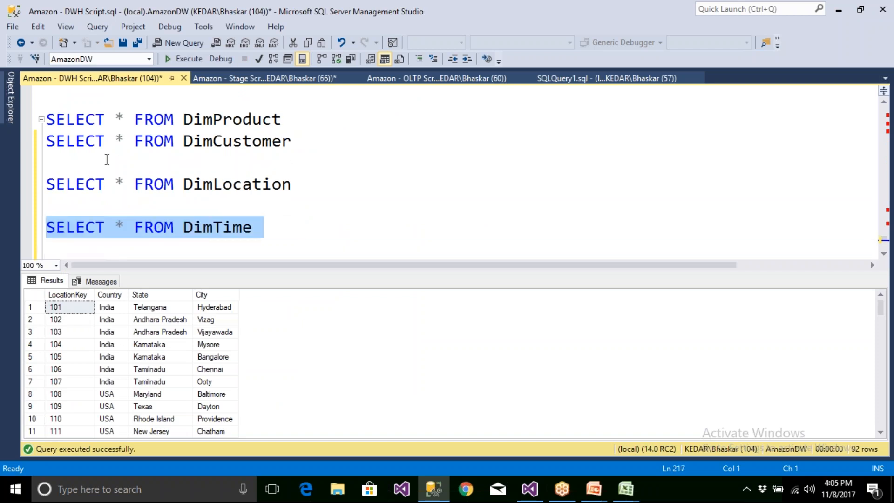
pyautogui.press('F5')
# Run only the FactSales query to review the fact table's rows.
pyautogui.press('Down')
pyautogui.press('Down')
pyautogui.press('Down')
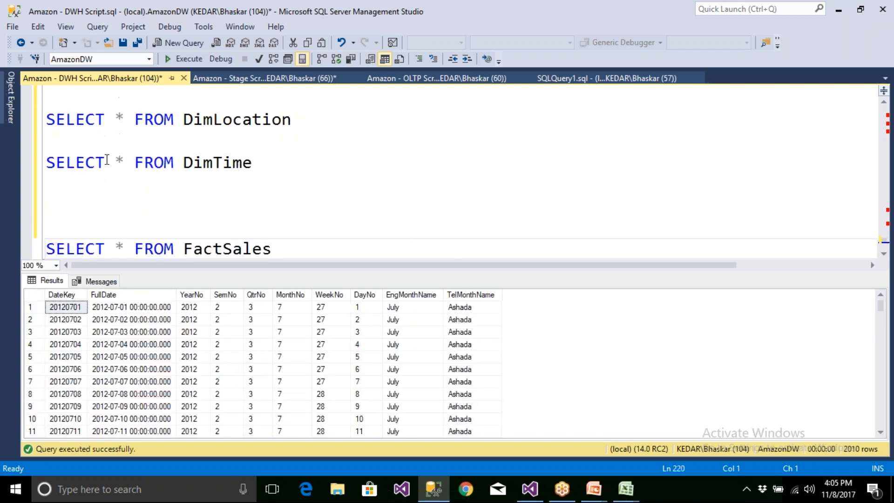
pyautogui.hotkey('shift', 'Down')
pyautogui.press('F5')
# Delete the blank lines between the DimTime and FactSales queries in the DWH script.
pyautogui.press('Up')
pyautogui.press('Up')
pyautogui.press('Up')
pyautogui.press('Up')
pyautogui.press('Delete')
pyautogui.press('Delete')
pyautogui.press('Delete')
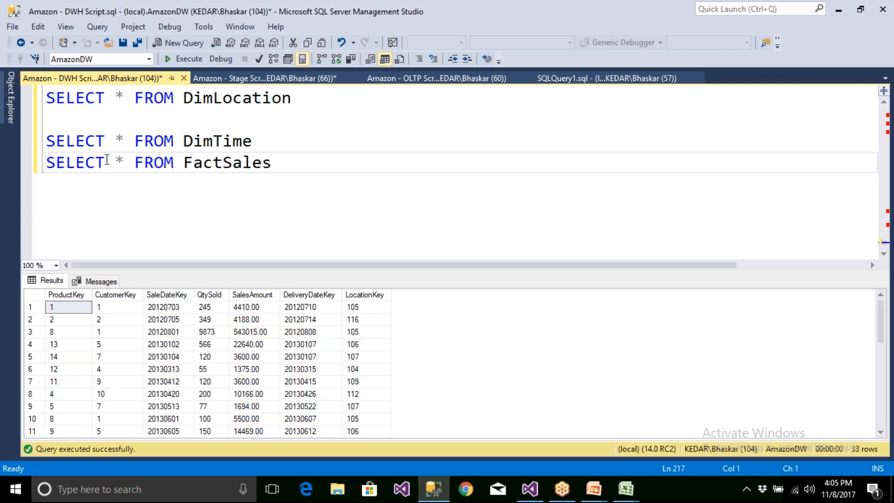
# Expand the AmazonDW database in Object Explorer and start a new database diagram in it.
pyautogui.click(14, 102)
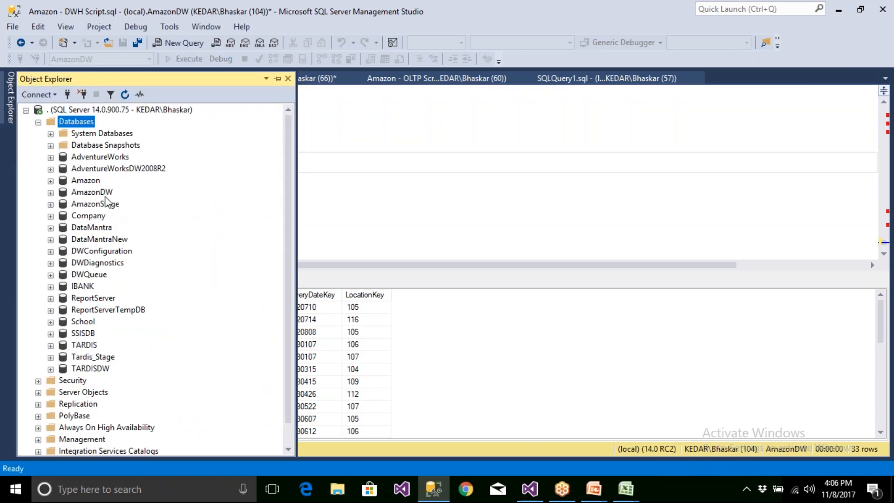
pyautogui.click(103, 194)
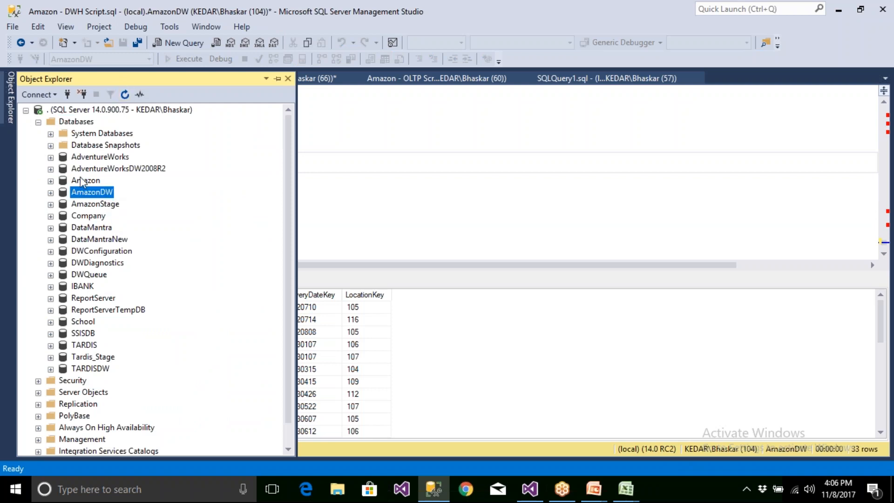
pyautogui.doubleClick(91, 192)
pyautogui.click(109, 205)
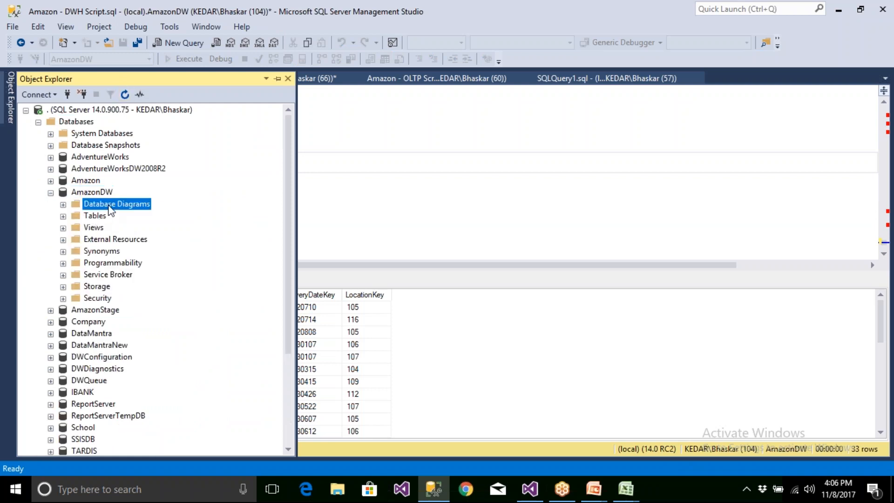
pyautogui.rightClick(110, 209)
pyautogui.click(124, 213)
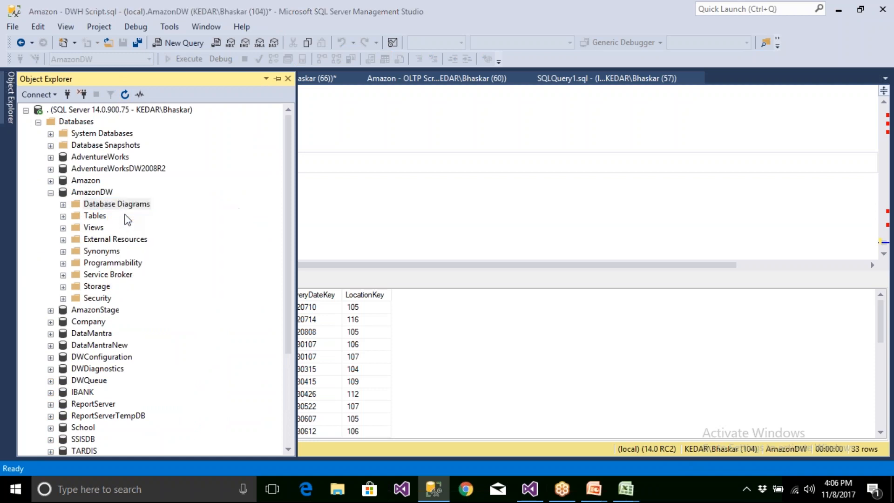
pyautogui.click(543, 264)
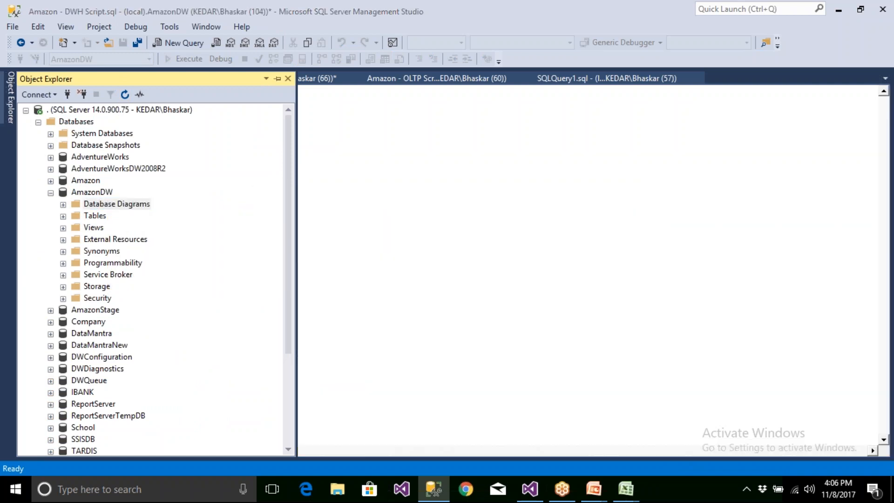
# Add DimCustomer, DimLocation, DimProduct, DimTime and FactSales to the new diagram and finish adding tables.
pyautogui.click(512, 345)
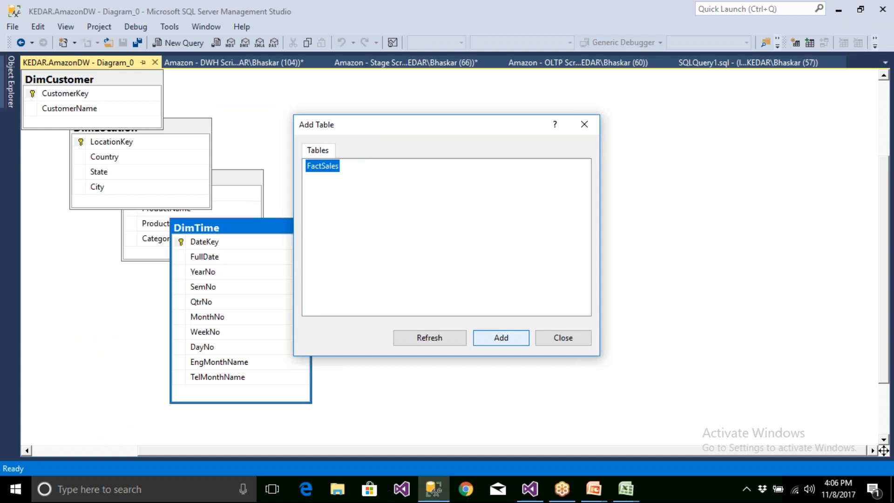
pyautogui.click(515, 344)
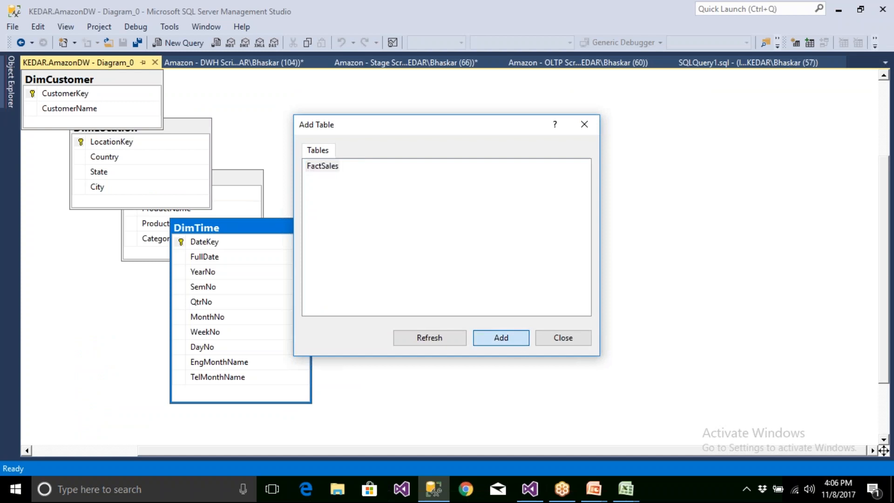
pyautogui.click(559, 339)
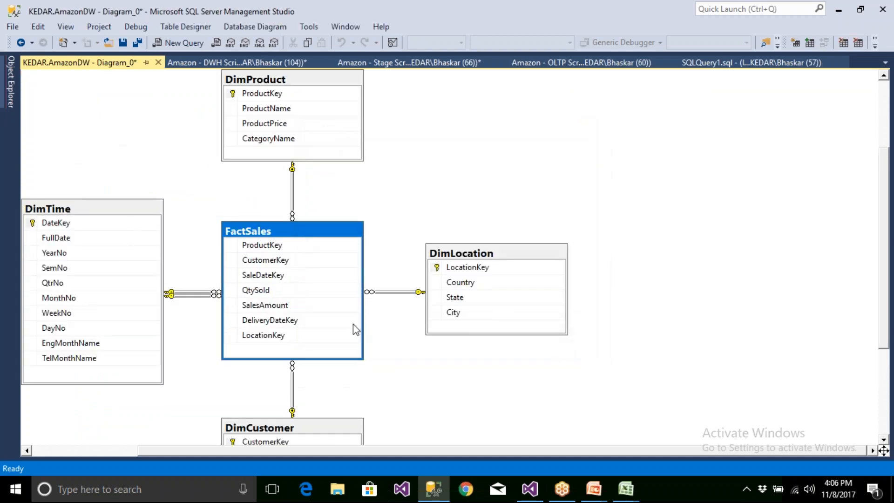
# Separate the two overlapping relationship lines between DimTime and FactSales by moving one of them lower.
pyautogui.scroll(-3, 356, 329)
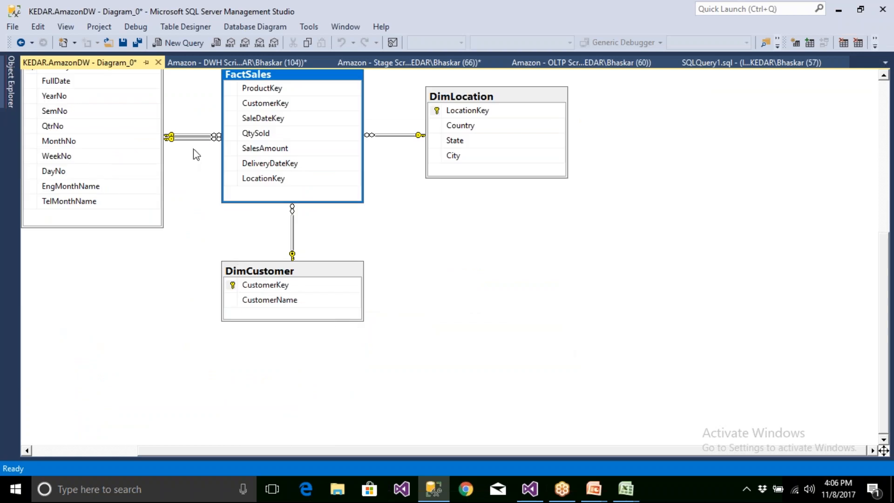
pyautogui.moveTo(192, 138); pyautogui.dragTo(195, 168)
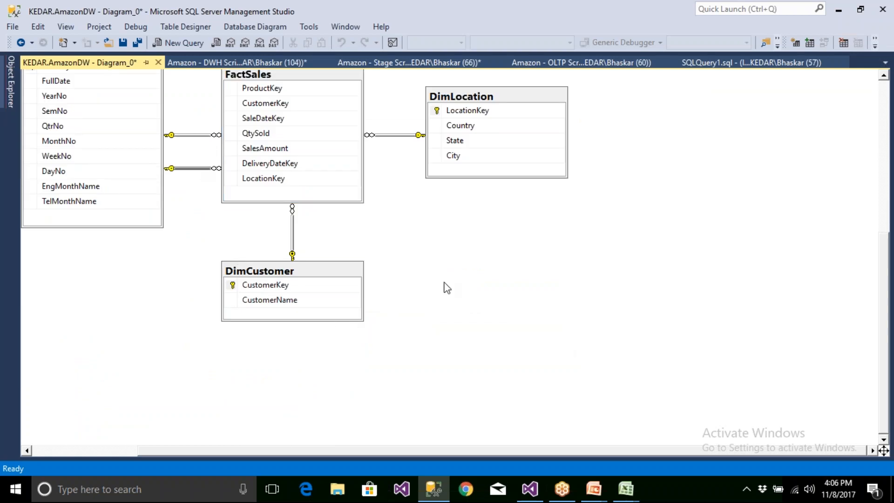
pyautogui.scroll(3, 444, 287)
pyautogui.scroll(2, 485, 344)
pyautogui.scroll(-1, 485, 344)
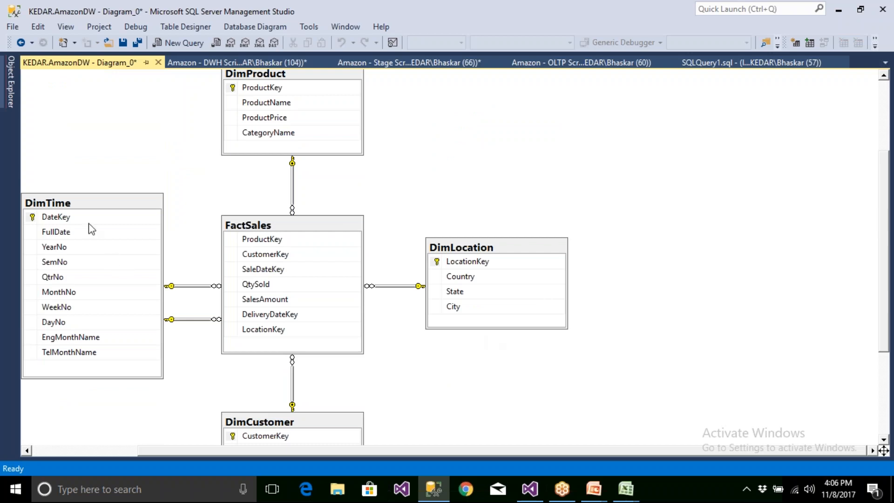
# Examine the two relationships linking DimTime's DateKey to the SaleDateKey and DeliveryDateKey columns of FactSales.
pyautogui.click(83, 210)
pyautogui.click(191, 285)
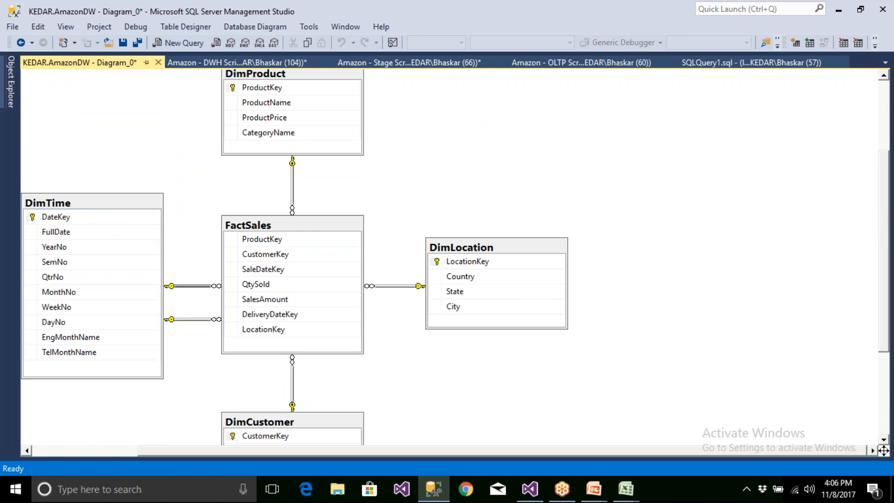
pyautogui.click(198, 319)
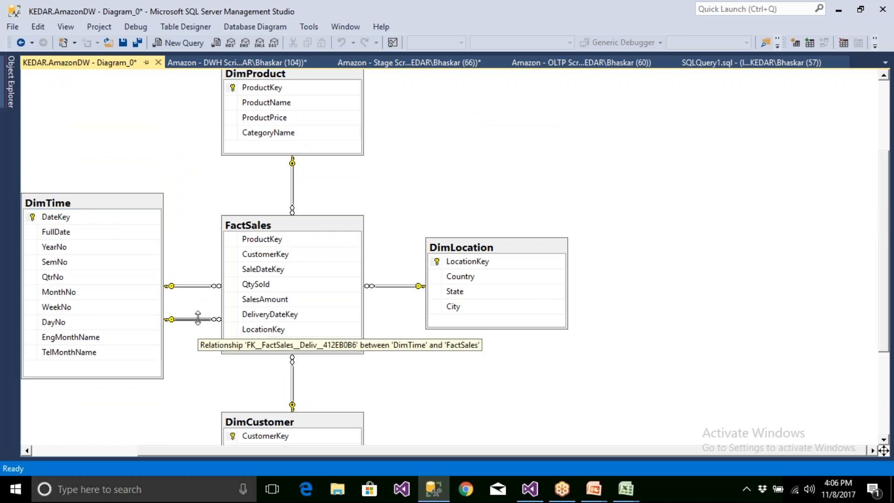
pyautogui.click(46, 217)
pyautogui.click(47, 217)
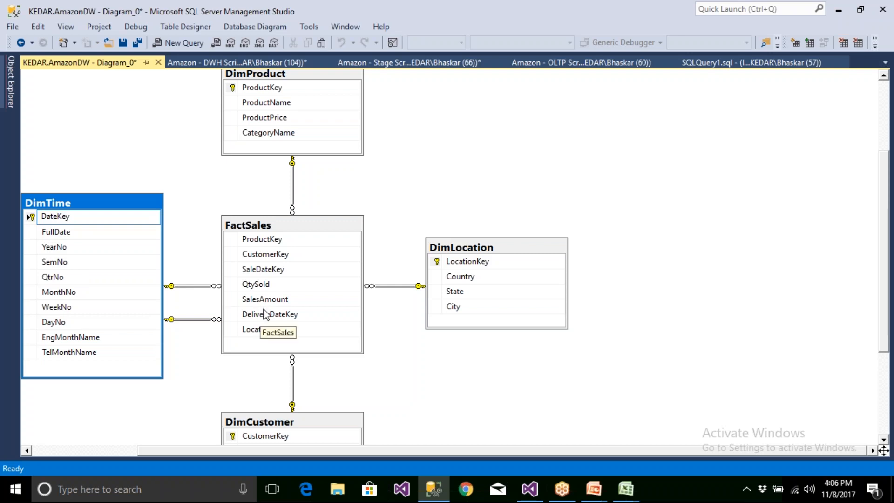
pyautogui.click(261, 269)
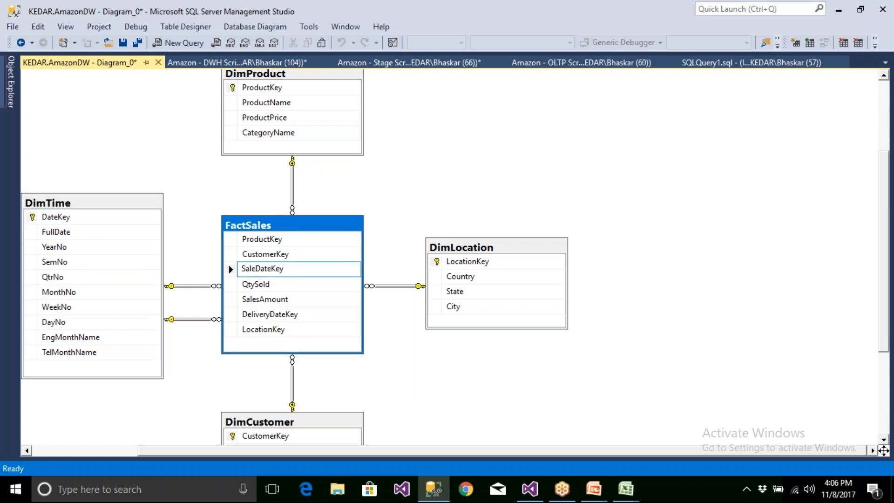
pyautogui.click(55, 216)
pyautogui.click(64, 220)
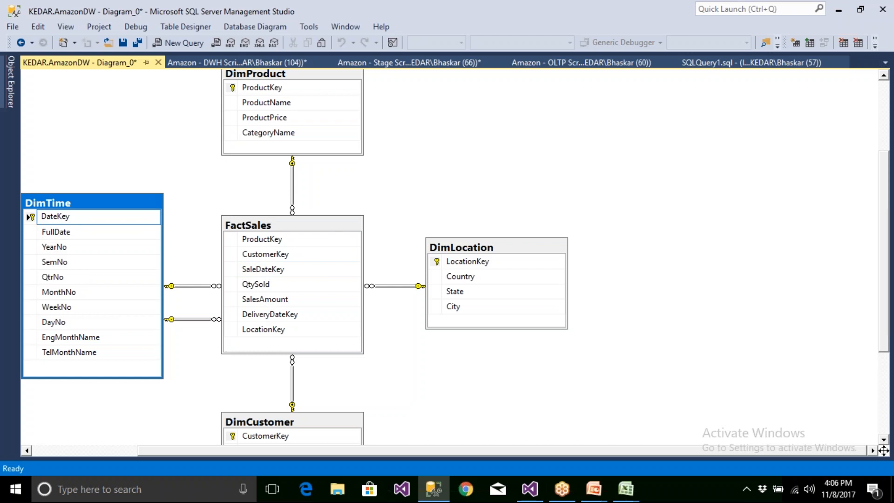
pyautogui.click(266, 313)
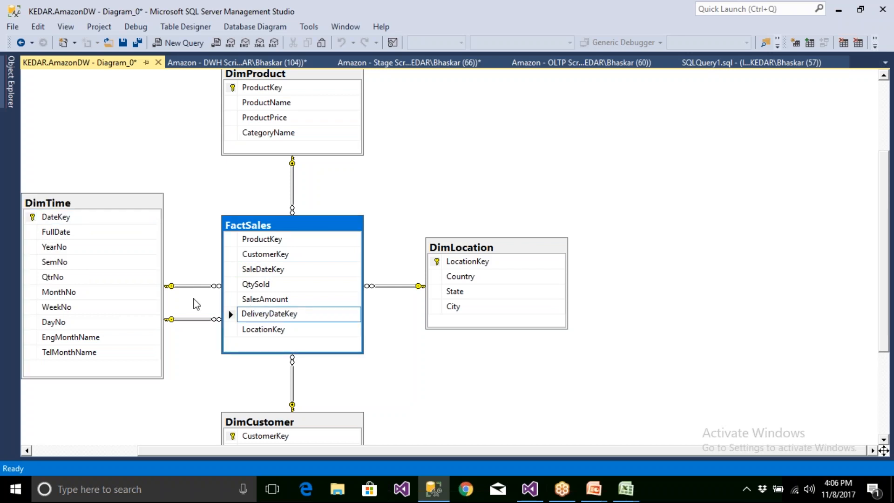
pyautogui.click(199, 285)
pyautogui.click(202, 319)
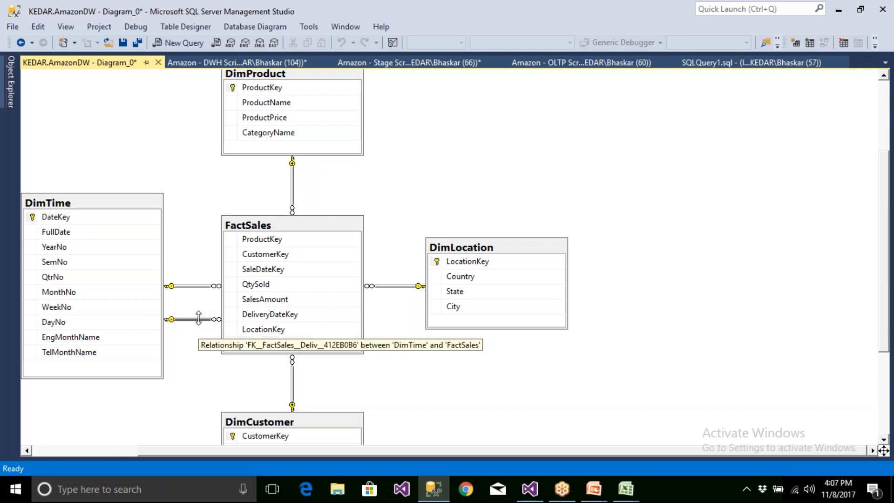
# Review DimTime's role for the sale and delivery dates again, and compare it with the DimLocation table.
pyautogui.click(90, 209)
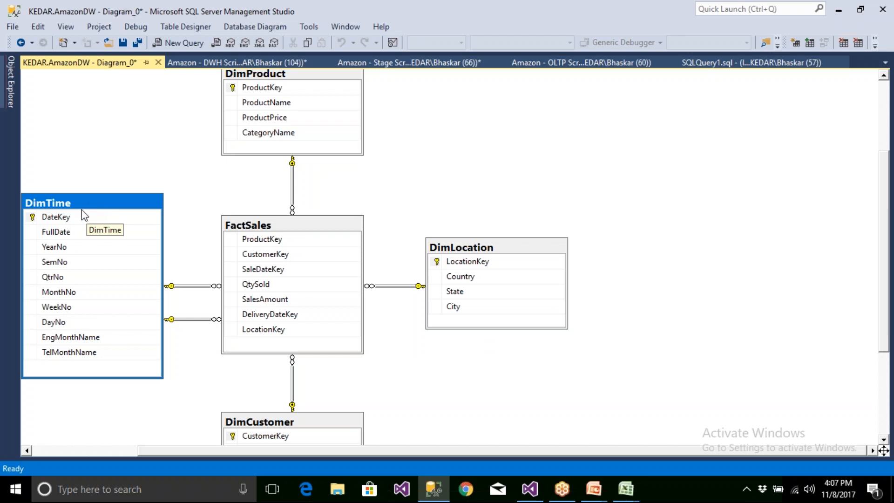
pyautogui.click(72, 219)
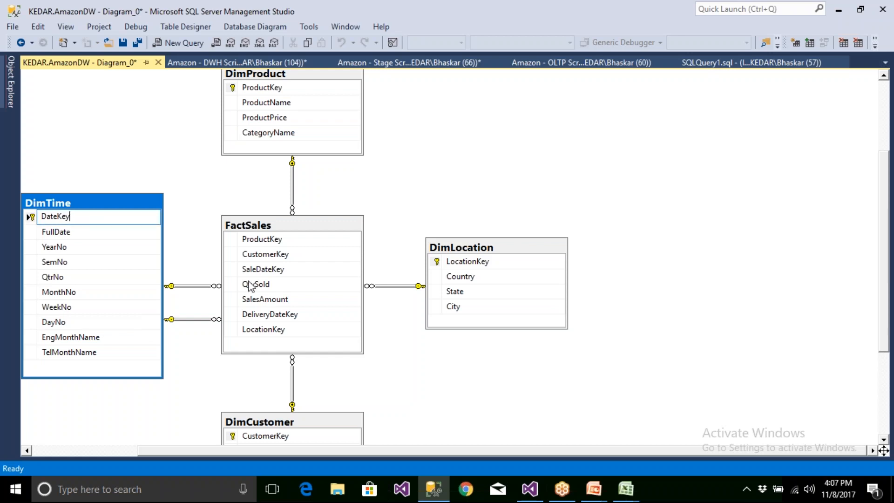
pyautogui.click(266, 270)
pyautogui.click(89, 210)
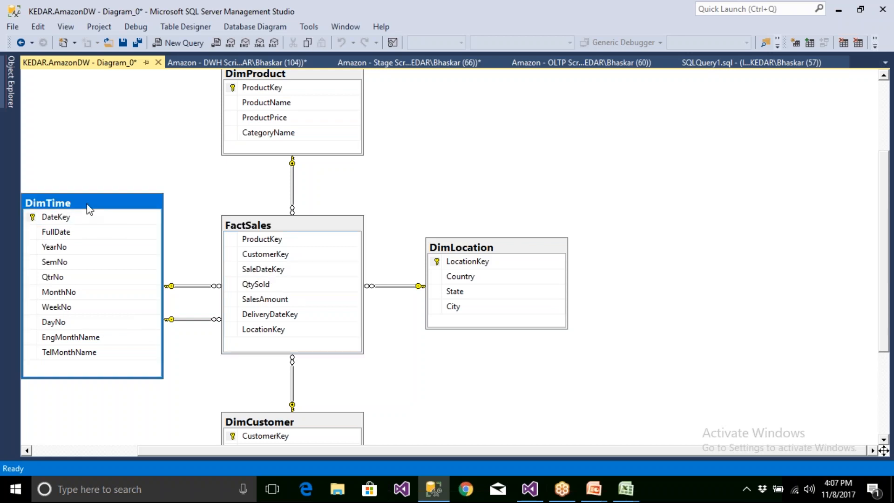
pyautogui.click(254, 320)
pyautogui.click(114, 207)
pyautogui.click(461, 254)
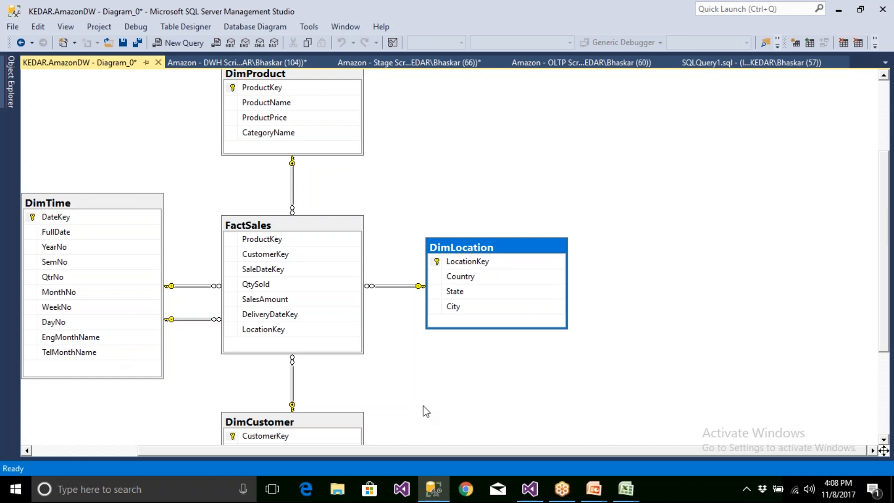
# Switch to the PowerPoint slide show and go from the case study deliverables through the DEV slide to the TEST slide.
pyautogui.moveTo(632, 493)
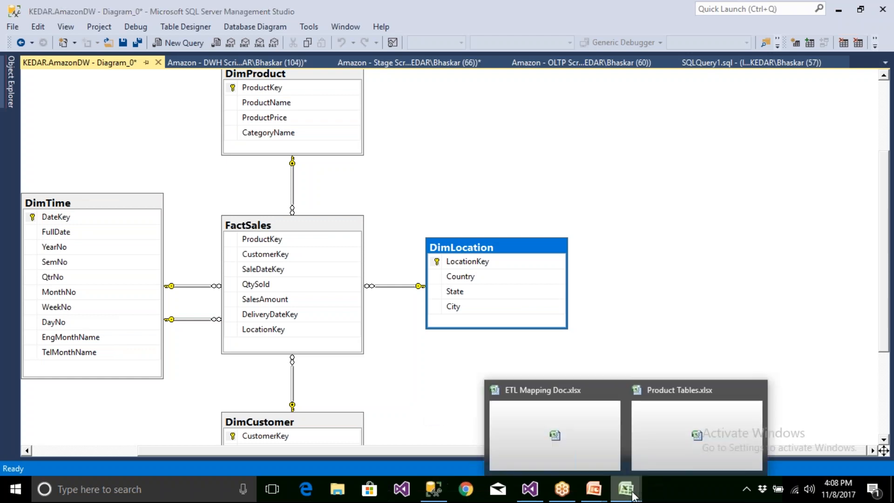
pyautogui.moveTo(594, 493)
pyautogui.click(648, 459)
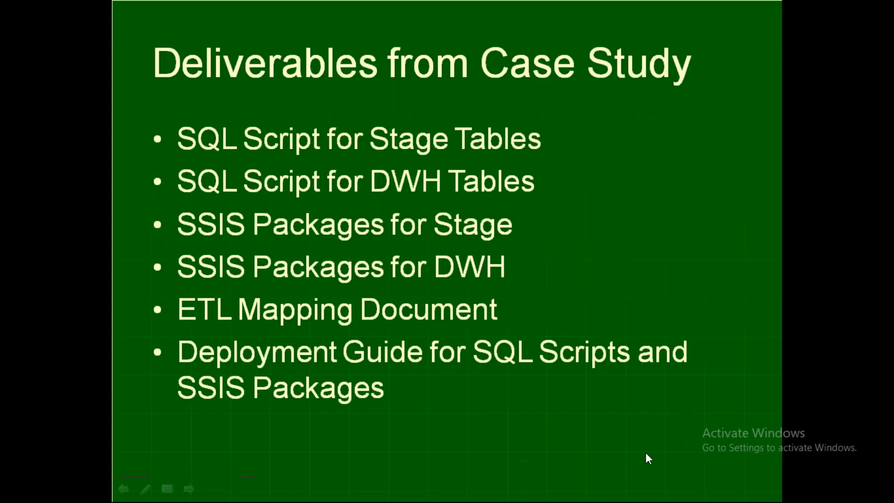
pyautogui.click(646, 453)
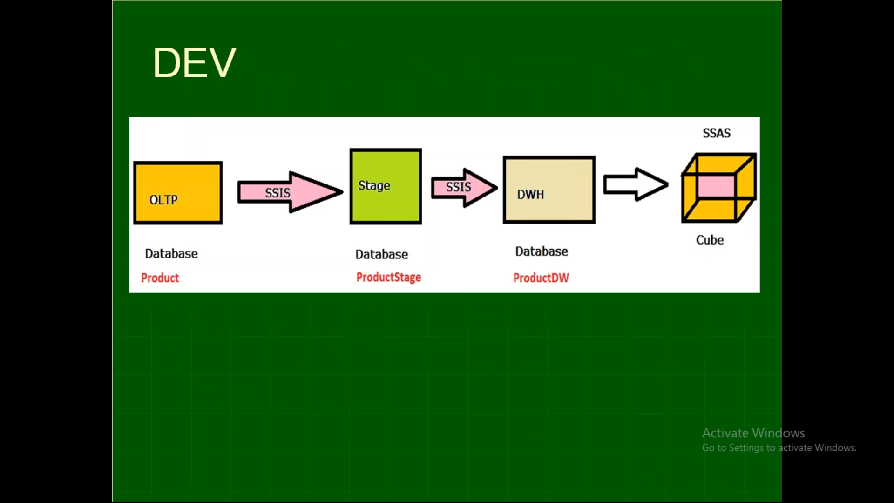
pyautogui.press('Right')
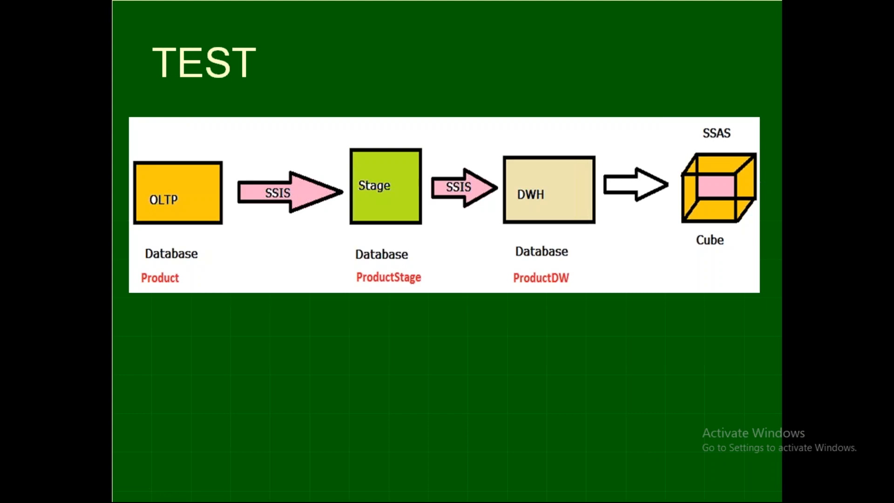